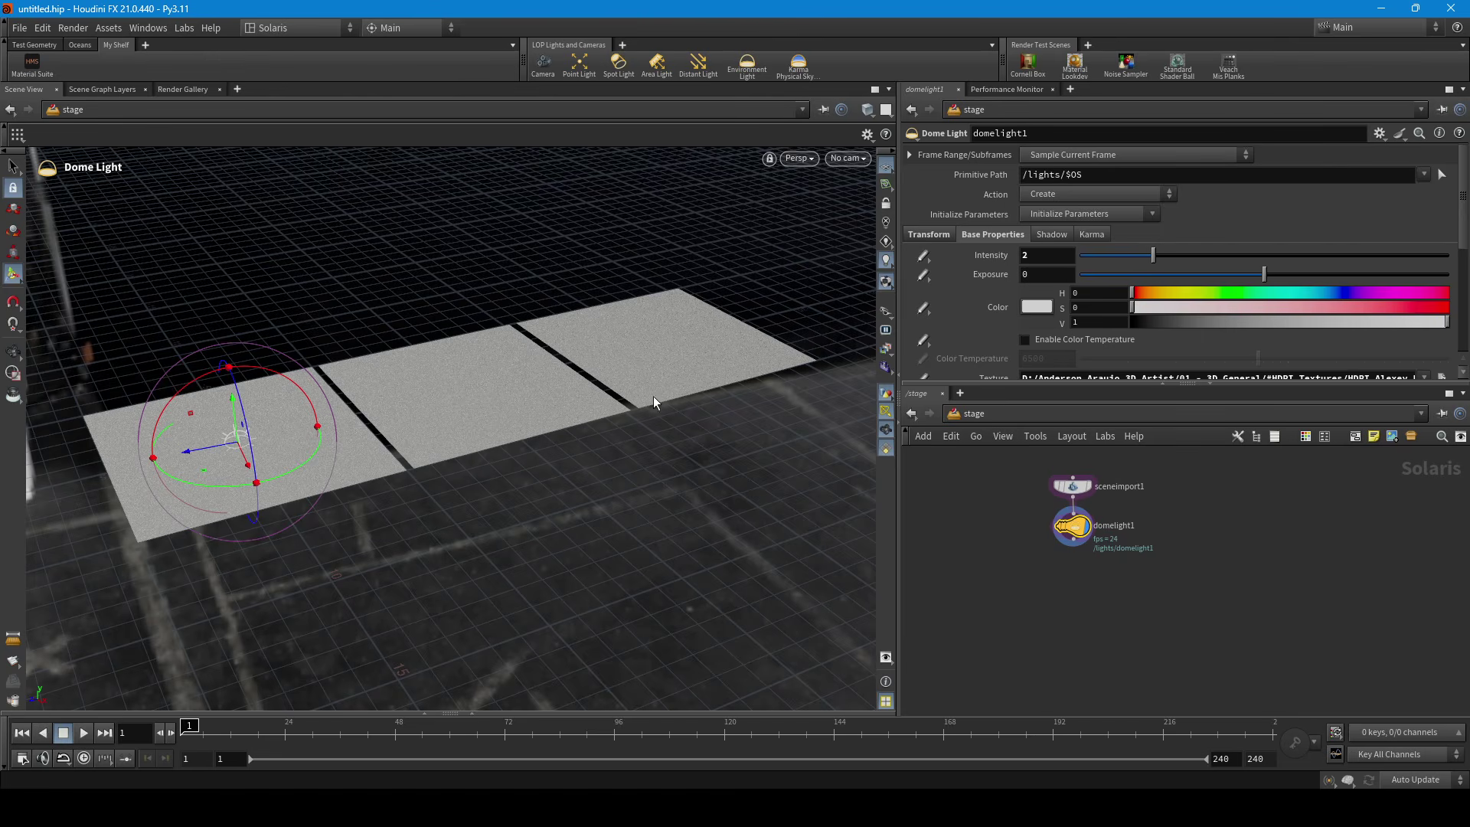
key(Escape)
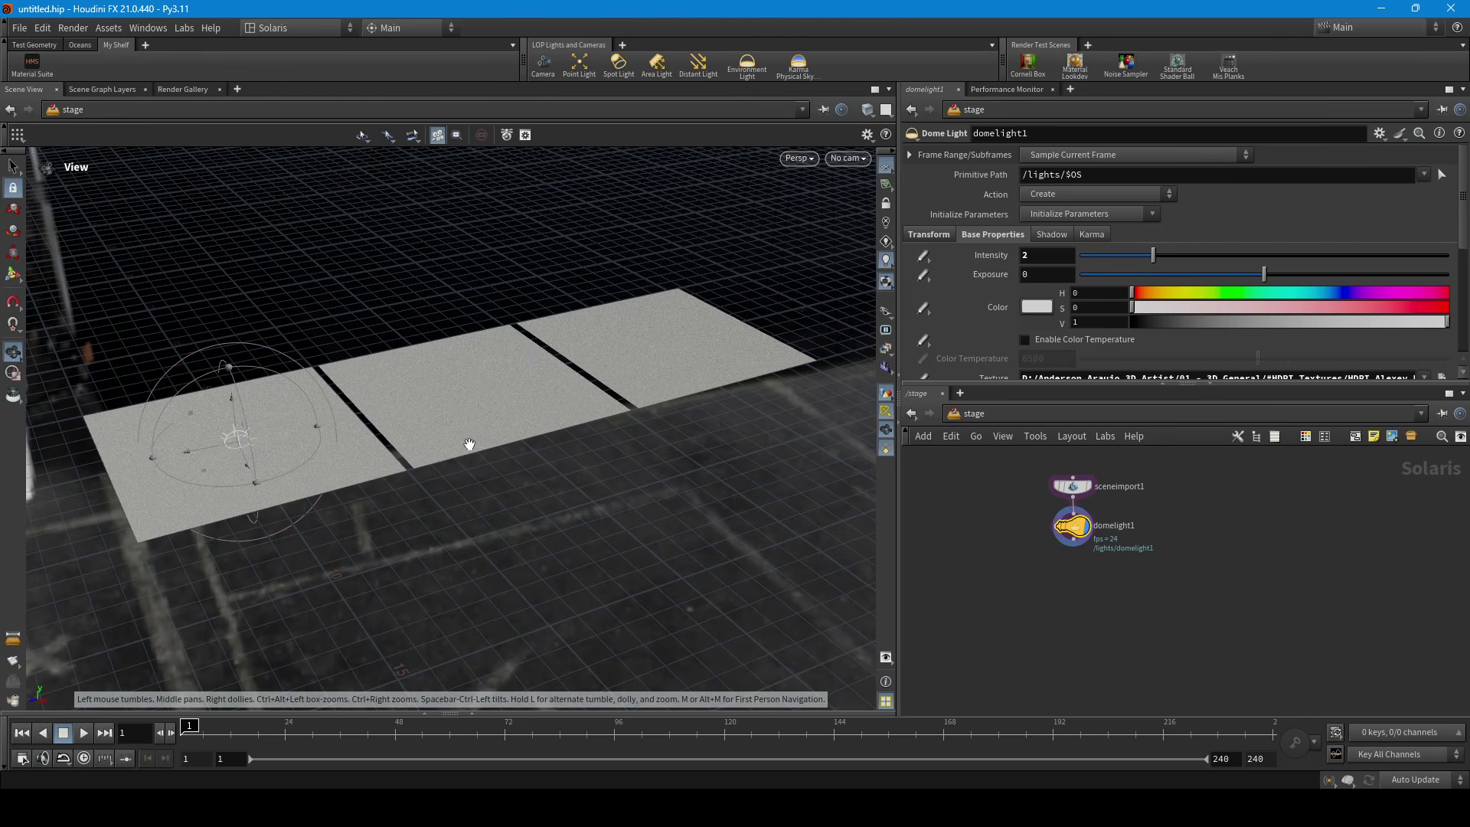
drag(476, 439, 352, 381)
key(Return)
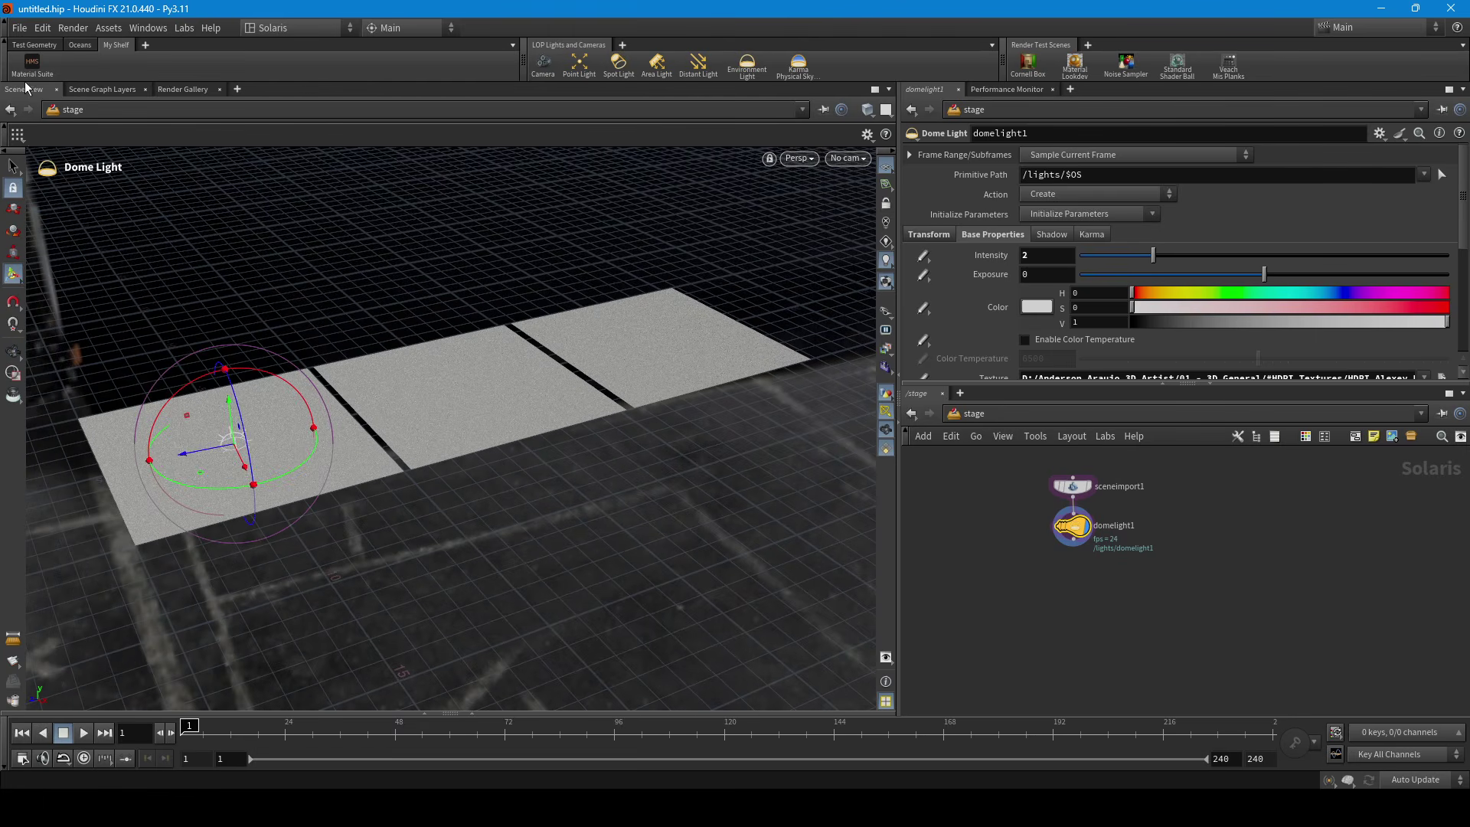
Step: Open the Material Suite, look at its Material Manager and Render Queue pages, and return to the PBR Importer
click(48, 69)
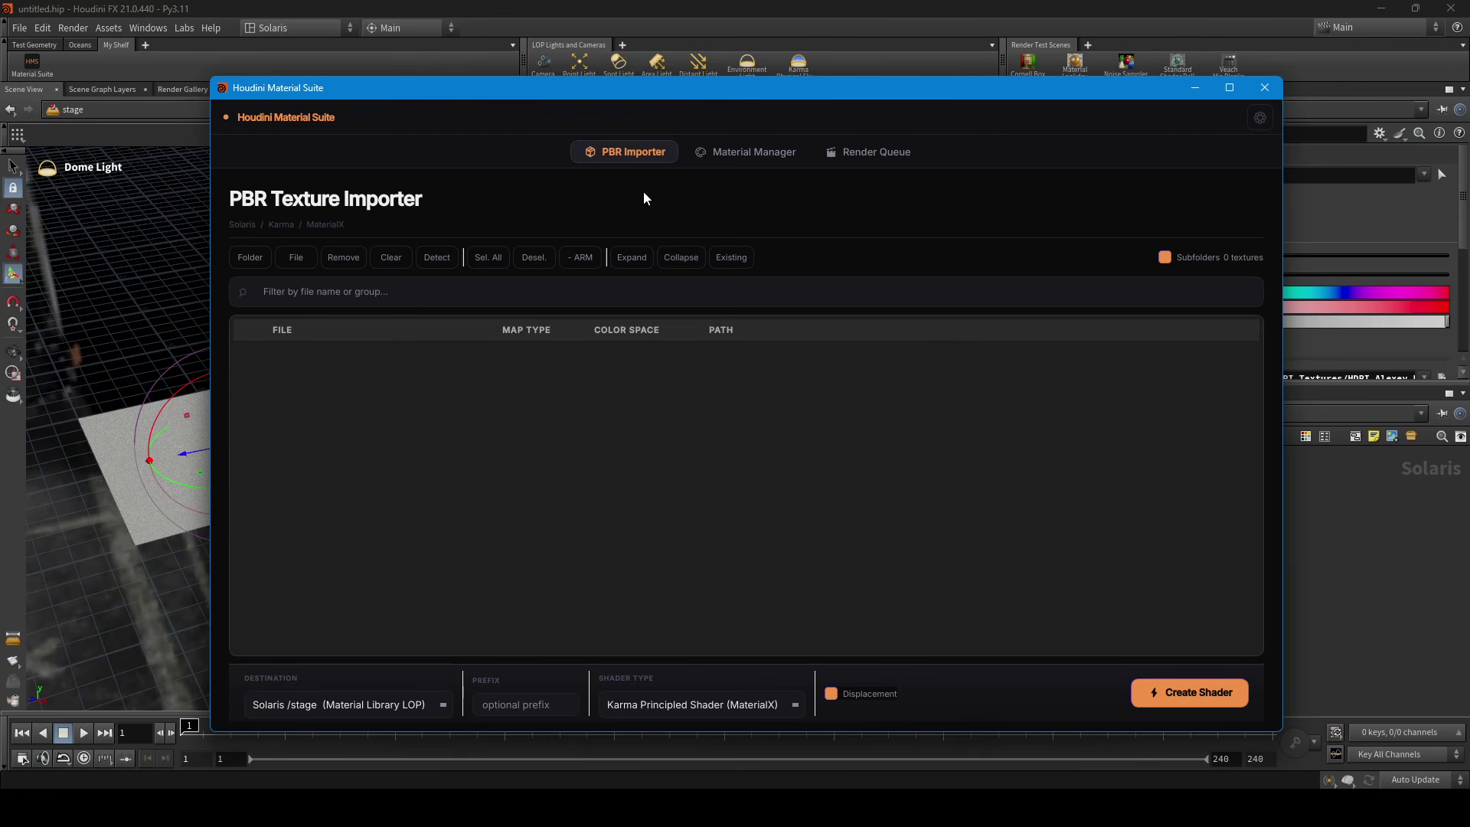
click(739, 152)
click(869, 154)
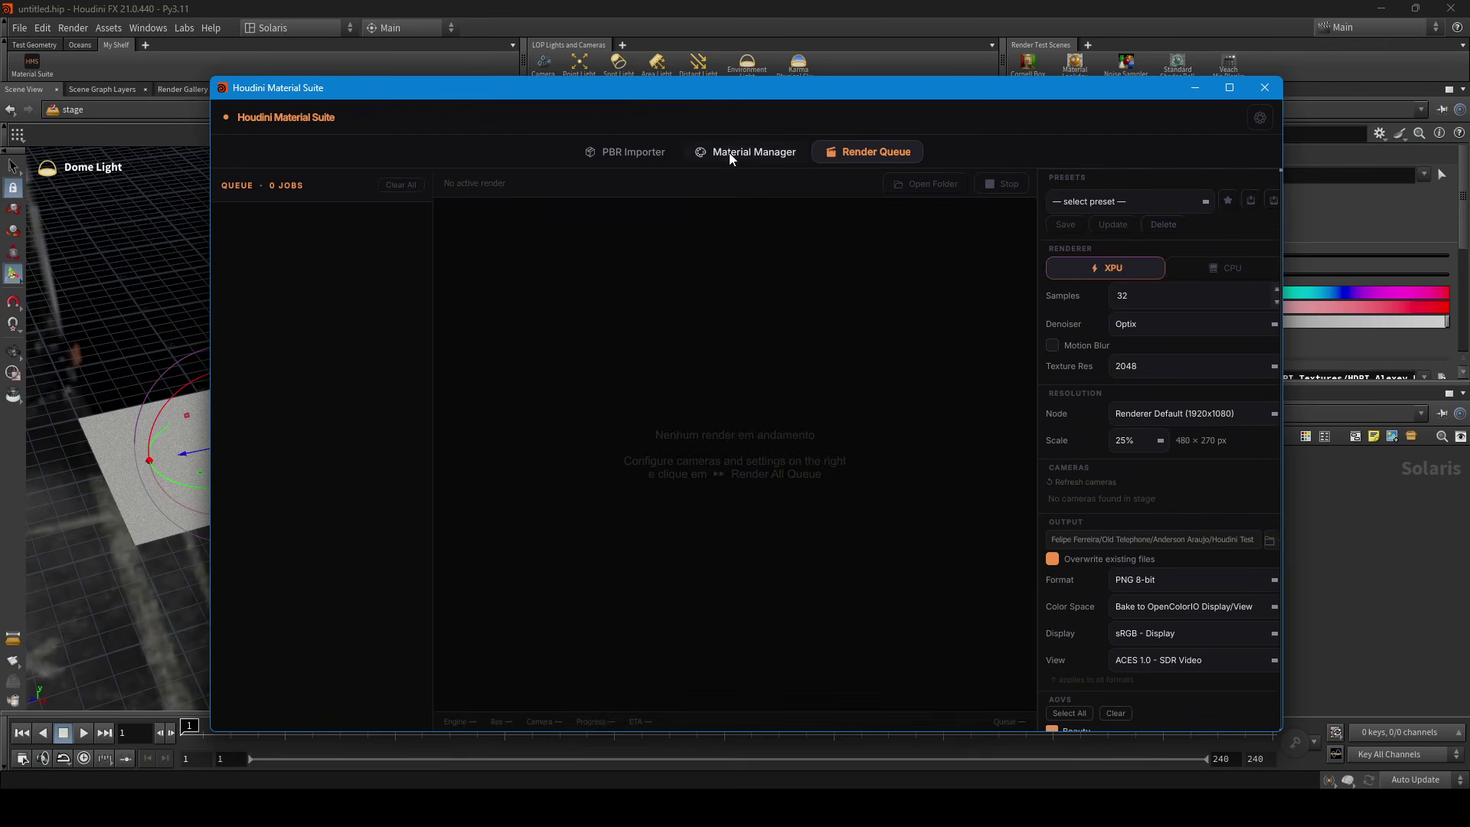
click(657, 158)
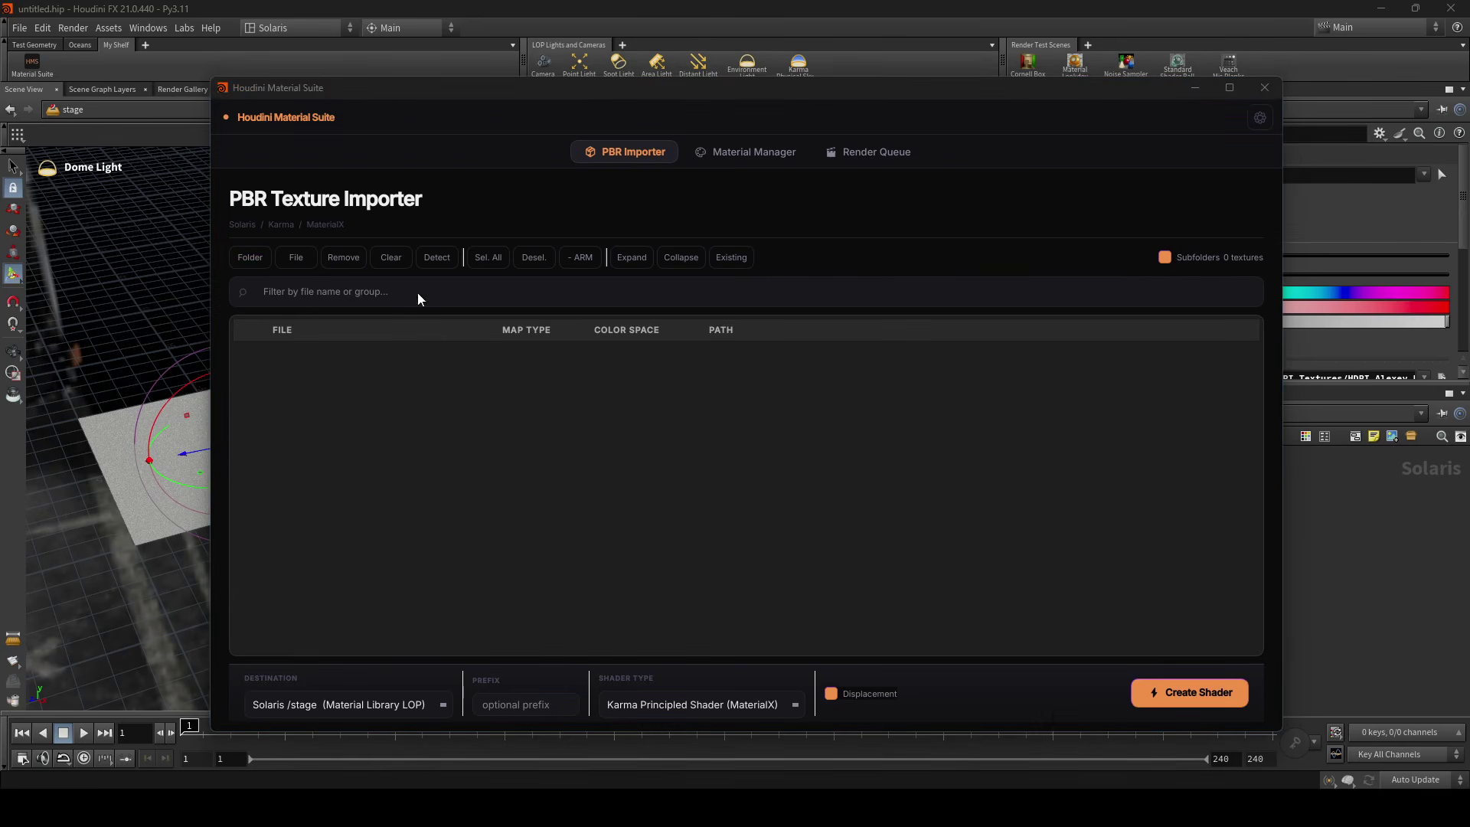
Step: Load the textures from the #TextureHaven folder into the PBR Texture Importer
click(678, 150)
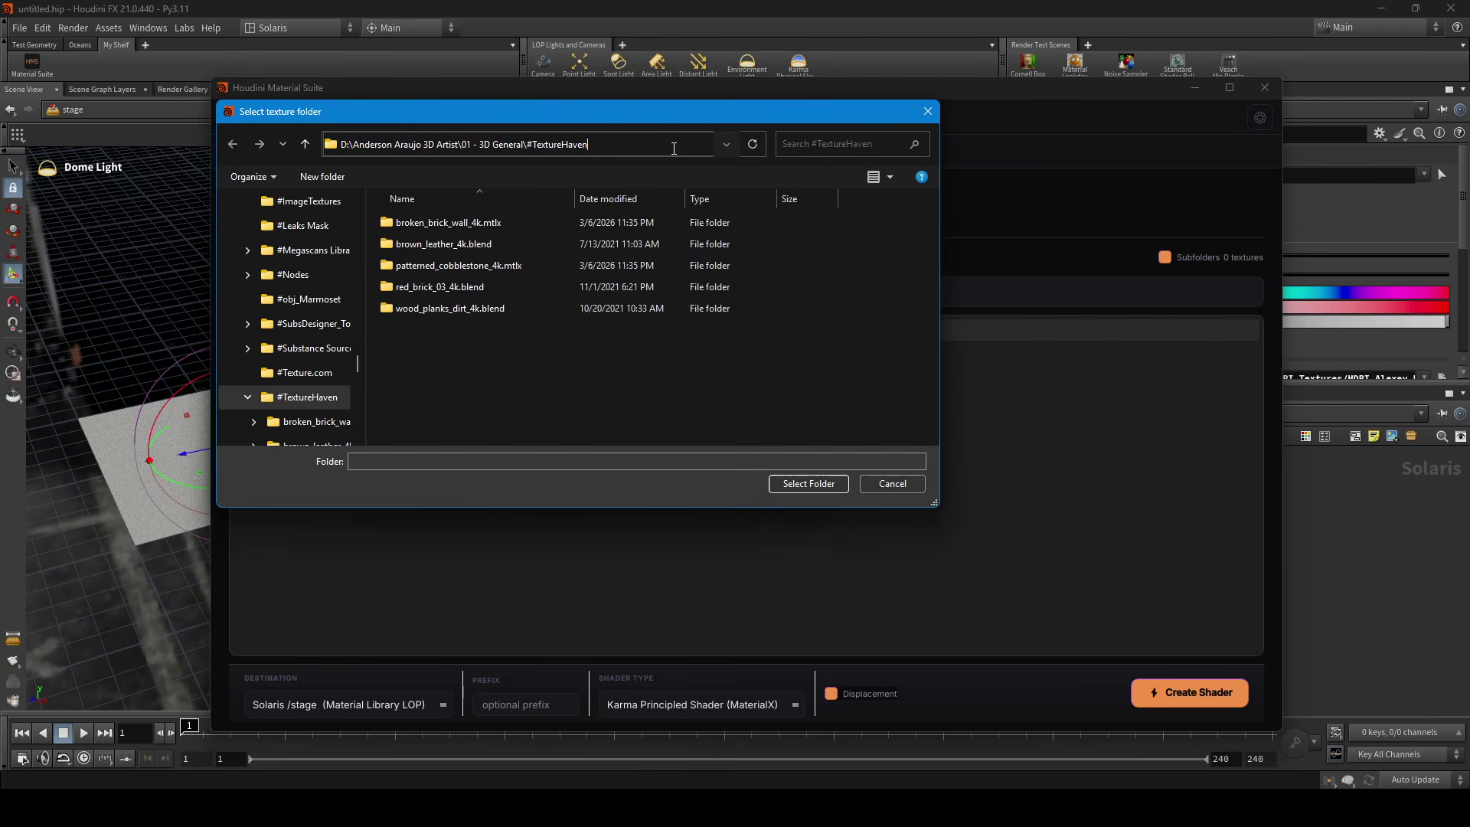
click(675, 122)
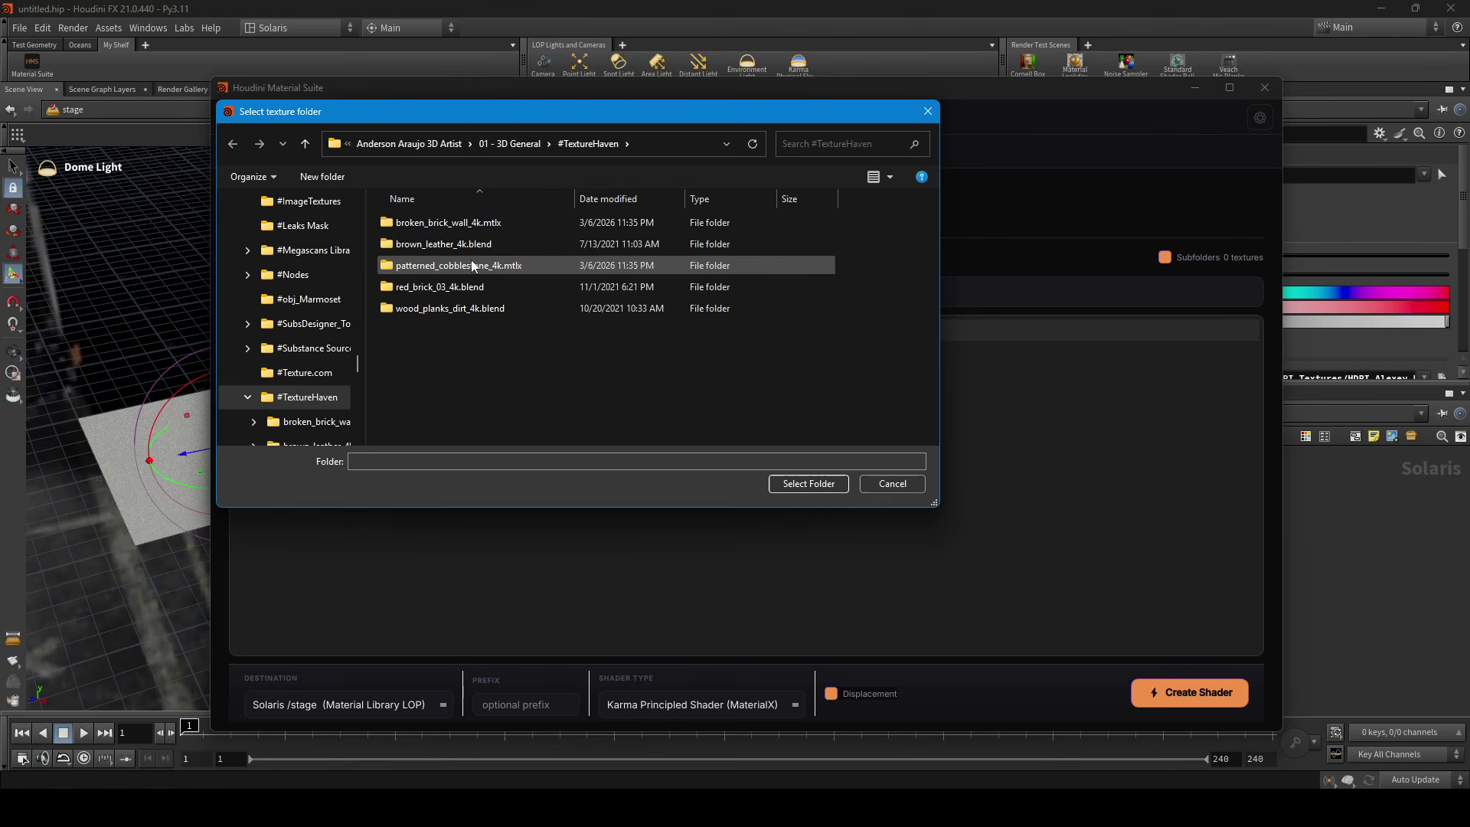
click(808, 483)
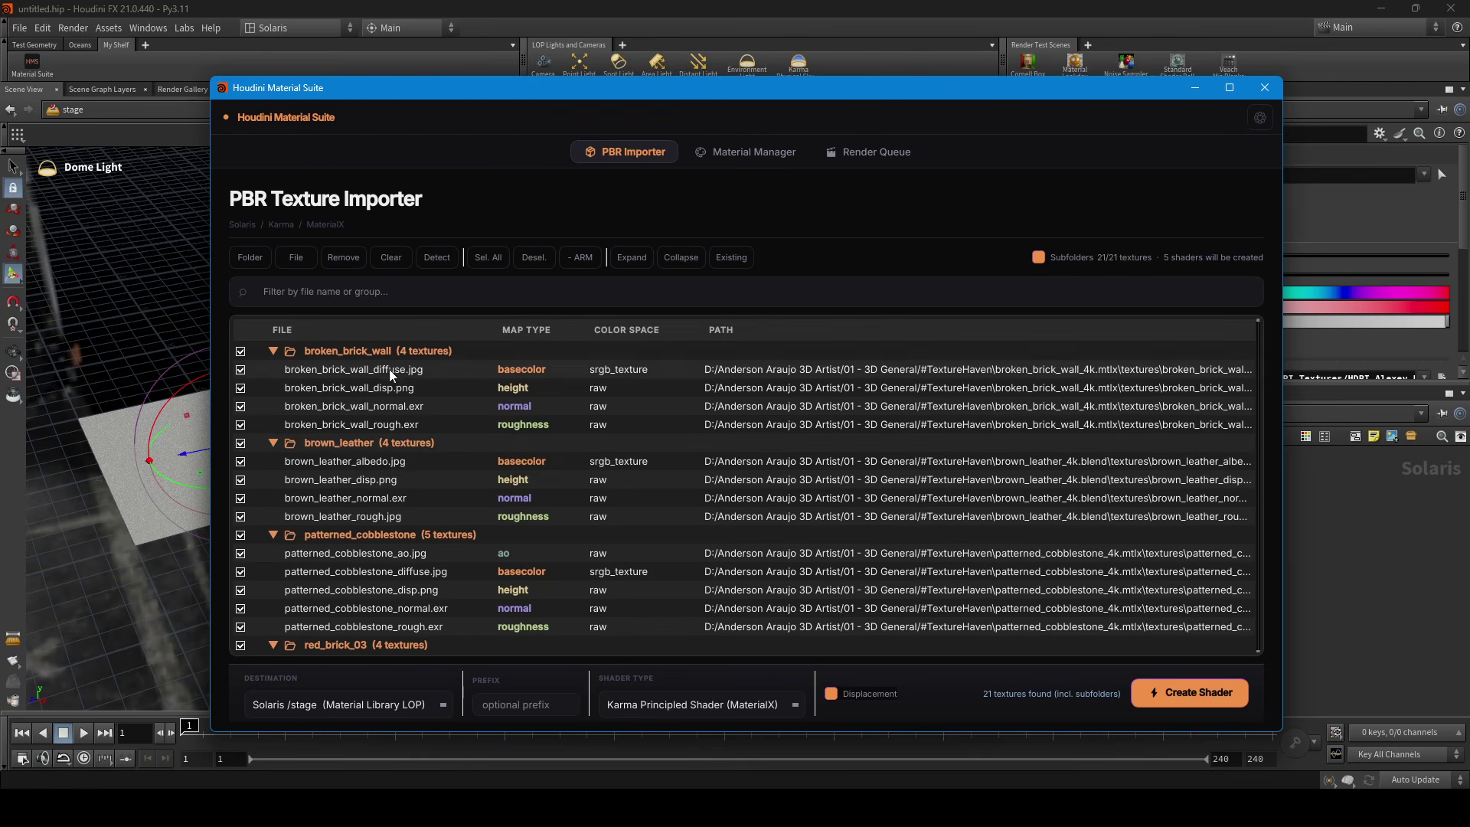
Step: Review the loaded texture sets and create Karma Principled (MaterialX) shaders with displacement from all of them in Solaris /stage
scroll(406, 459, down, 5)
scroll(394, 534, up, 5)
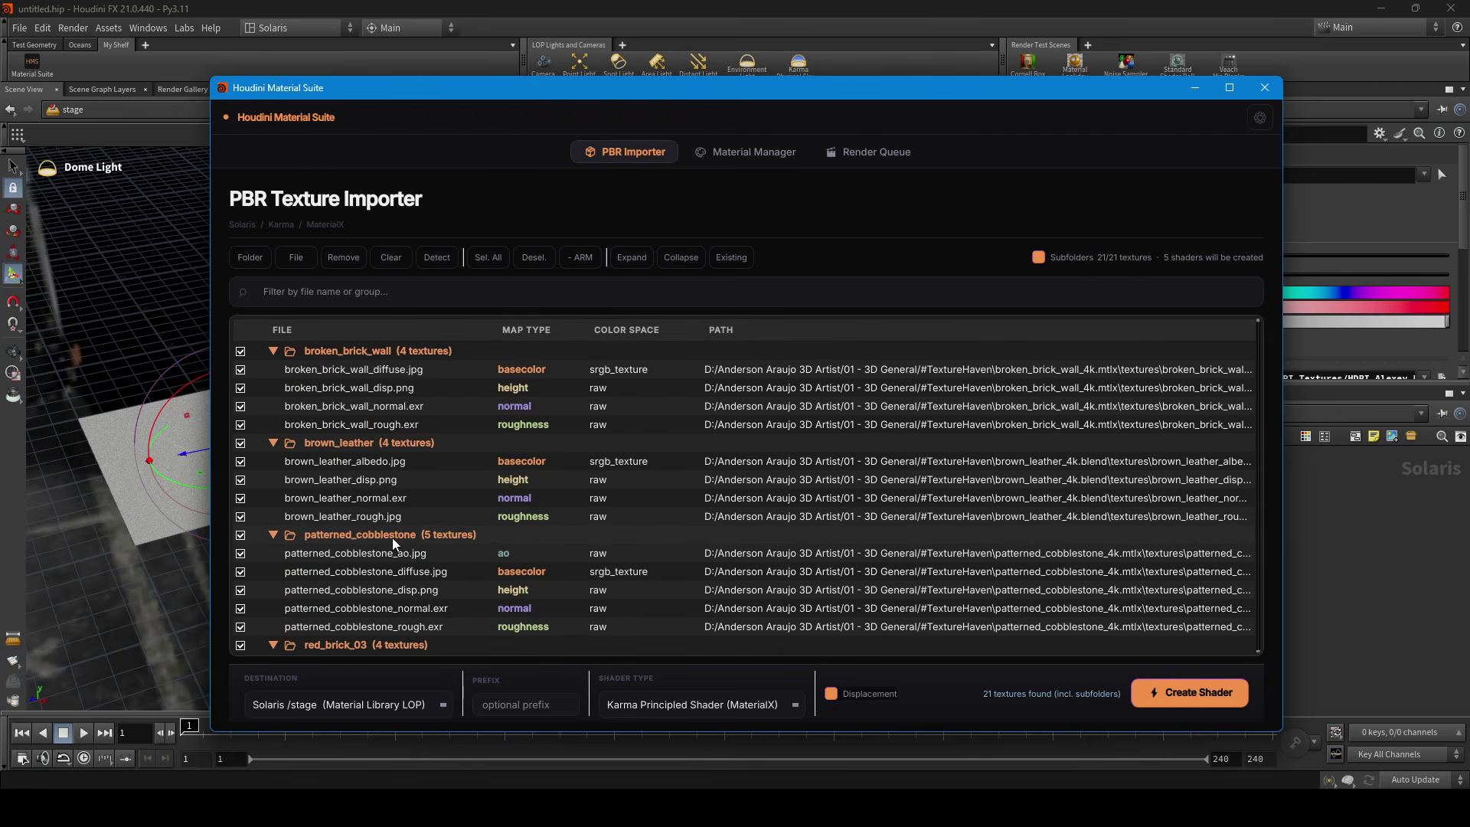
scroll(382, 459, down, 3)
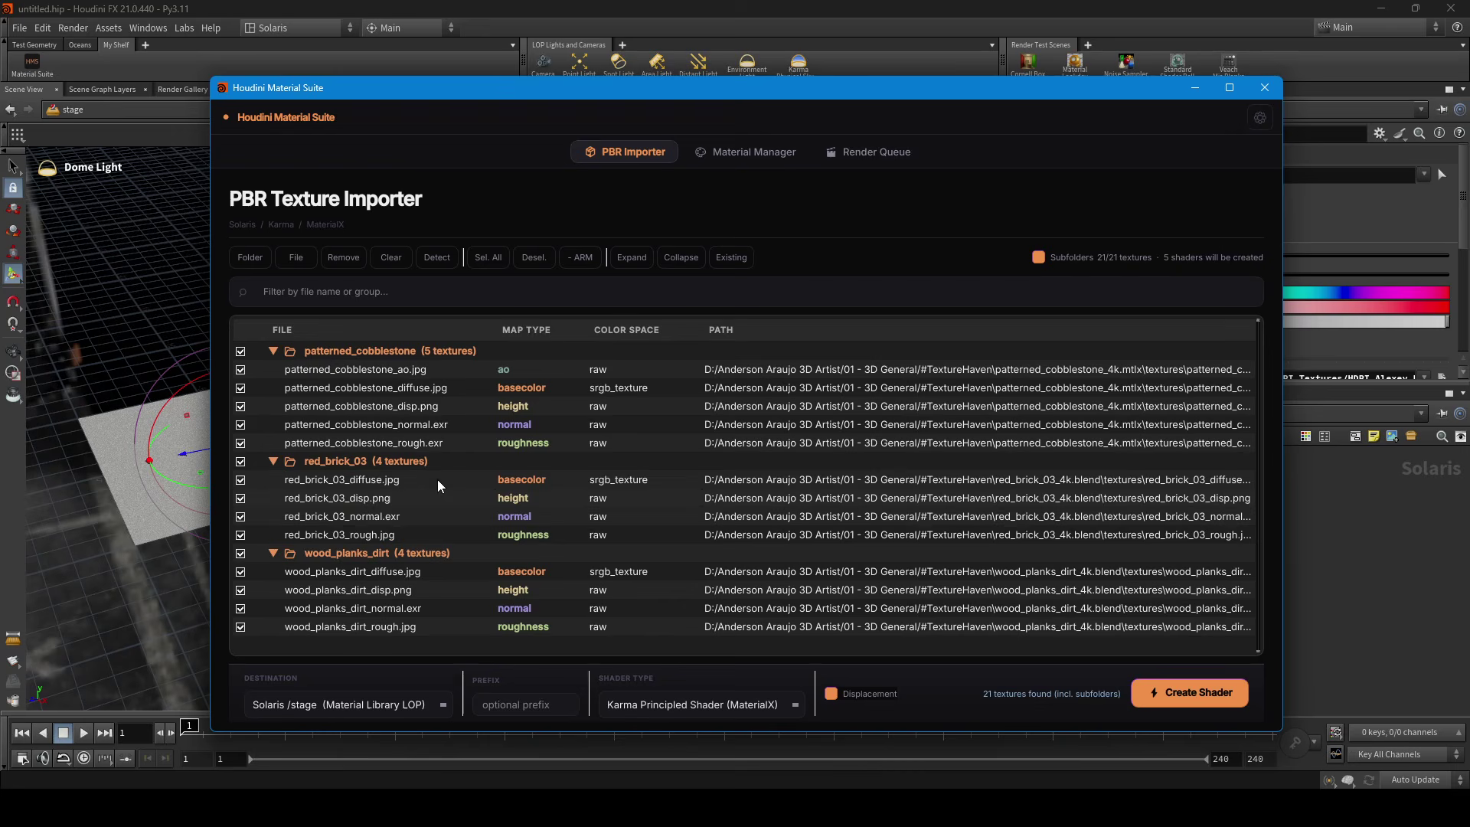
scroll(425, 459, up, 3)
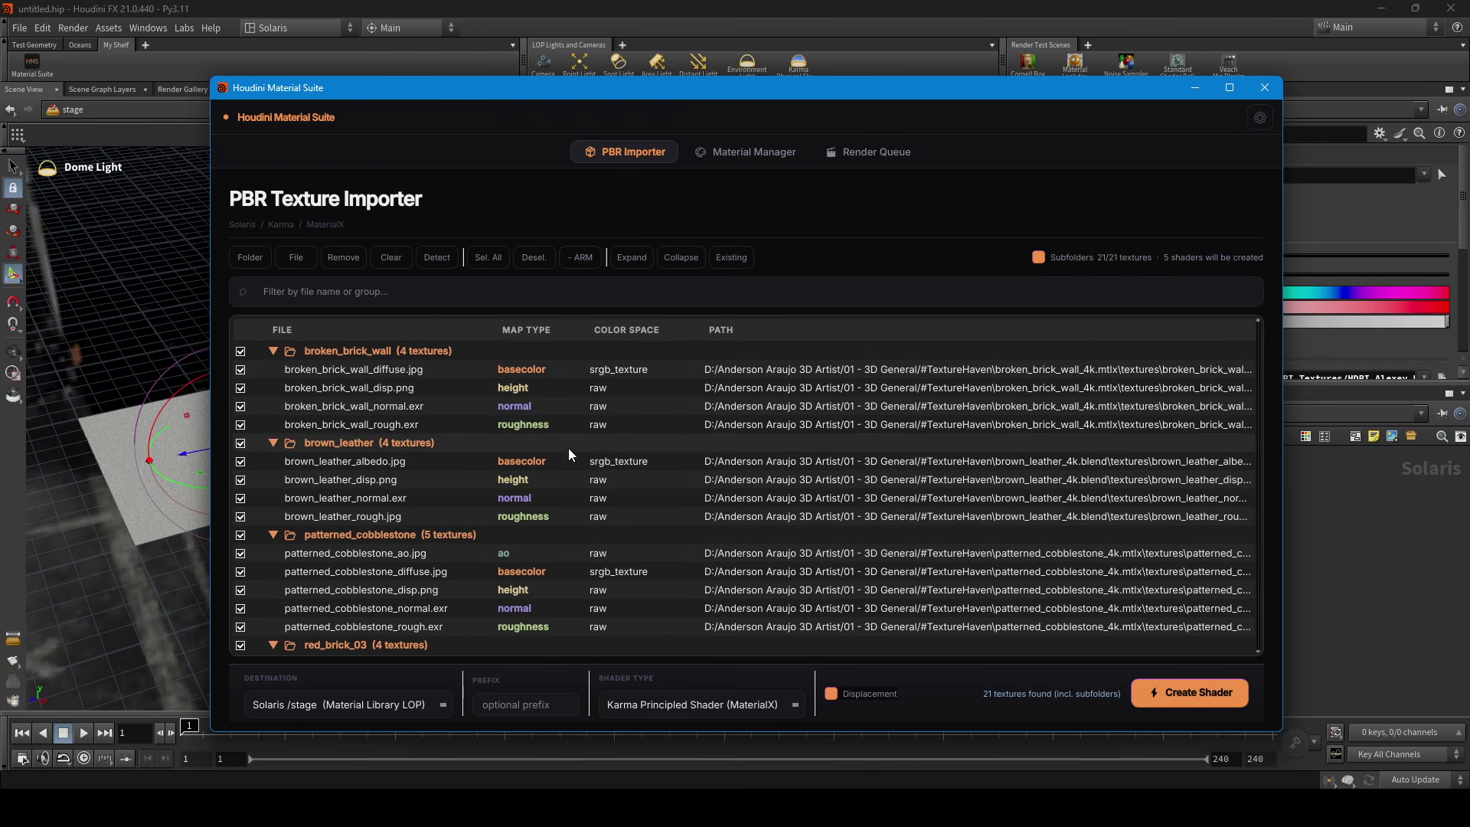
scroll(446, 438, down, 3)
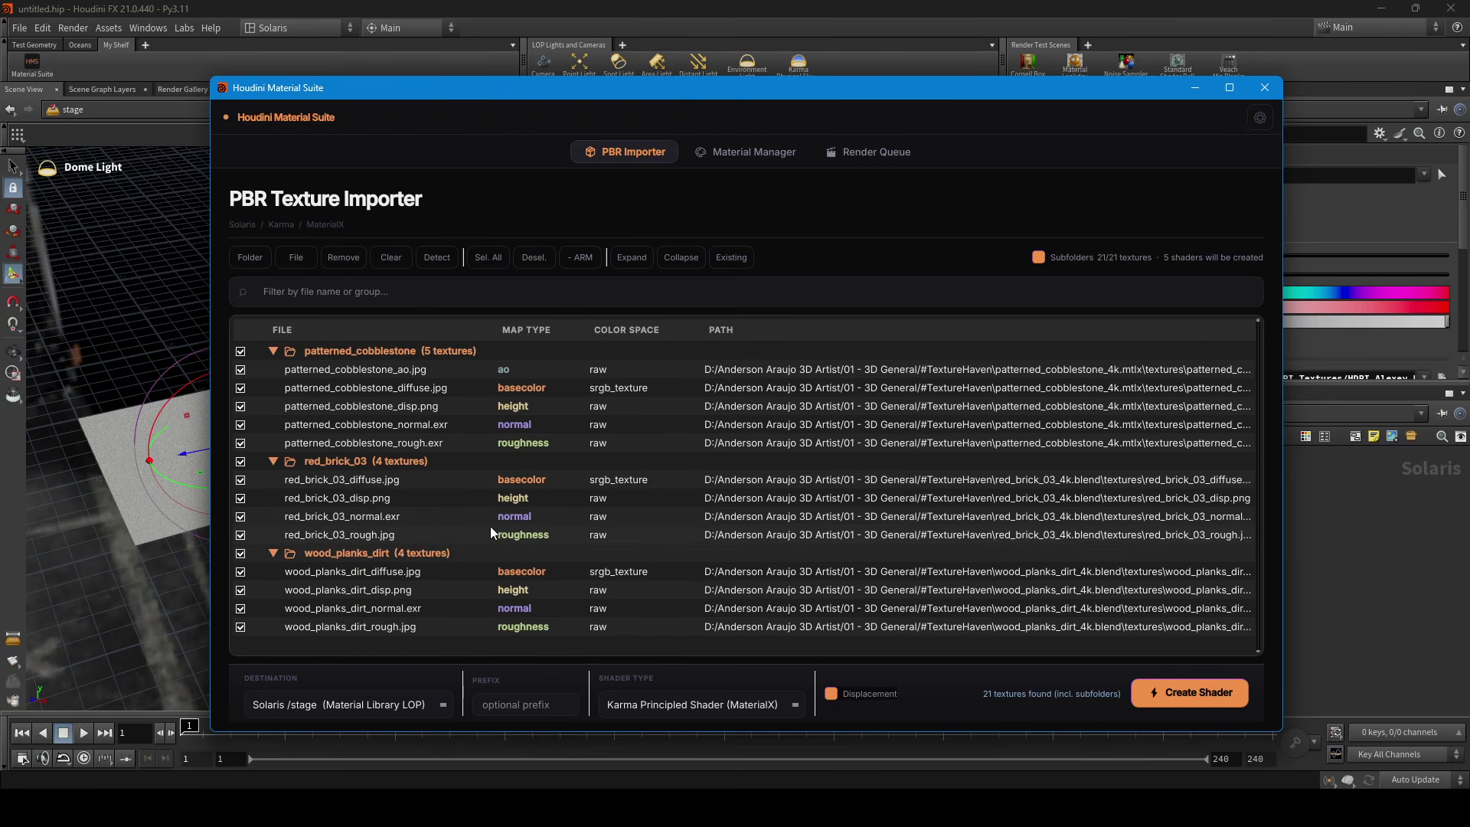
scroll(381, 522, up, 3)
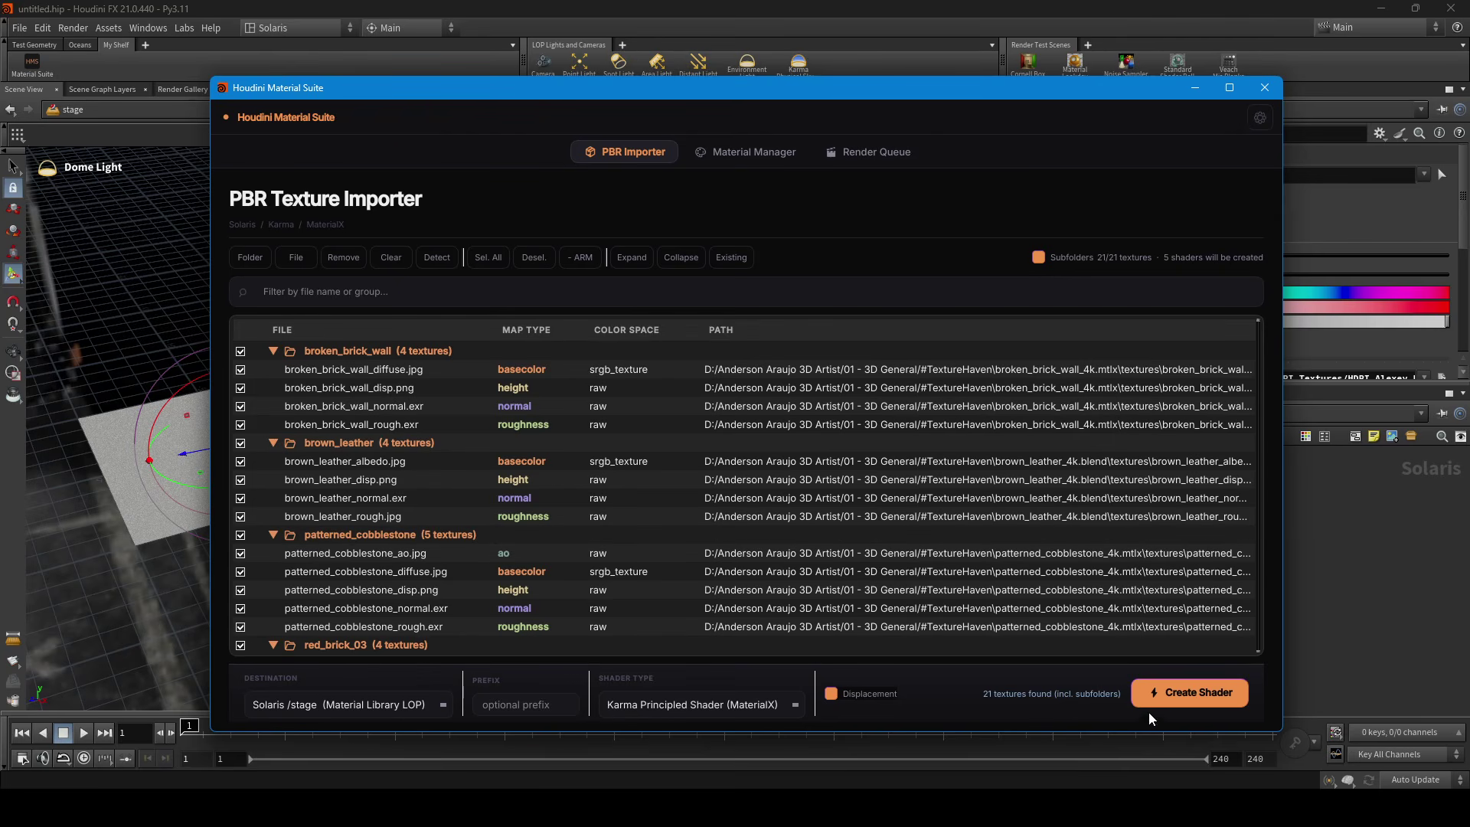
click(1201, 690)
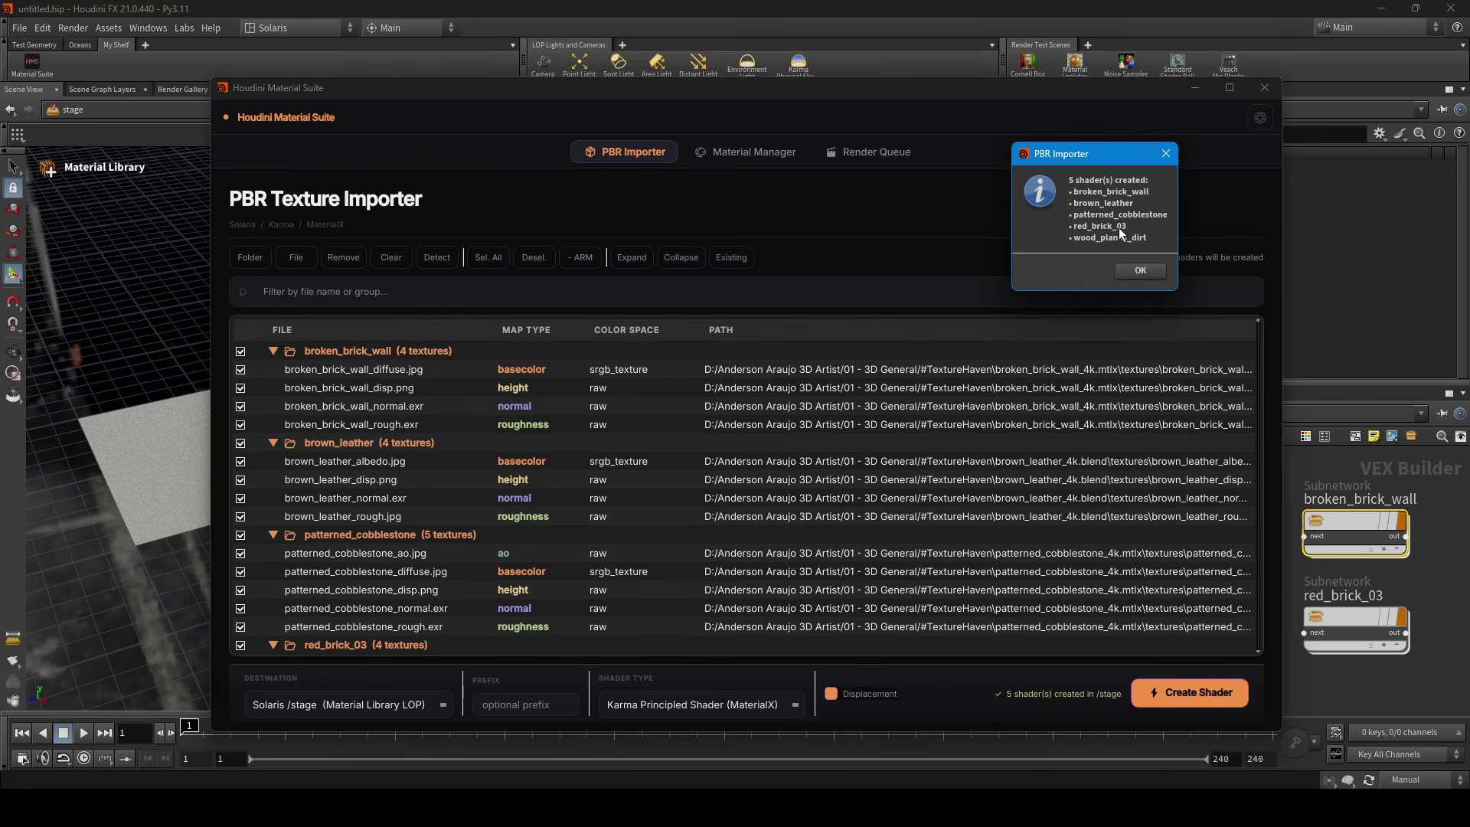
click(1139, 271)
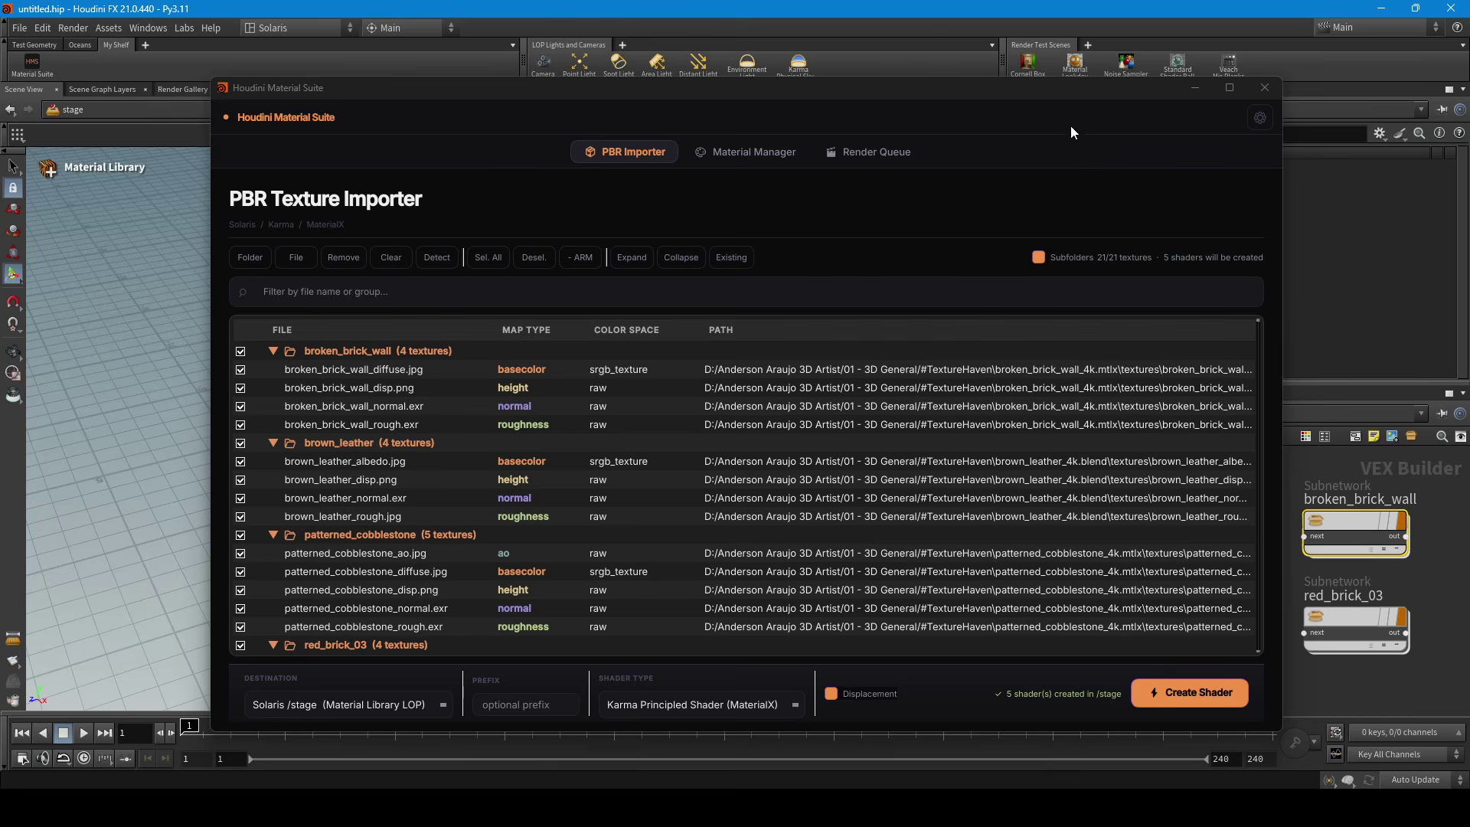
Step: Minimize the Material Suite, return to the stage network, and wire the MATERIALS library below domelight1 with DISP_CONTROLS placed beside it
drag(1059, 94, 927, 93)
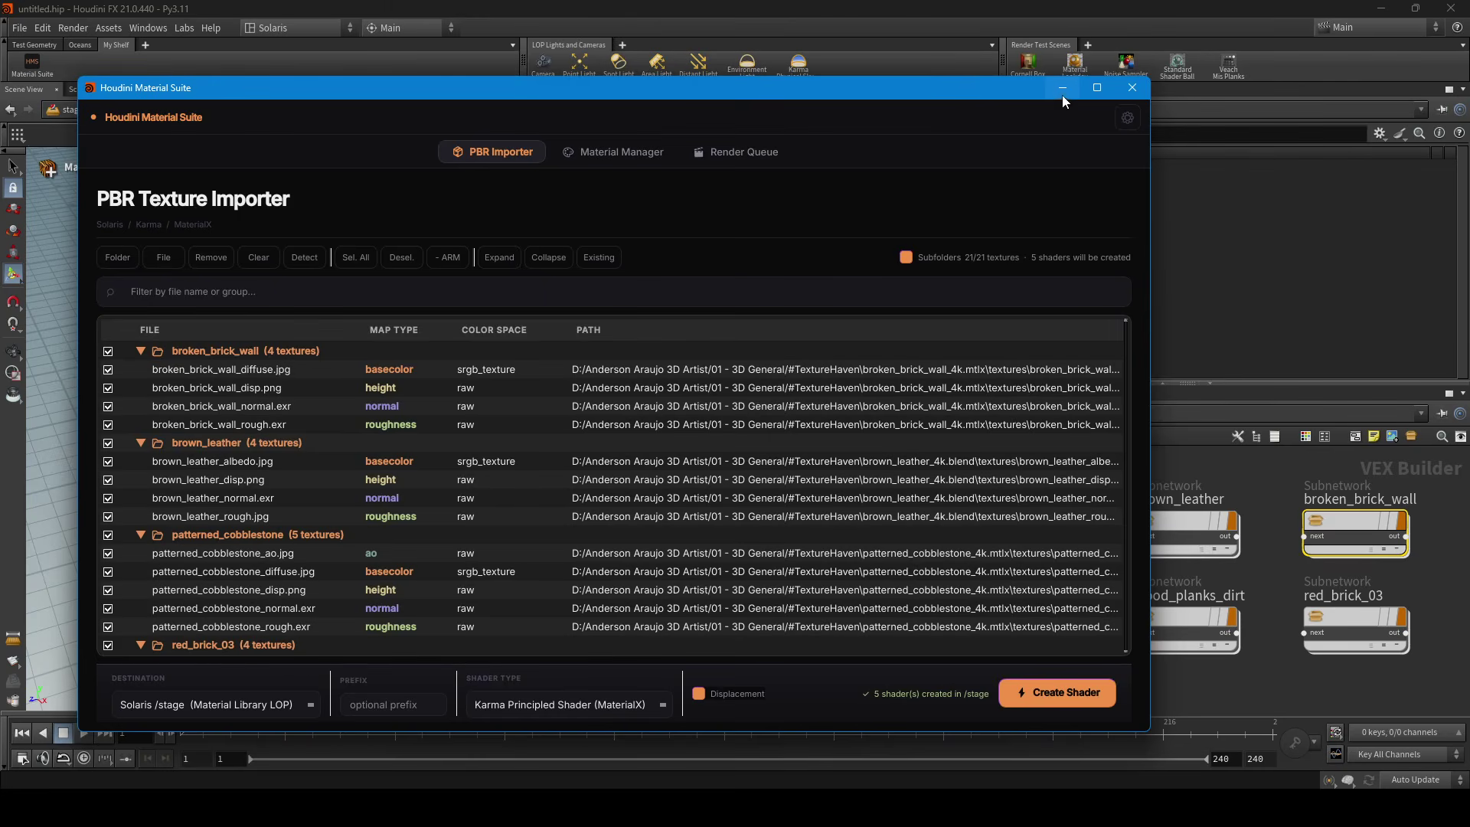
click(1062, 88)
click(973, 413)
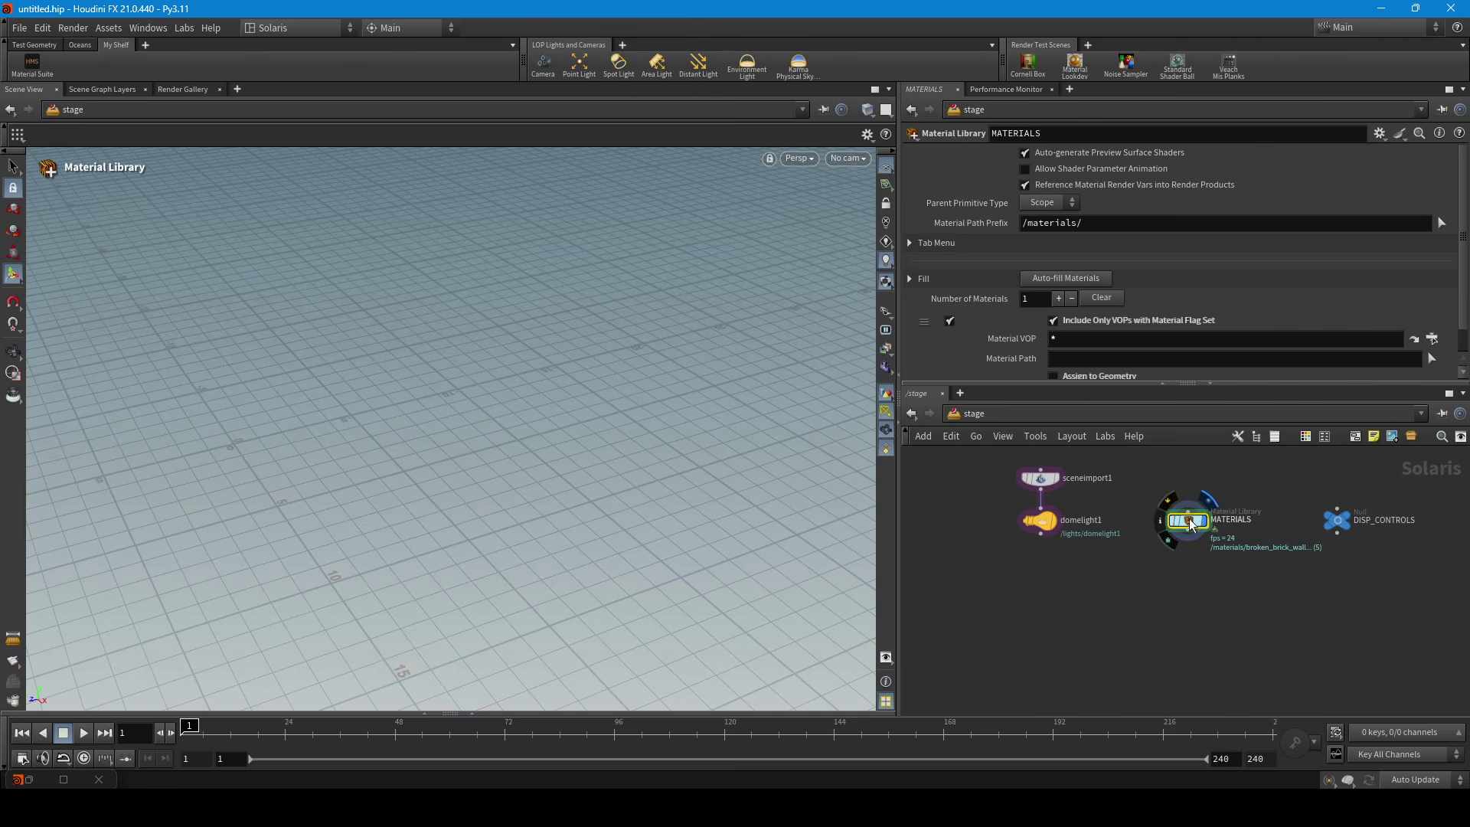
drag(1181, 530, 1032, 577)
drag(1323, 527, 1200, 575)
drag(1041, 534, 1041, 561)
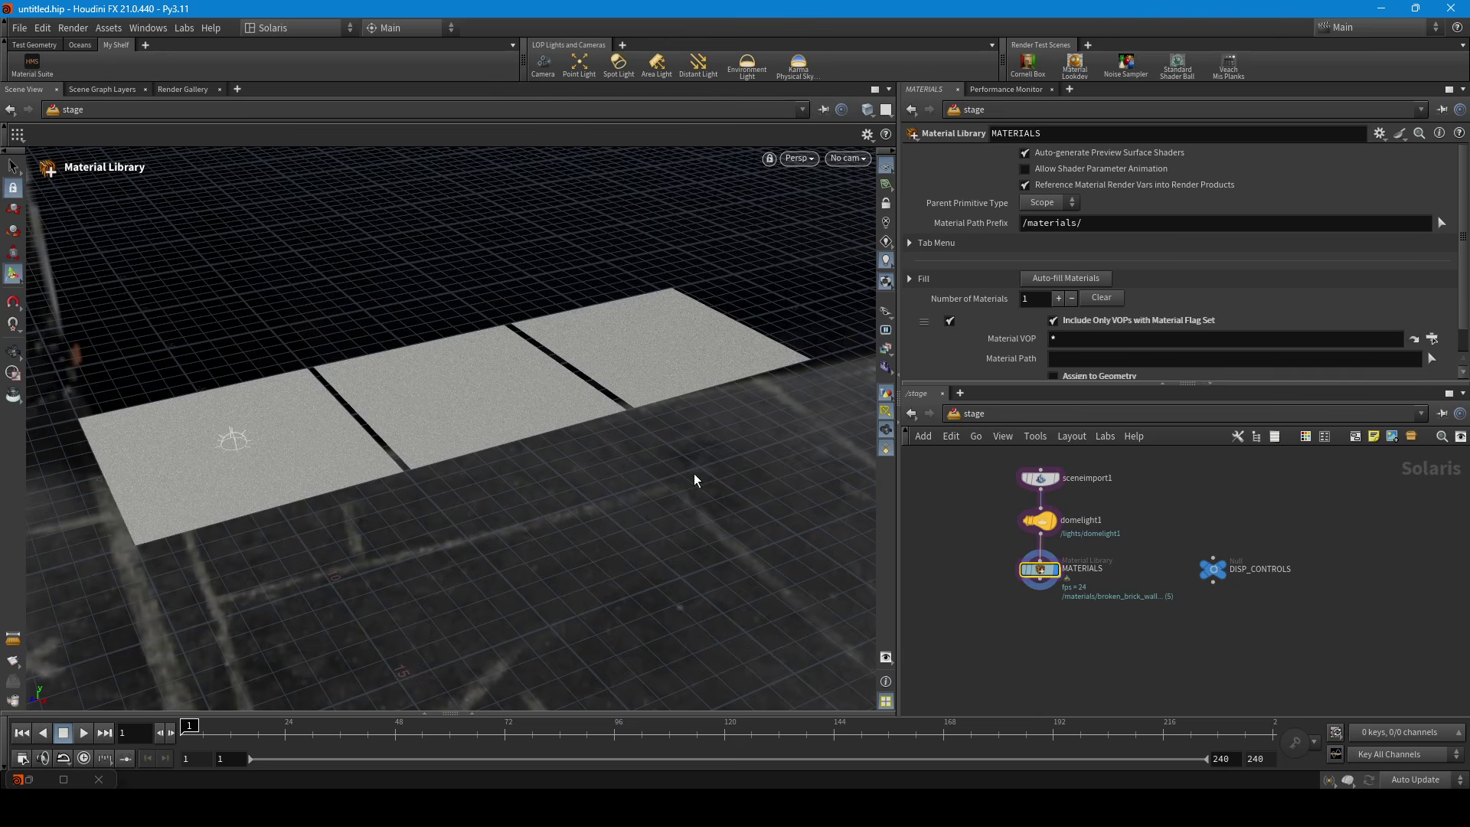
Step: Look inside the MATERIALS library network and return to the stage level
key(Escape)
drag(546, 453, 496, 453)
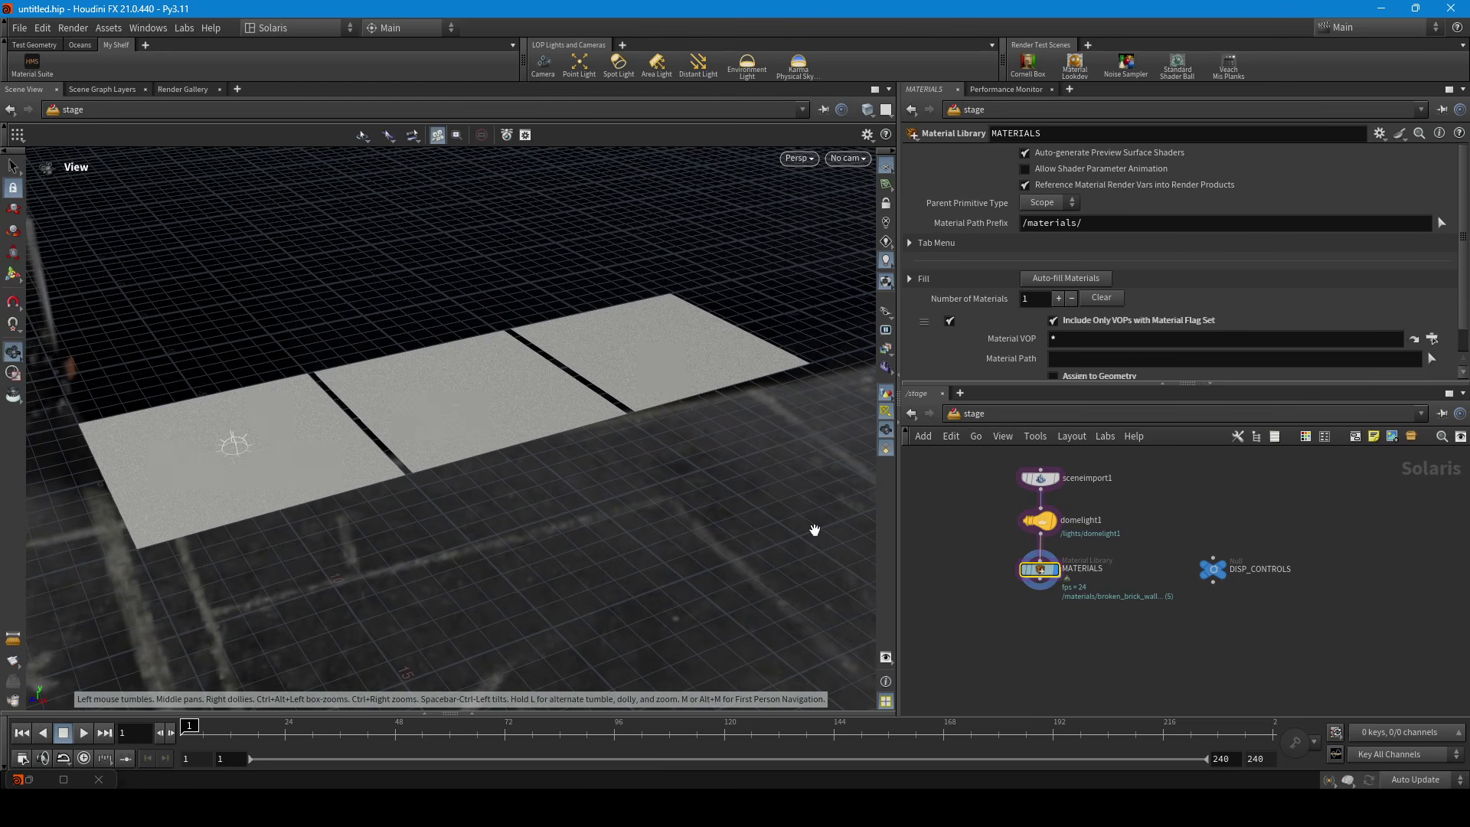
key(Return)
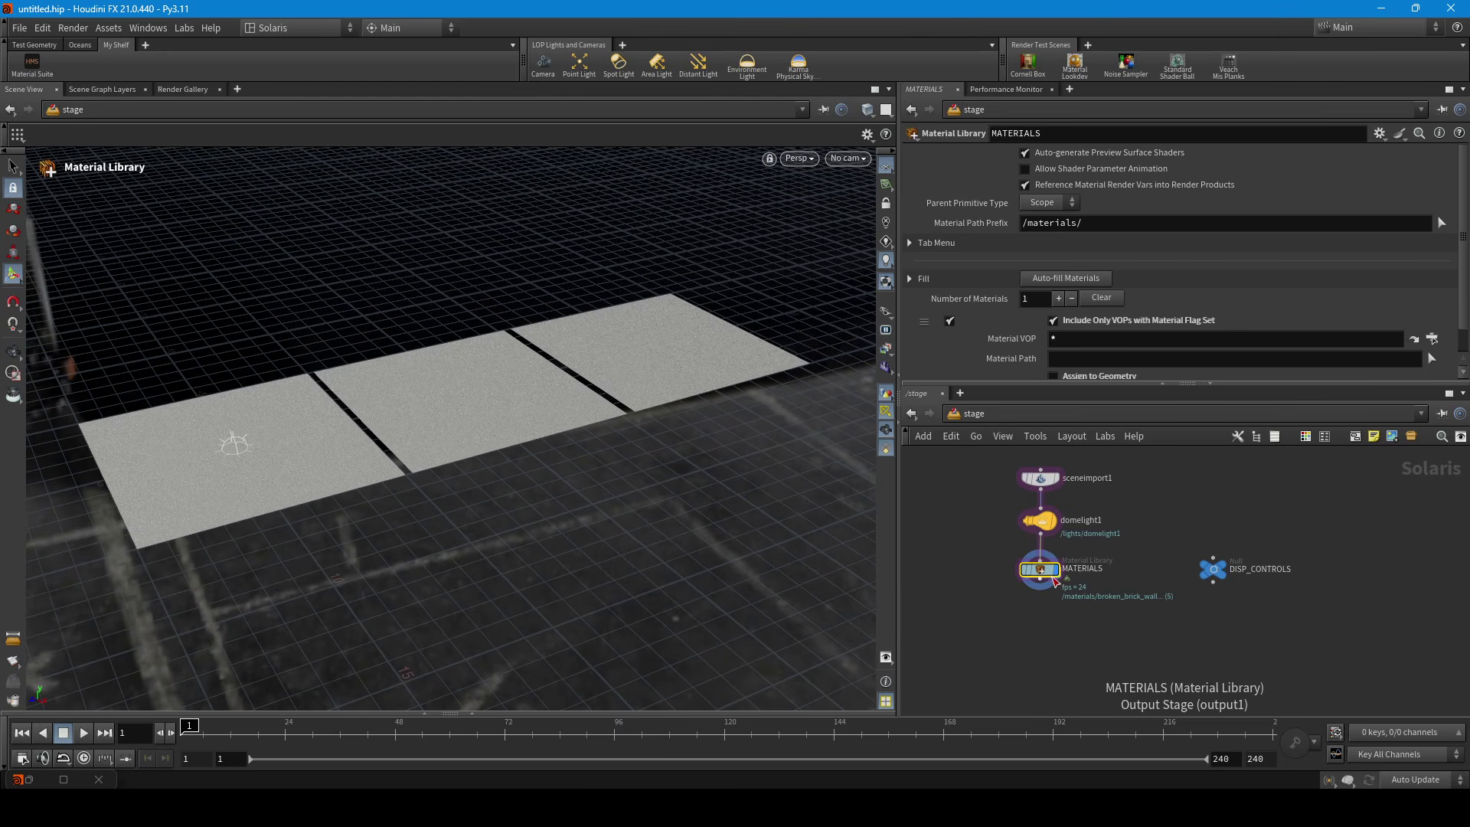
double_click(1041, 570)
key(u)
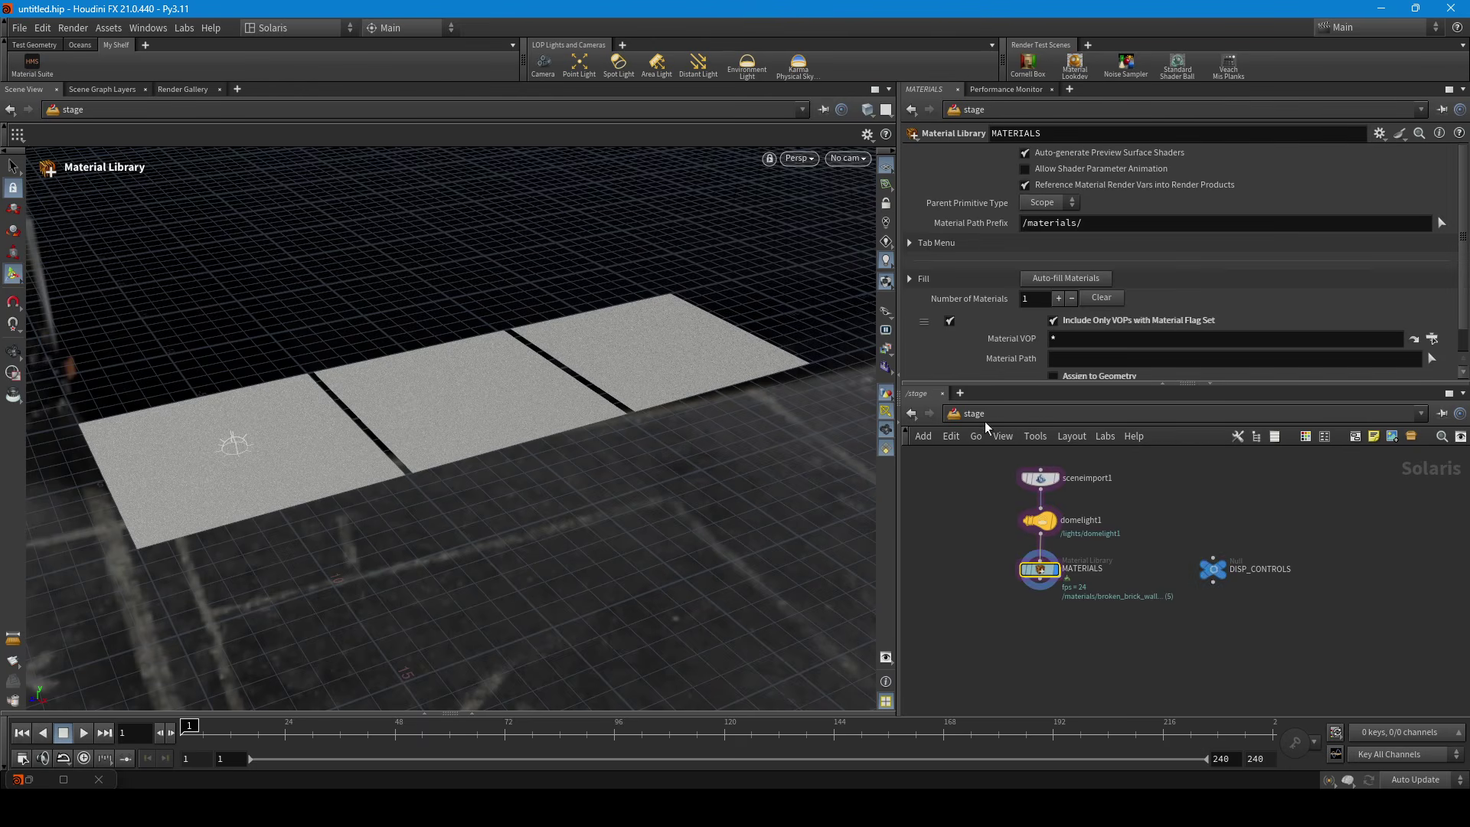
Step: Show the DISP_CONTROLS null's displacement scale and midvalue parameters for each material
click(1214, 571)
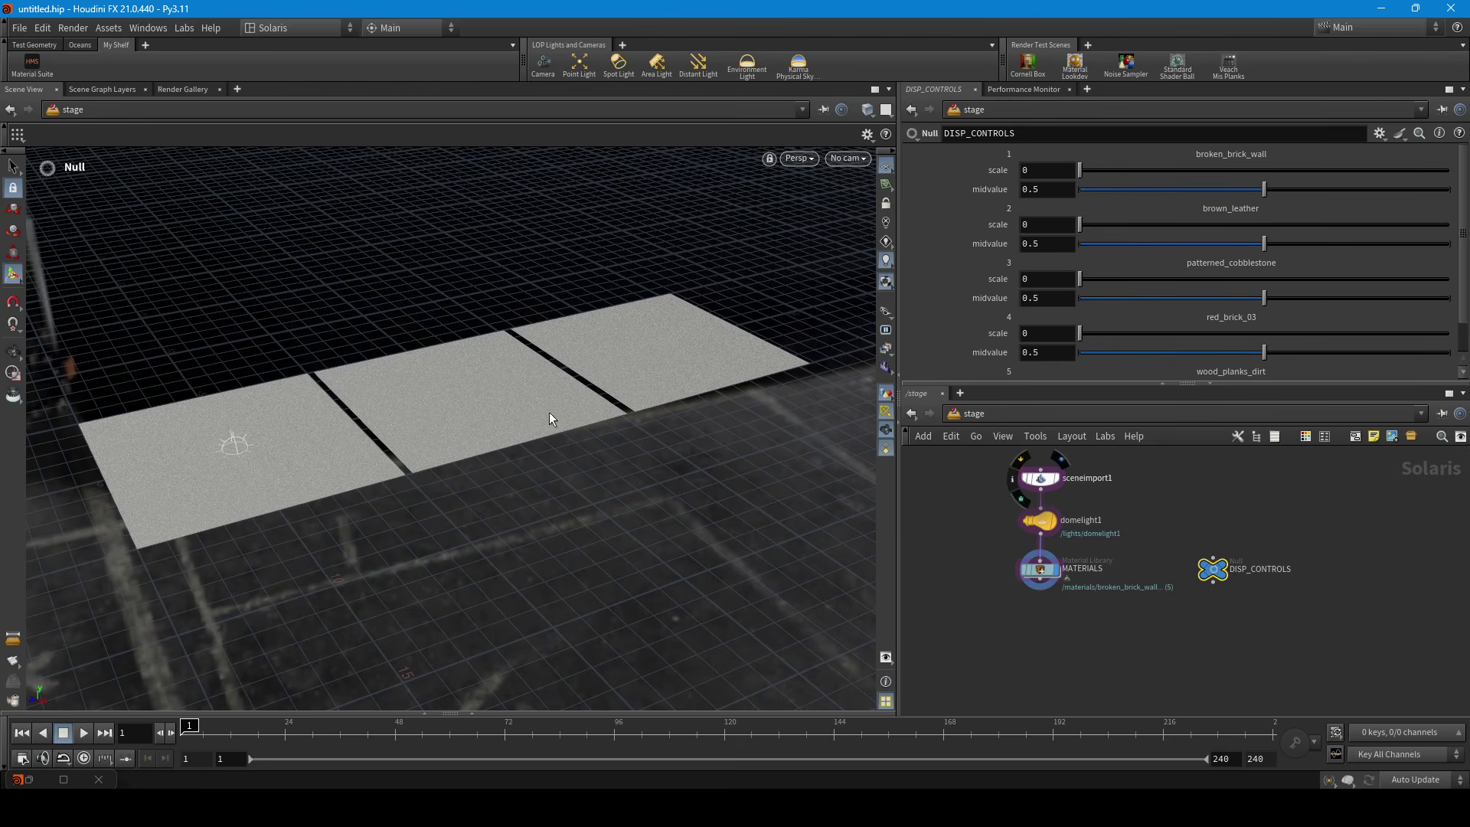
key(Escape)
drag(497, 425, 446, 447)
alt+middle_drag(446, 448, 420, 427)
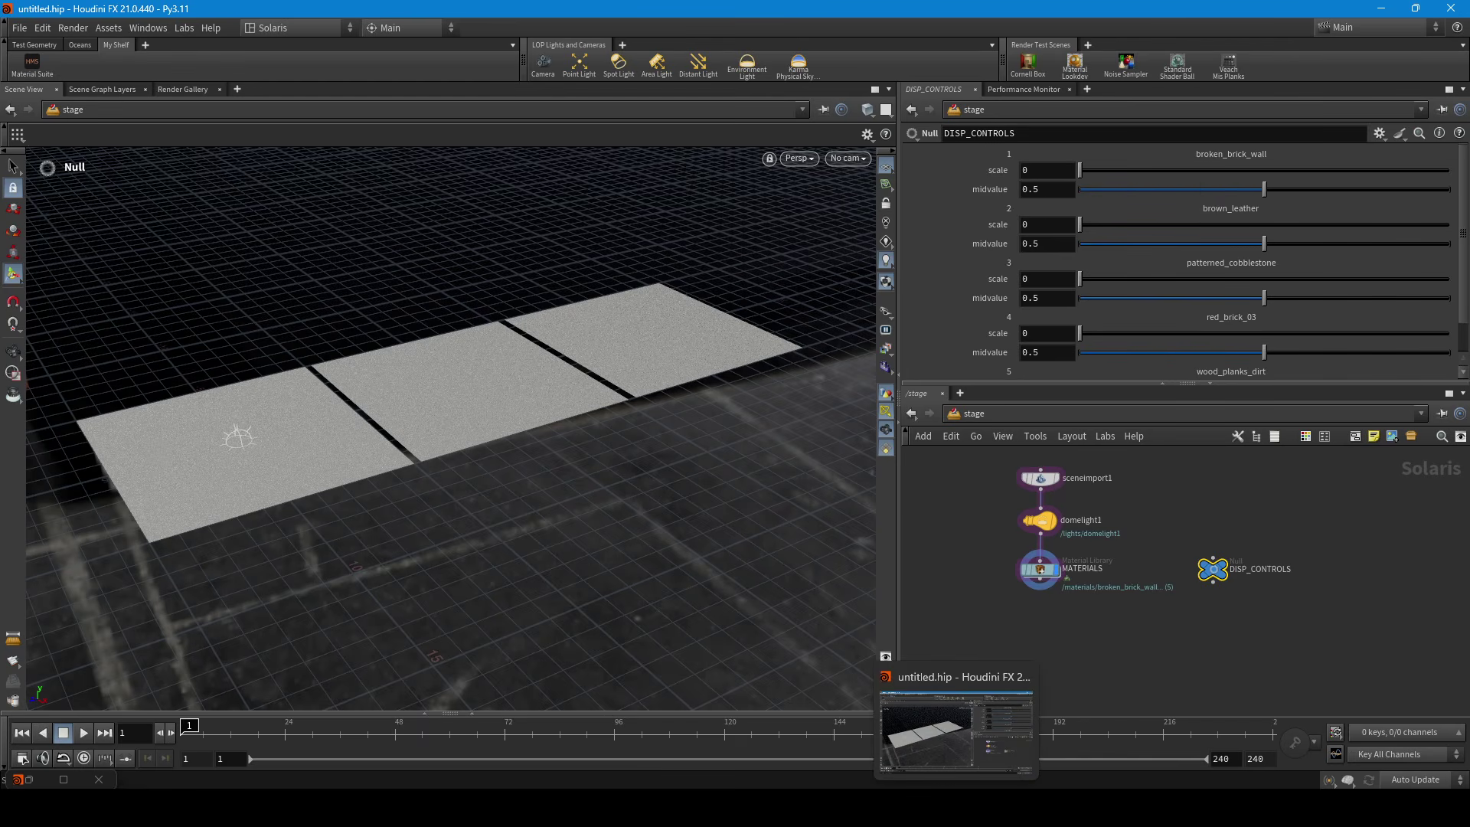
Step: Bring back the Material Suite and preview the thumbnails of the created materials in the Material Manager
click(28, 778)
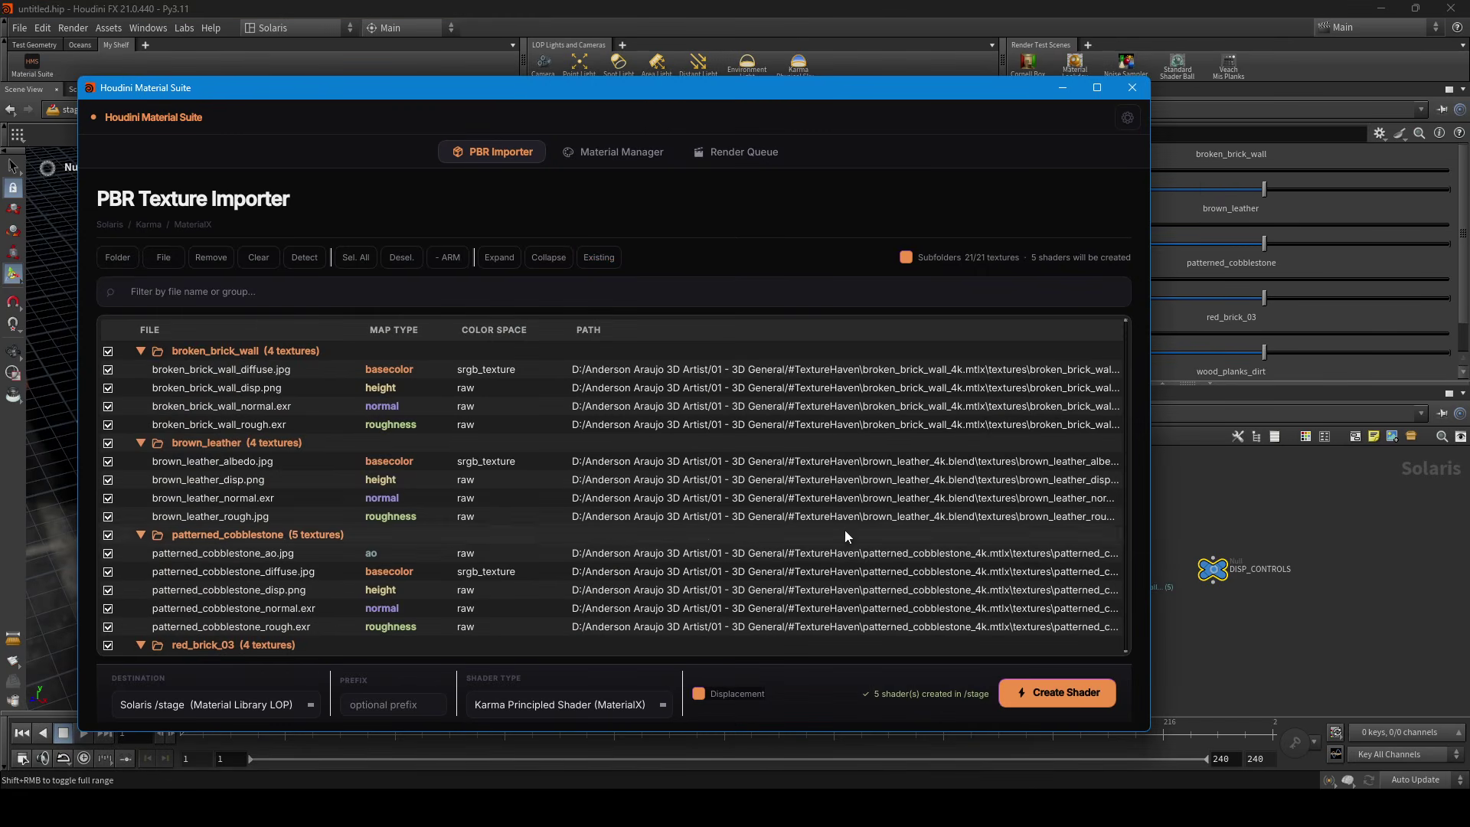
click(630, 152)
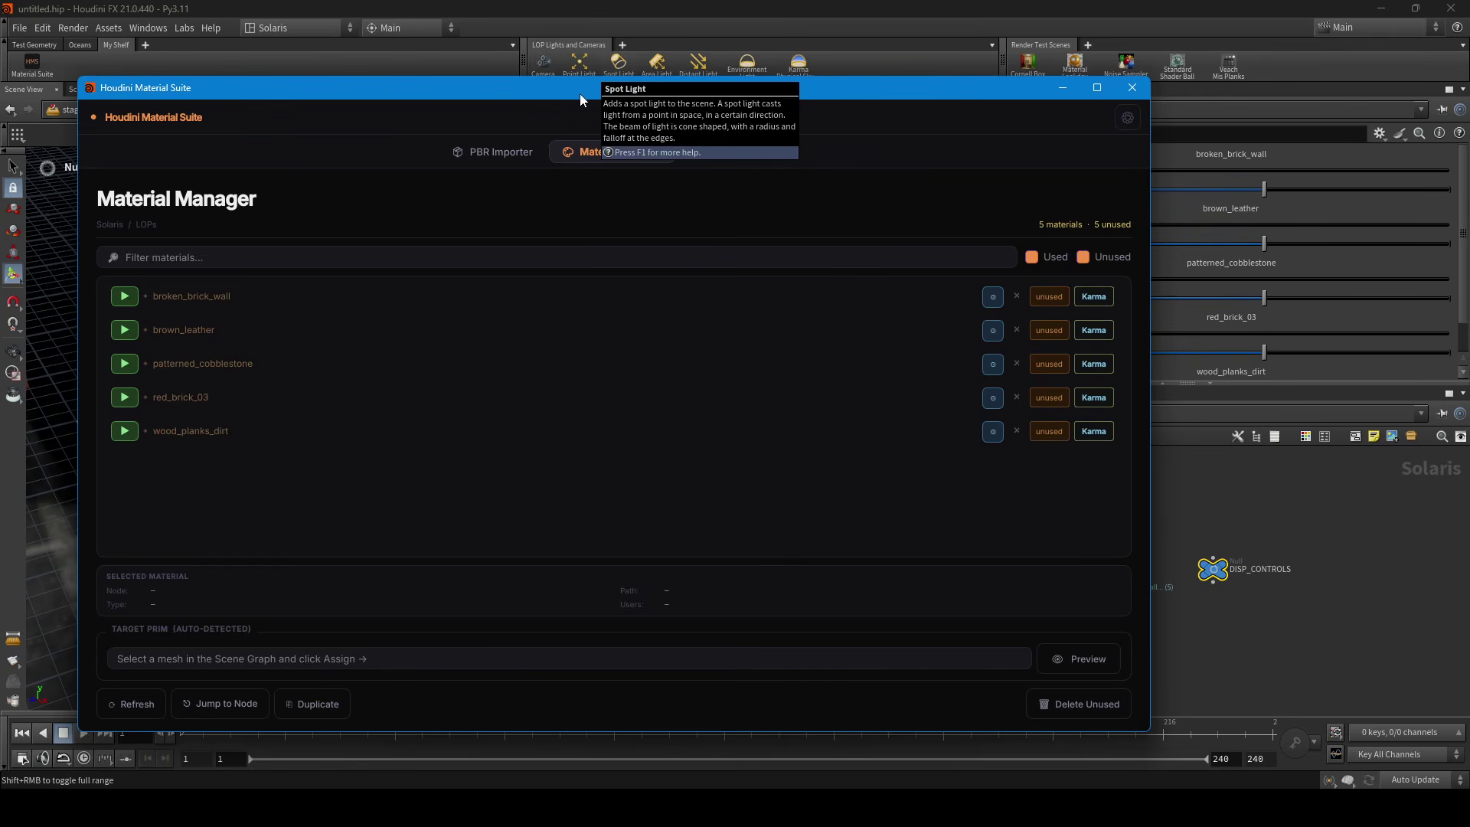
mouse_move(188, 295)
mouse_move(187, 330)
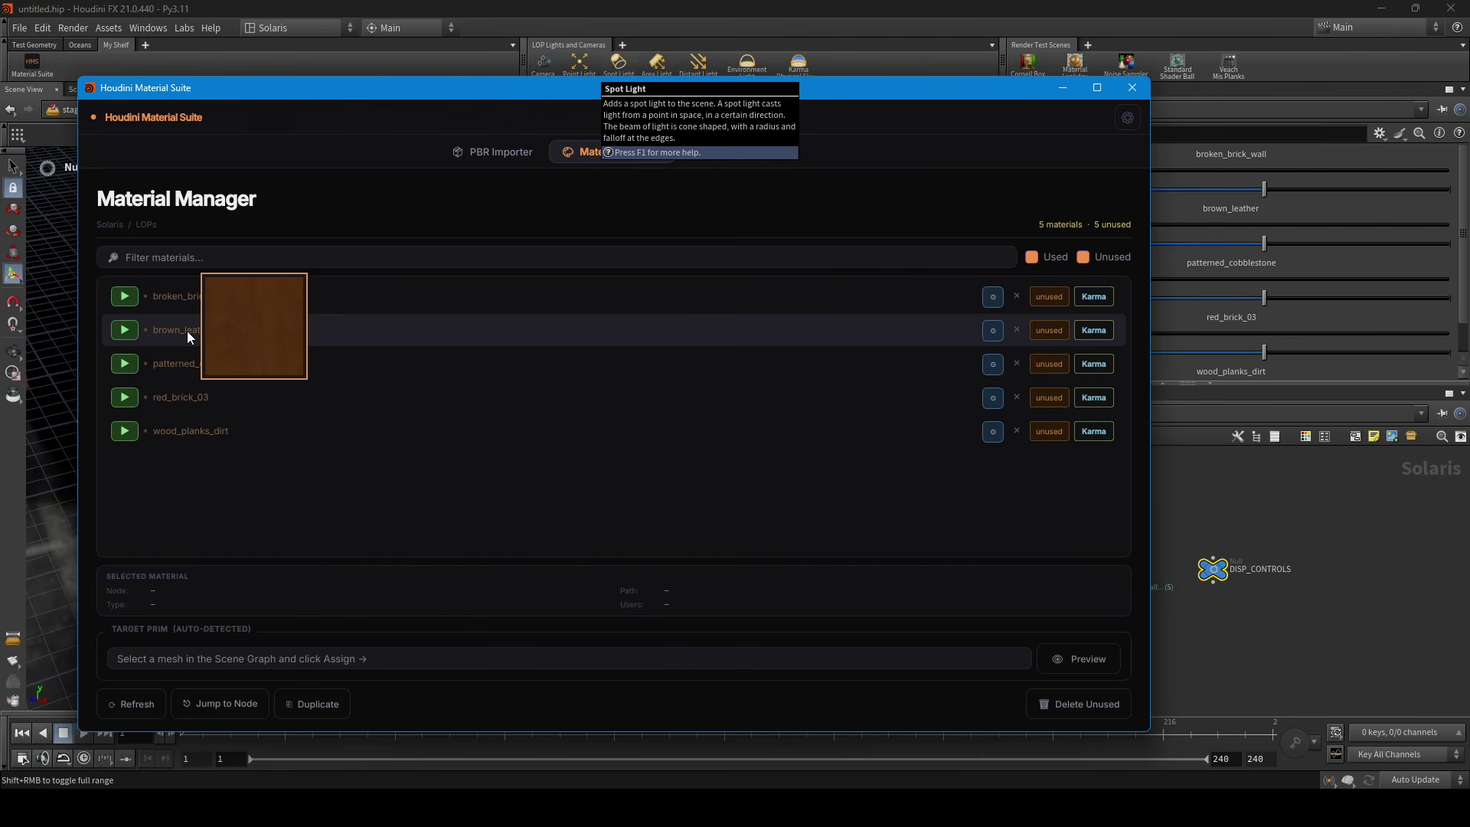
mouse_move(190, 366)
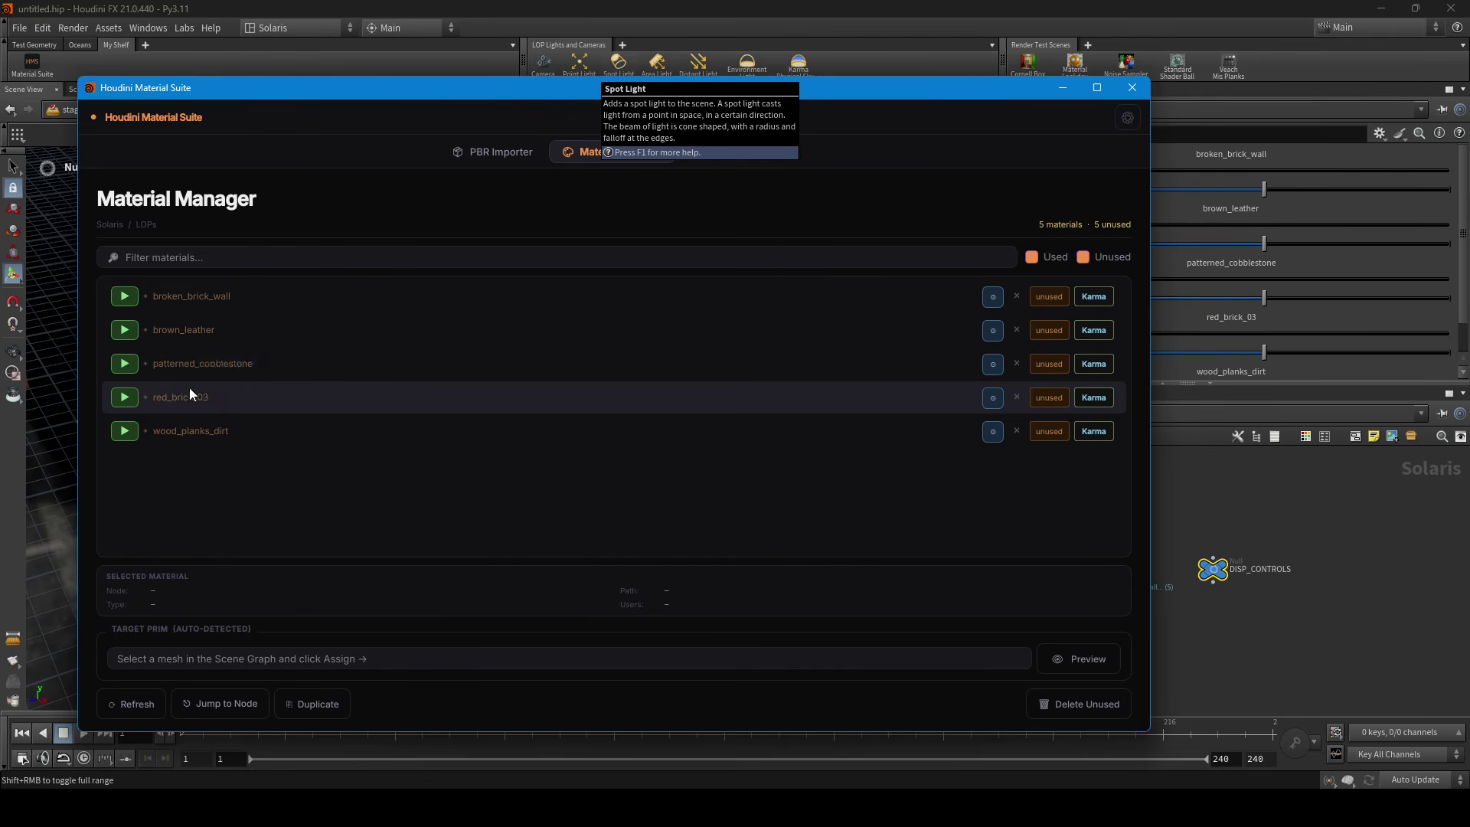
mouse_move(189, 396)
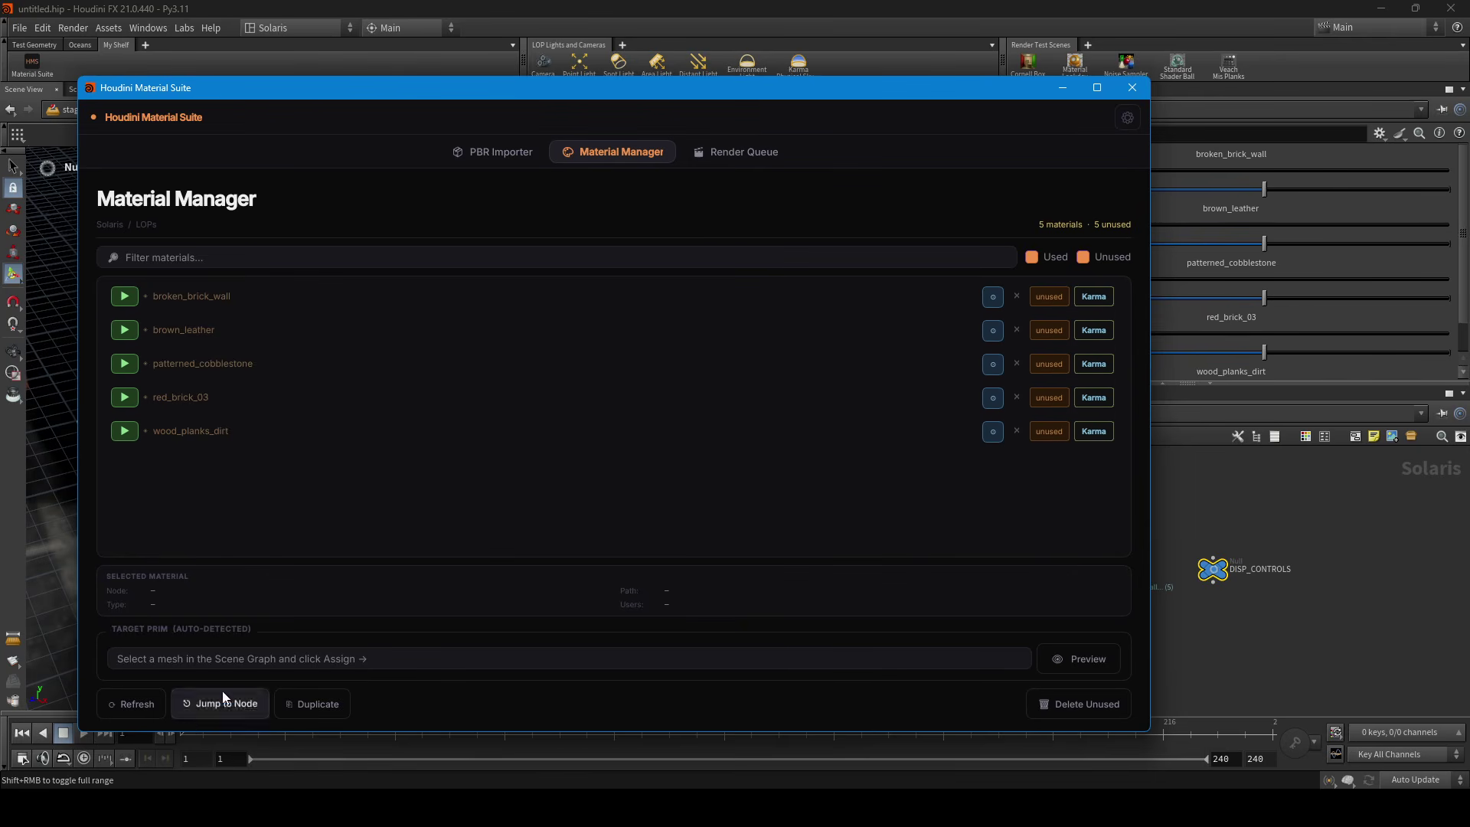
Step: Jump from the Material Manager to the wood_planks_dirt material's node network and uncover it for viewing
click(214, 296)
drag(667, 87, 605, 84)
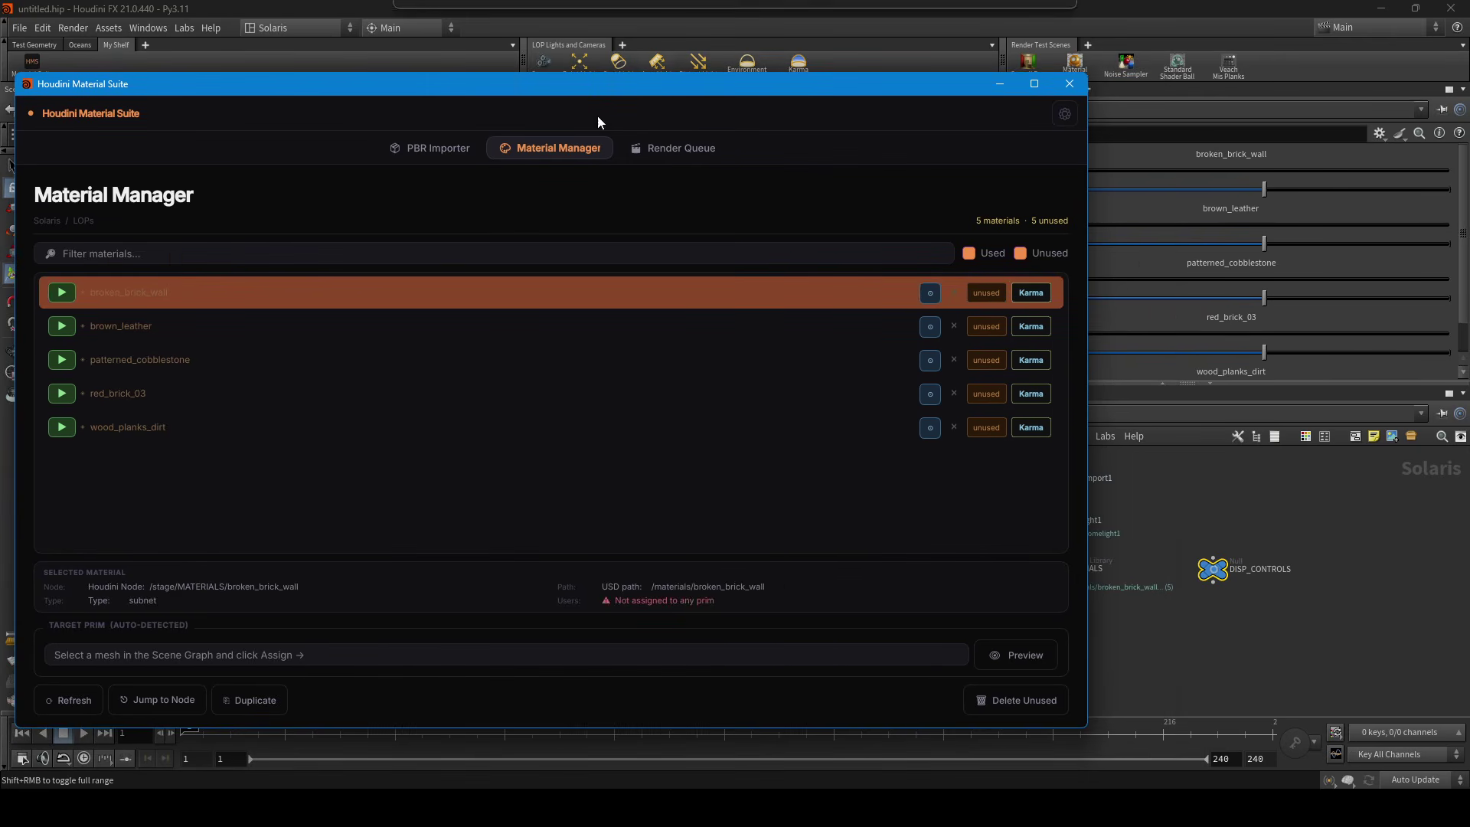
click(135, 436)
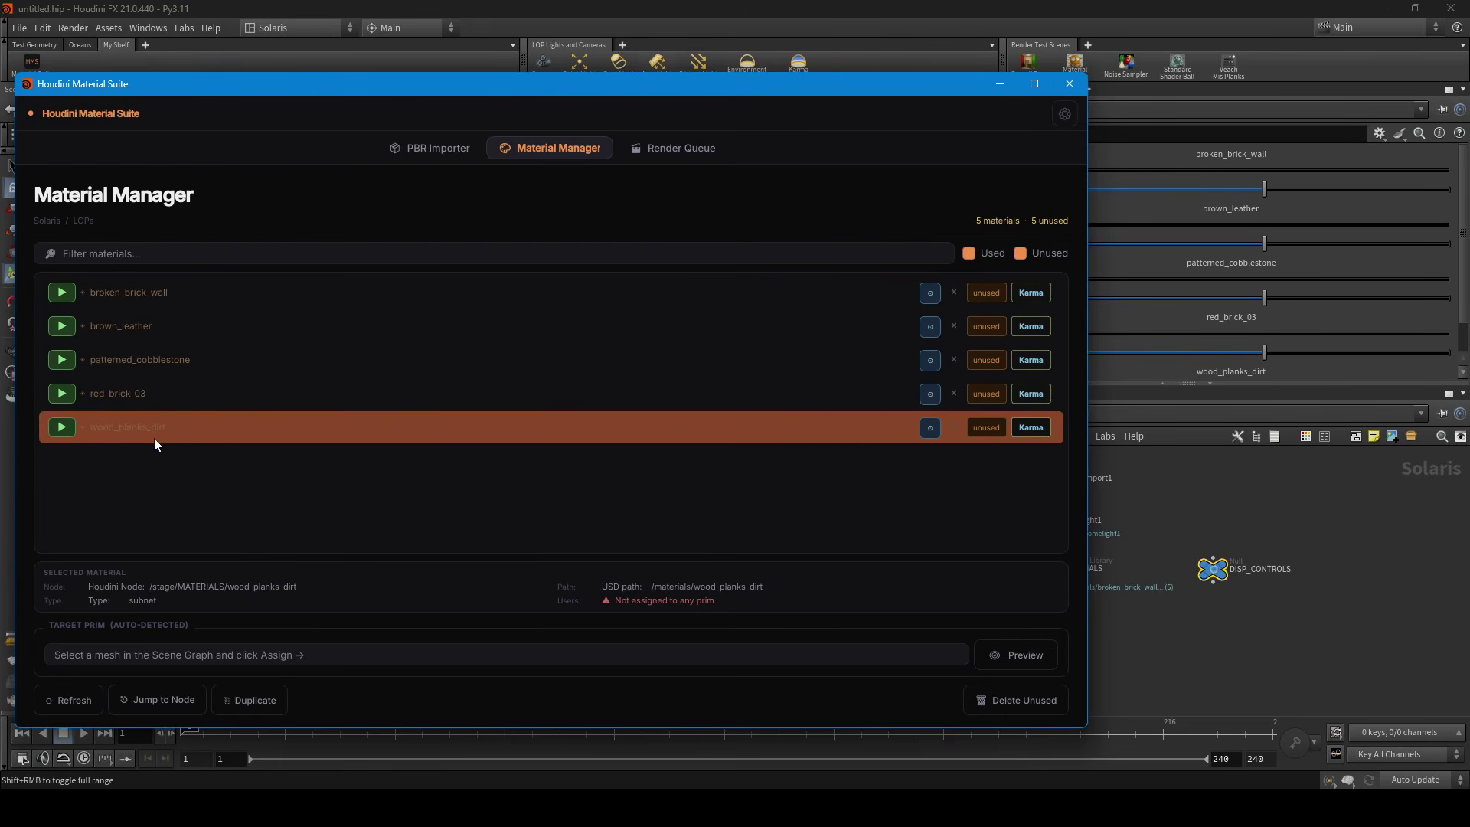
click(159, 699)
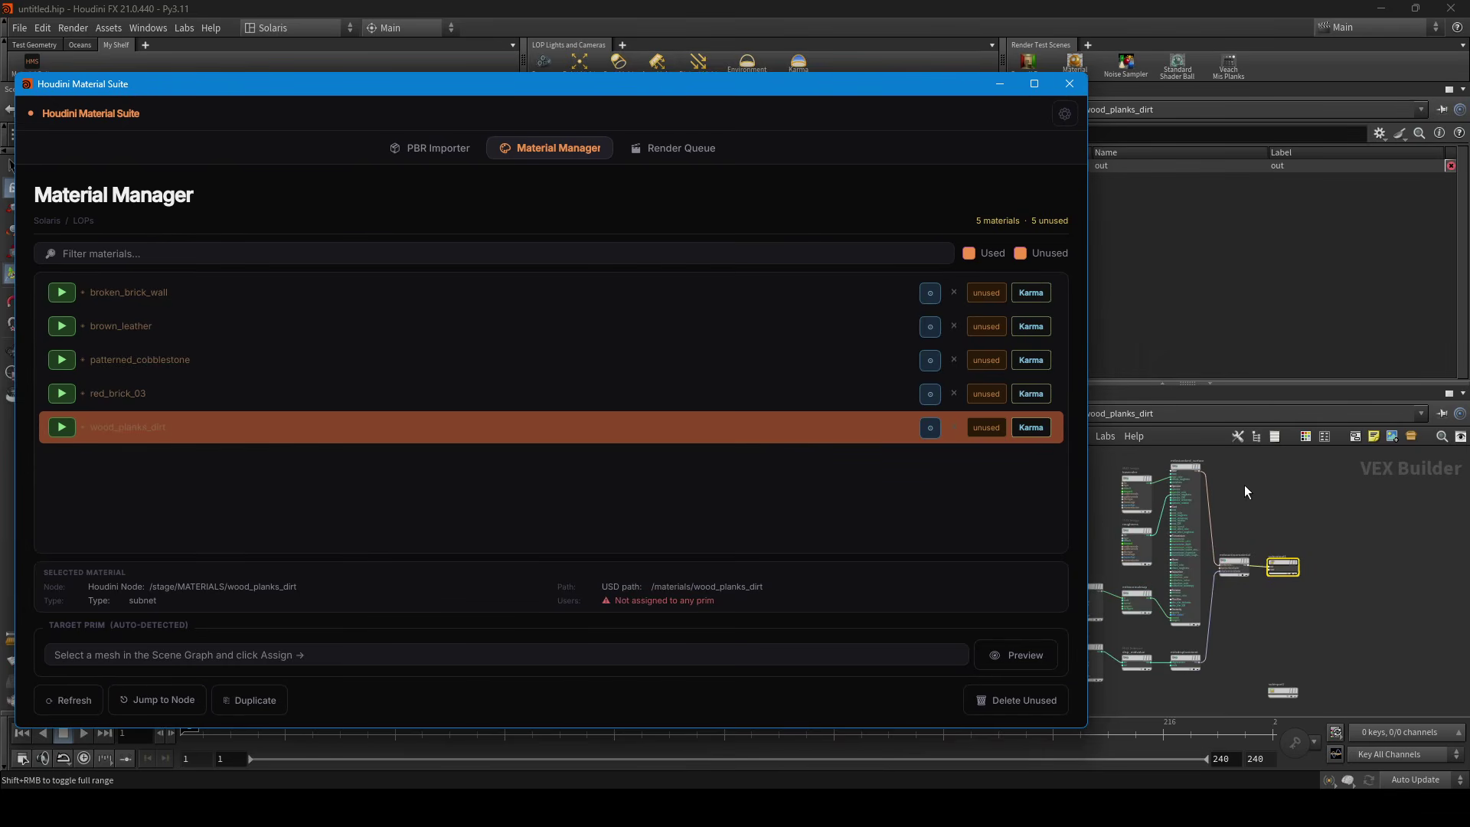
drag(969, 81, 874, 81)
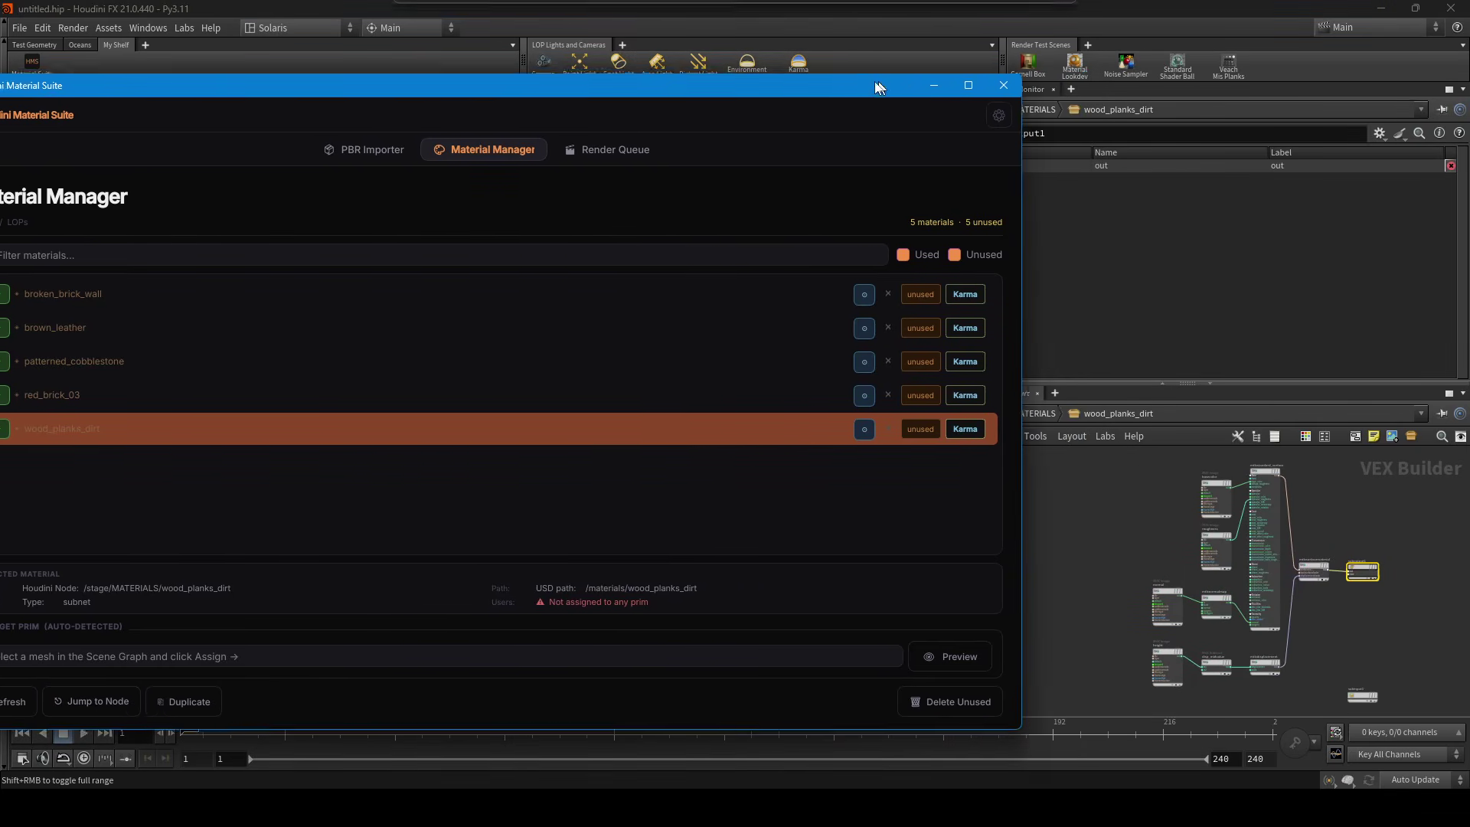
Step: Return from the wood_planks_dirt network to the stage level and move the Material Suite window back to the screen's centre
click(1029, 414)
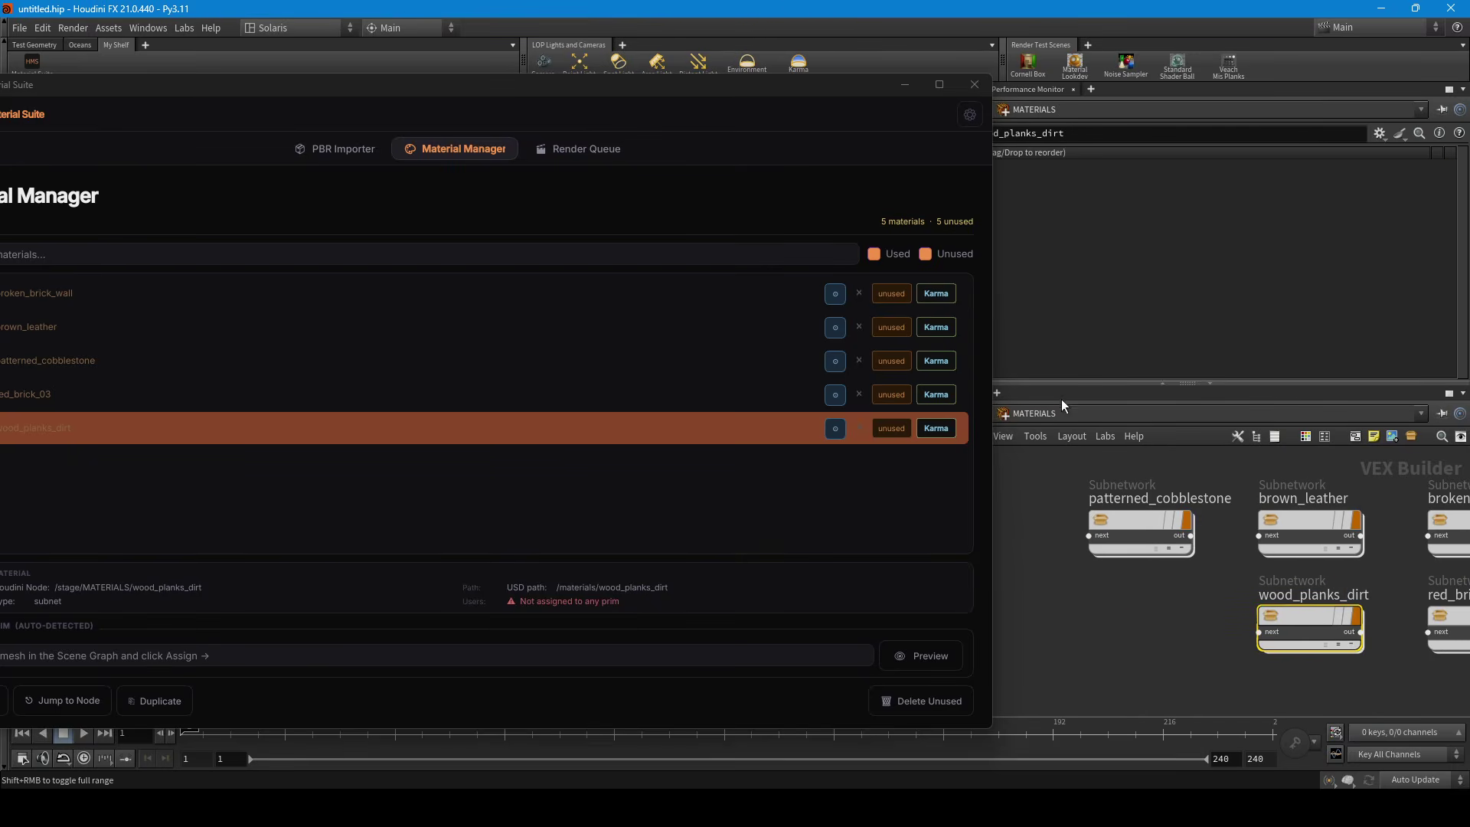
drag(813, 87, 753, 83)
click(980, 413)
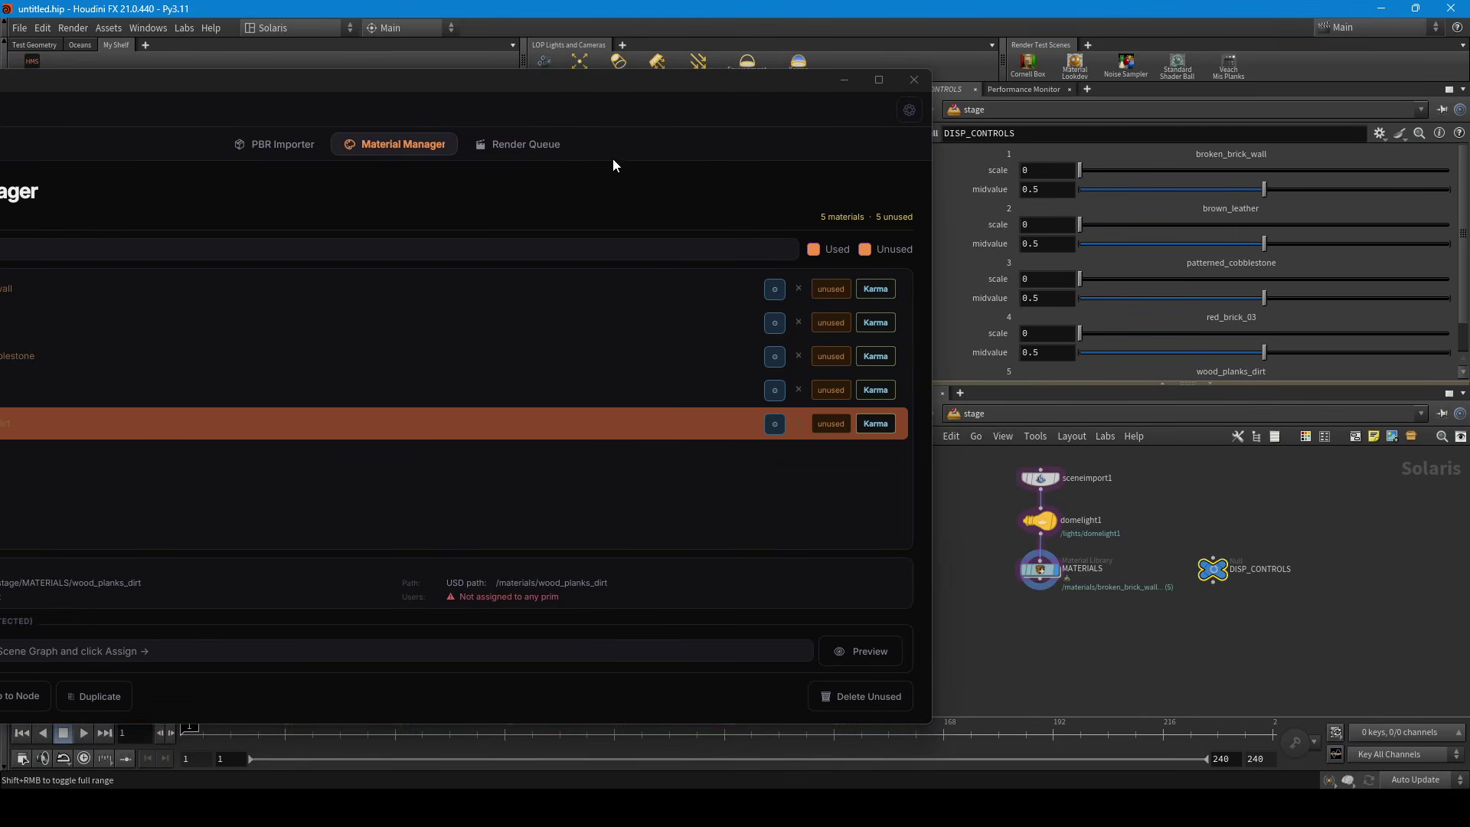
drag(506, 86, 870, 61)
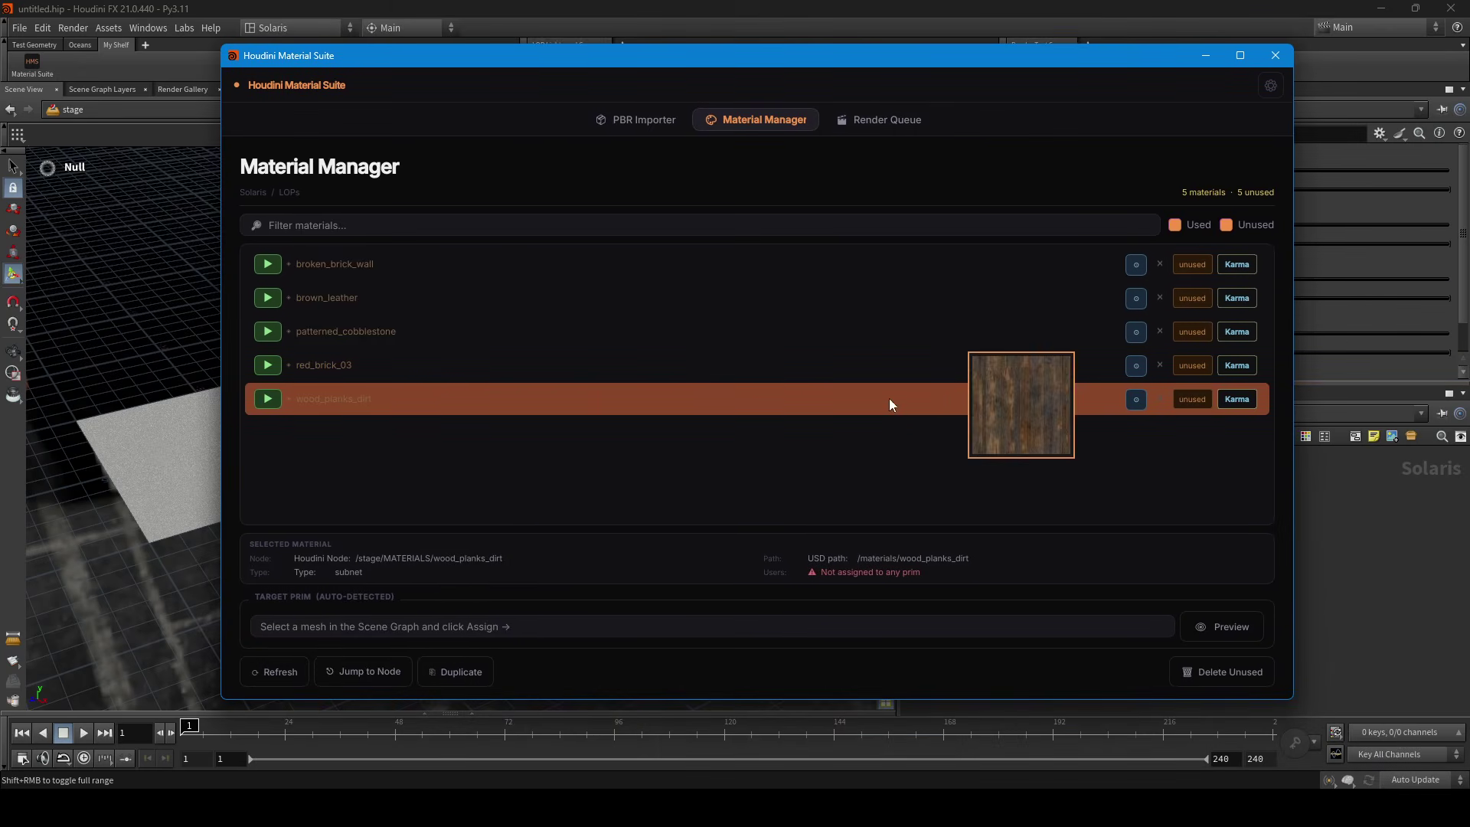
Step: Move and narrow the Material Suite window so the grids in the viewport are uncovered
drag(650, 69, 767, 73)
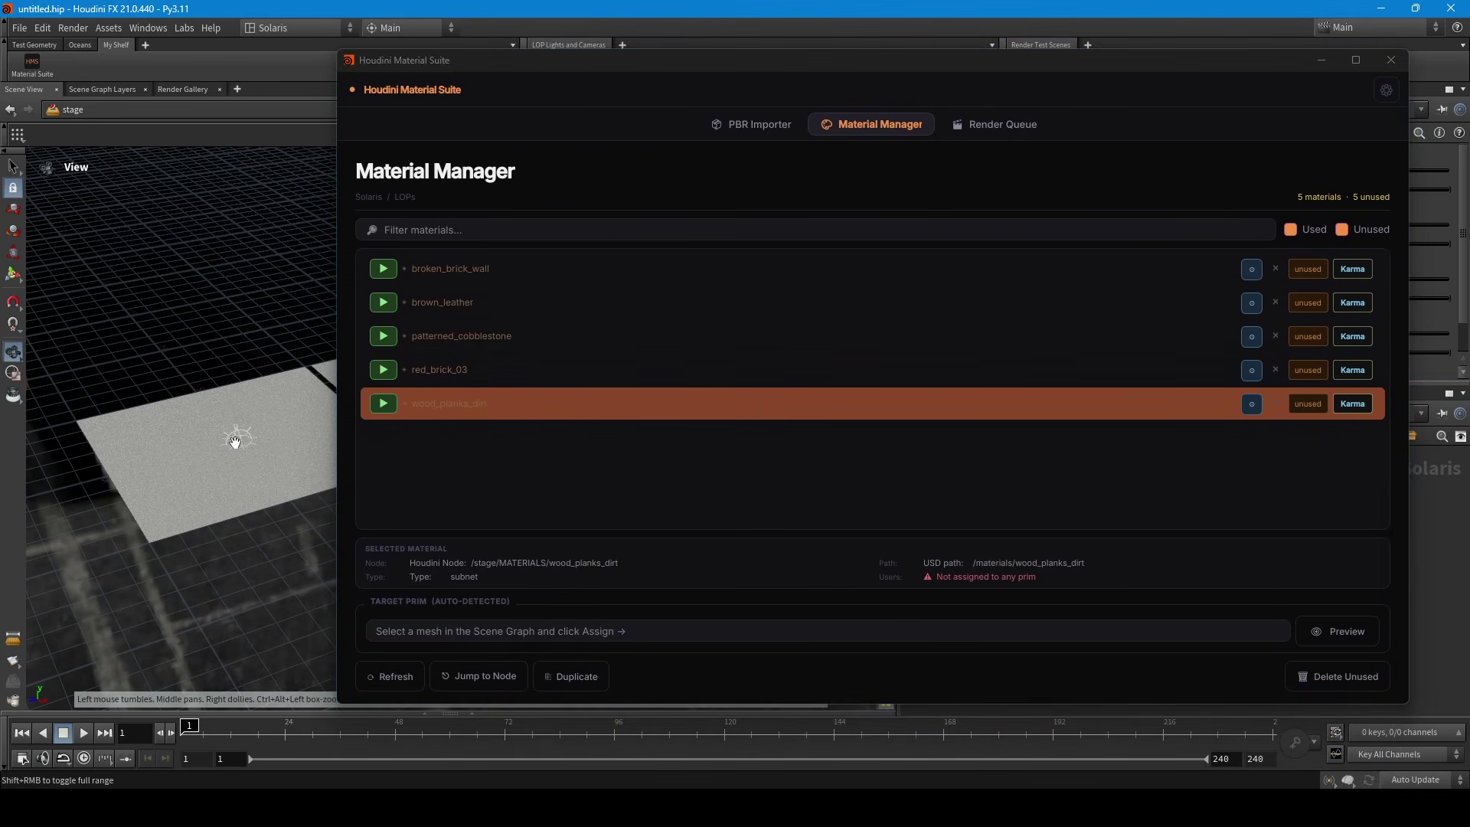
drag(617, 71, 673, 72)
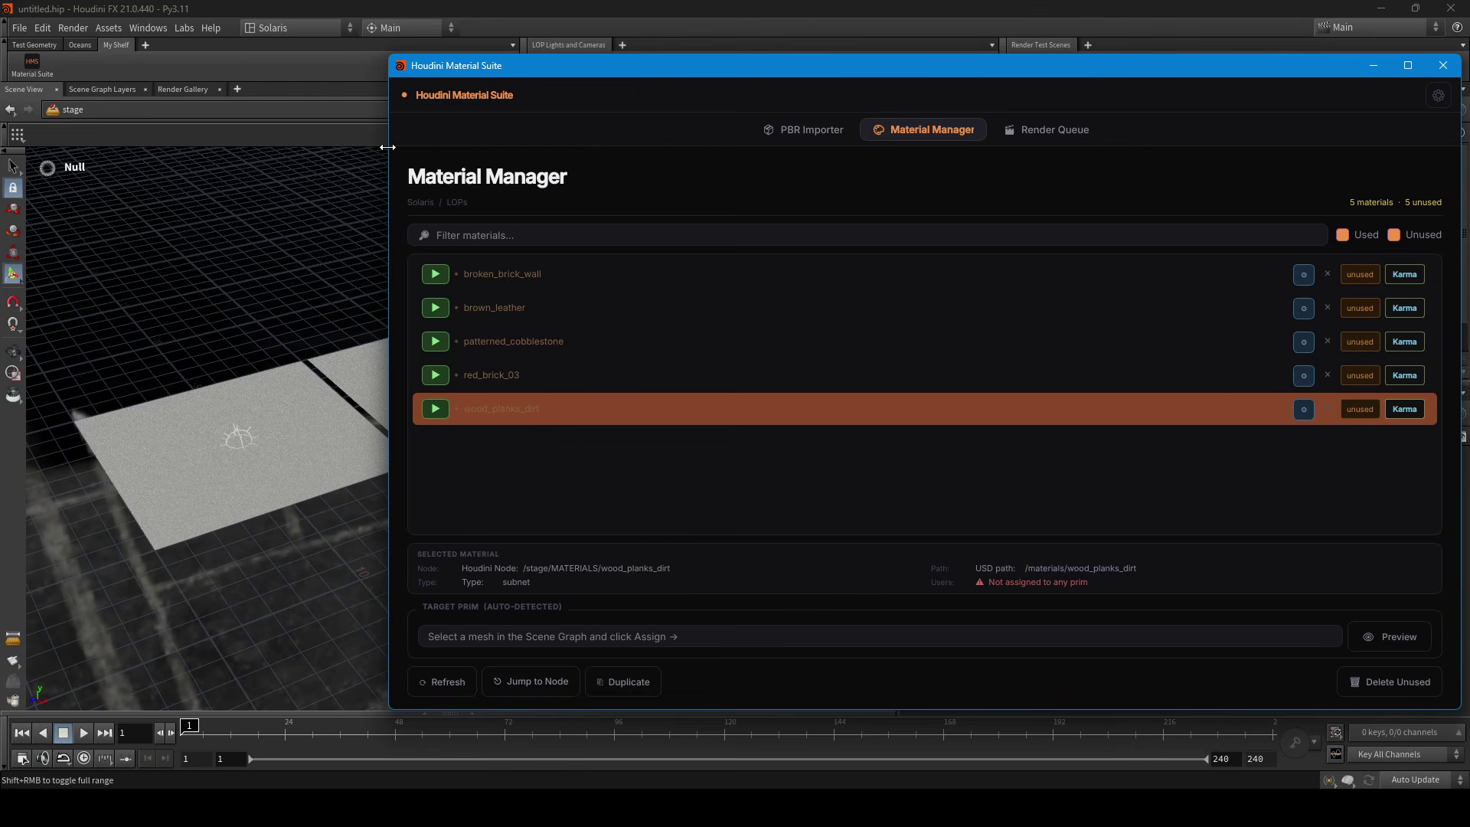
drag(393, 157, 618, 164)
drag(476, 410, 433, 400)
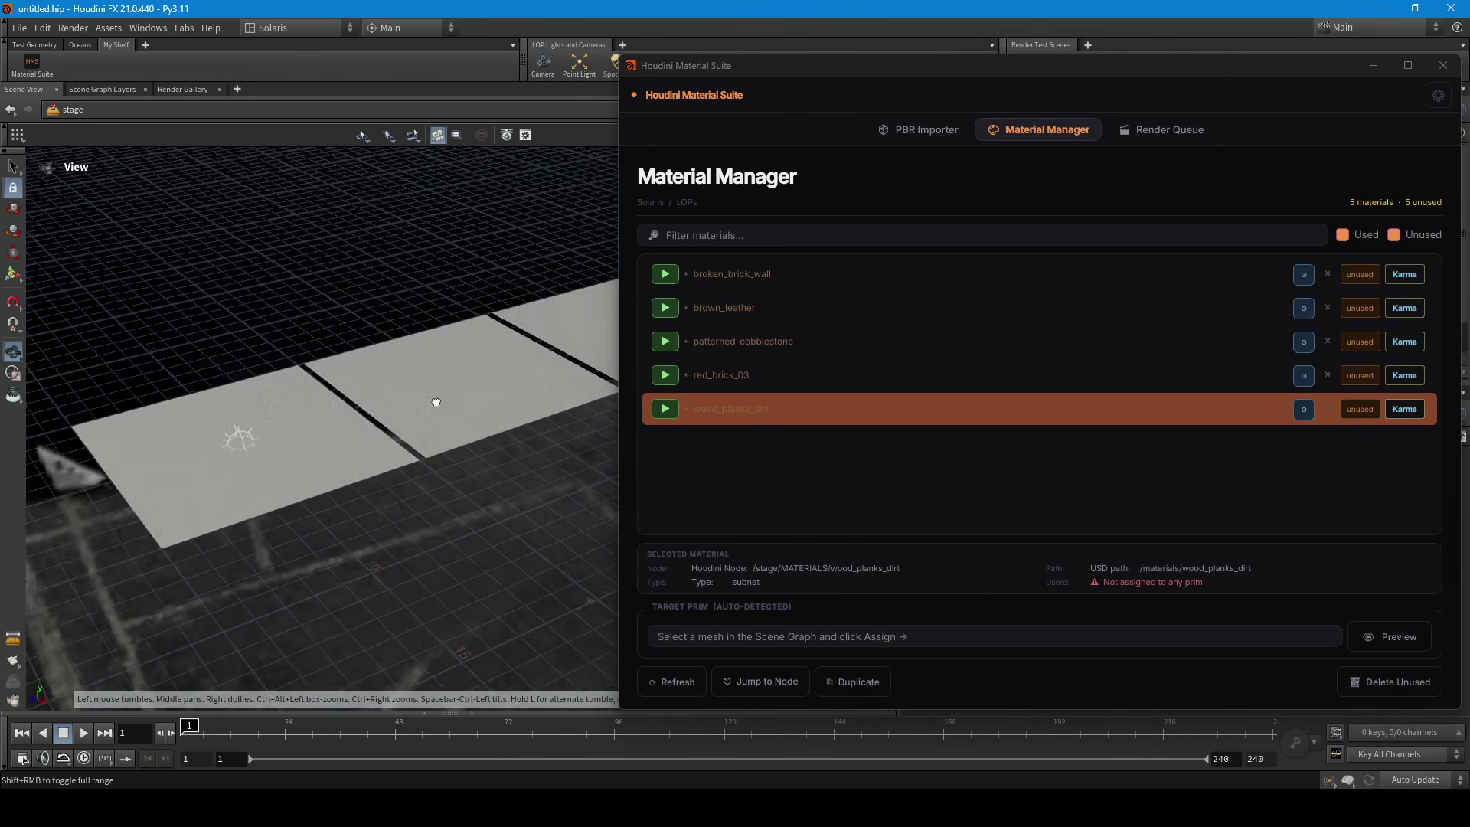
Step: Select the first grid in the viewport and assign the wood_planks_dirt material to it
click(13, 167)
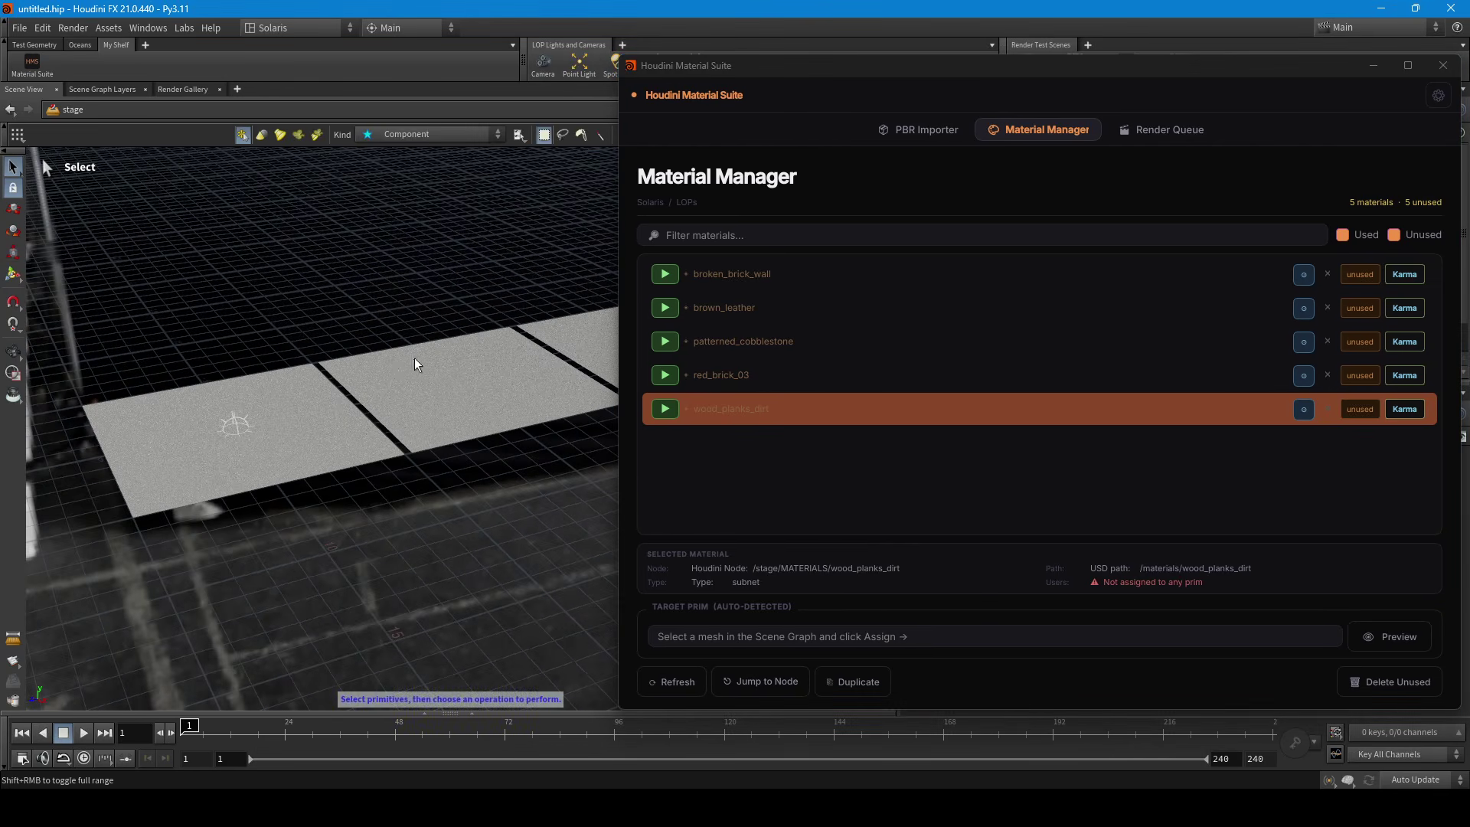
click(325, 424)
drag(342, 435, 305, 440)
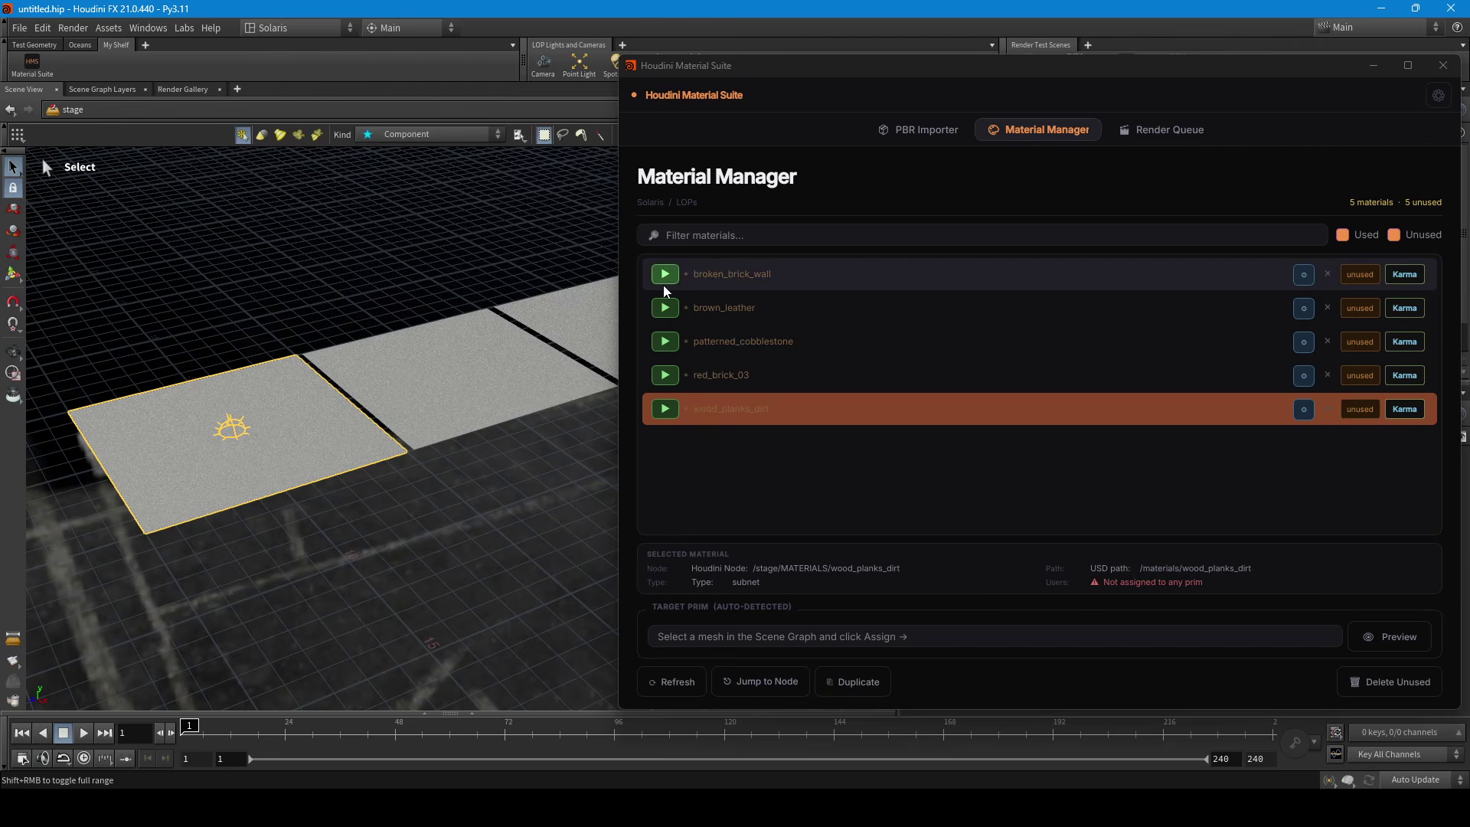
click(665, 410)
key(Escape)
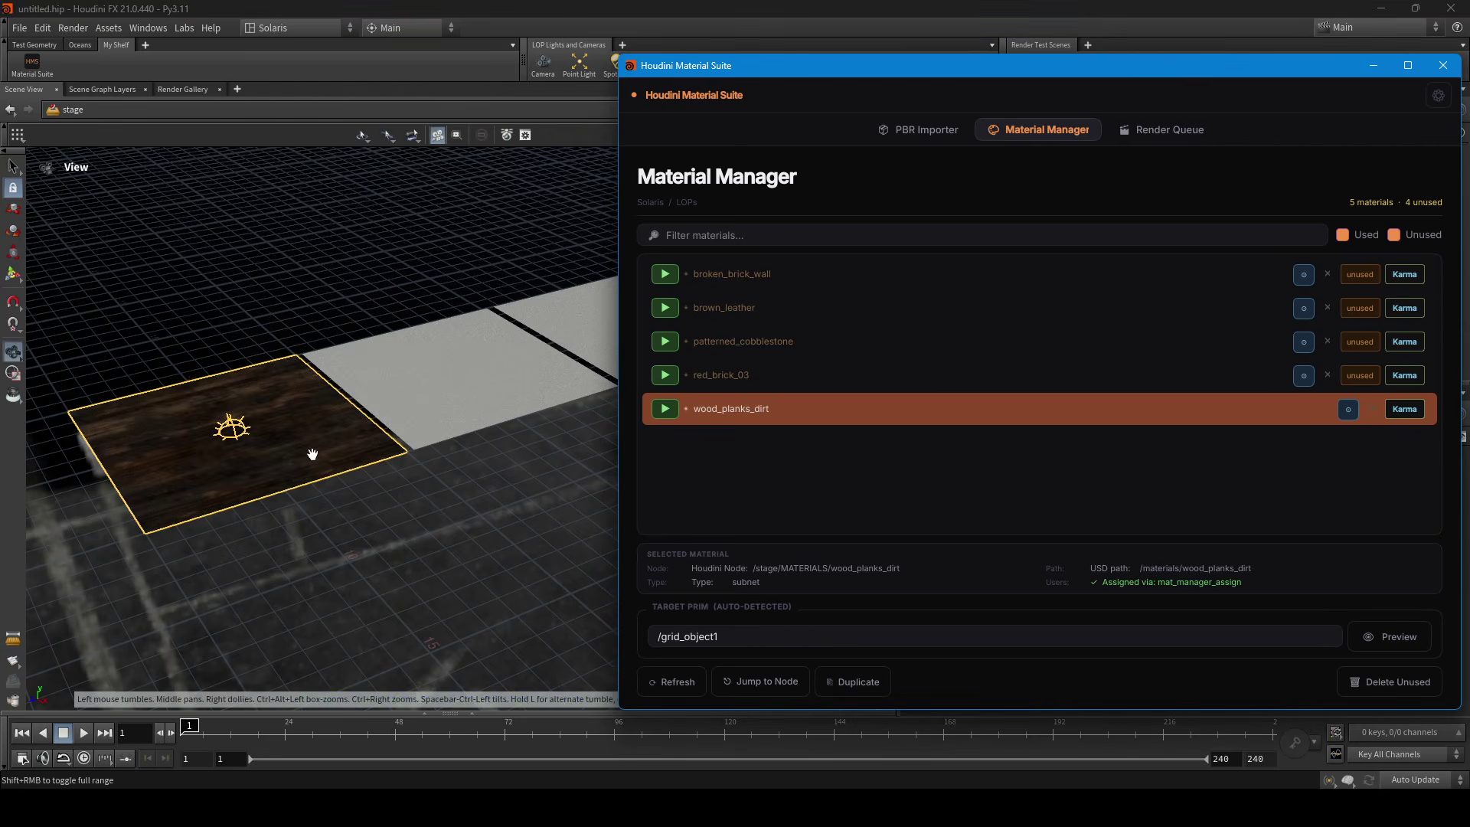
Step: Select the second and third grids together and assign the red_brick_03 material to both
alt+drag(312, 454, 353, 450)
alt+middle_drag(465, 382, 403, 390)
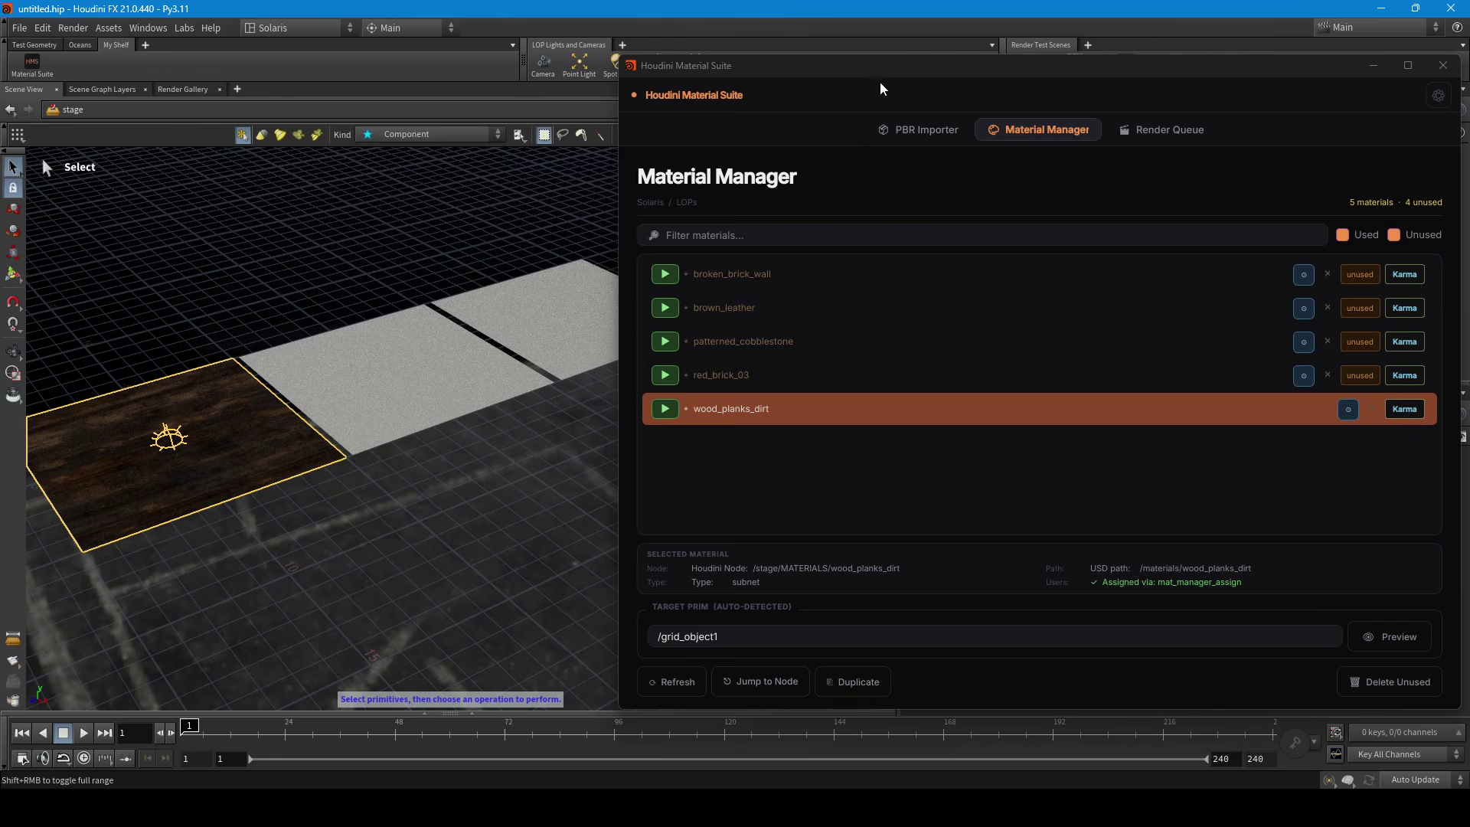
click(386, 392)
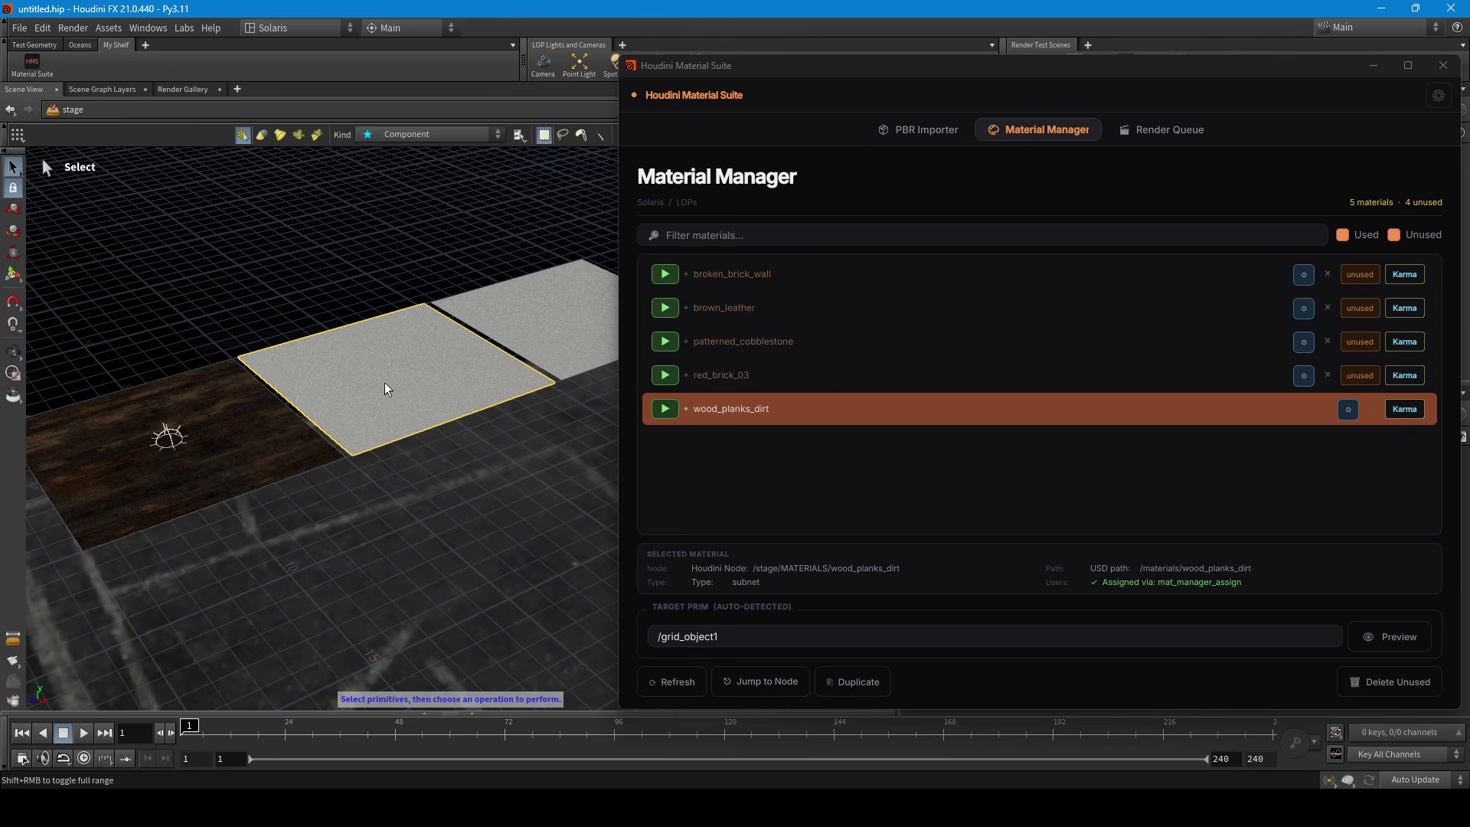
shift+click(546, 315)
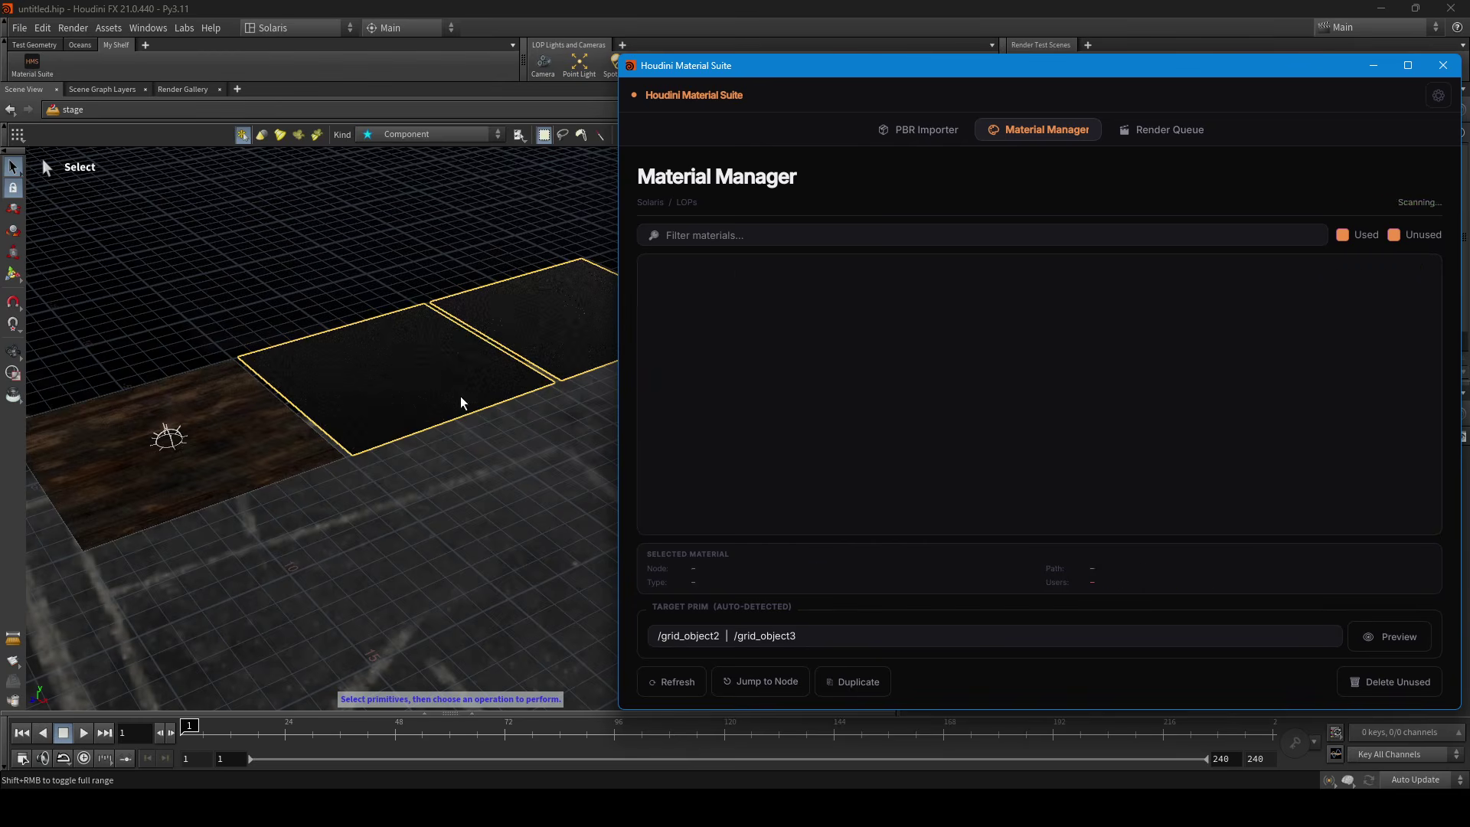
Step: Assign patterned_cobblestone to the third grid and brown_leather to the second grid
click(568, 354)
click(665, 341)
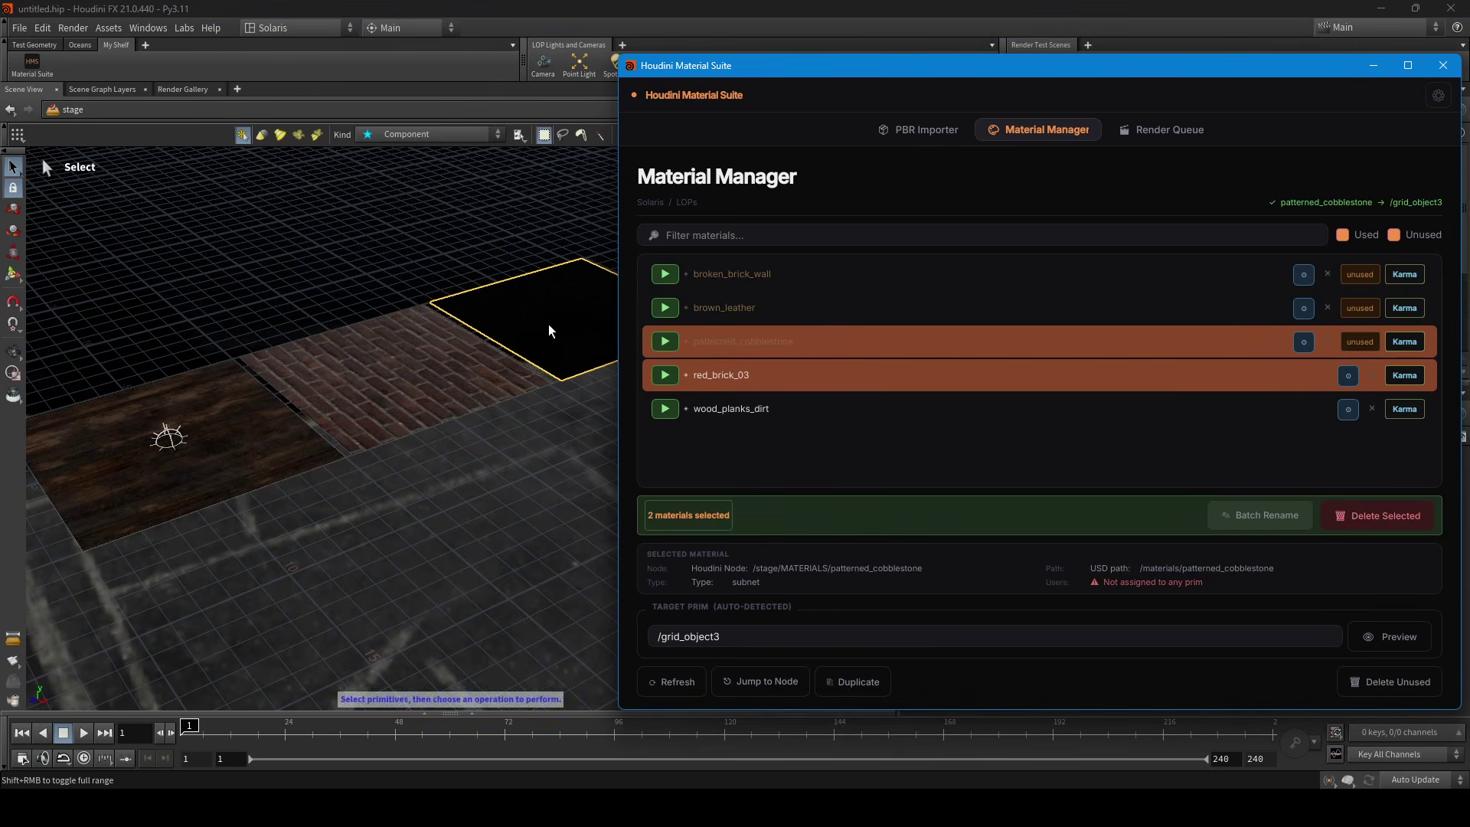
click(456, 391)
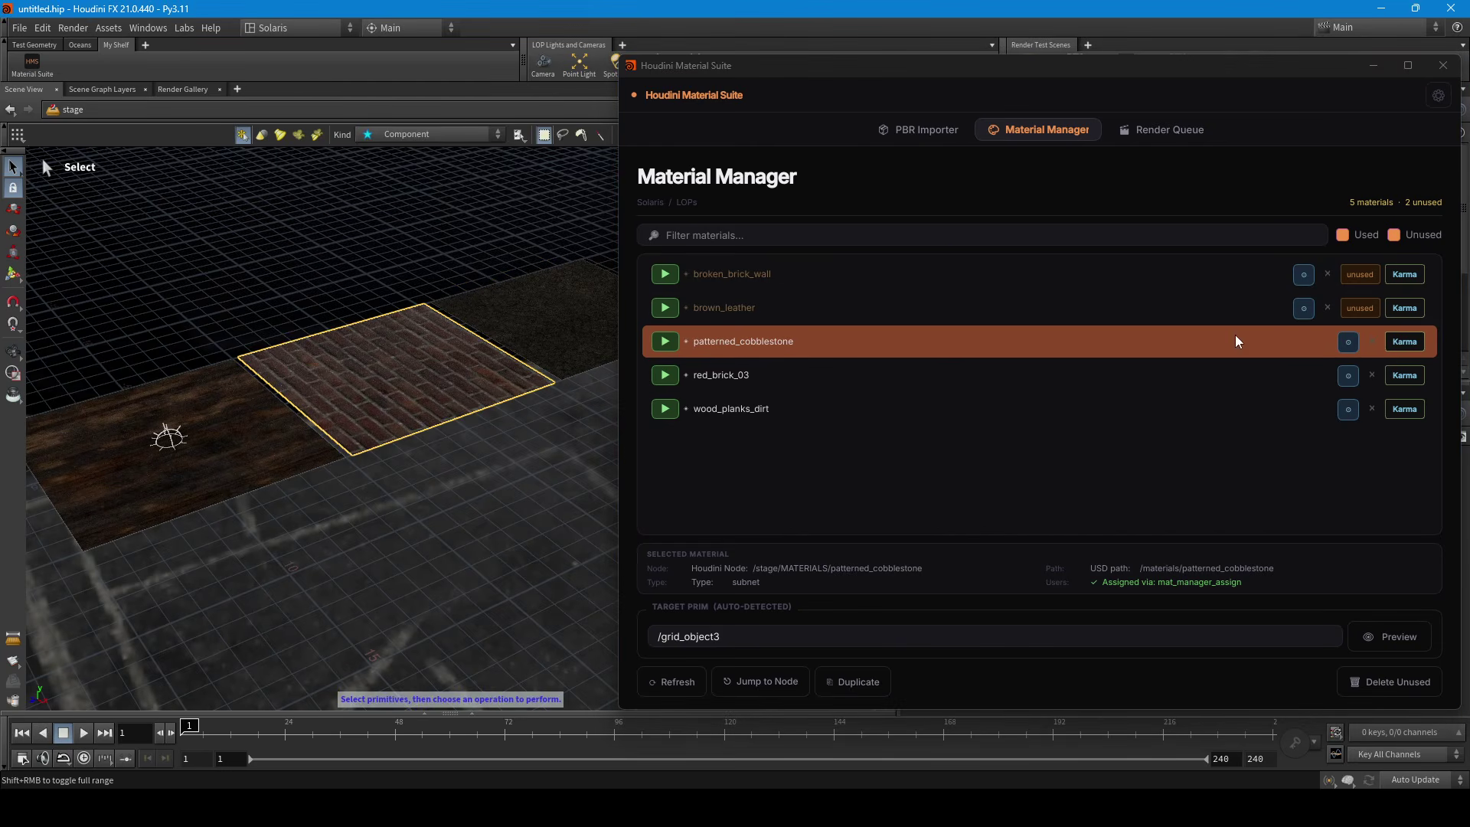
click(986, 309)
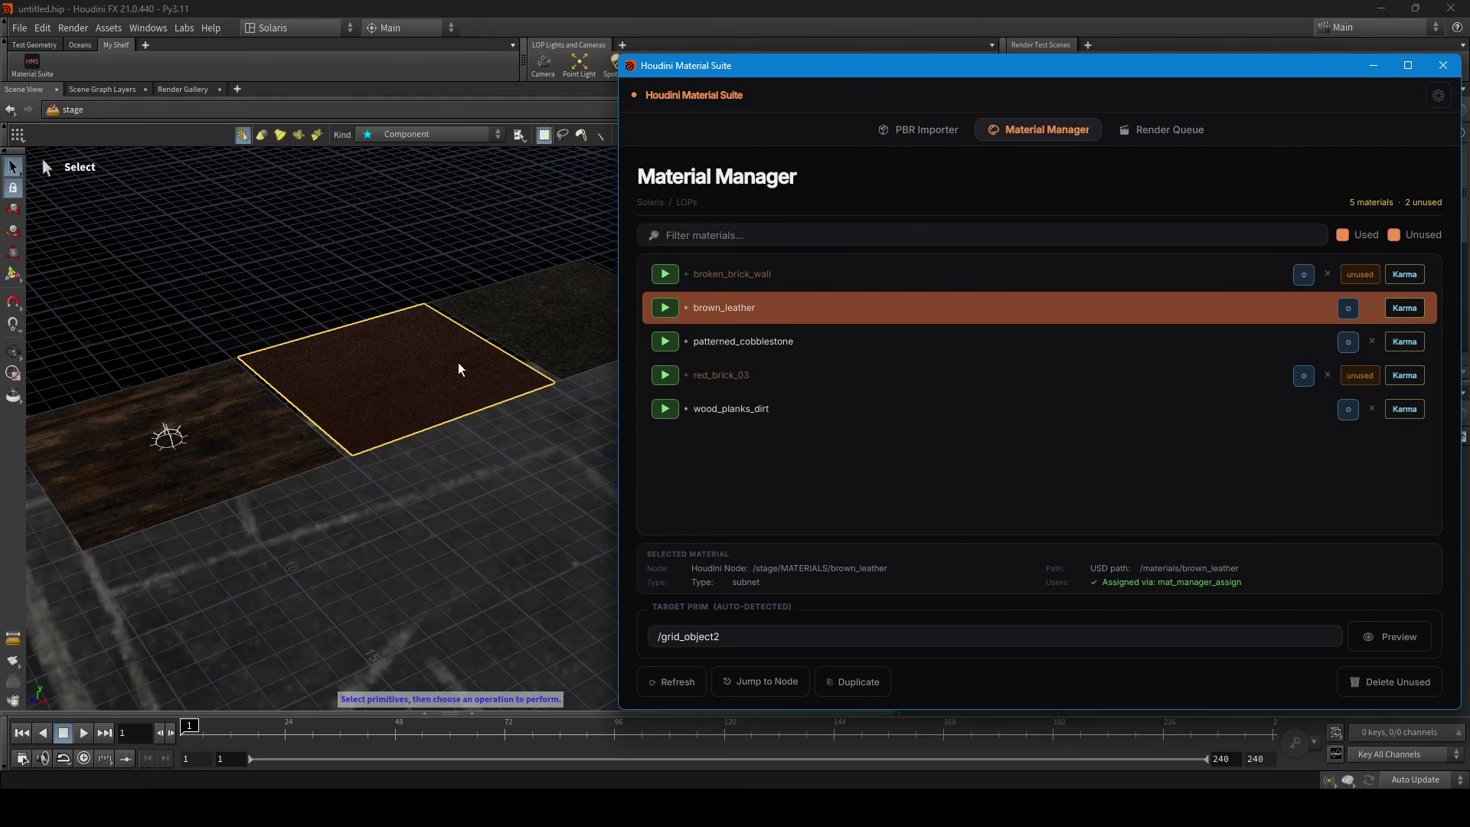
Step: Put the Material Suite aside and examine the primitive and material path entries of the mat_manager_assign node
drag(1092, 74, 814, 78)
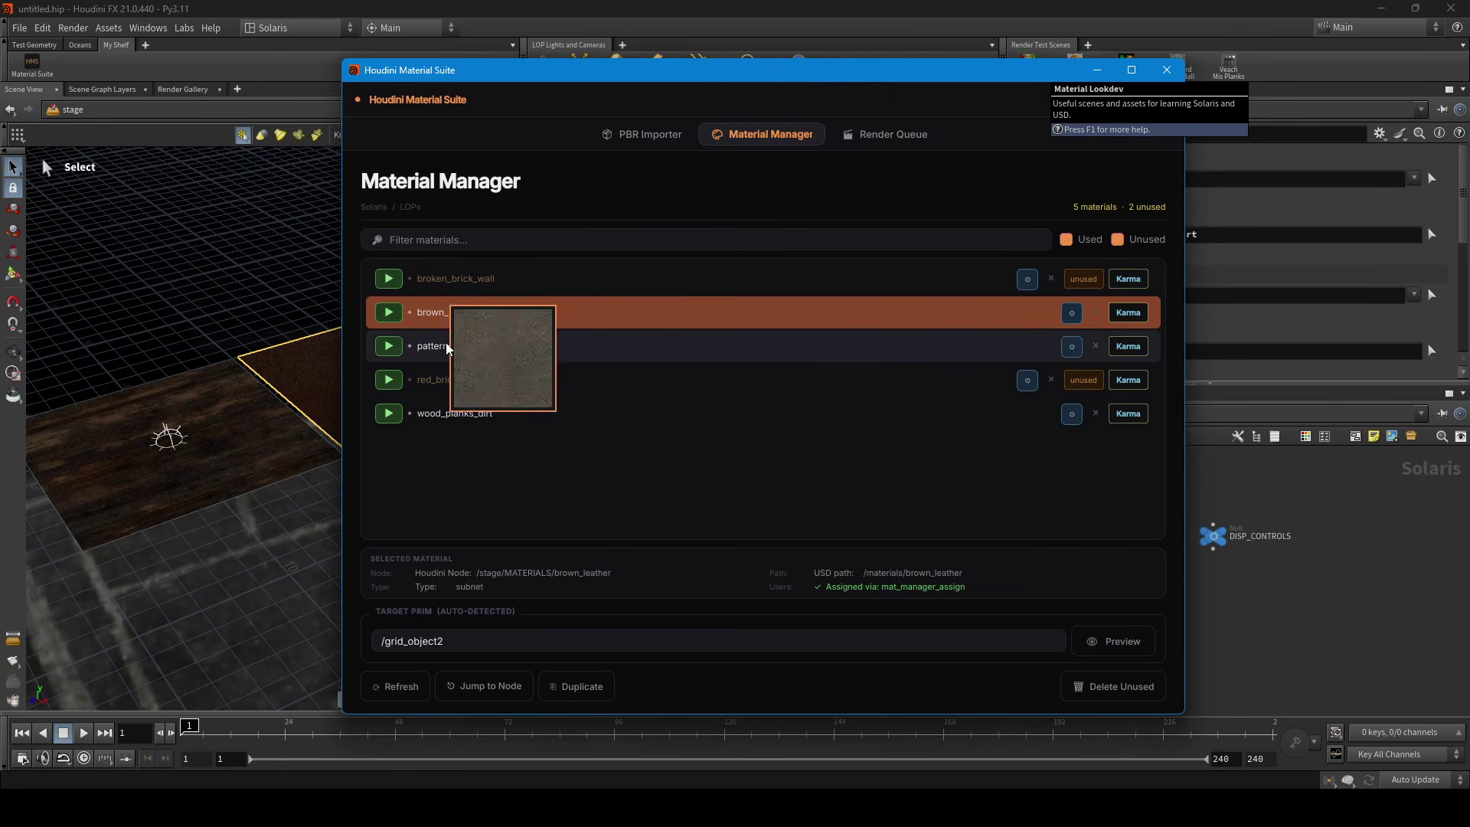
click(1095, 70)
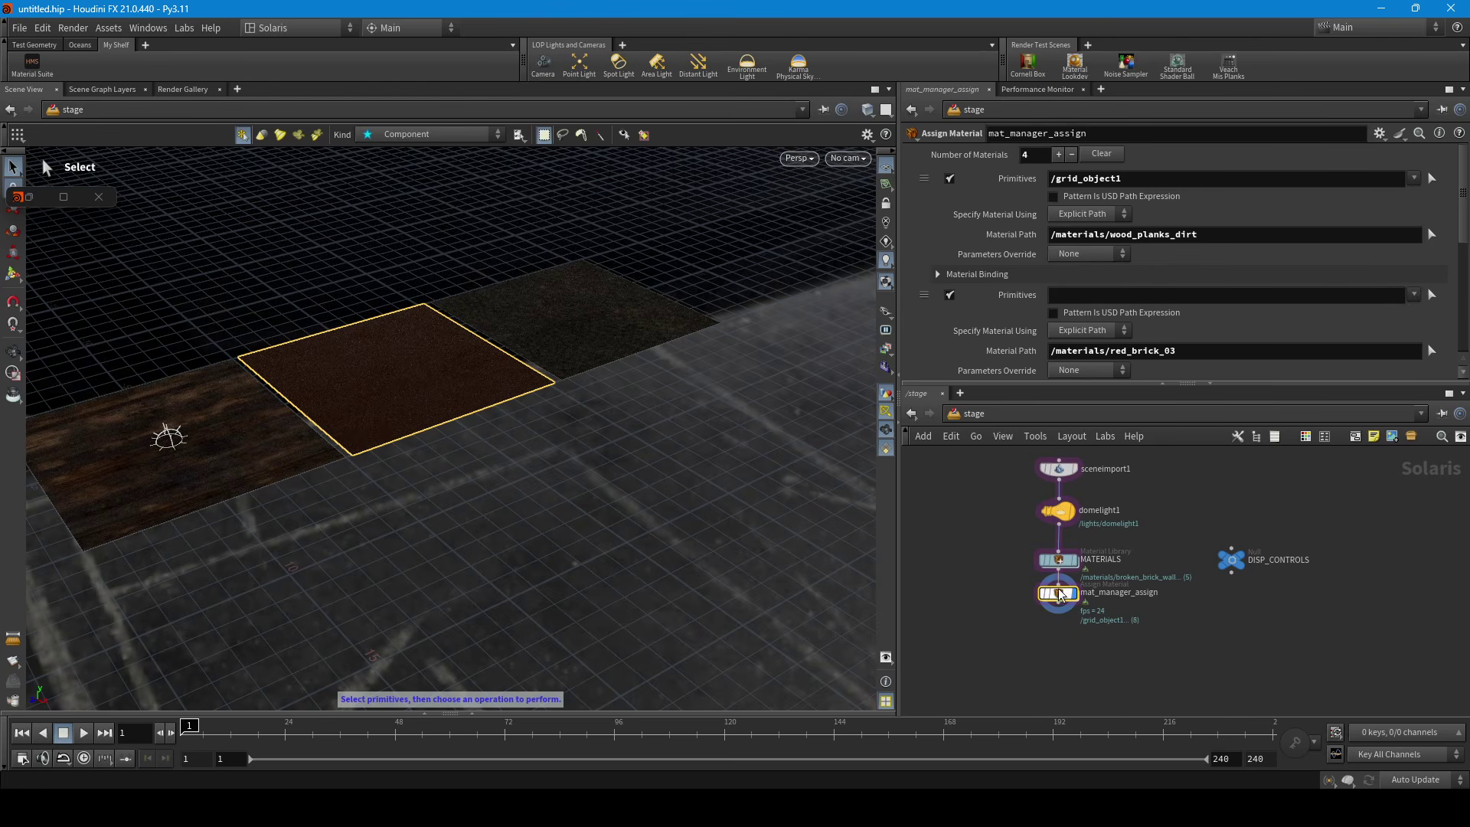
mouse_move(1059, 599)
scroll(1162, 254, down, 10)
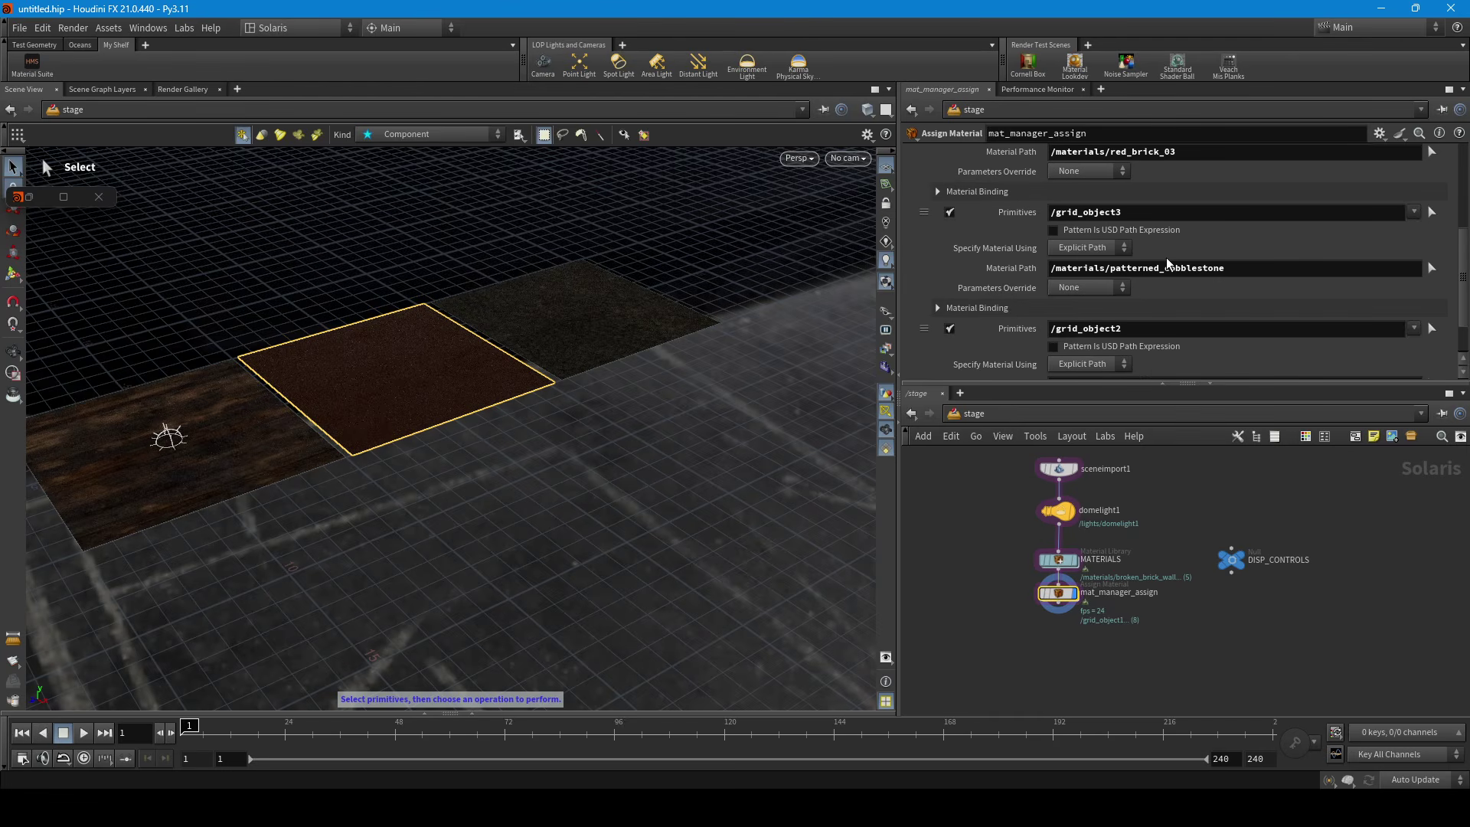
scroll(1167, 276, up, 9)
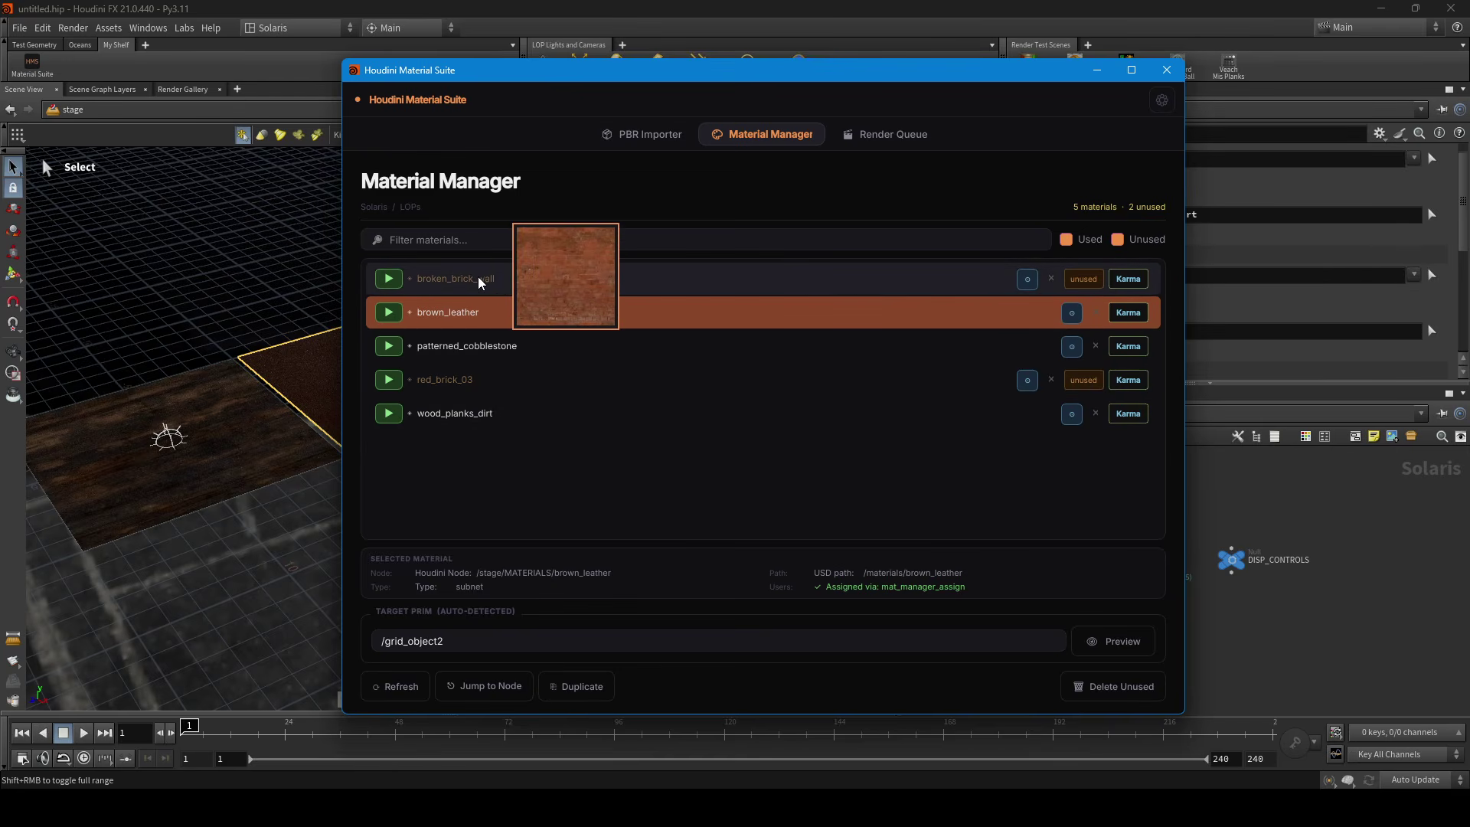
Step: Open the broken_brick_wall material's name for editing in the Material Manager and leave it without entering a new name
double_click(499, 272)
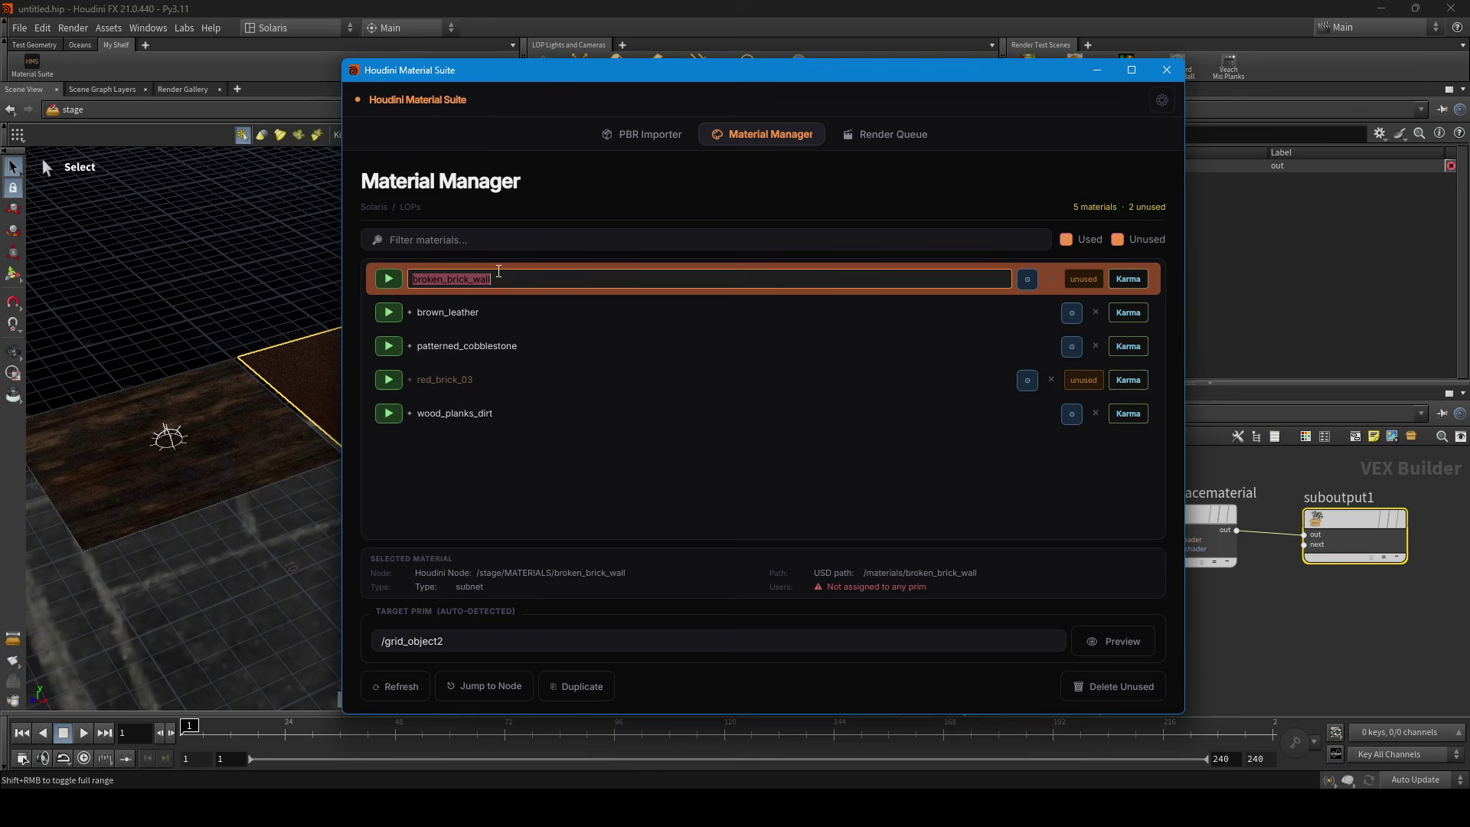
click(465, 314)
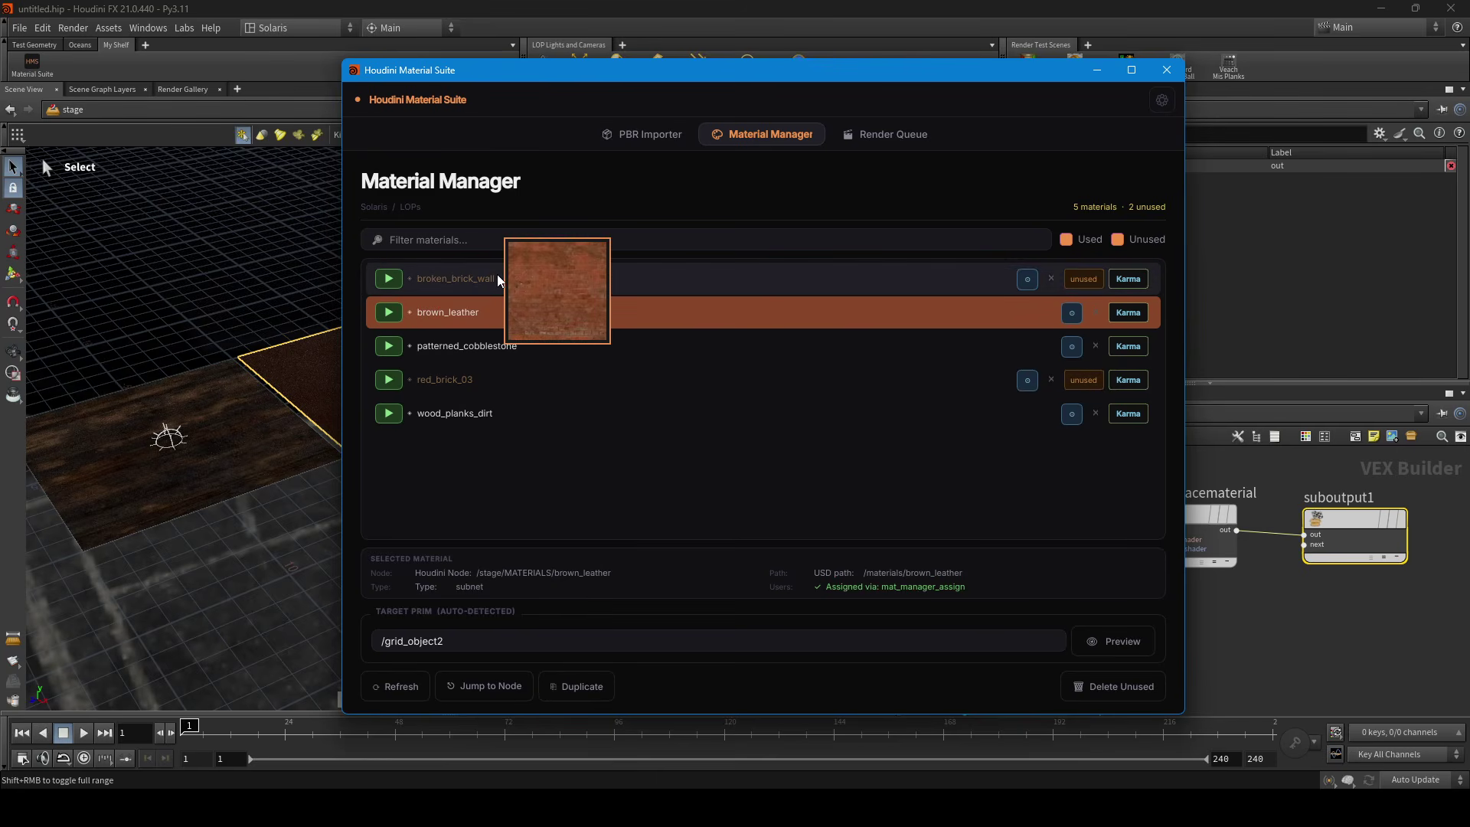
click(470, 280)
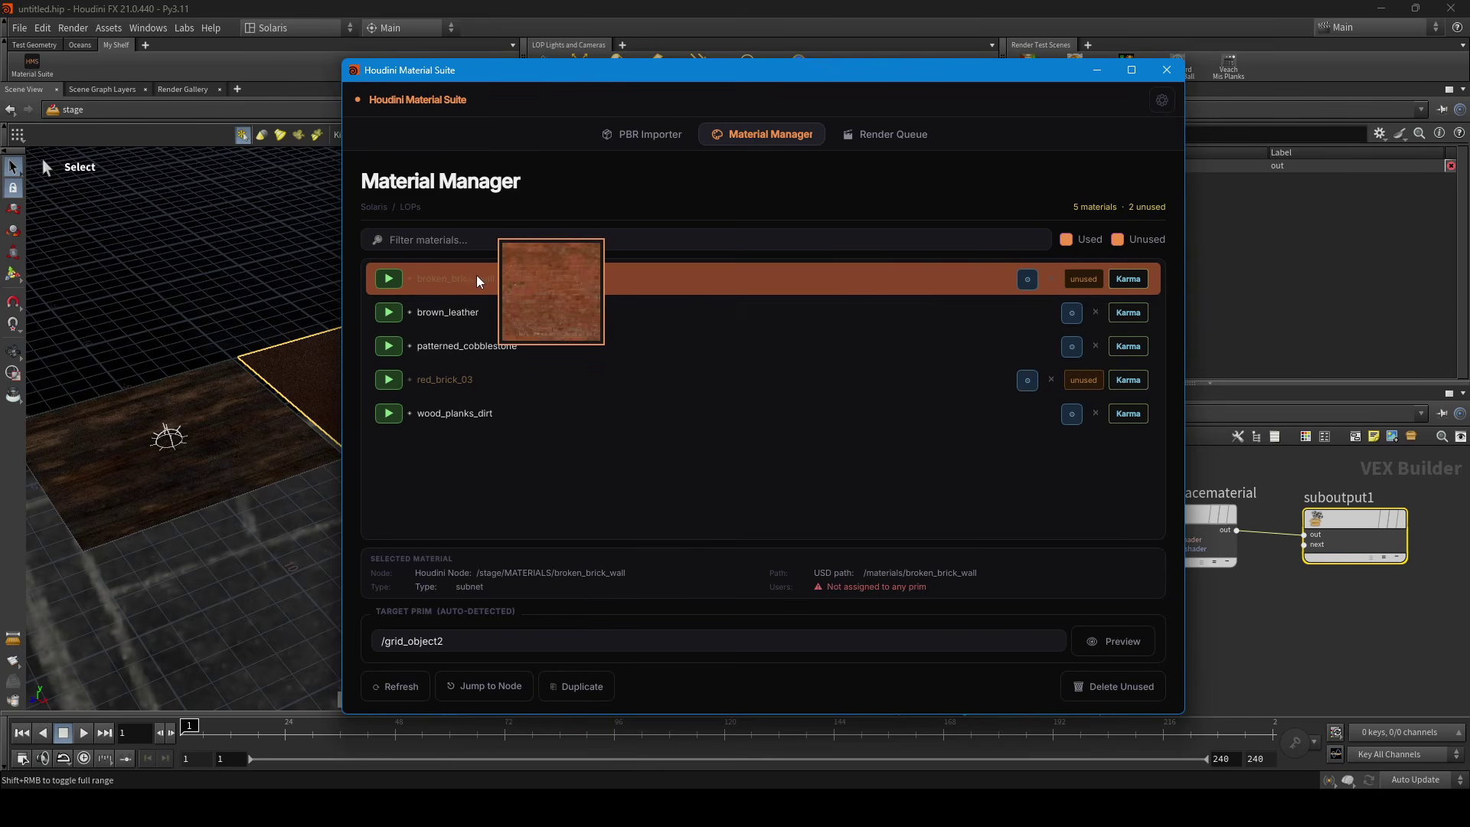
click(476, 321)
Step: Preview a batch rename adding the suffix _02 to broken_brick_wall, brown_leather and patterned_cobblestone, and cancel it
click(470, 287)
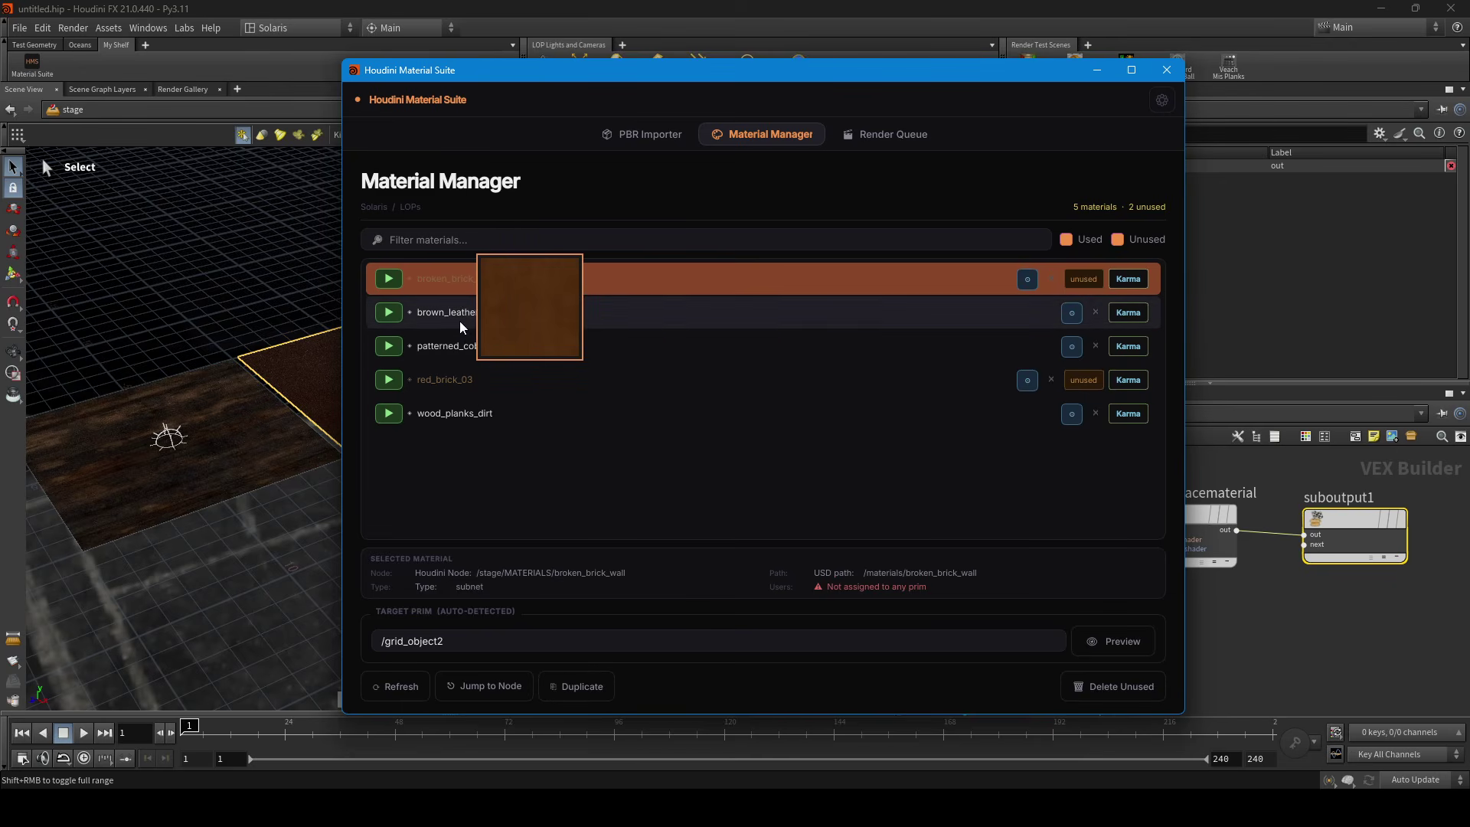
ctrl+click(471, 312)
ctrl+click(467, 342)
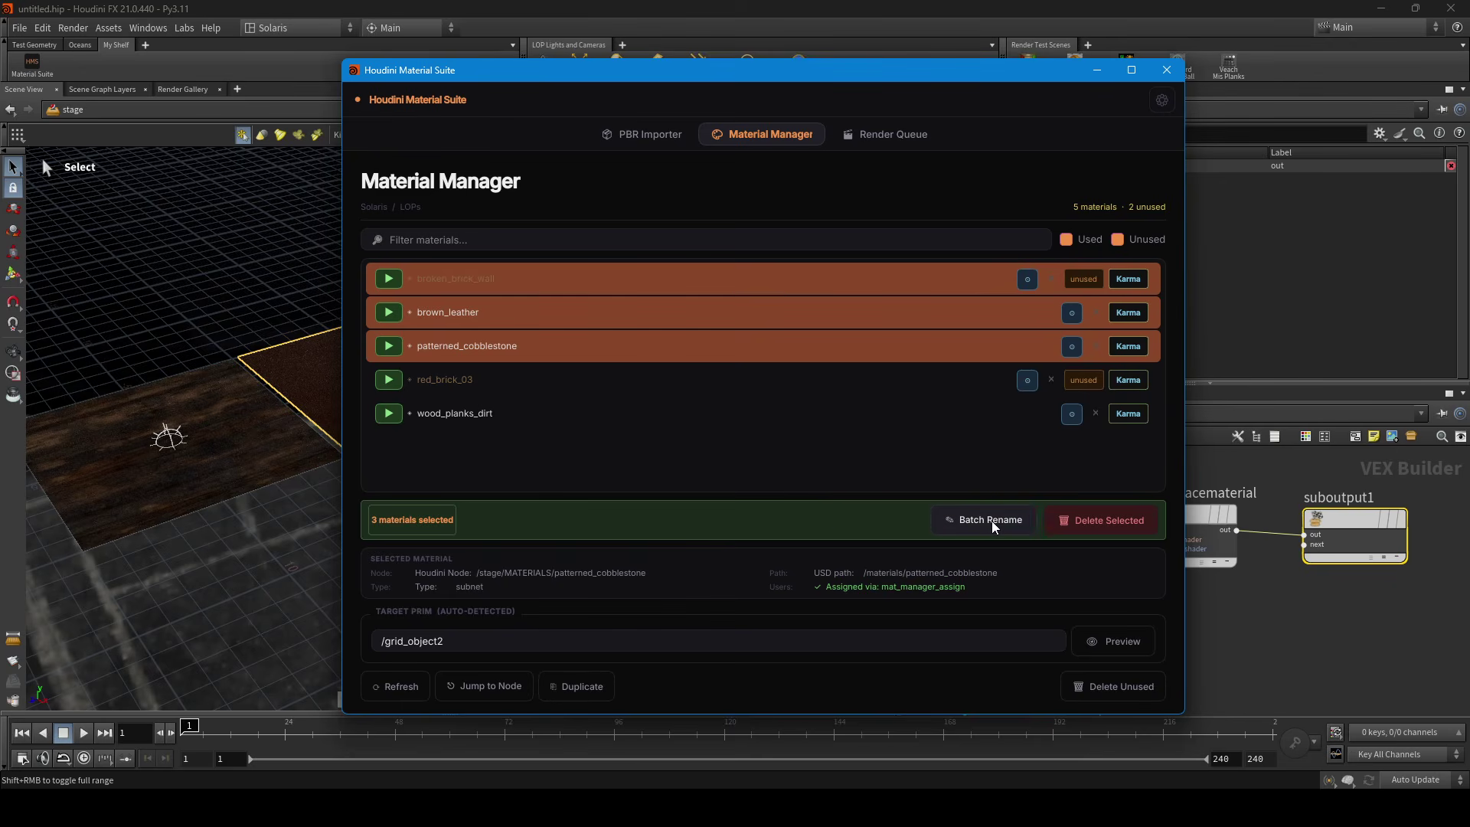
click(990, 521)
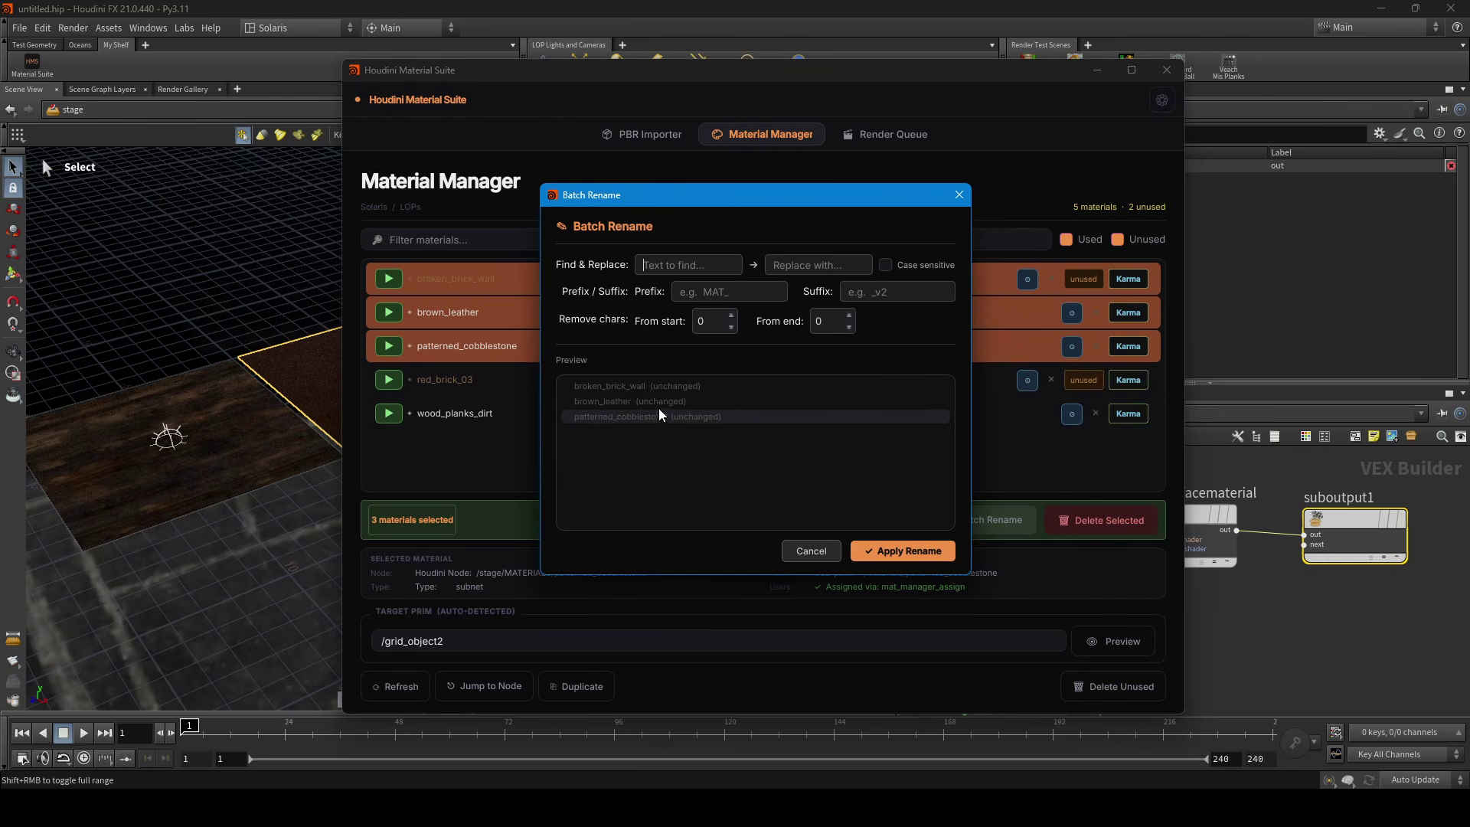
click(880, 295)
text(_02)
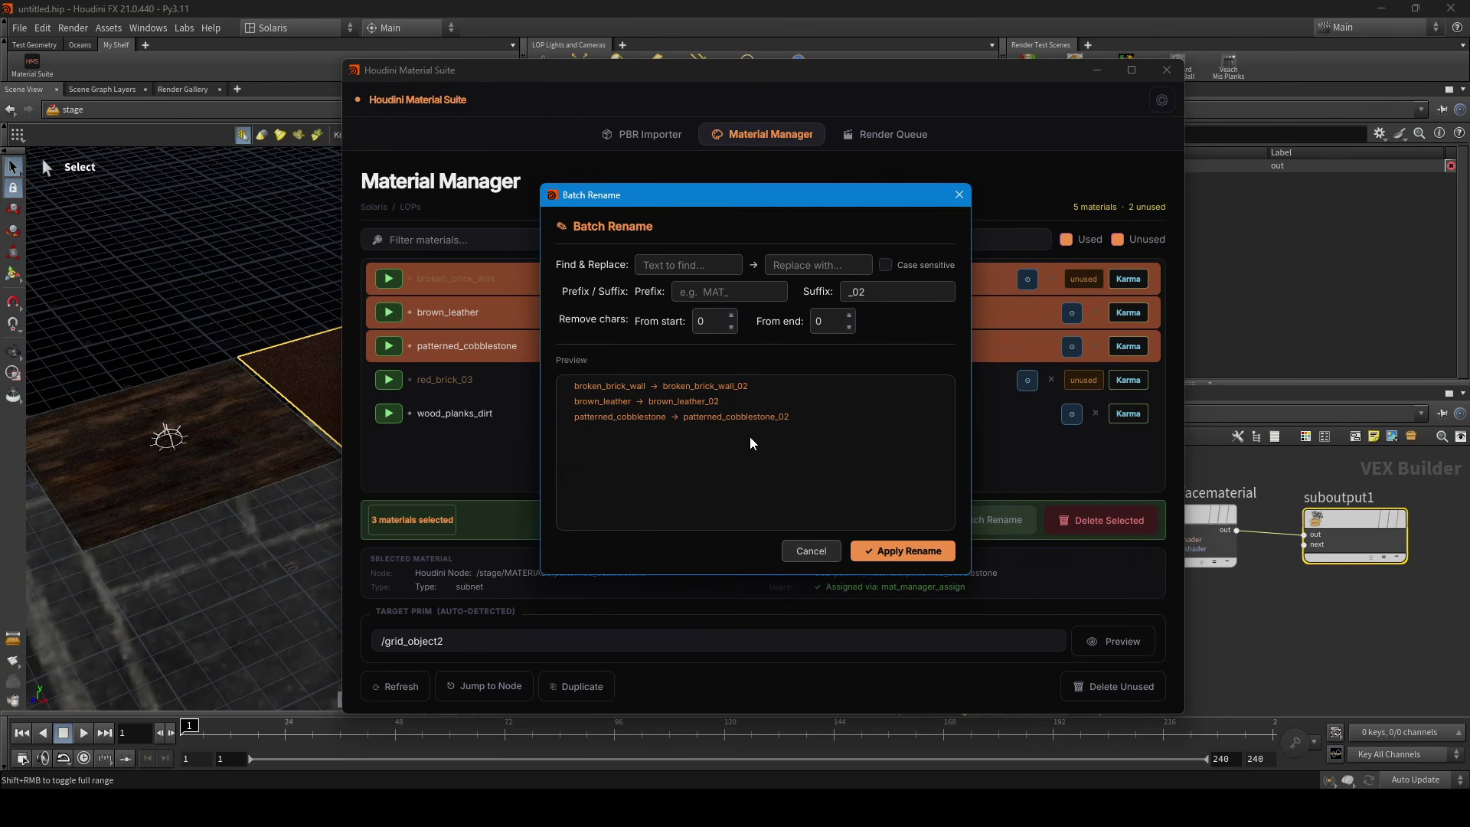
click(811, 551)
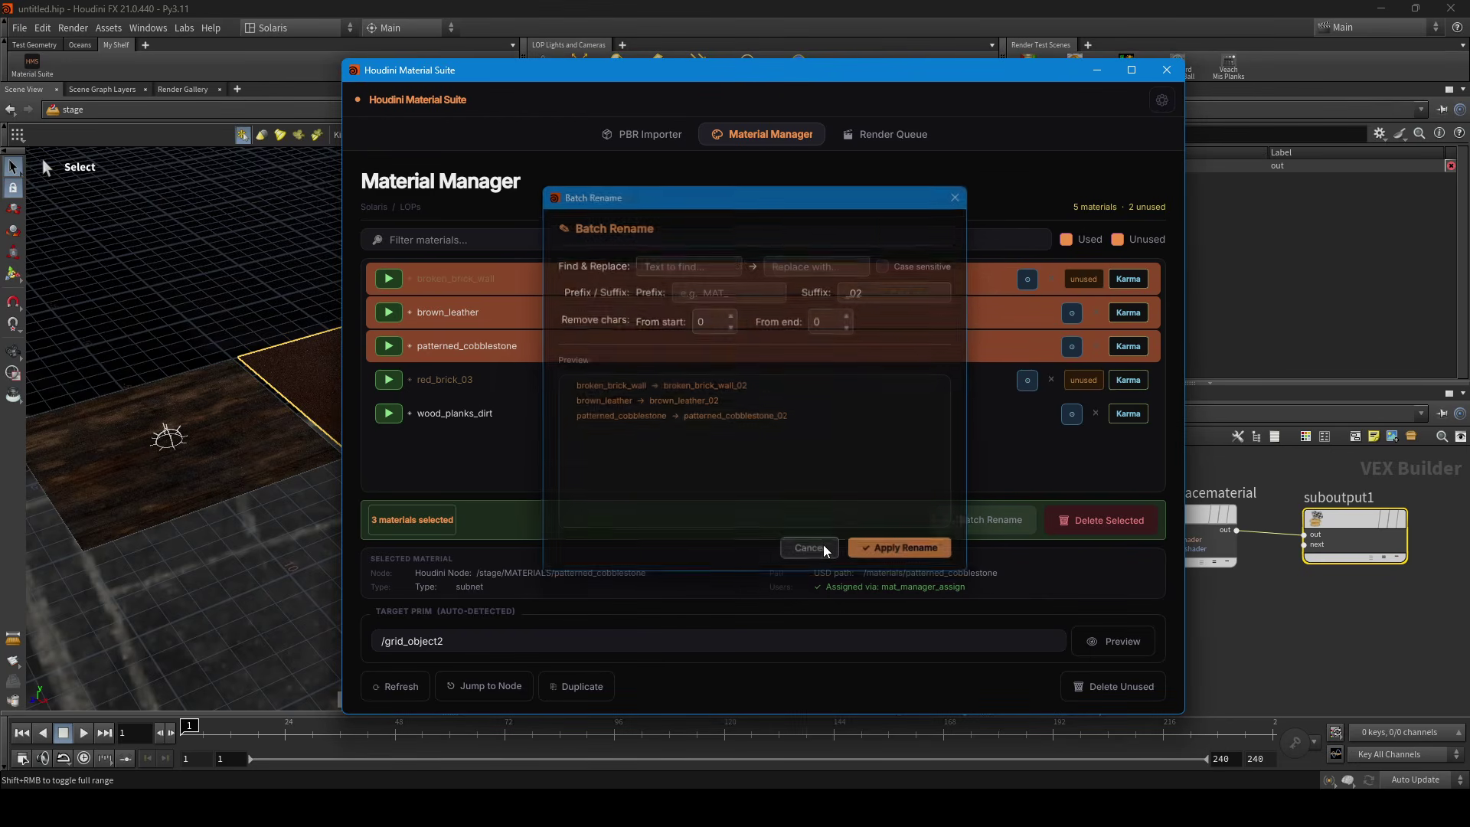
click(448, 291)
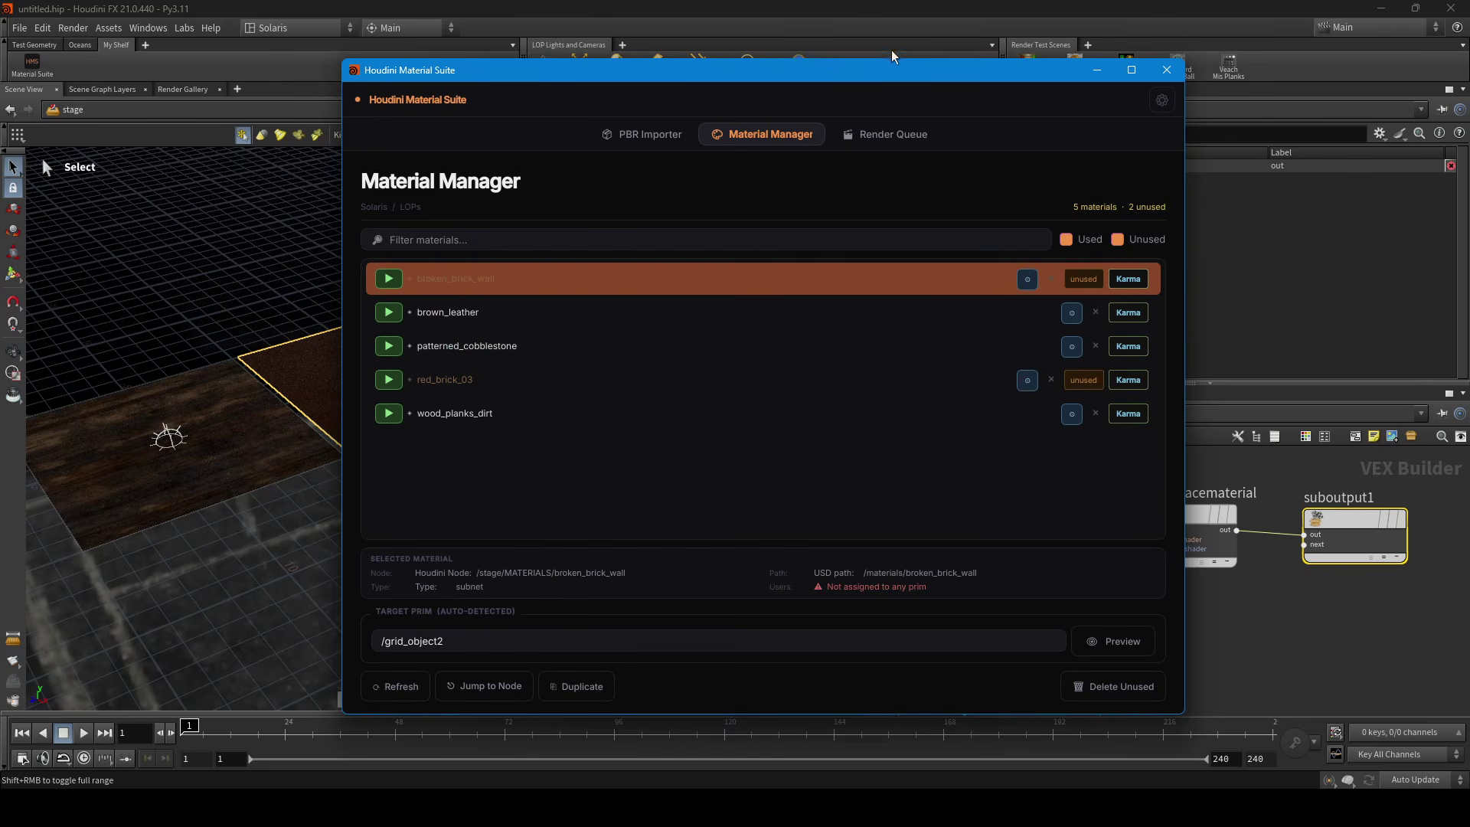
Step: Minimize the Material Suite, frame the three textured grids and return the network to the stage level
click(1096, 70)
drag(394, 432, 692, 436)
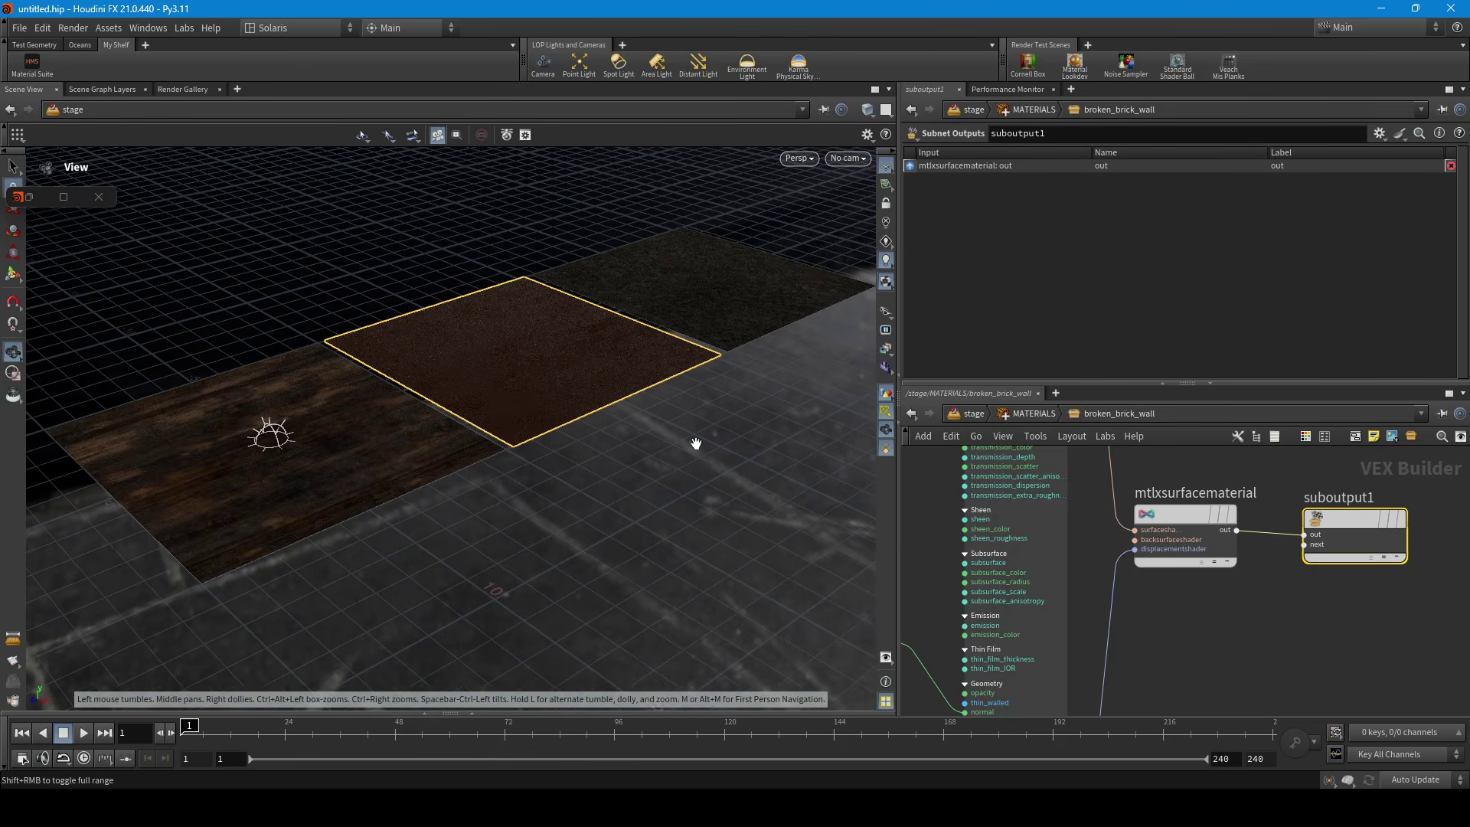
key(s)
click(974, 413)
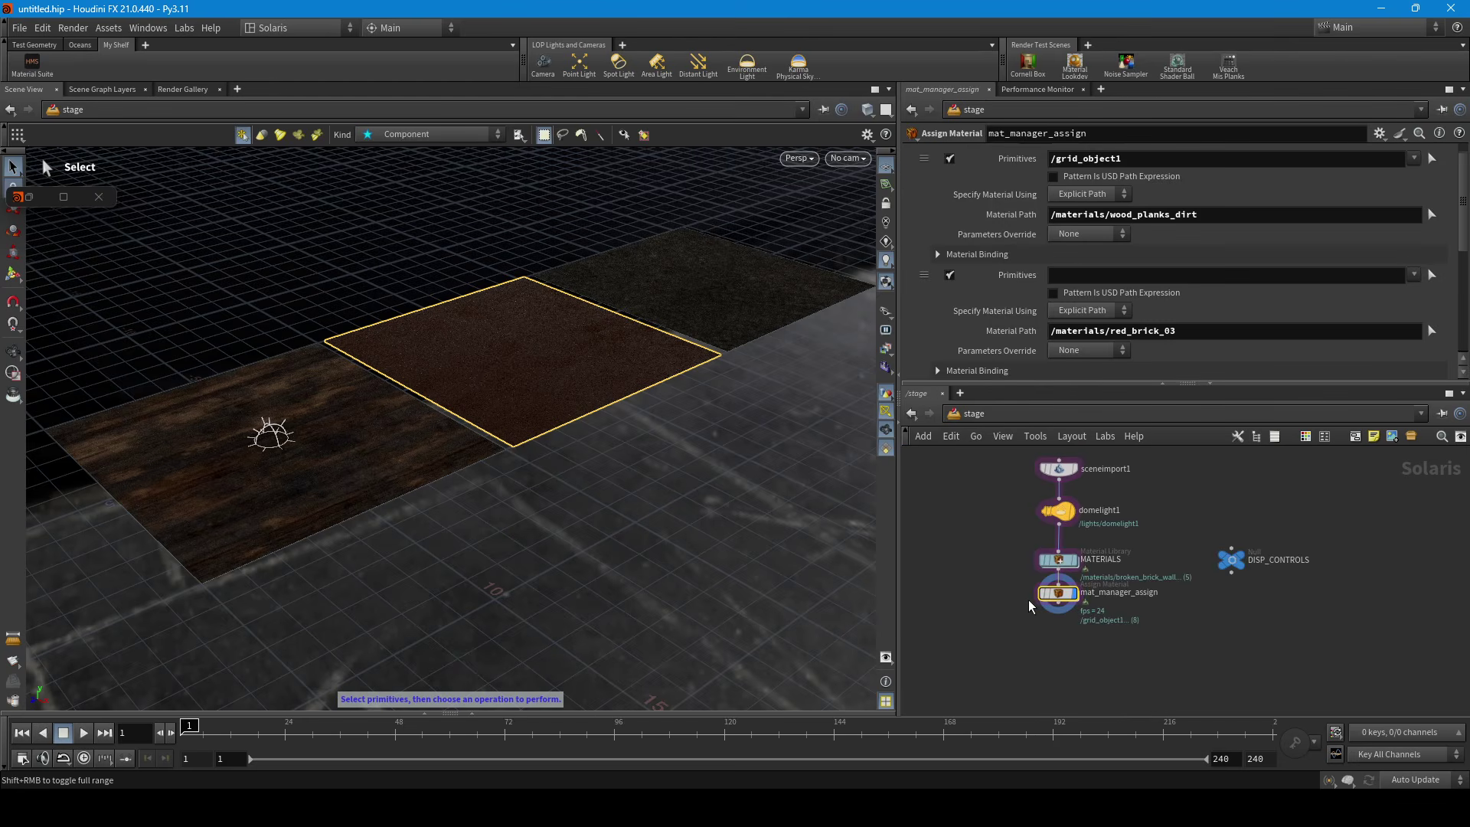
Step: Add a Karma (Setup) wired below mat_manager_assign and make its karmarendersettings node the displayed one
scroll(1061, 659, up, 2)
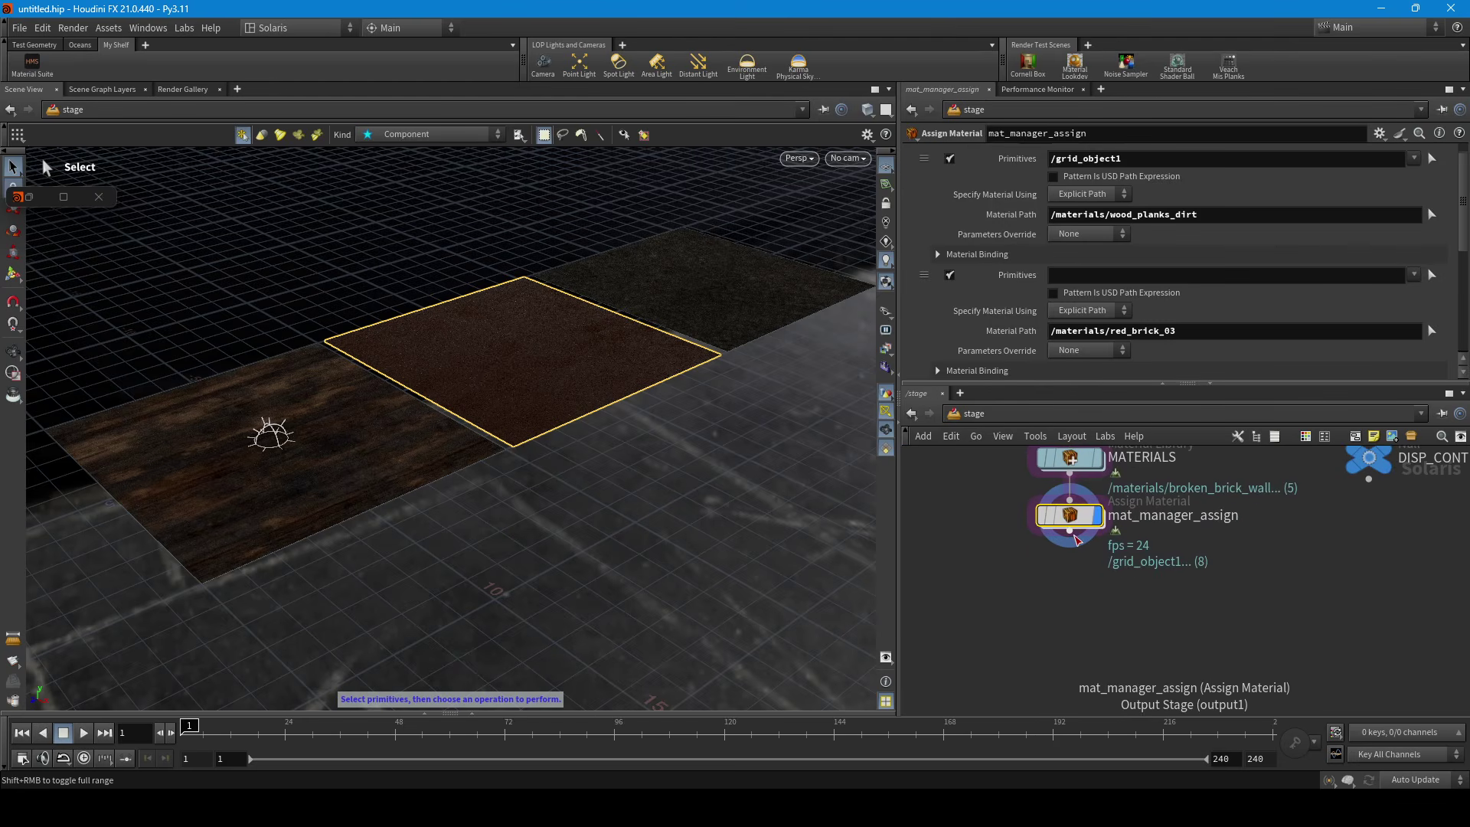
click(1069, 532)
key(Tab)
text(kar)
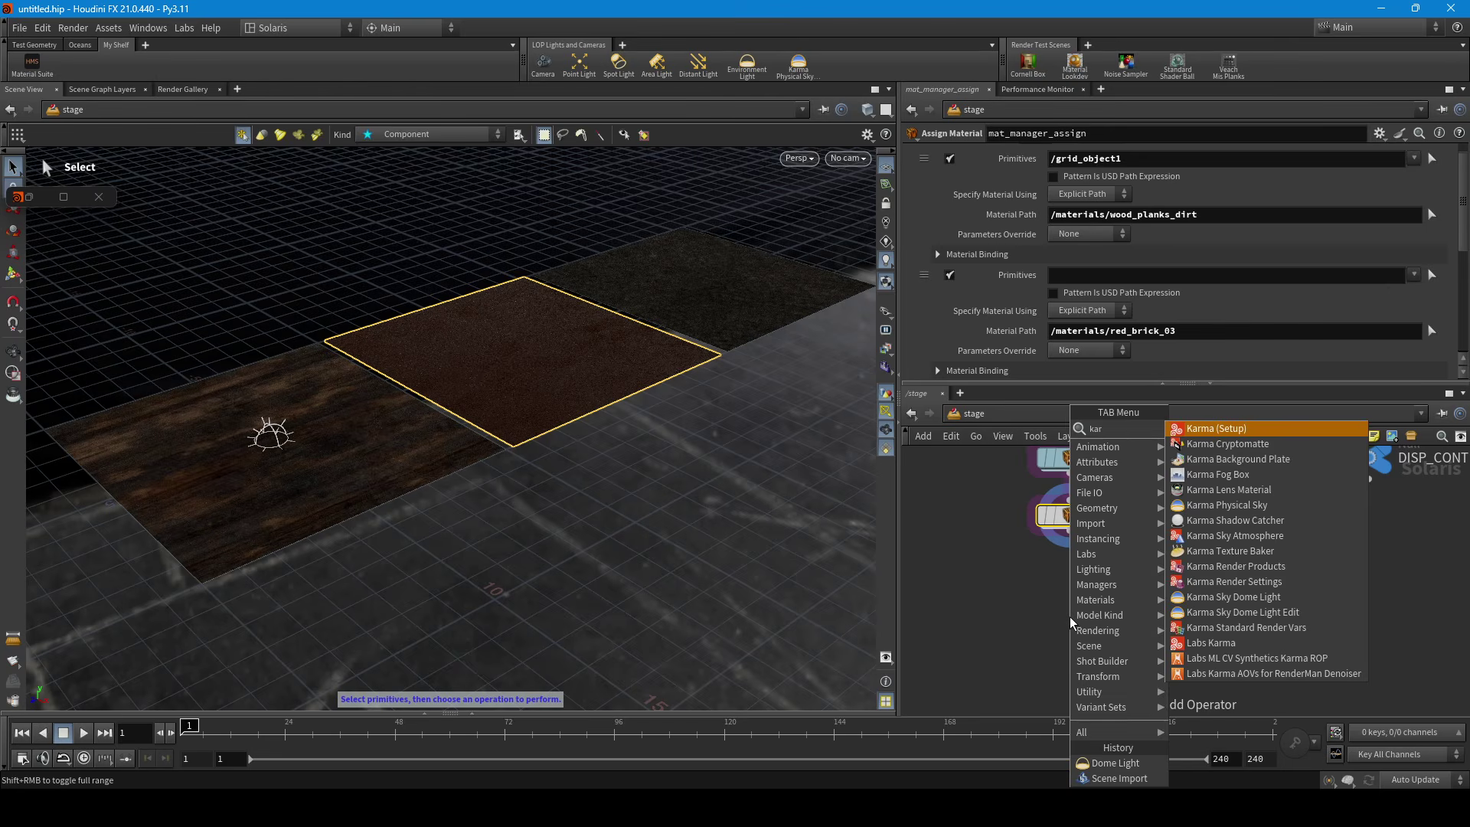
key(Return)
key(Return)
click(1109, 691)
middle_drag(1025, 616, 1043, 552)
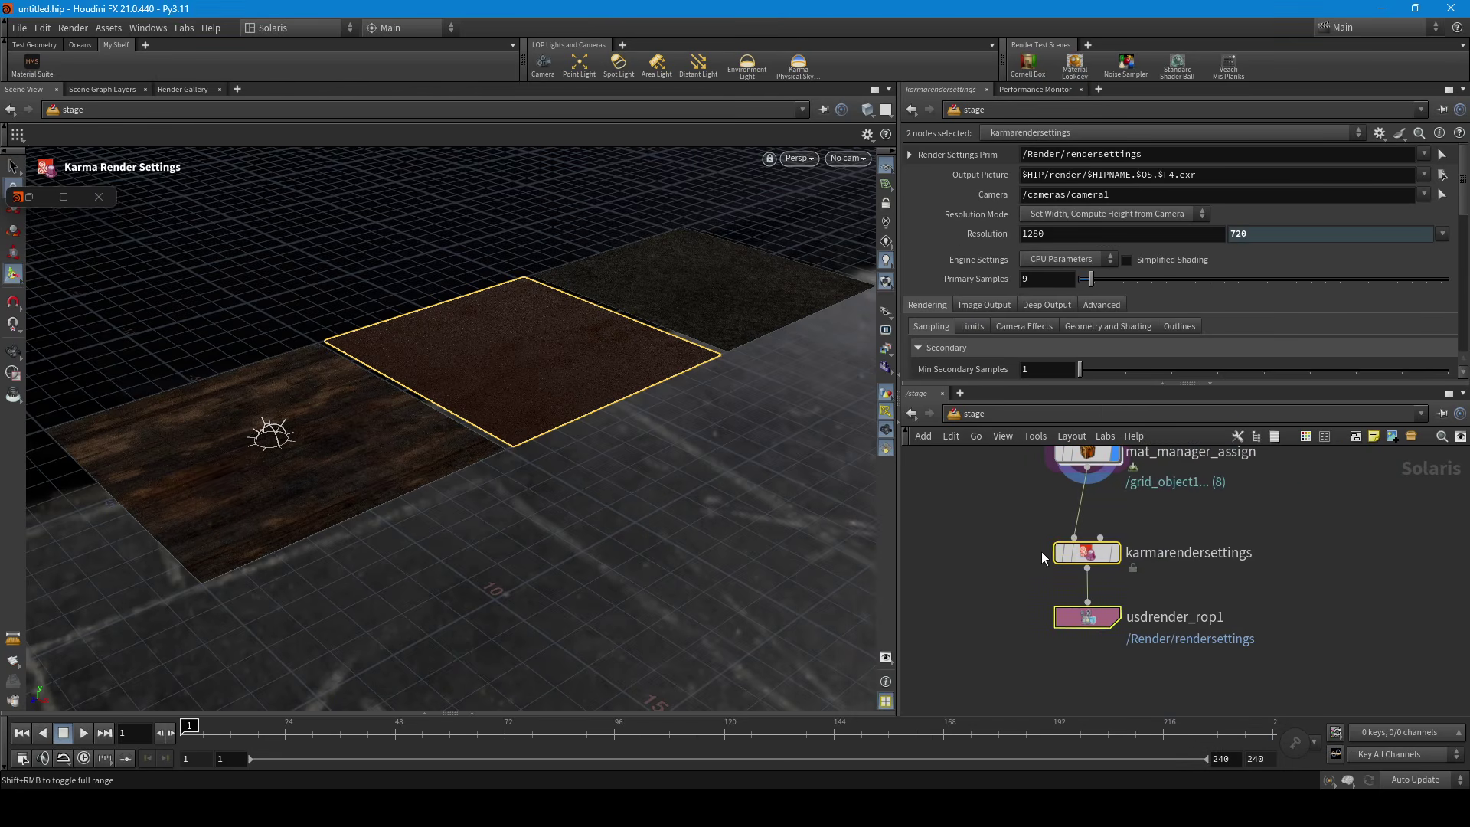
click(1116, 560)
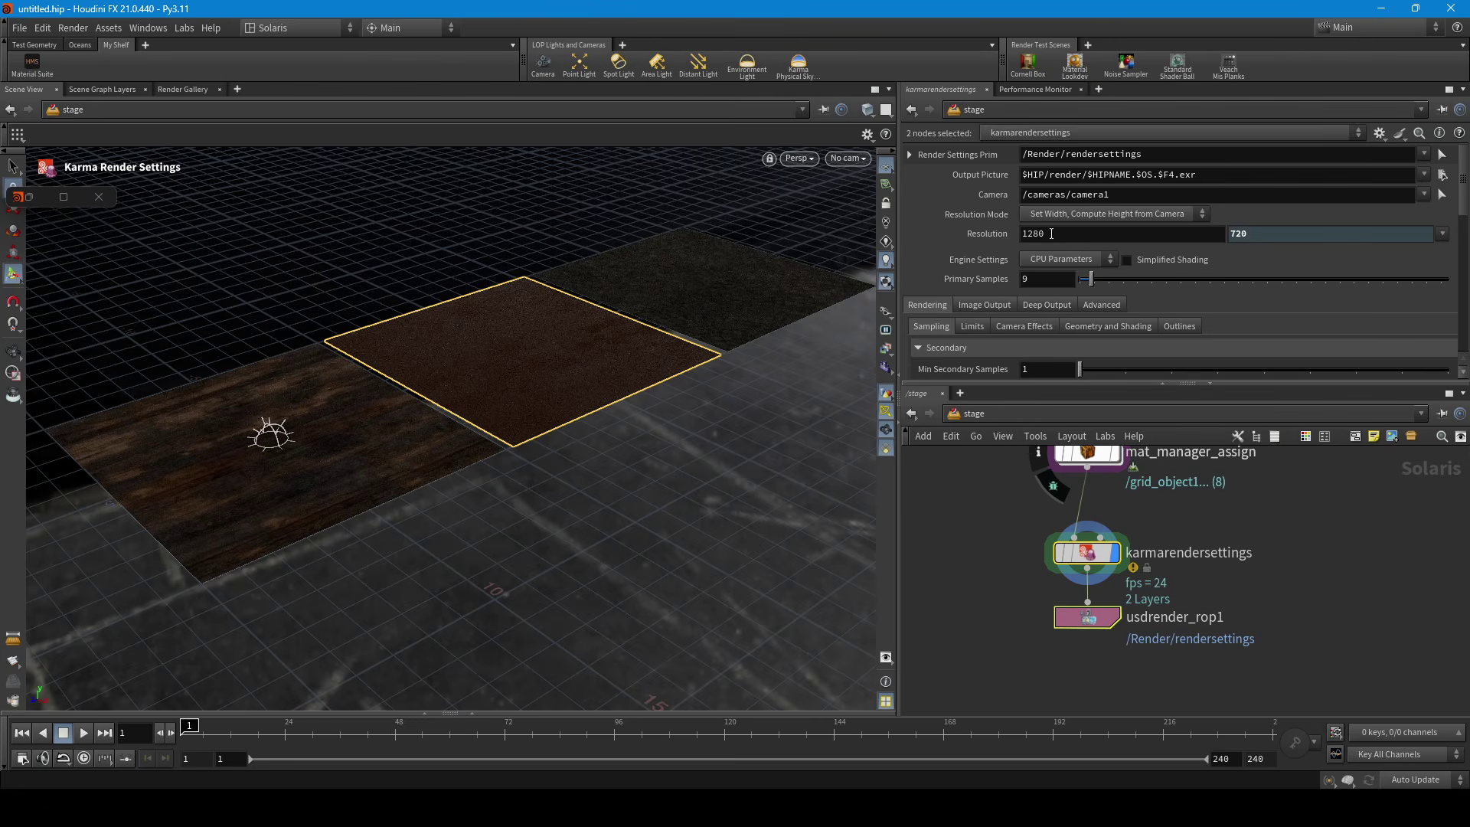
Step: Set the maximum texture resolution of usdrender_rop1 to 2048 and select the karmarendersettings node
scroll(992, 286, down, 4)
click(1095, 616)
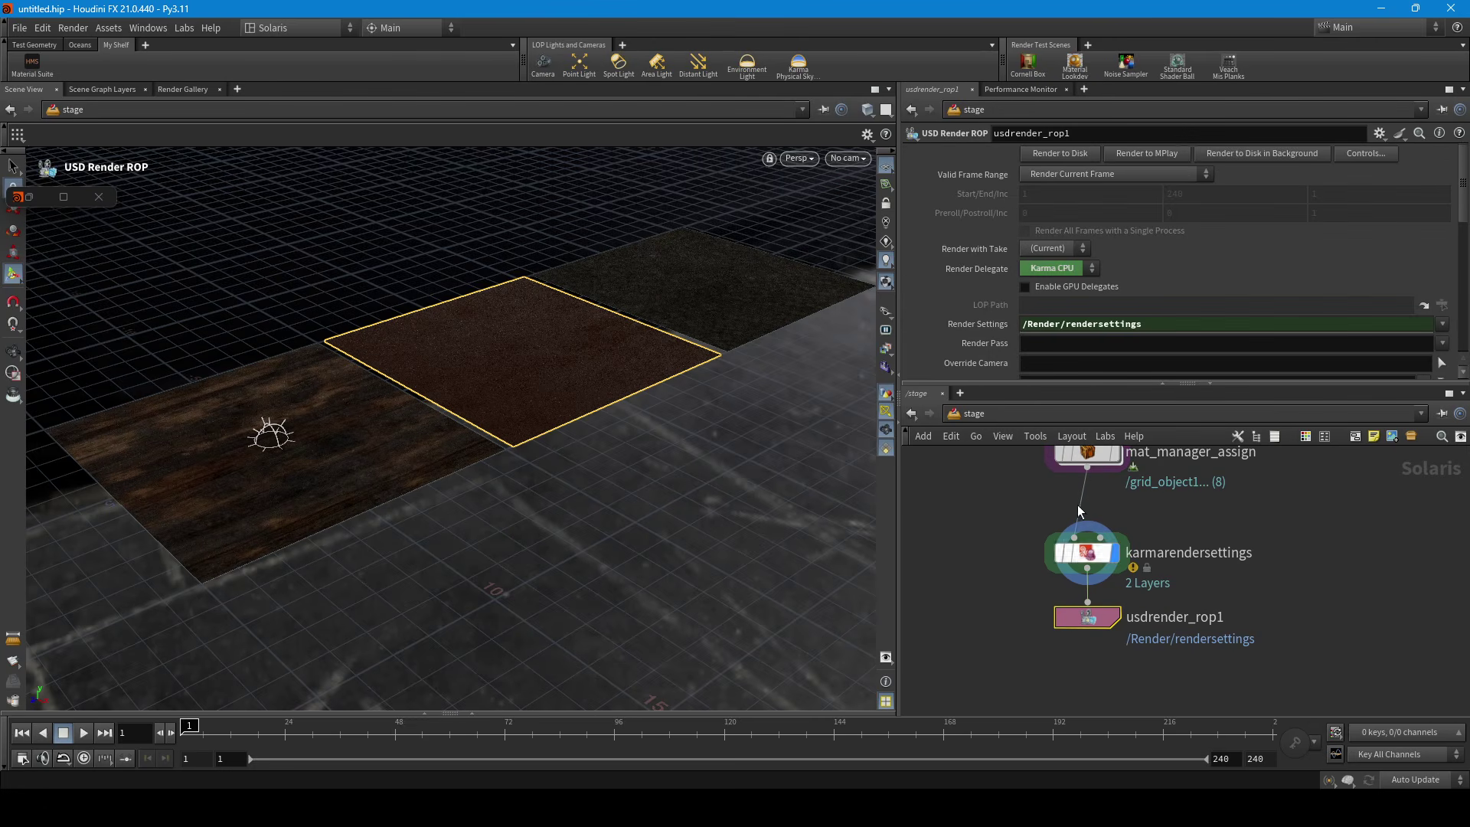
scroll(980, 287, down, 5)
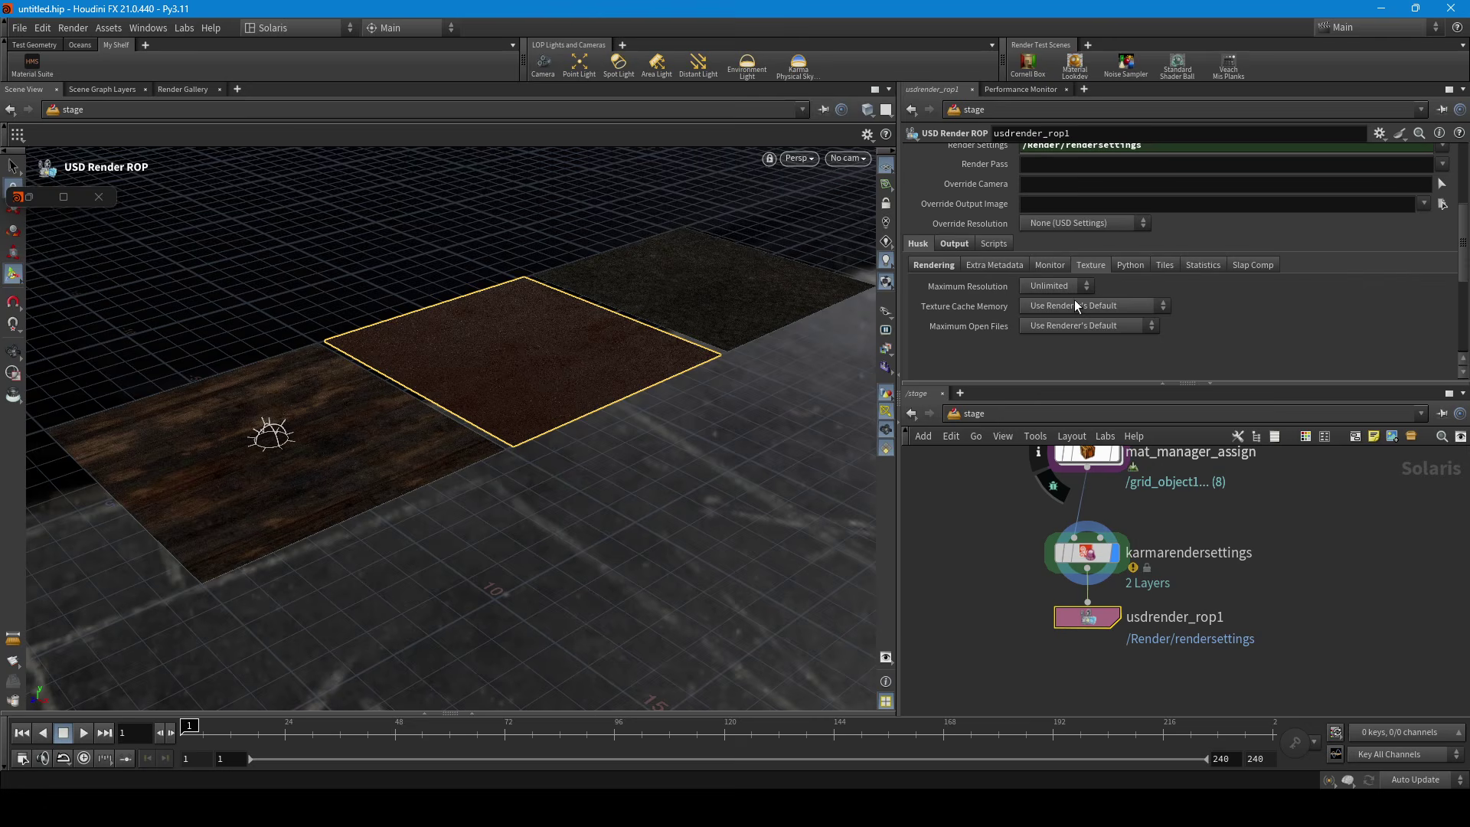
click(1066, 287)
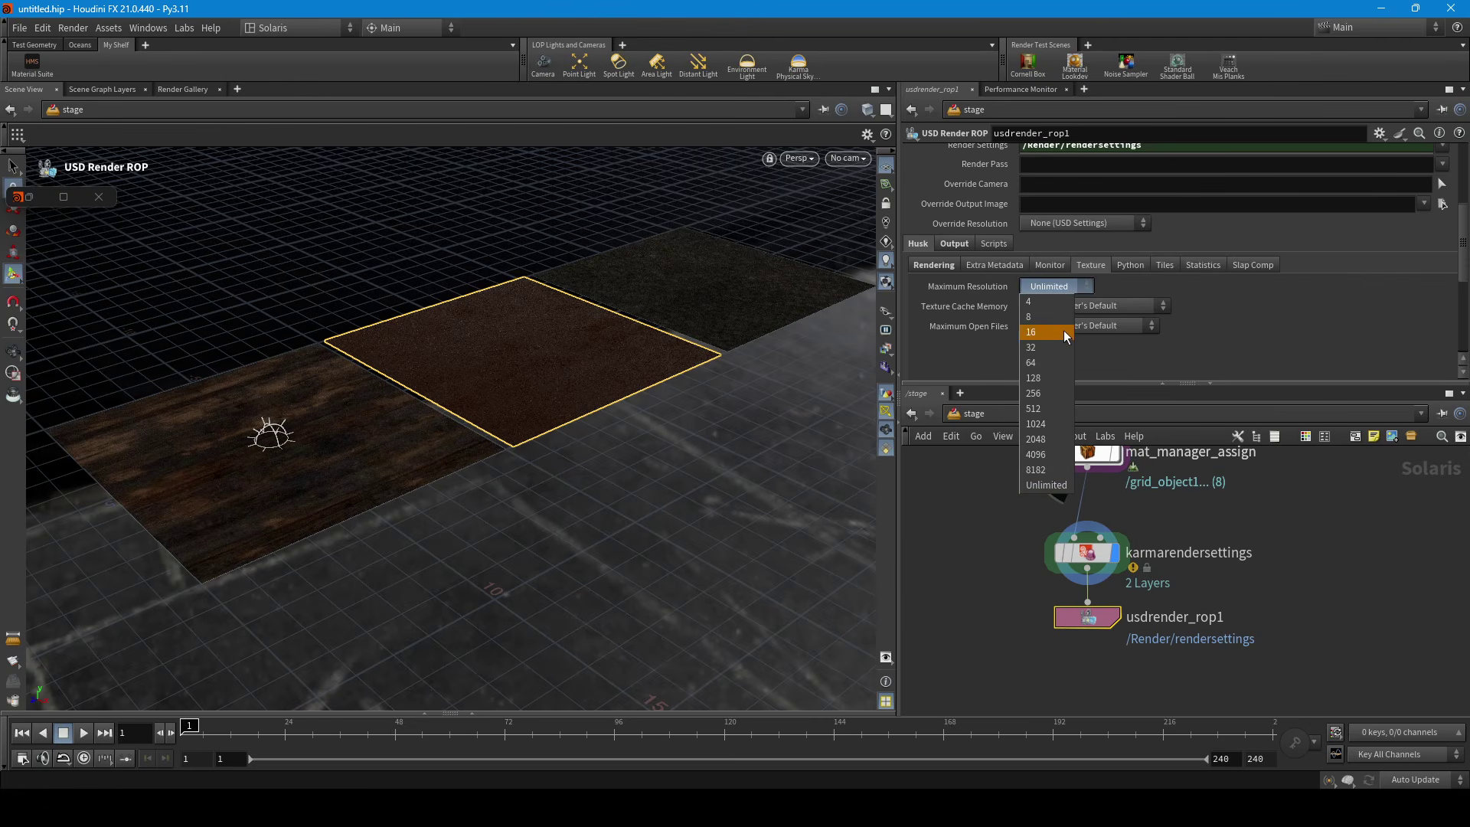
click(1037, 438)
click(1087, 552)
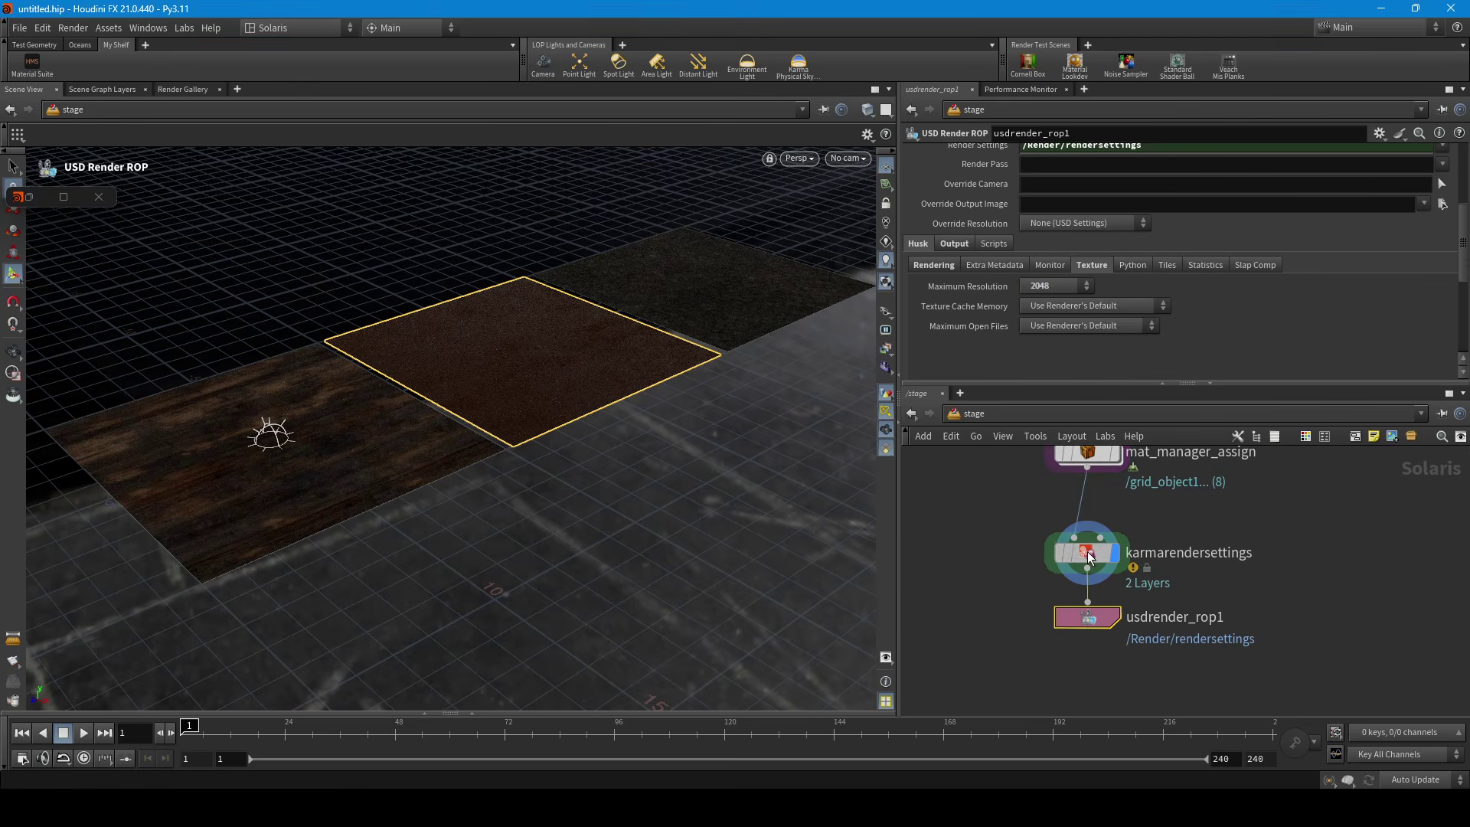
Step: Set the engine settings of karmarendersettings to XPU Parameters
scroll(988, 191, up, 3)
click(1063, 259)
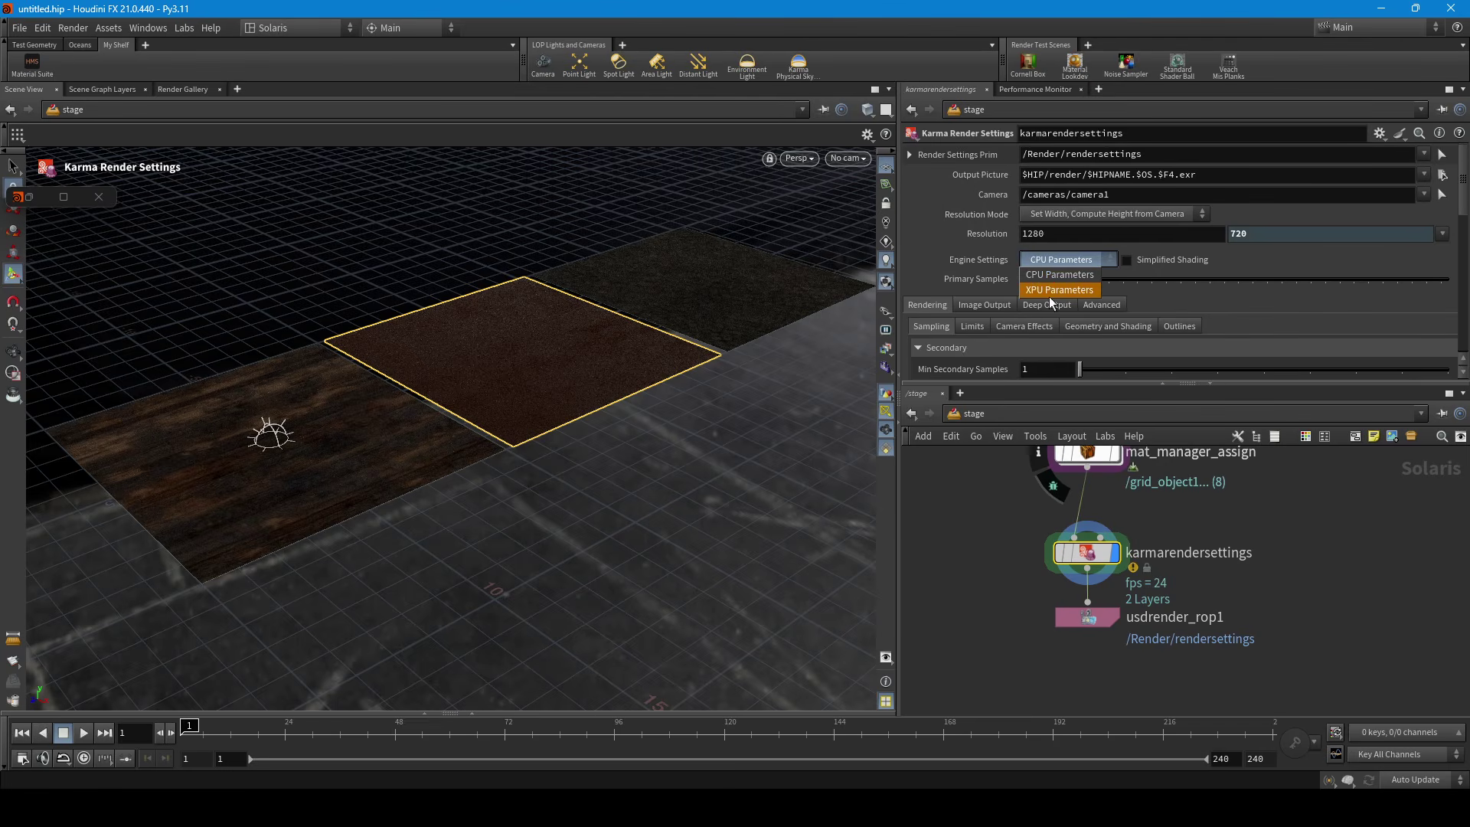
click(1049, 291)
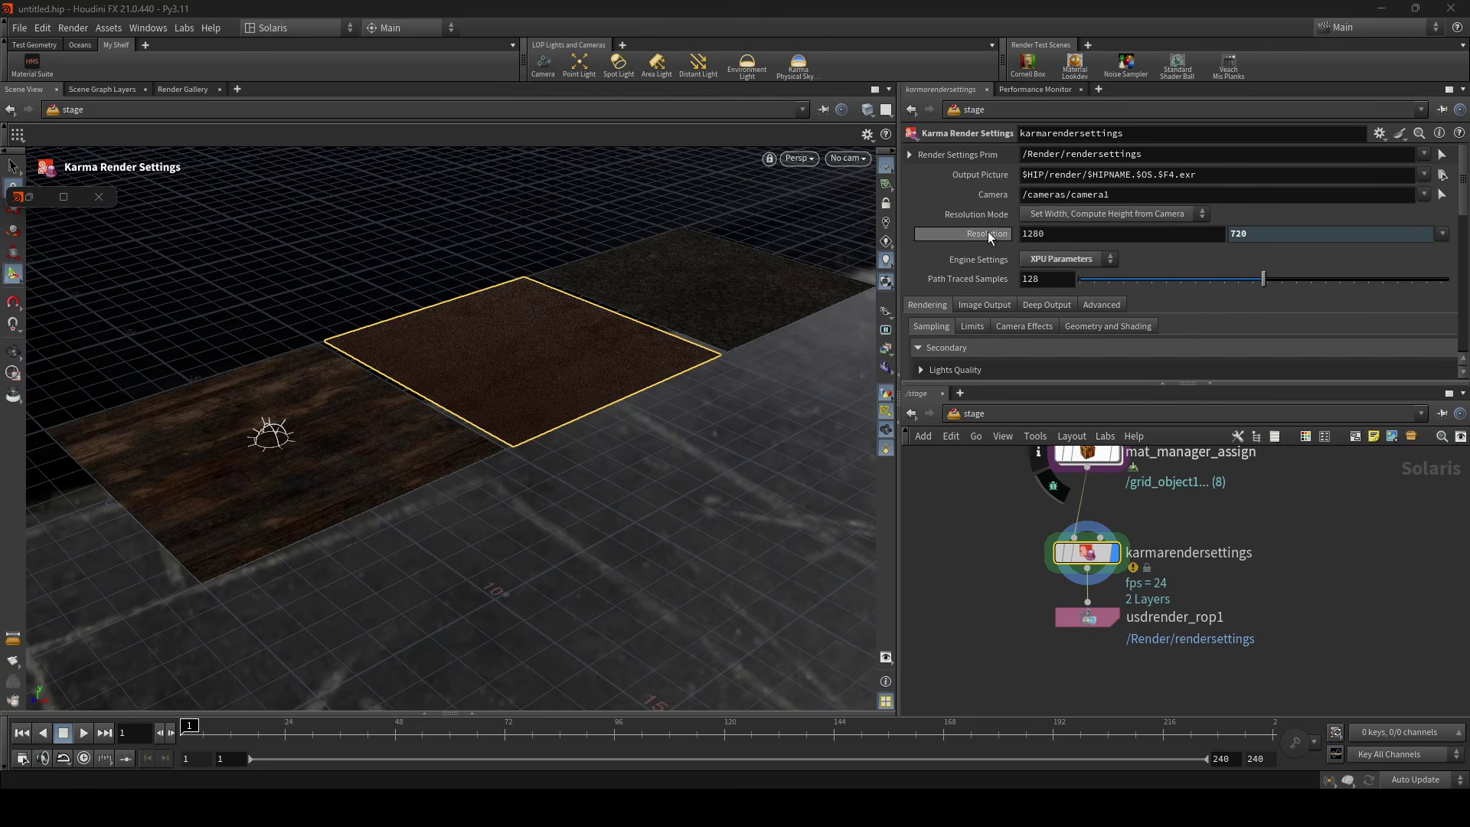
Step: Switch the viewport renderer to Karma XPU and frame the whole stage network
click(848, 158)
click(790, 161)
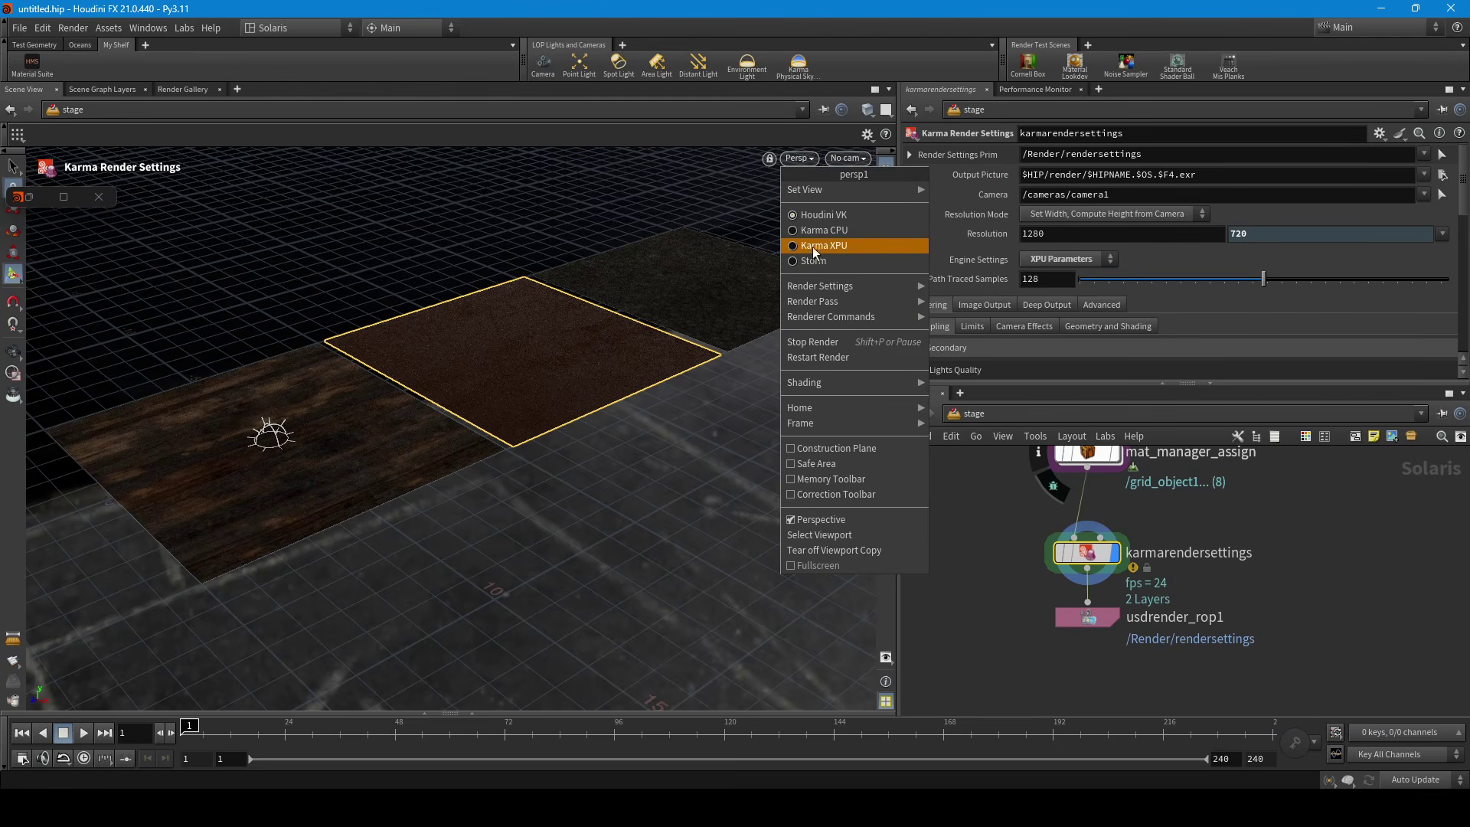
click(813, 247)
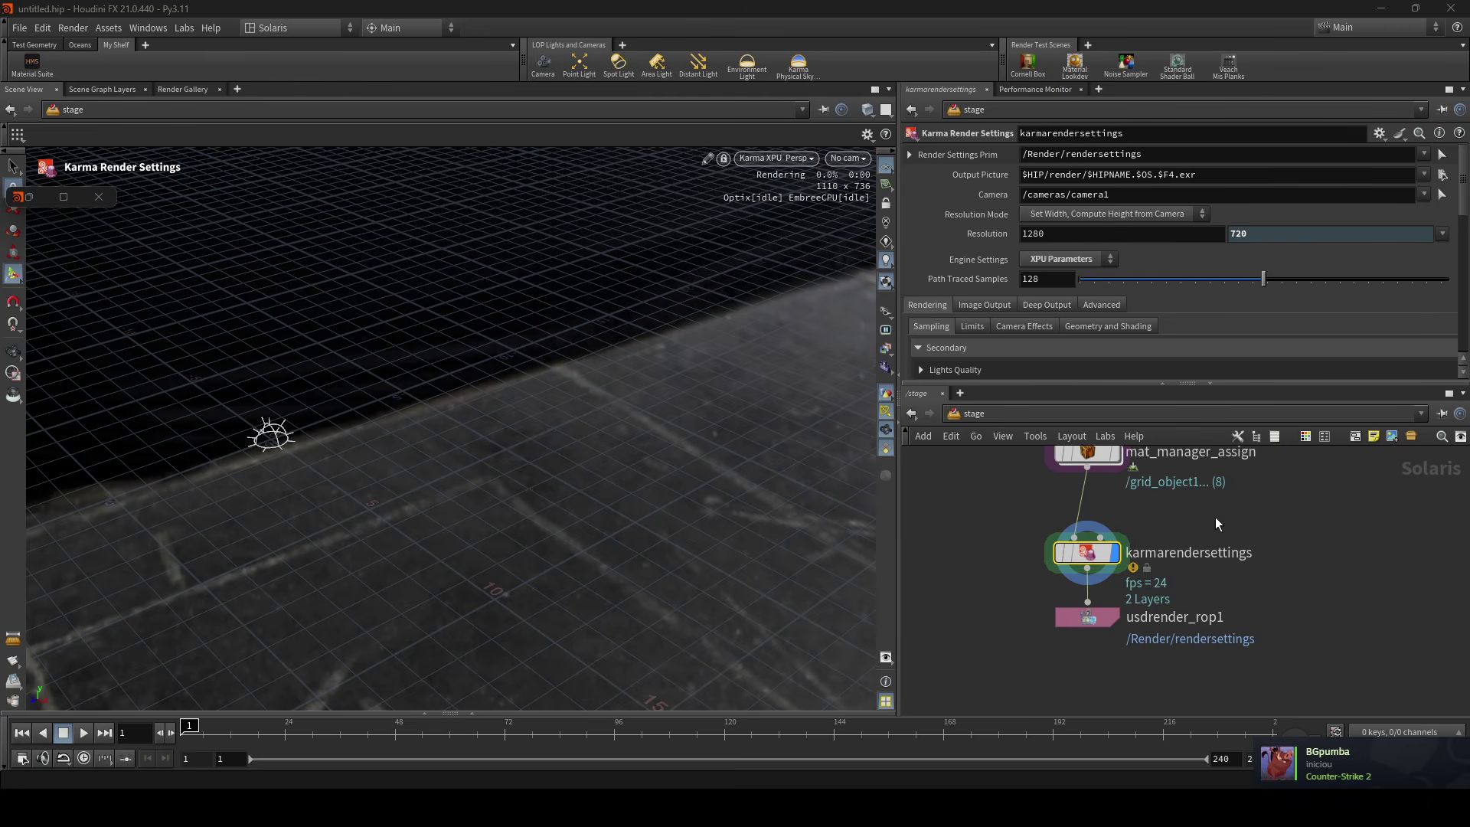
key(h)
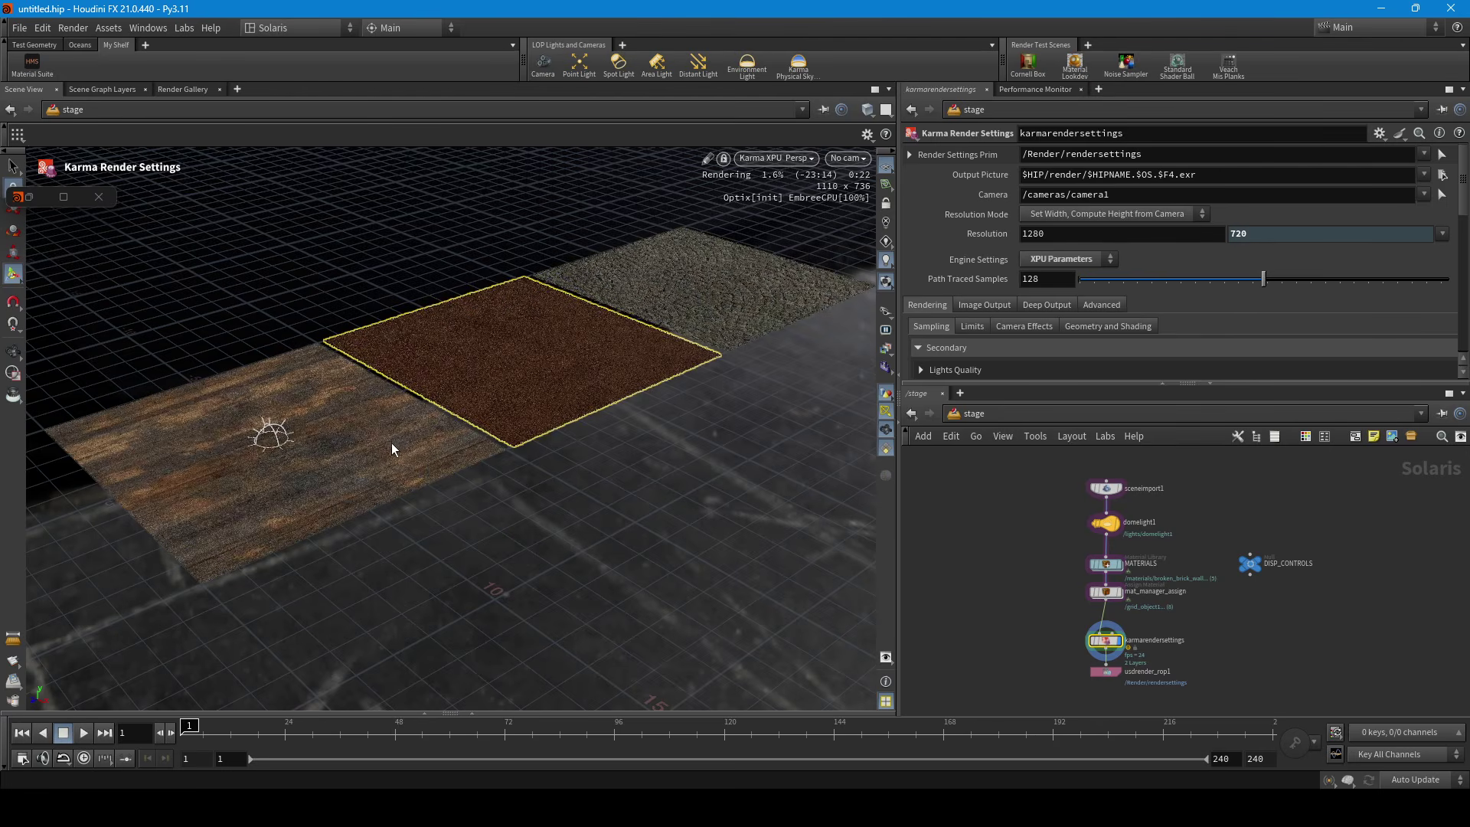
Step: Set the image output denoiser of karmarendersettings to NVIDIA OptiX Denoiser
click(1038, 304)
click(981, 305)
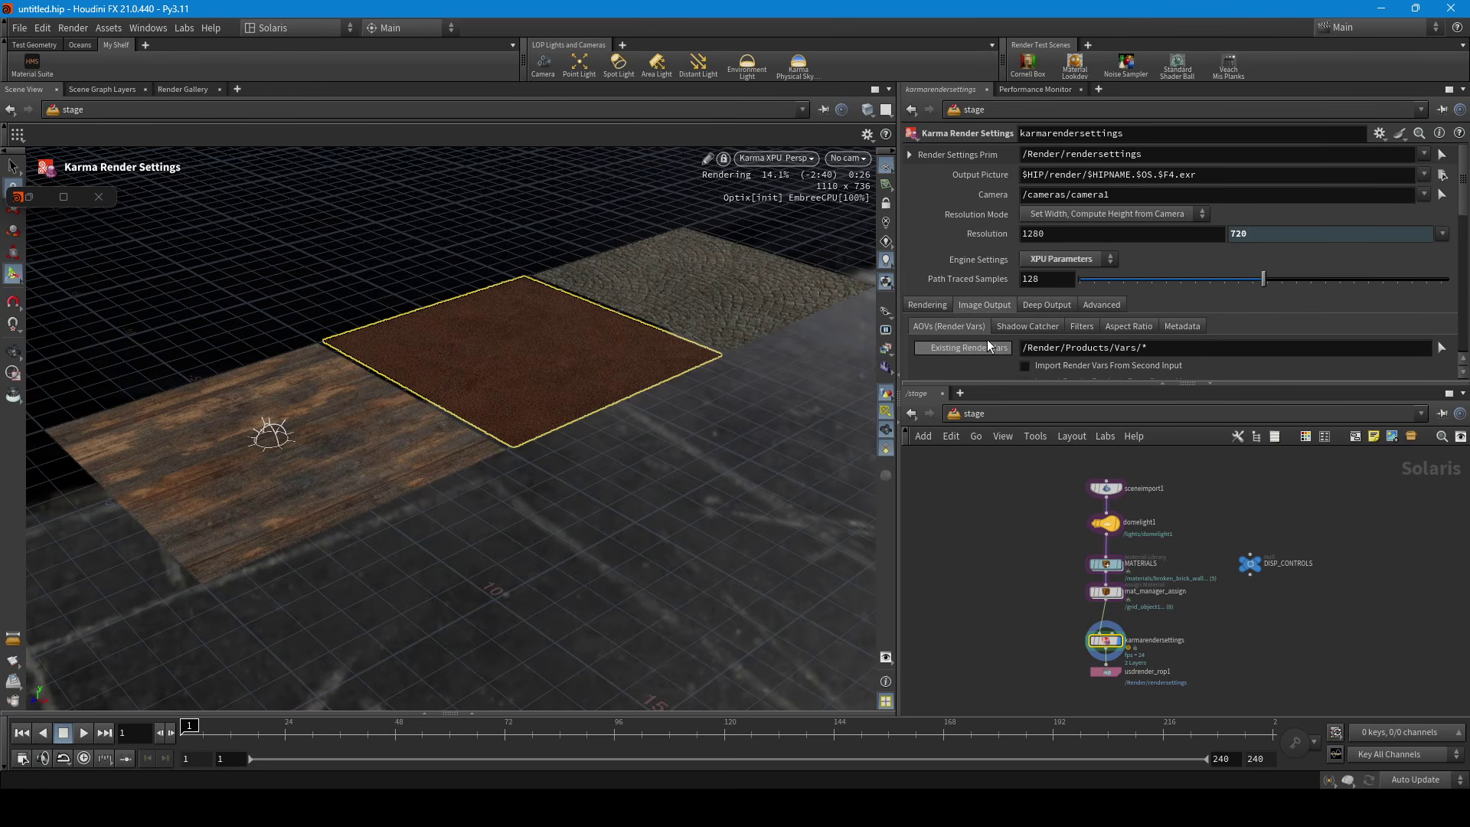
click(1082, 326)
click(1024, 368)
click(1047, 400)
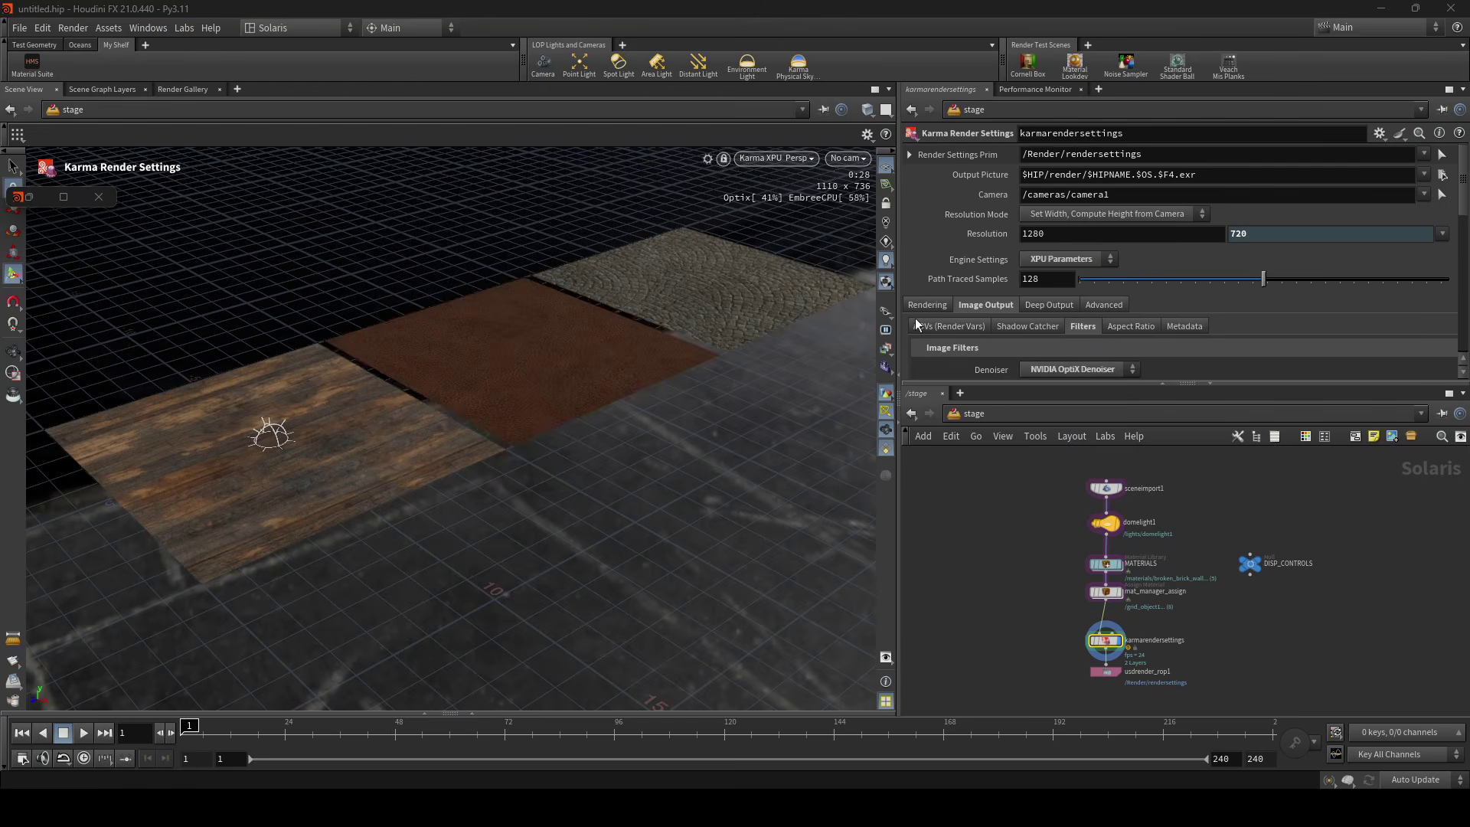
Step: Assign red_brick_03 to the middle grid, /grid_object2, from the Material Manager and minimize the Material Suite
drag(382, 479, 660, 365)
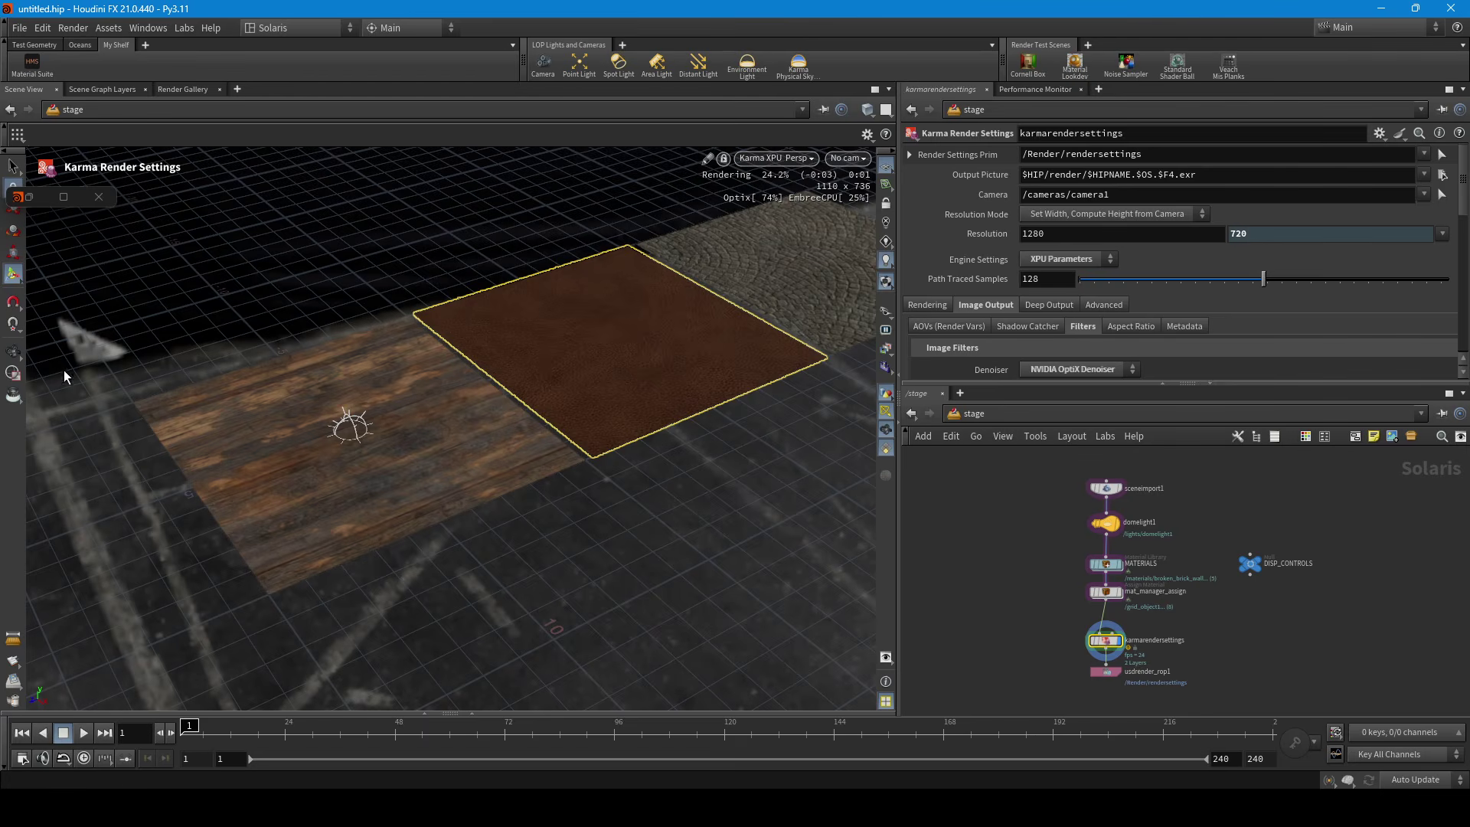
click(32, 65)
drag(697, 72, 994, 86)
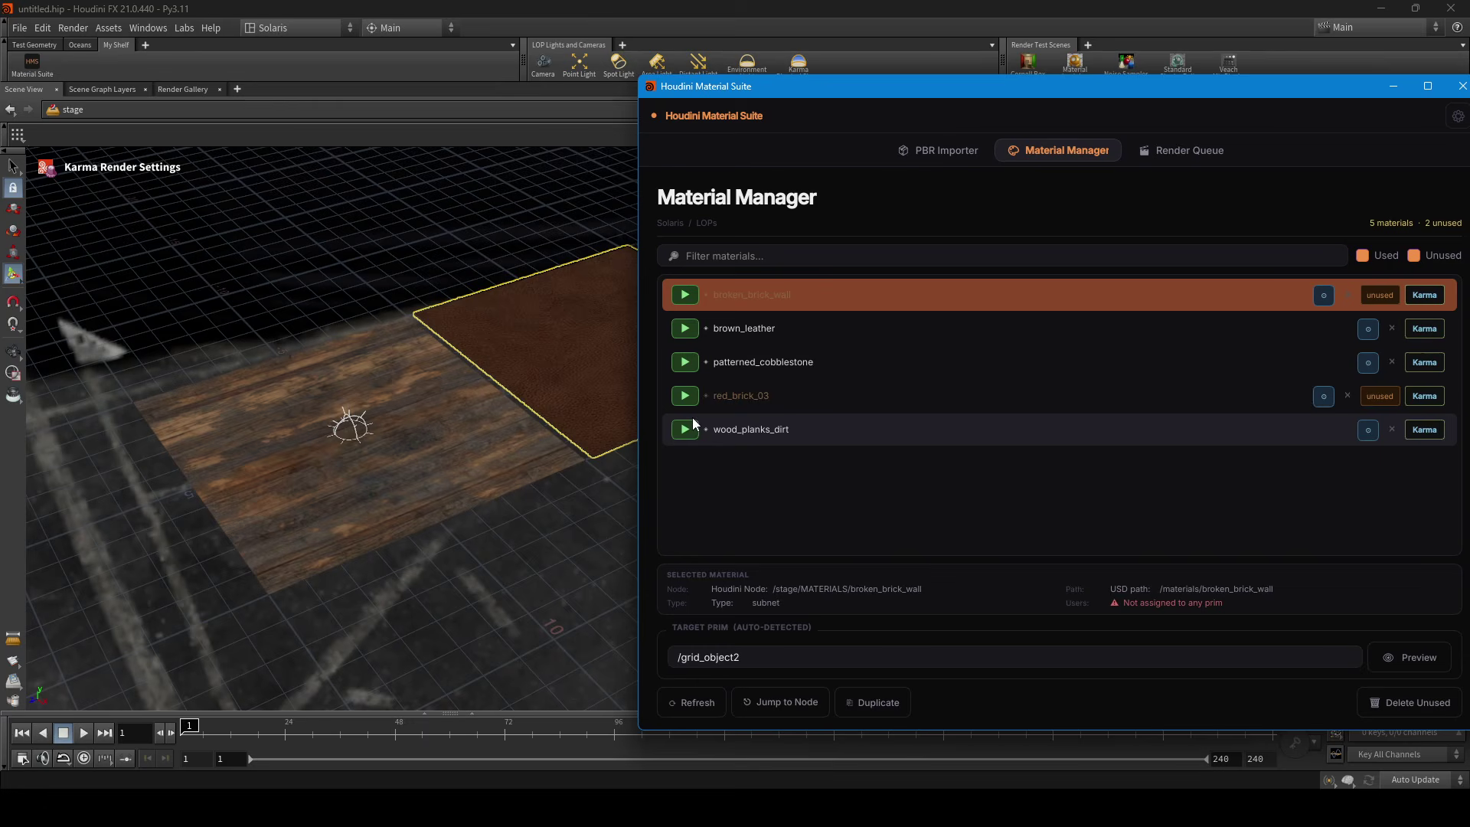
click(681, 397)
drag(959, 92, 1140, 90)
click(626, 353)
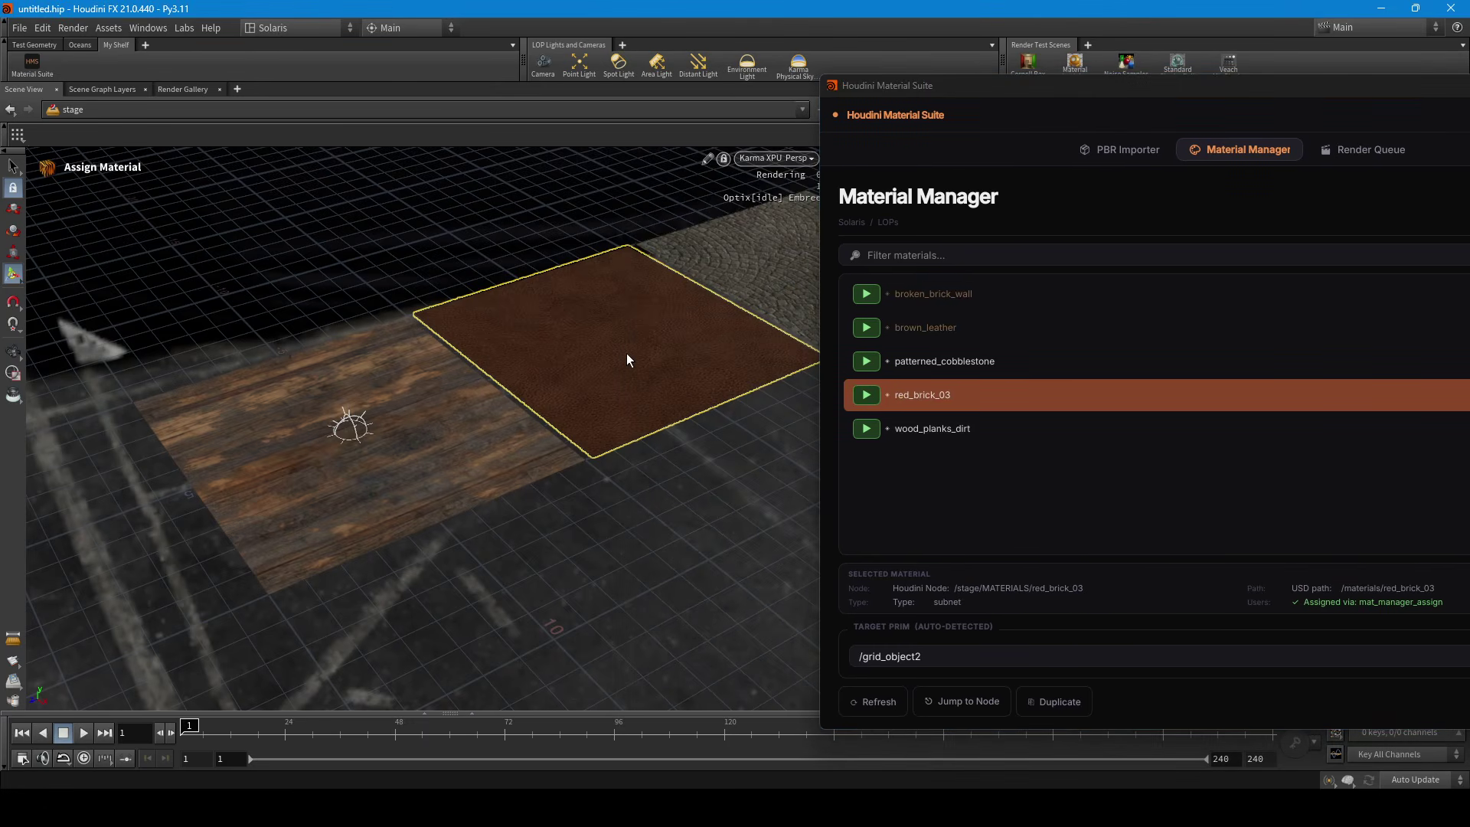
click(865, 395)
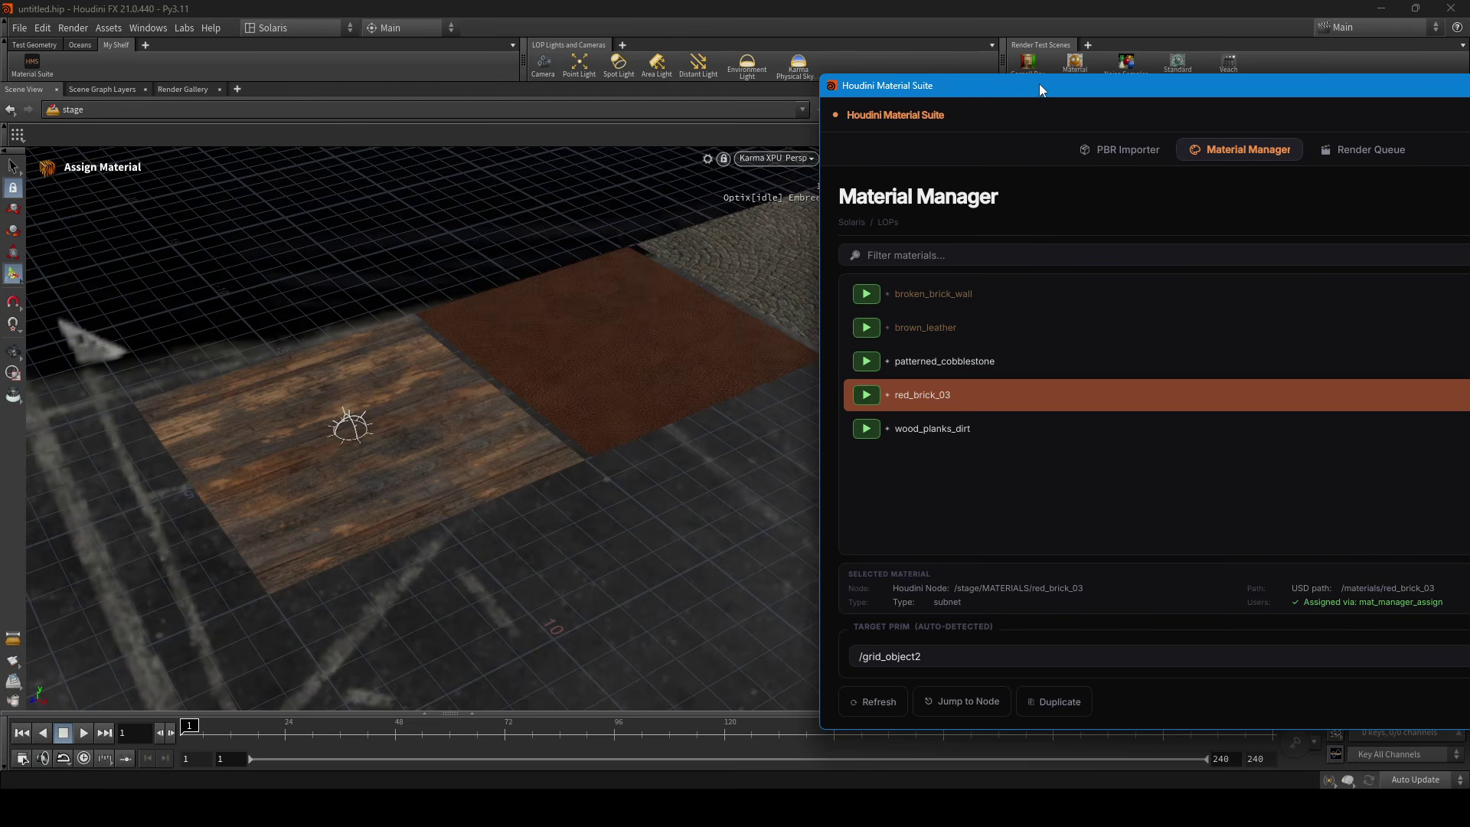
drag(1040, 84, 458, 157)
click(995, 159)
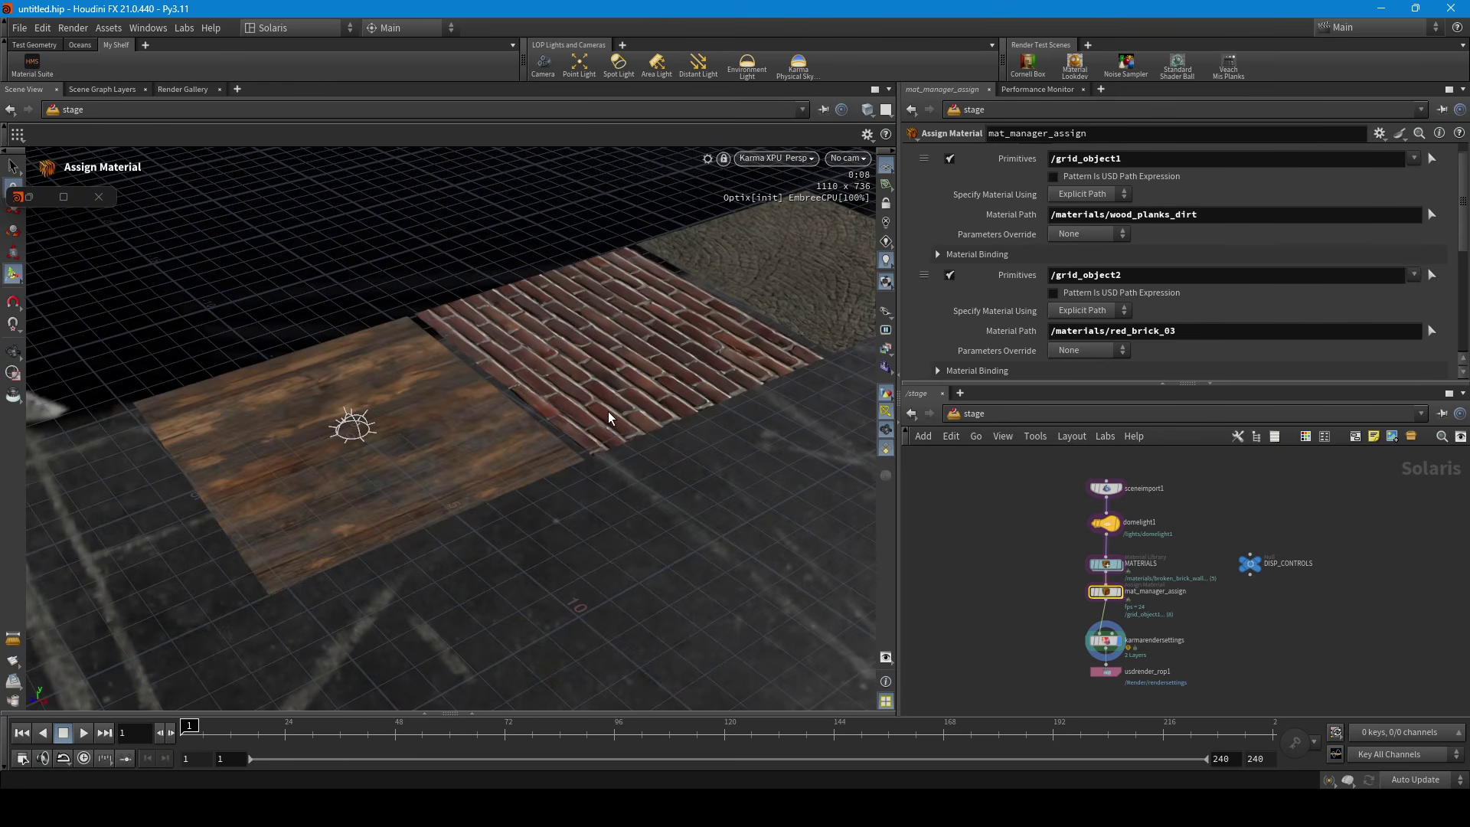
Step: Try a displacement scale of 0.5 for red_brick_03 in DISP_CONTROLS and settle on 0.2
alt+drag(629, 416, 493, 489)
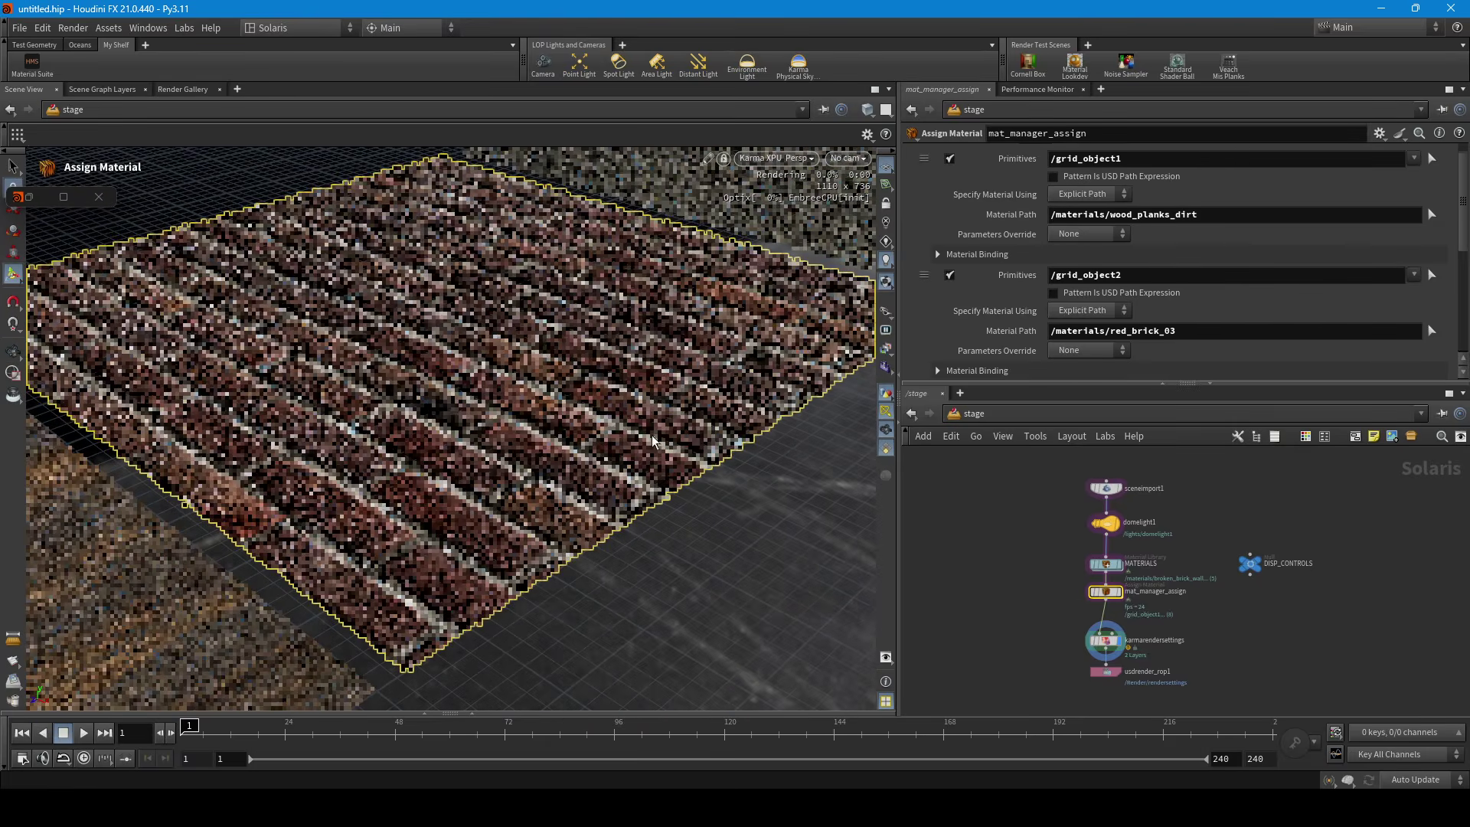
click(1249, 563)
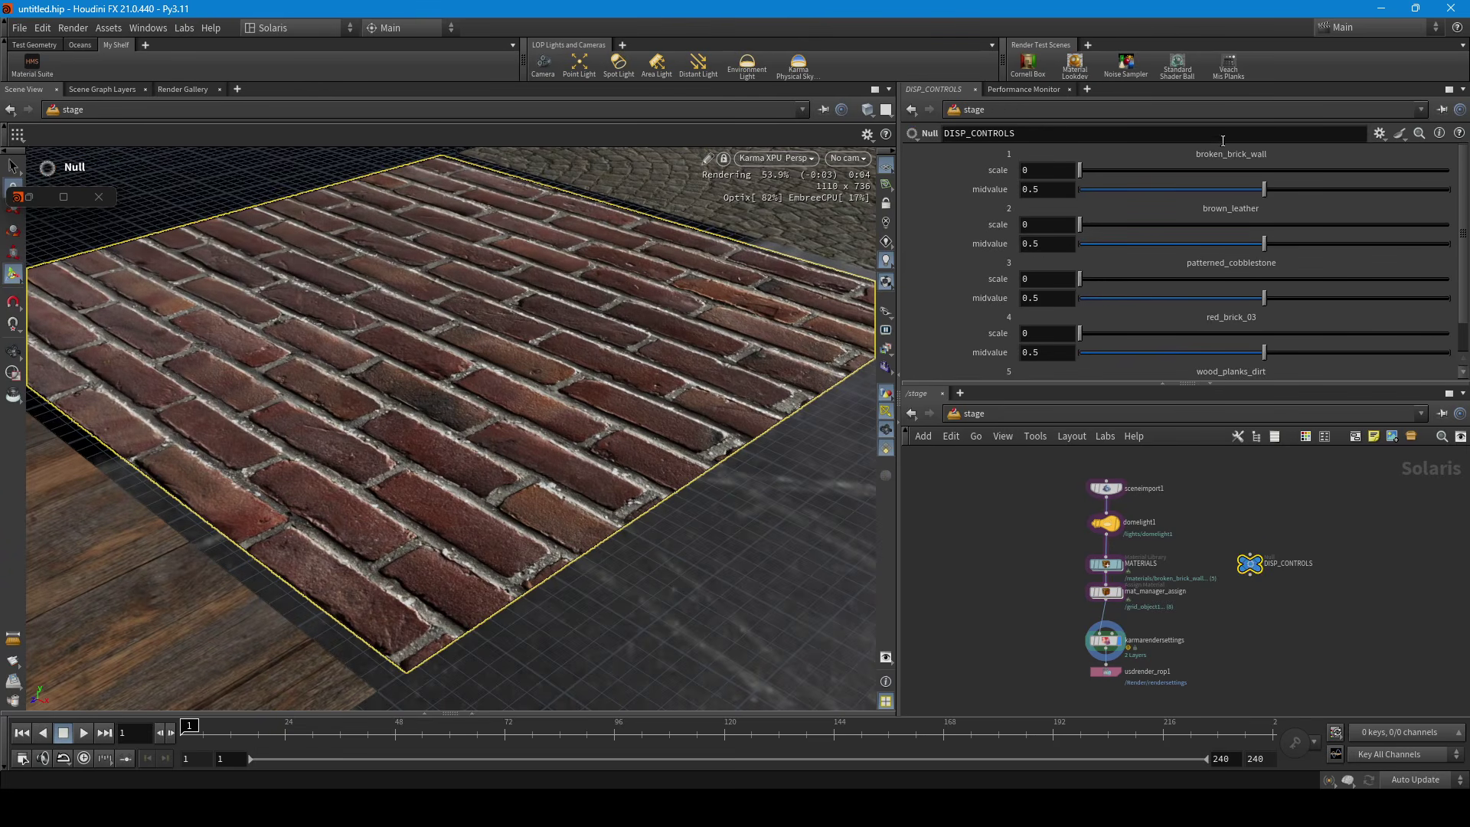
scroll(1212, 273, down, 1)
scroll(1211, 273, down, 1)
click(1044, 296)
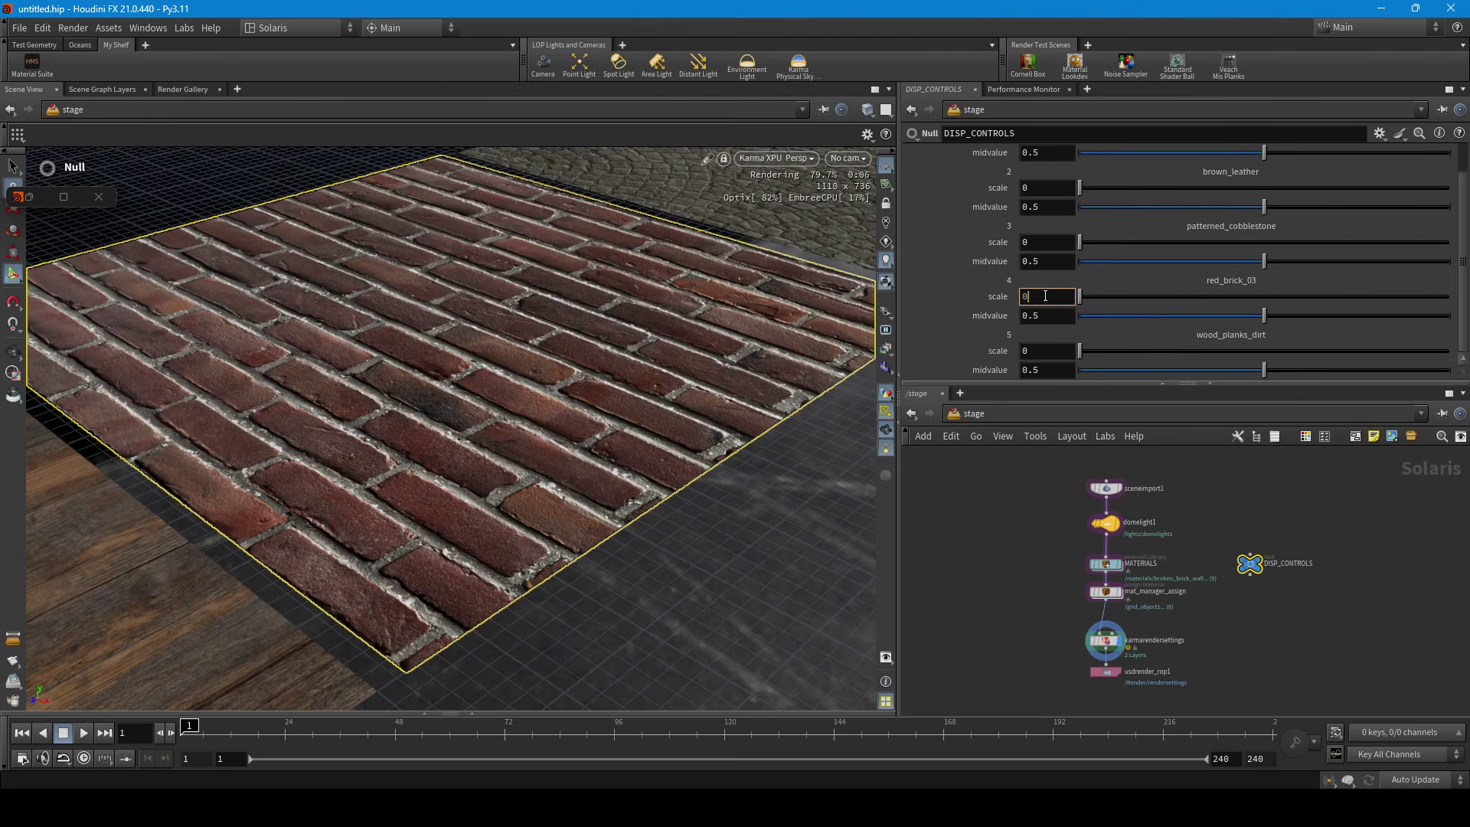
text(.5)
key(Return)
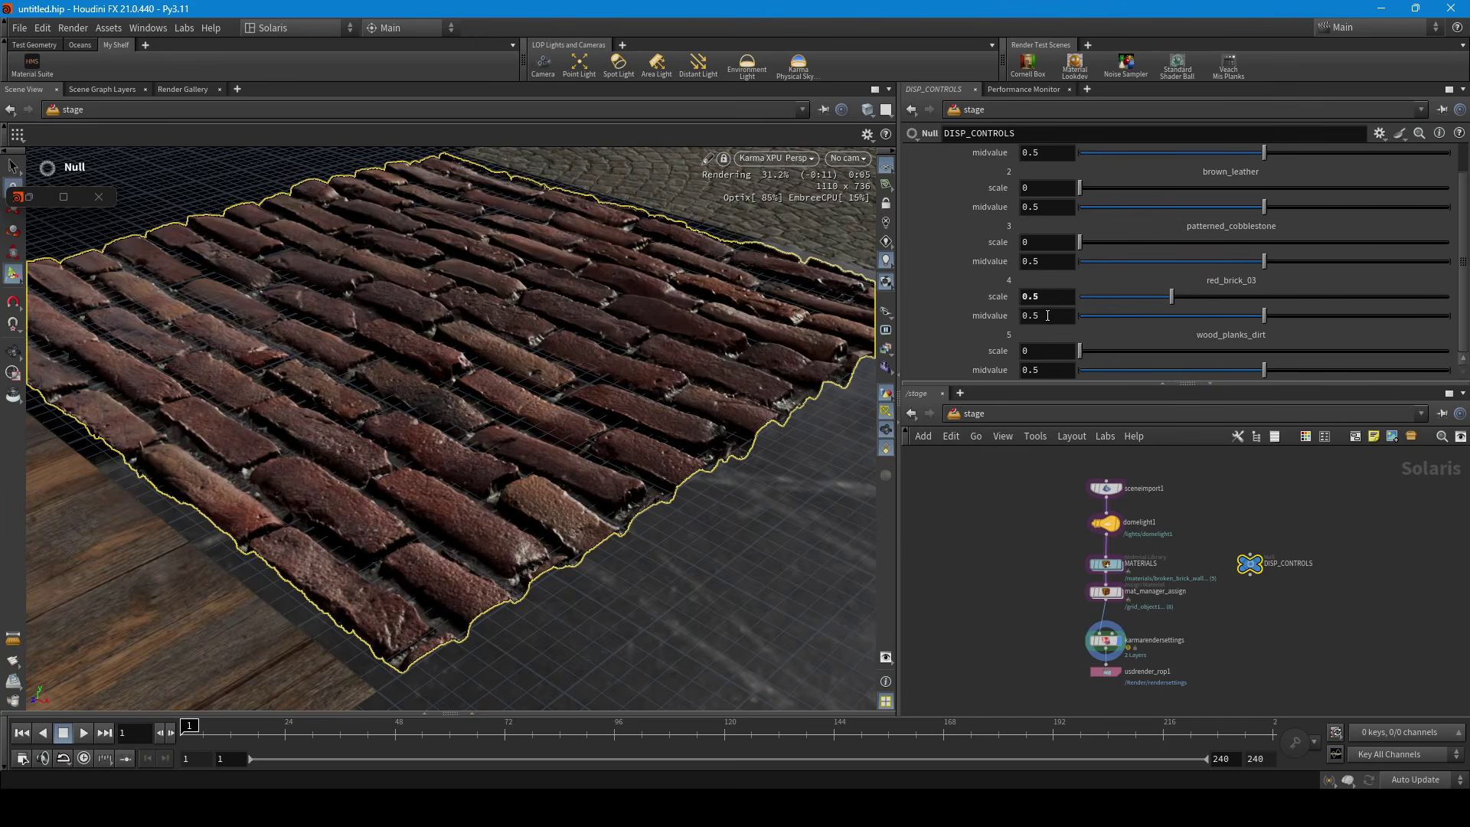
click(1066, 294)
key(Return)
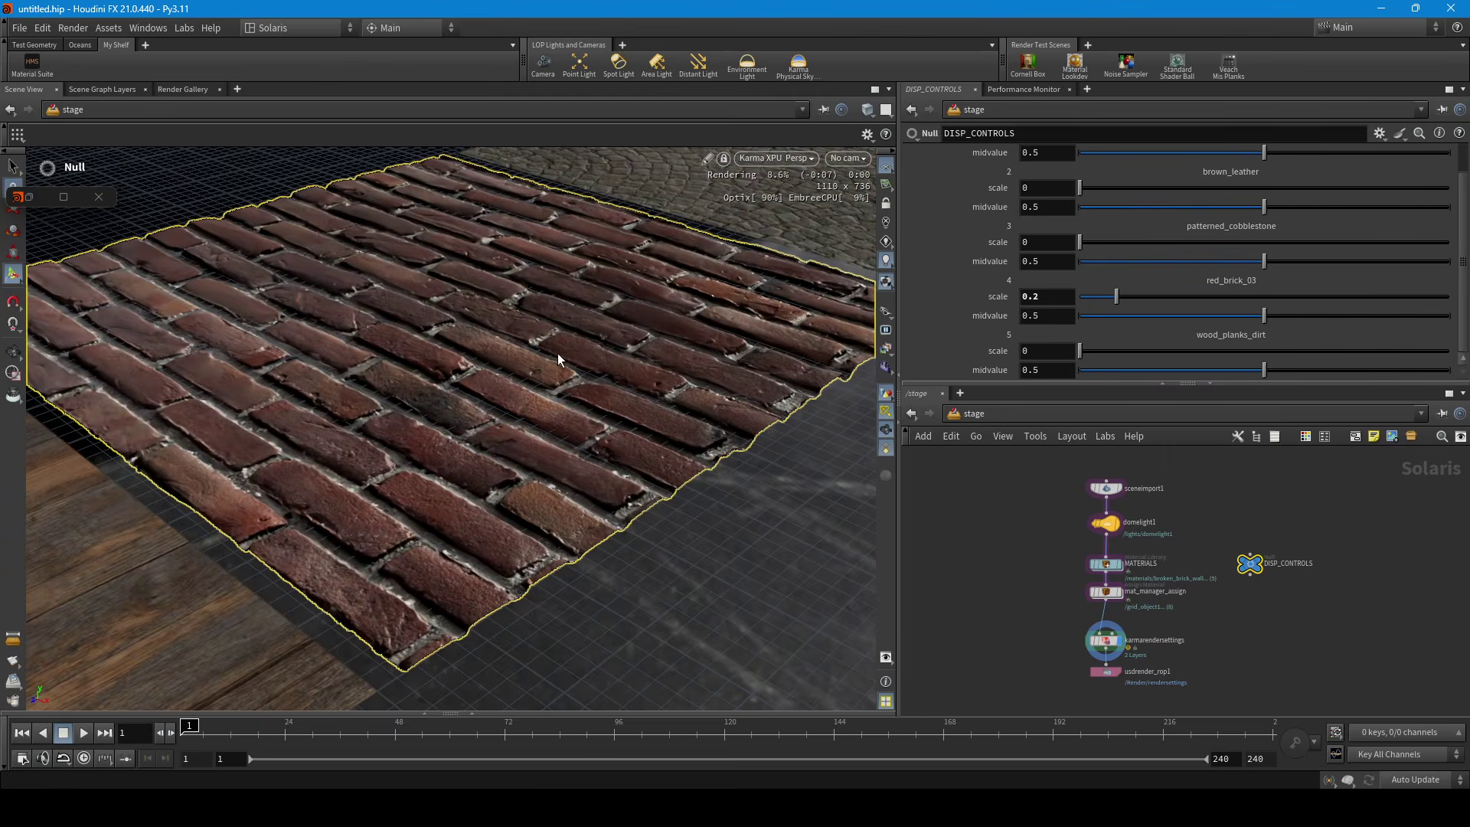
Step: Set the displacement scale of patterned_cobblestone to 0.5 in DISP_CONTROLS, with the cobblestone grid in close view
alt+drag(541, 347, 691, 281)
alt+middle_drag(690, 281, 528, 327)
alt+right_drag(528, 328, 619, 333)
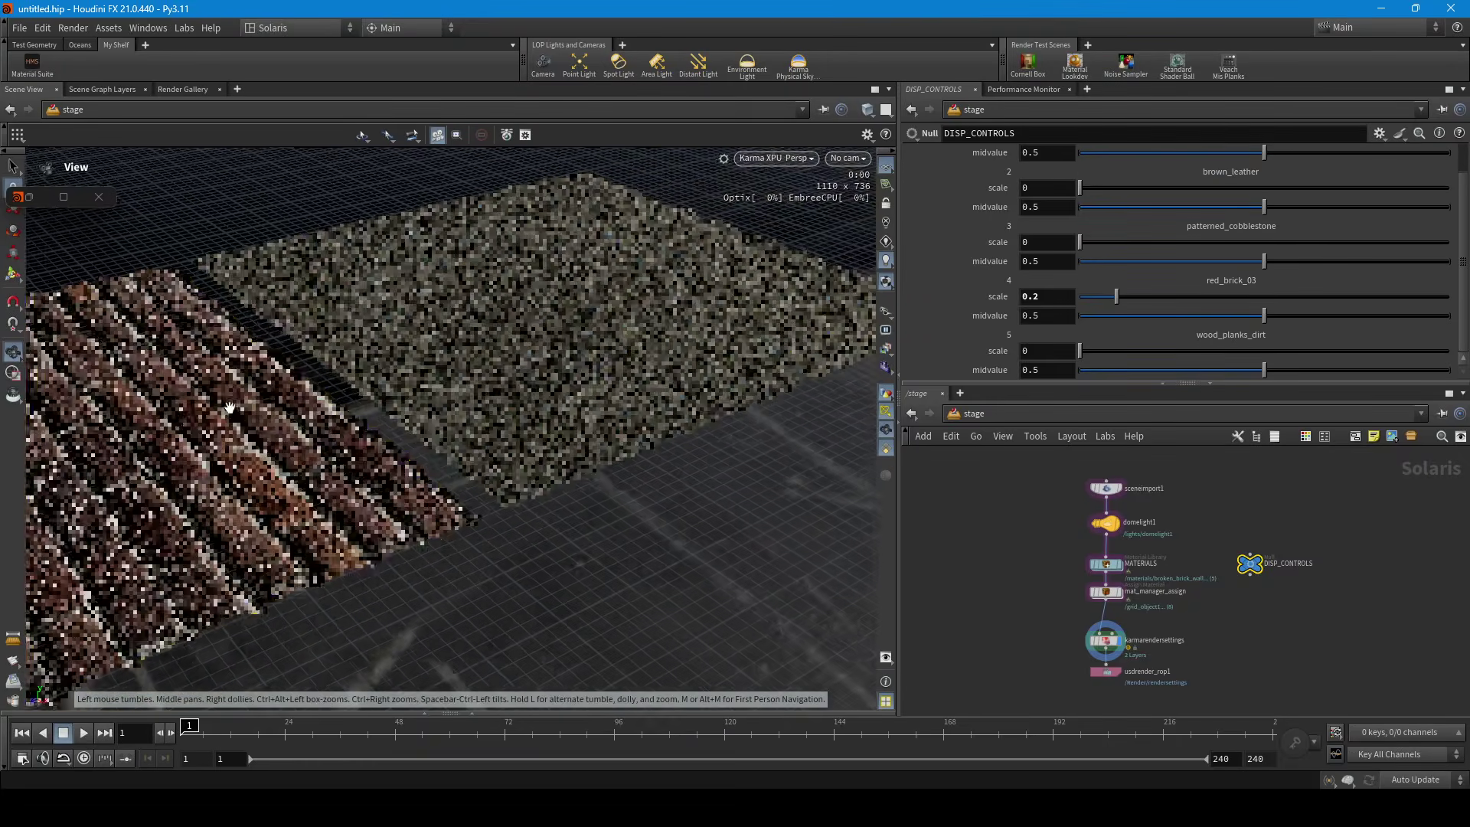
alt+middle_drag(620, 333, 473, 358)
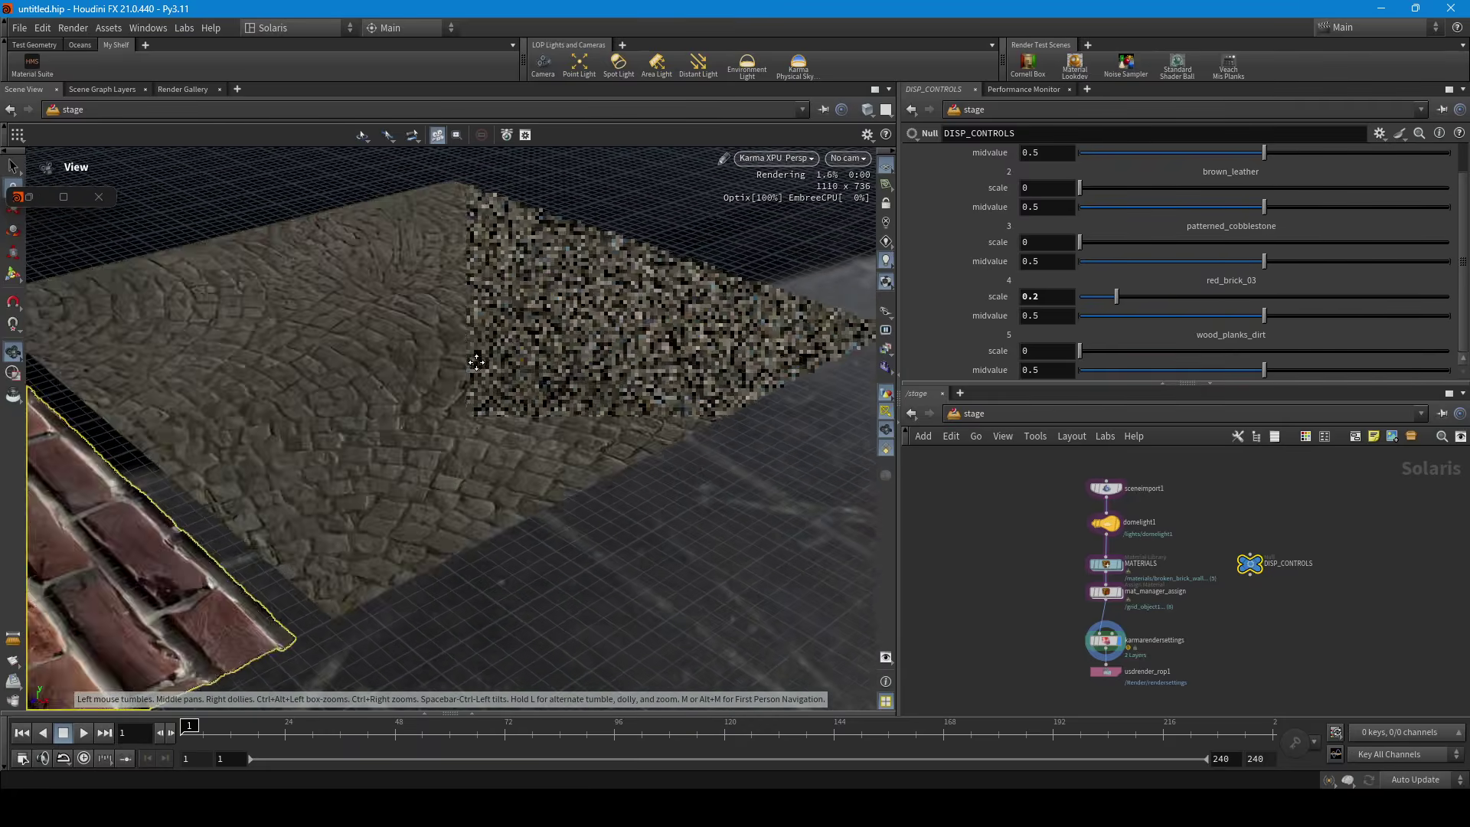
alt+right_drag(473, 358, 502, 355)
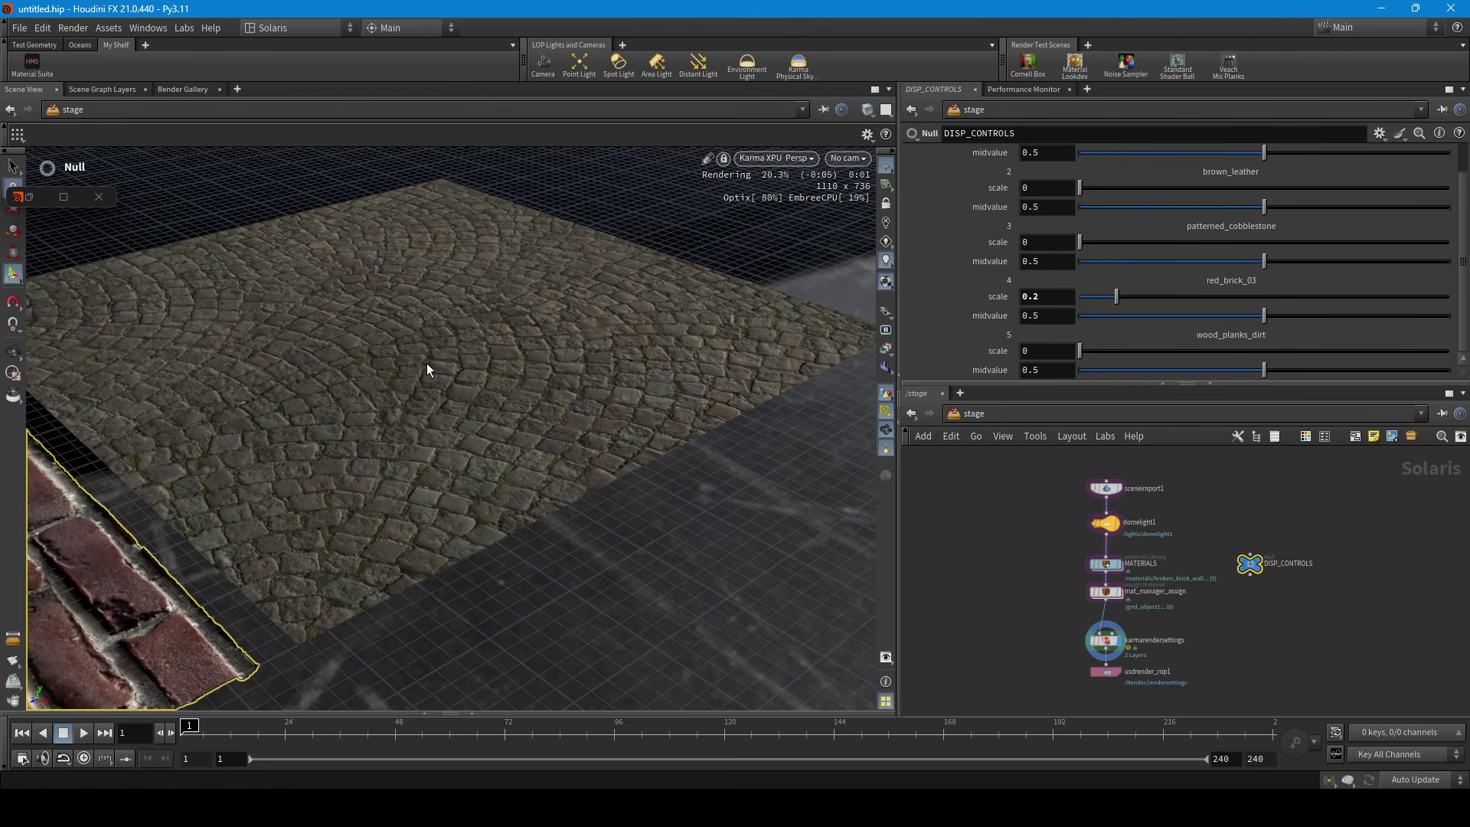
key(s)
click(443, 357)
click(617, 196)
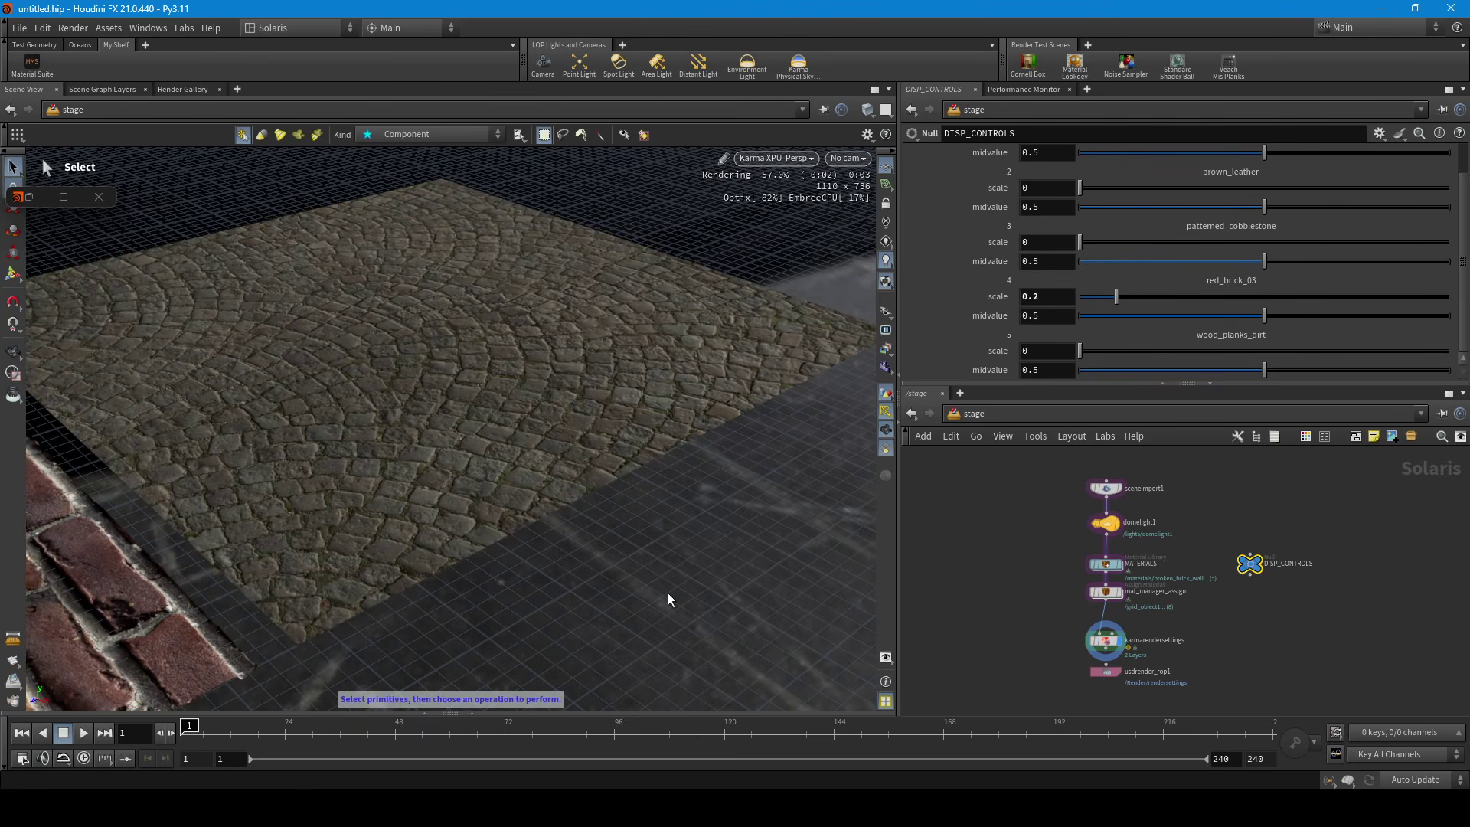
scroll(969, 320, up, 2)
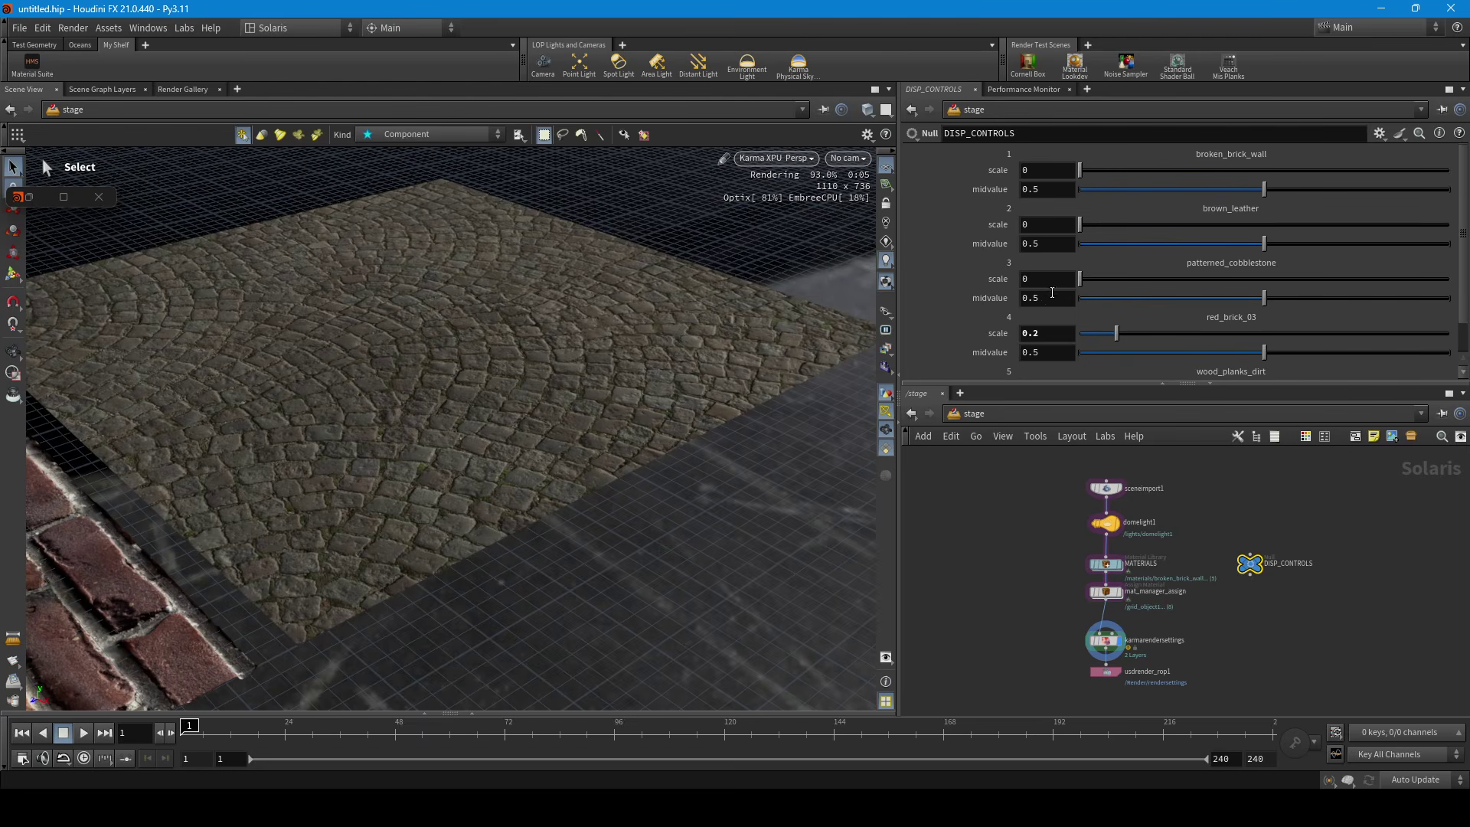
click(1045, 278)
text(.5)
key(Return)
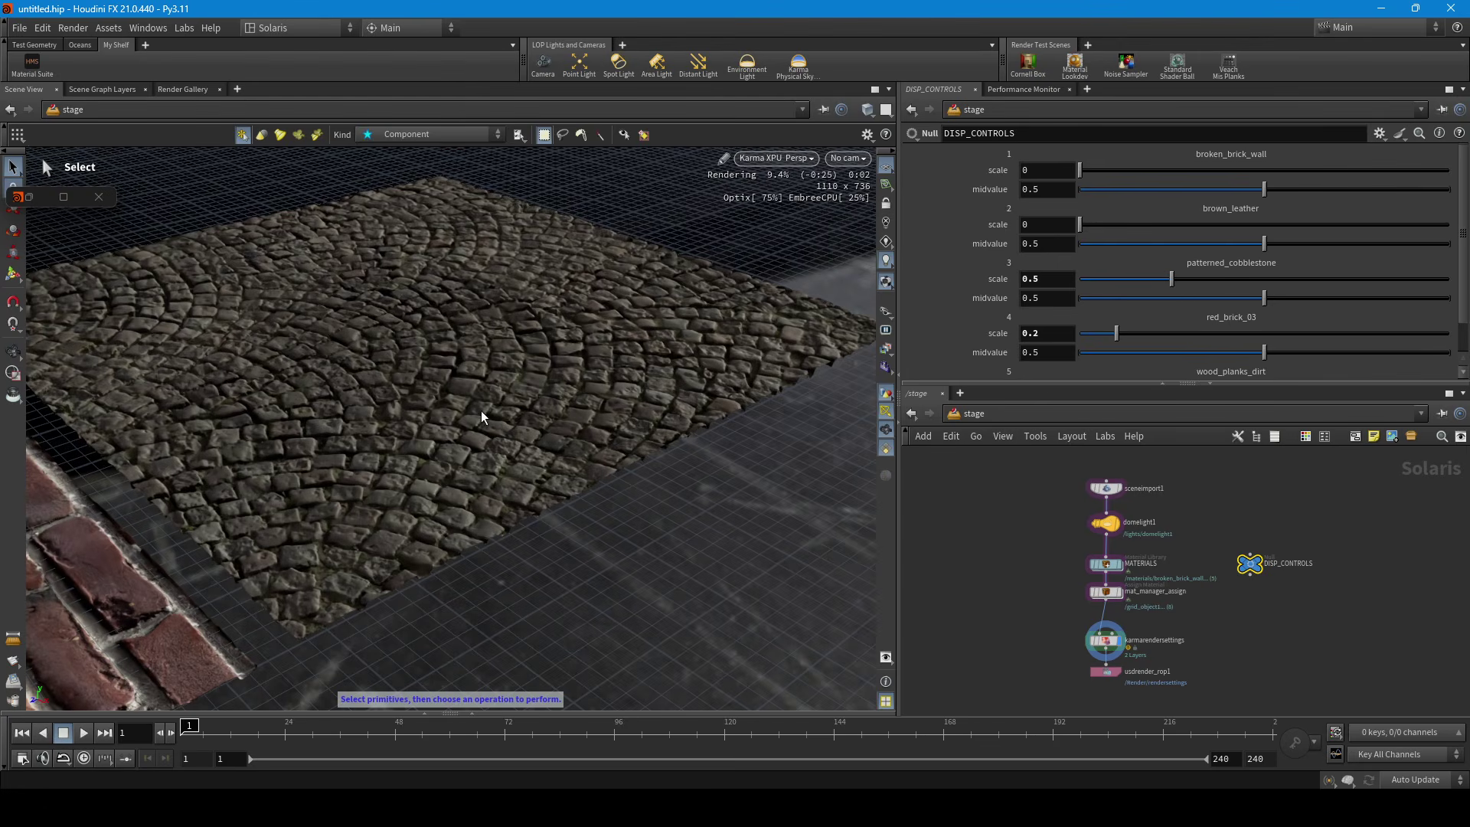
Step: Bring all three grids into view and switch the viewport renderer to Houdini VK, keeping the Material Suite minimized
key(Escape)
drag(465, 406, 551, 379)
key(s)
click(788, 158)
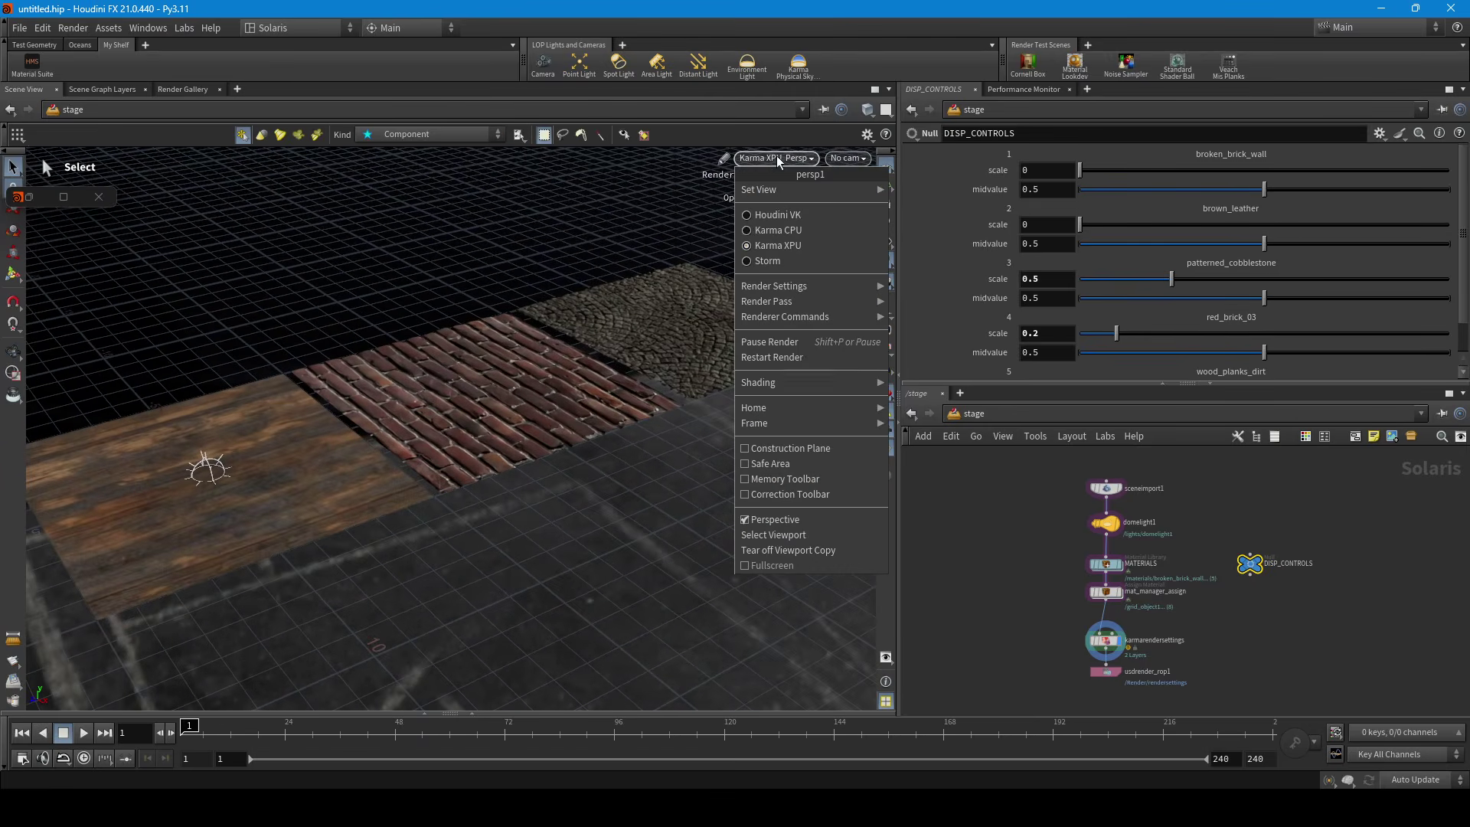
click(777, 208)
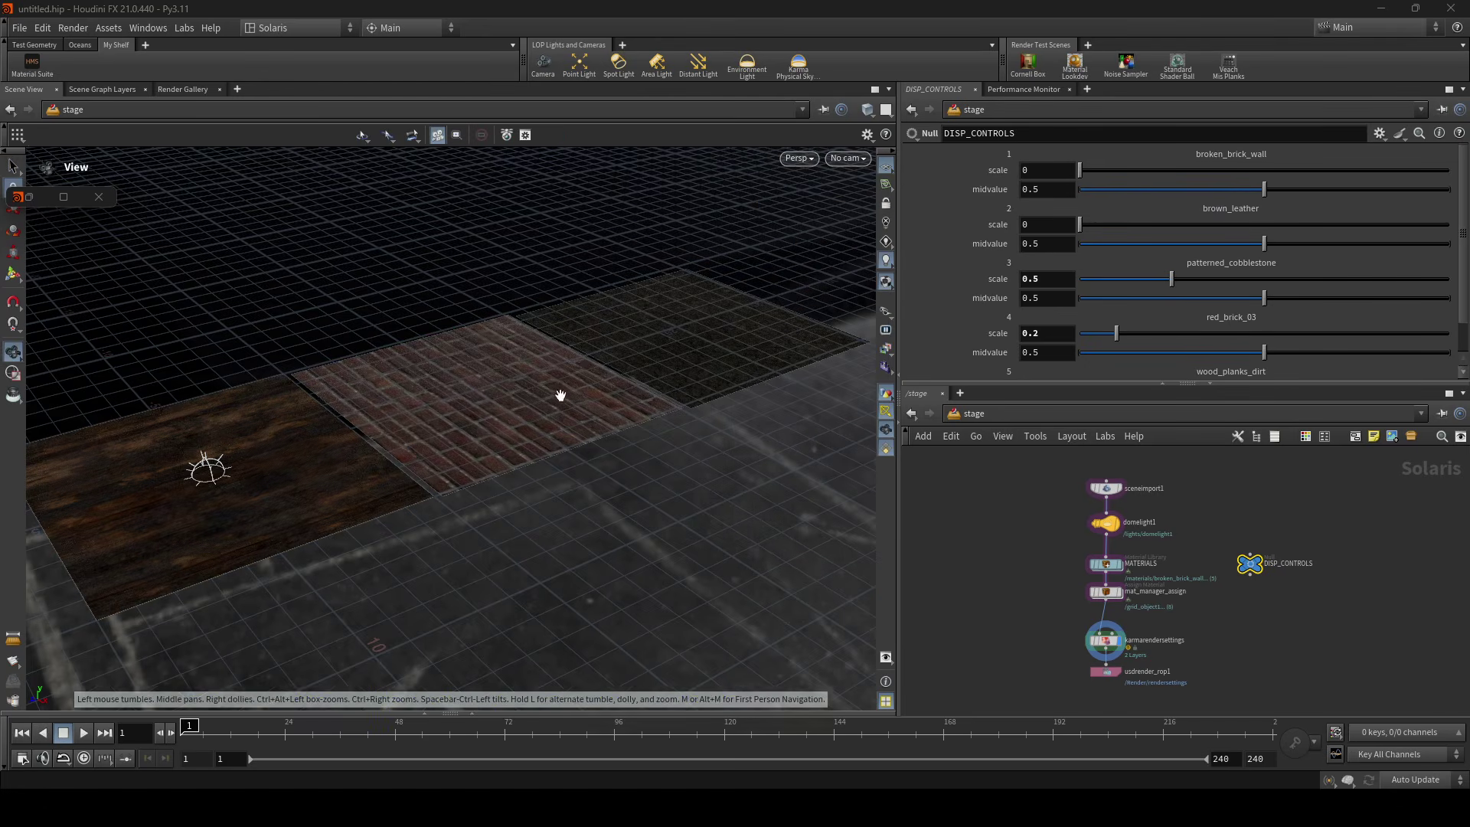
alt+drag(561, 394, 436, 427)
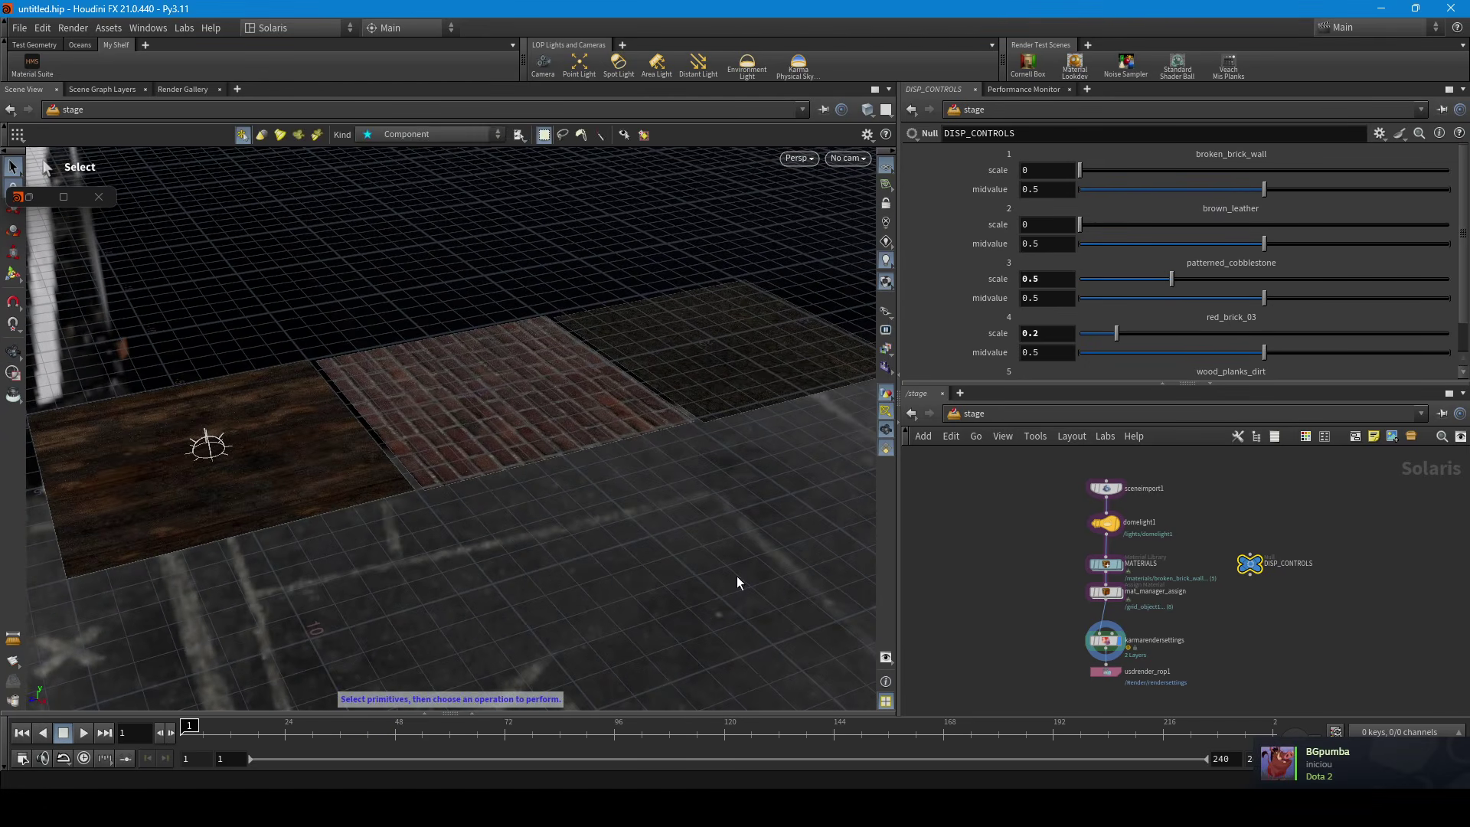
double_click(29, 193)
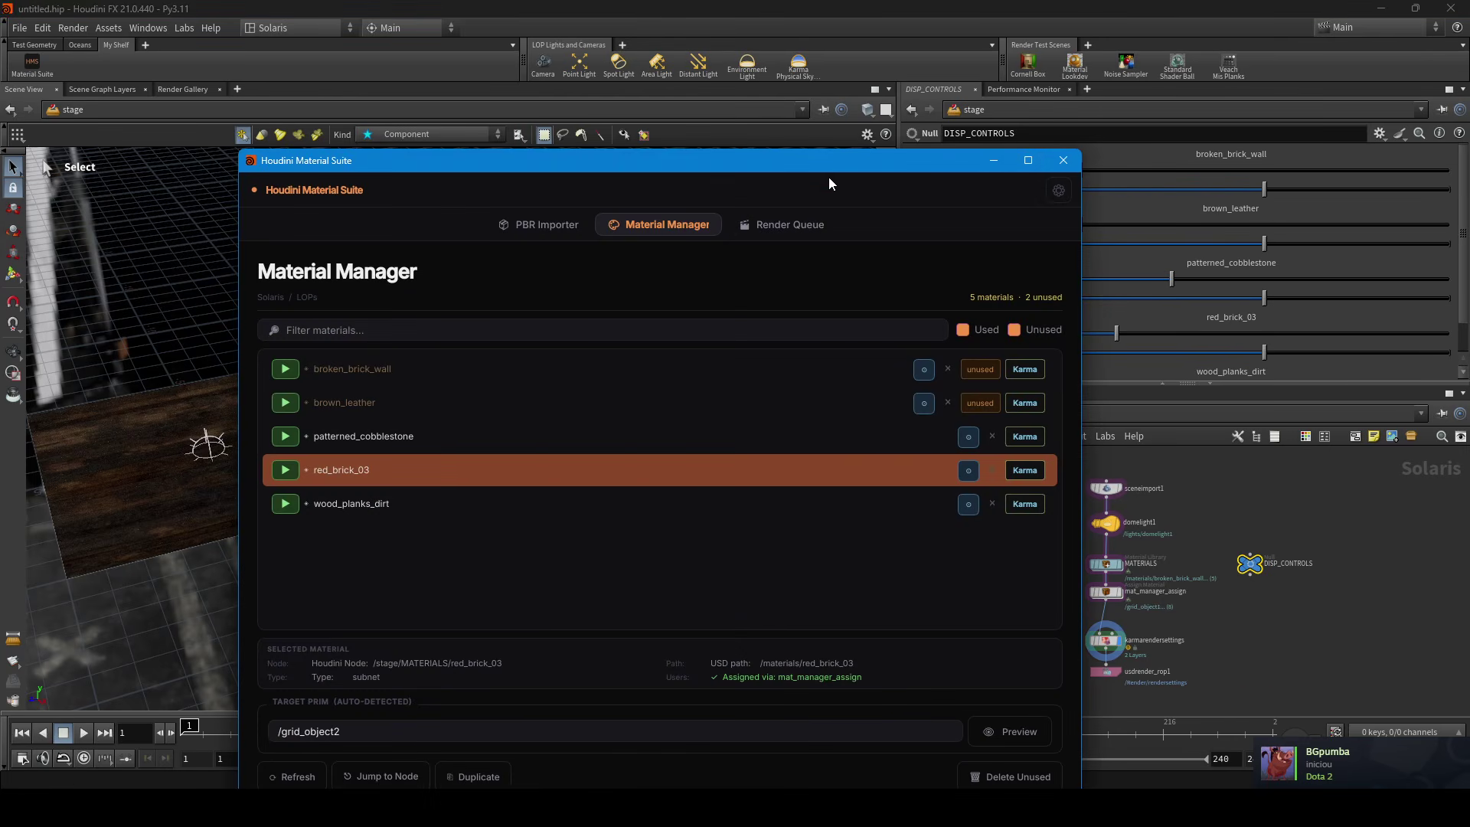
click(981, 160)
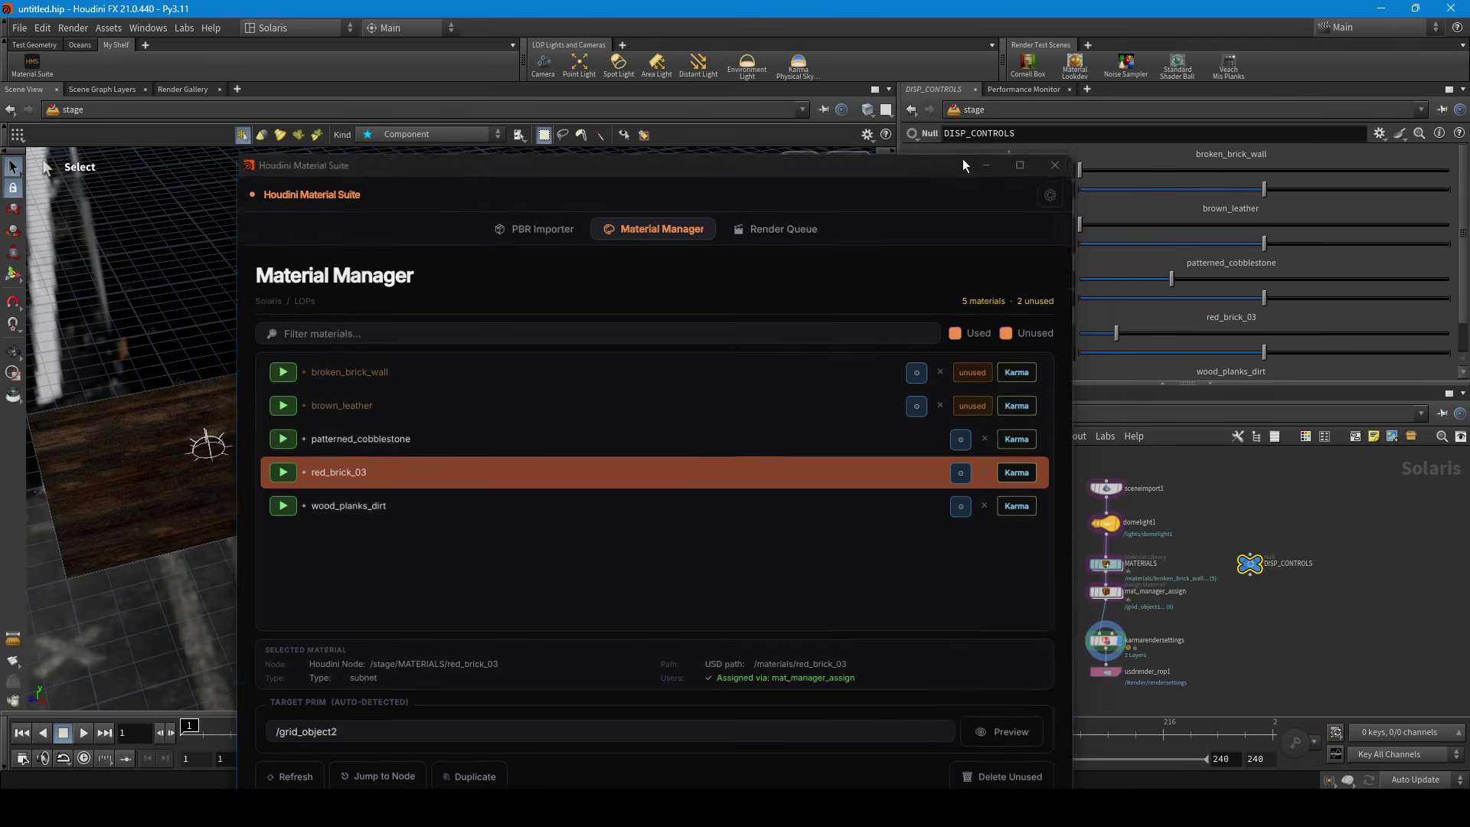
Step: Open the scene file HoudiniTest.hip from the pasted project folder path
click(19, 28)
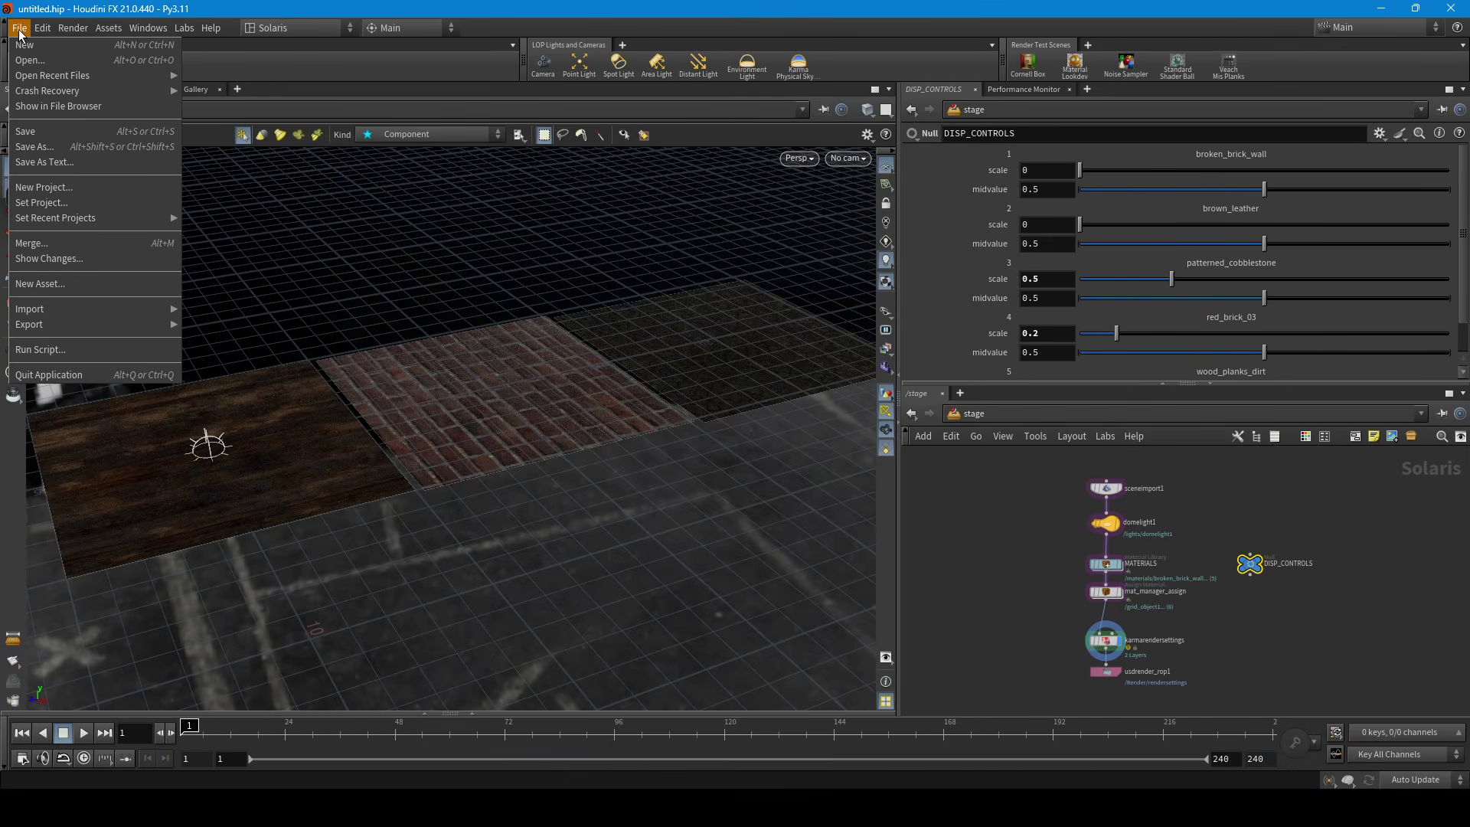
click(30, 60)
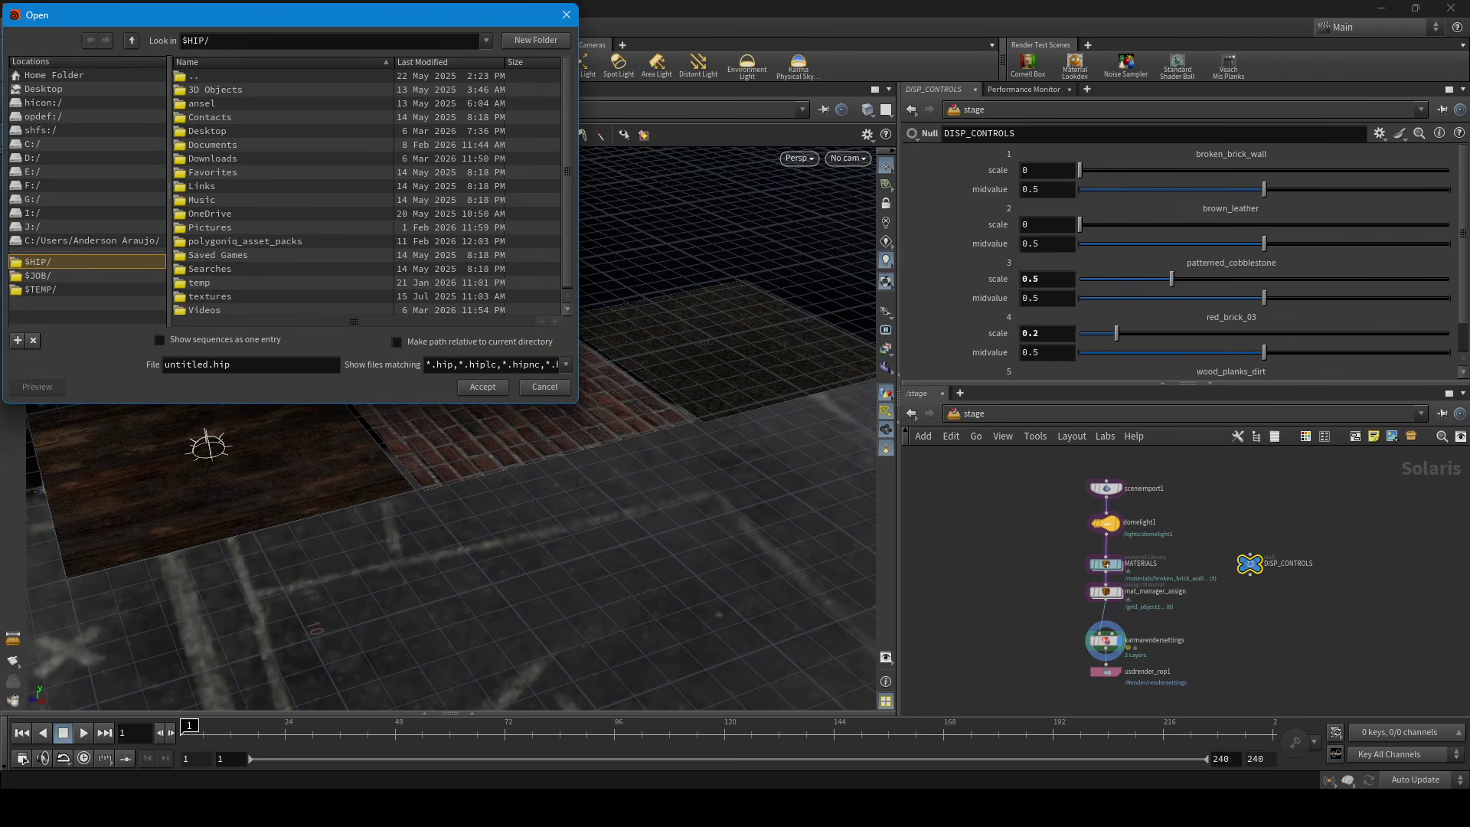
click(379, 39)
key(ctrl+v)
key(Return)
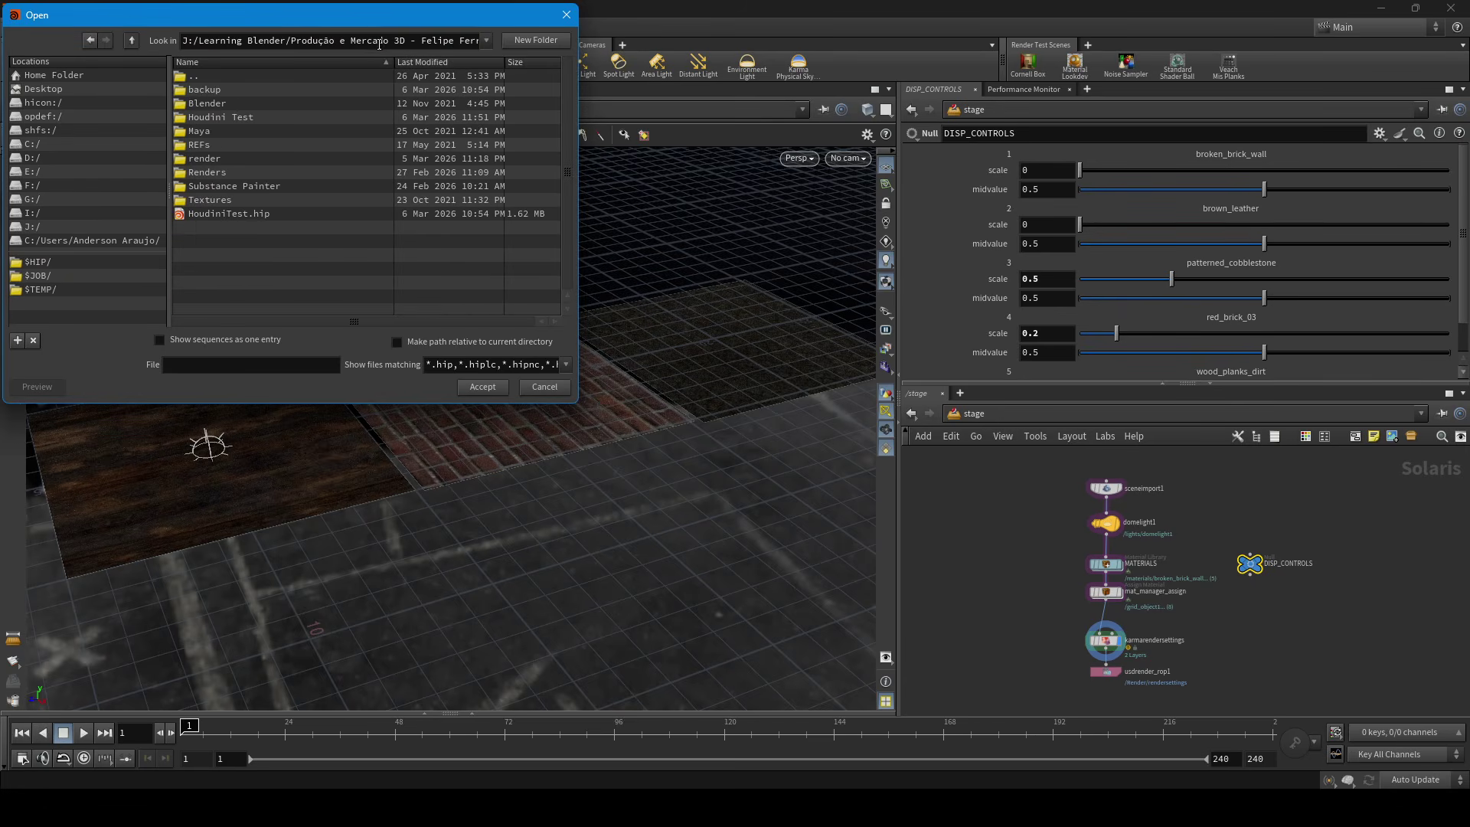
double_click(209, 214)
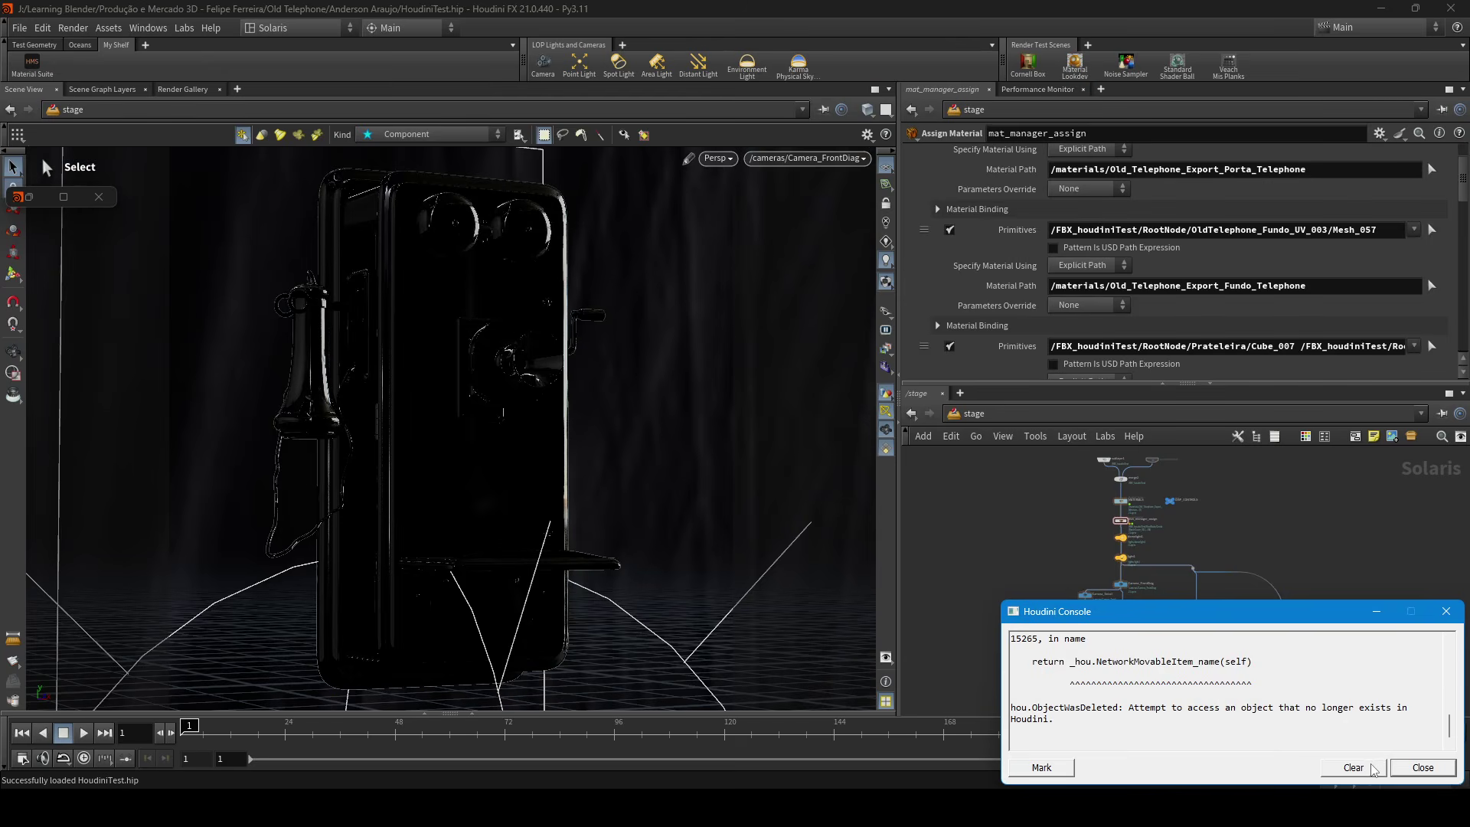
Step: Clear and close the Houdini Console, and minimize the Material Suite window to reveal the telephone scene
click(1351, 767)
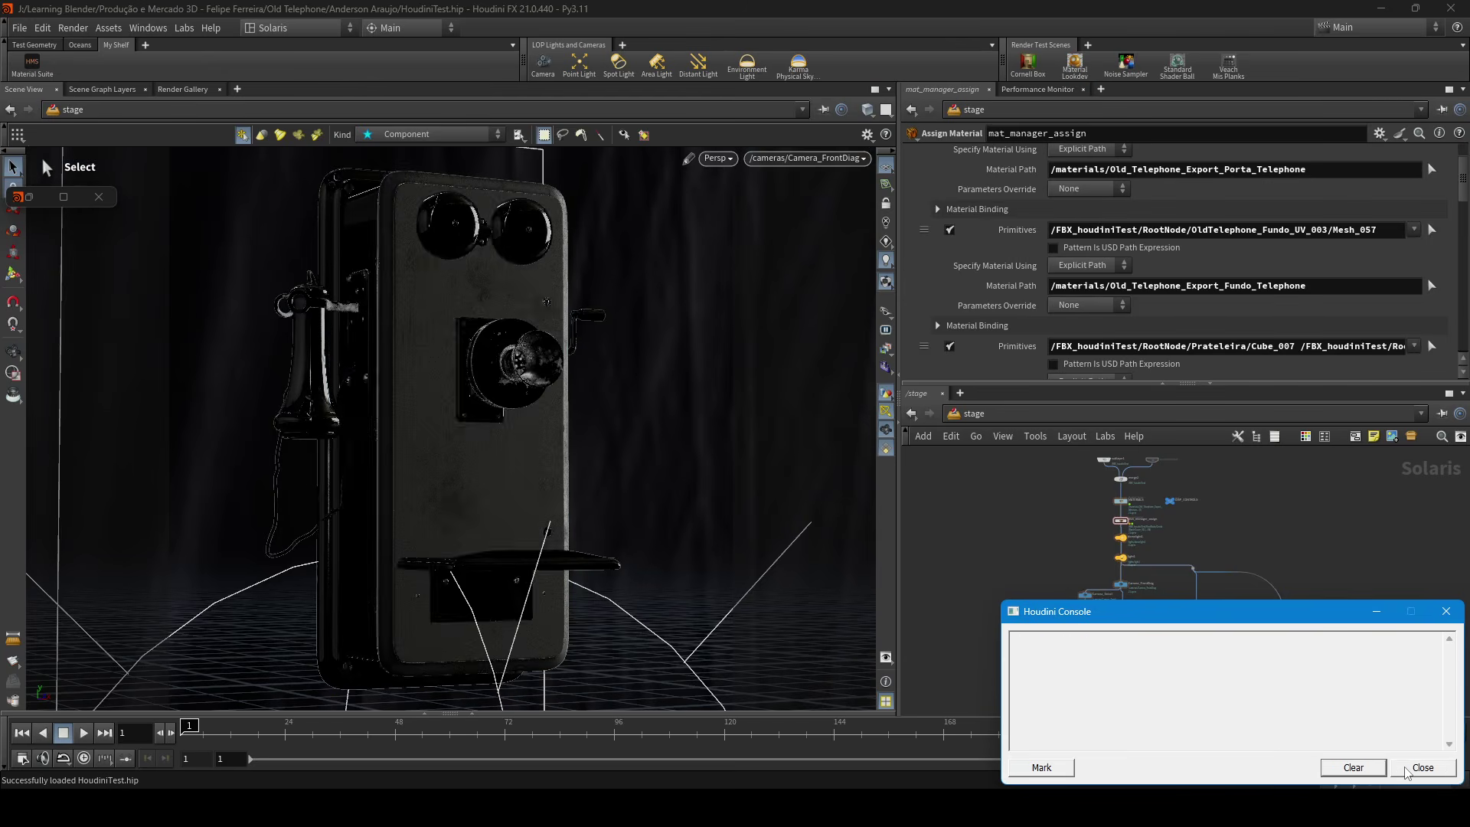
click(1422, 767)
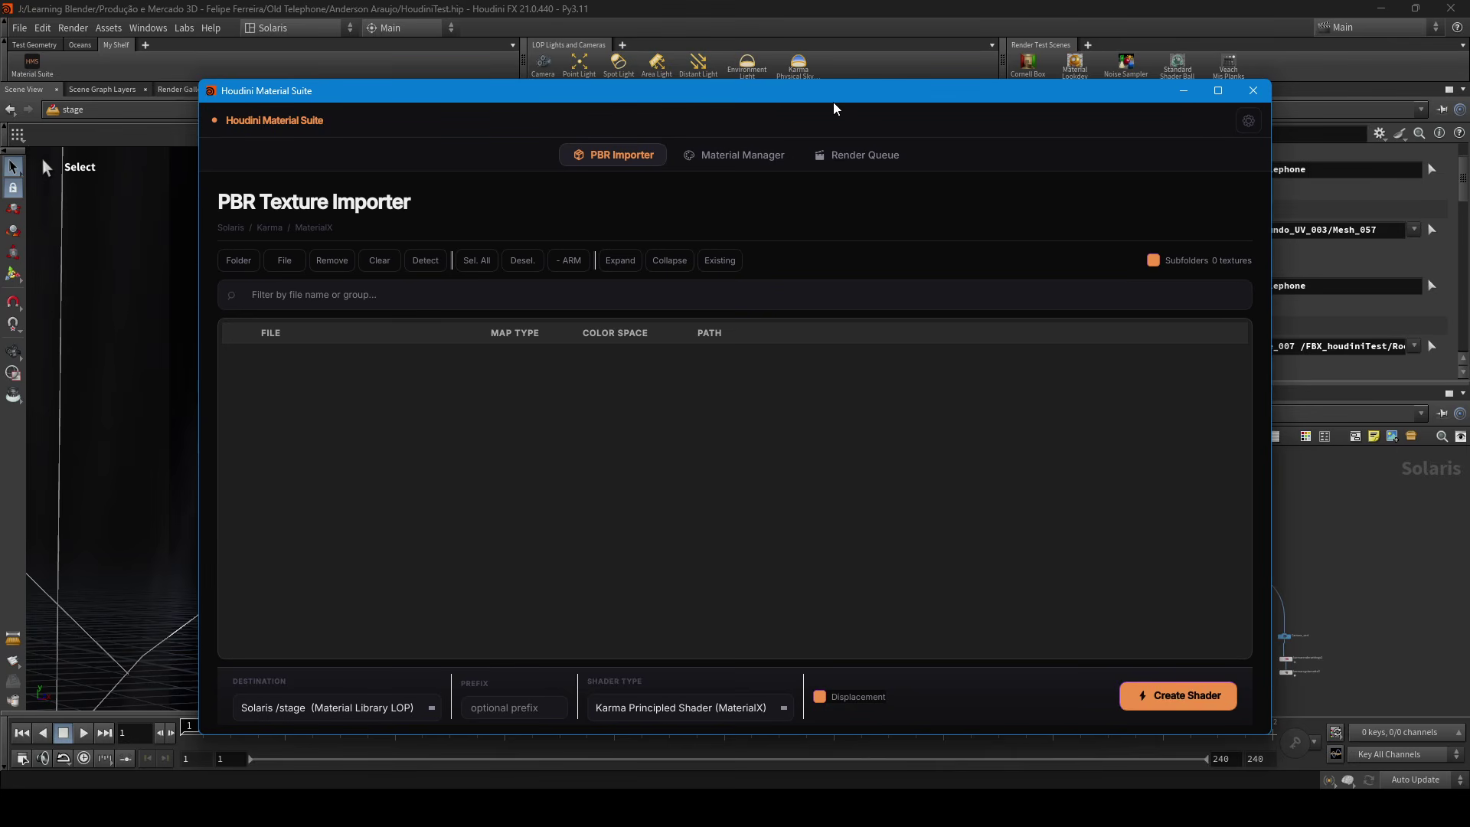
drag(803, 100, 611, 105)
click(1059, 100)
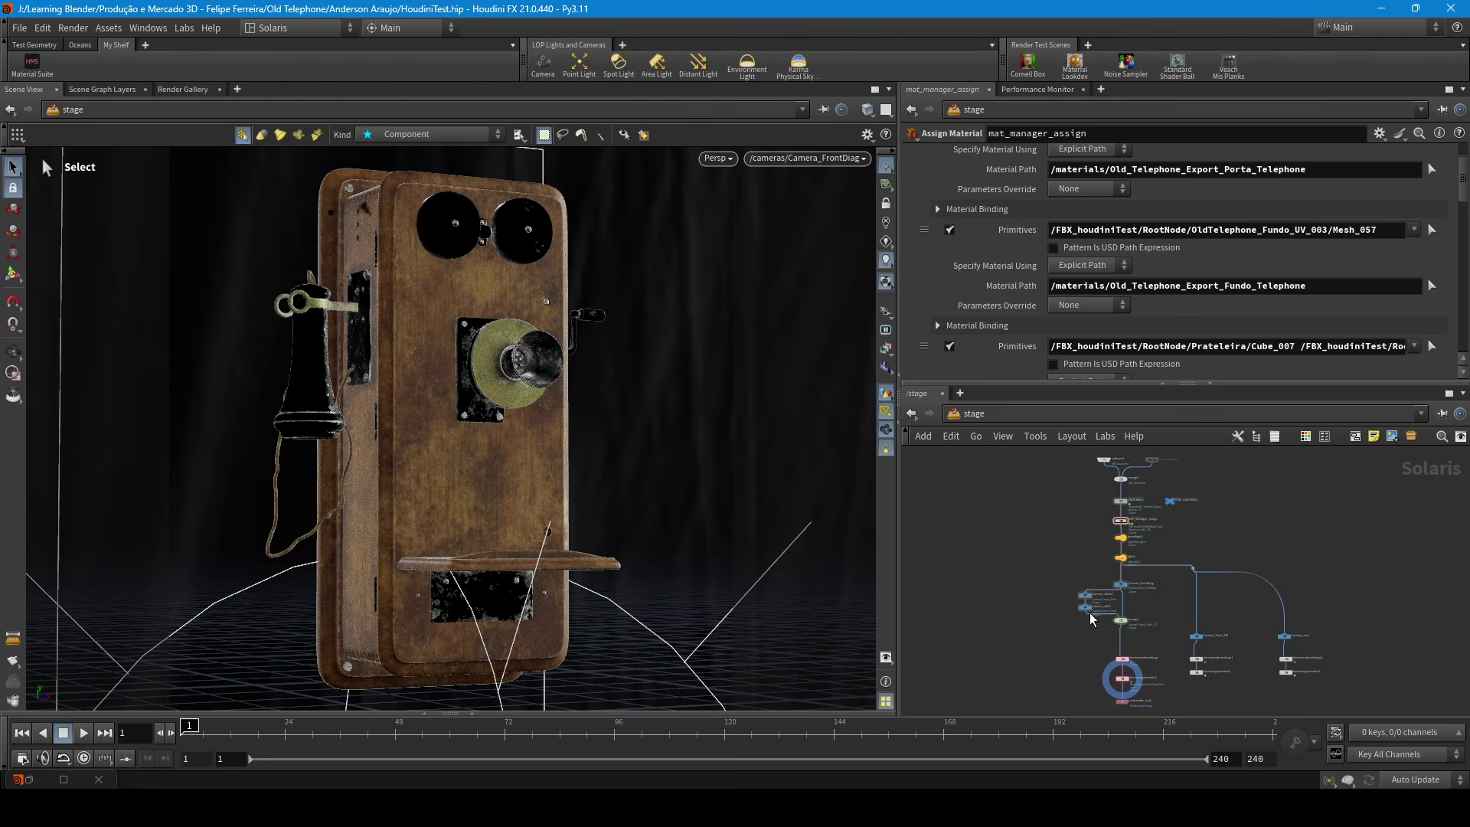
Step: Enable the bypassed sceneimport1 node that feeds merge2 in the stage network
scroll(1093, 612, up, 4)
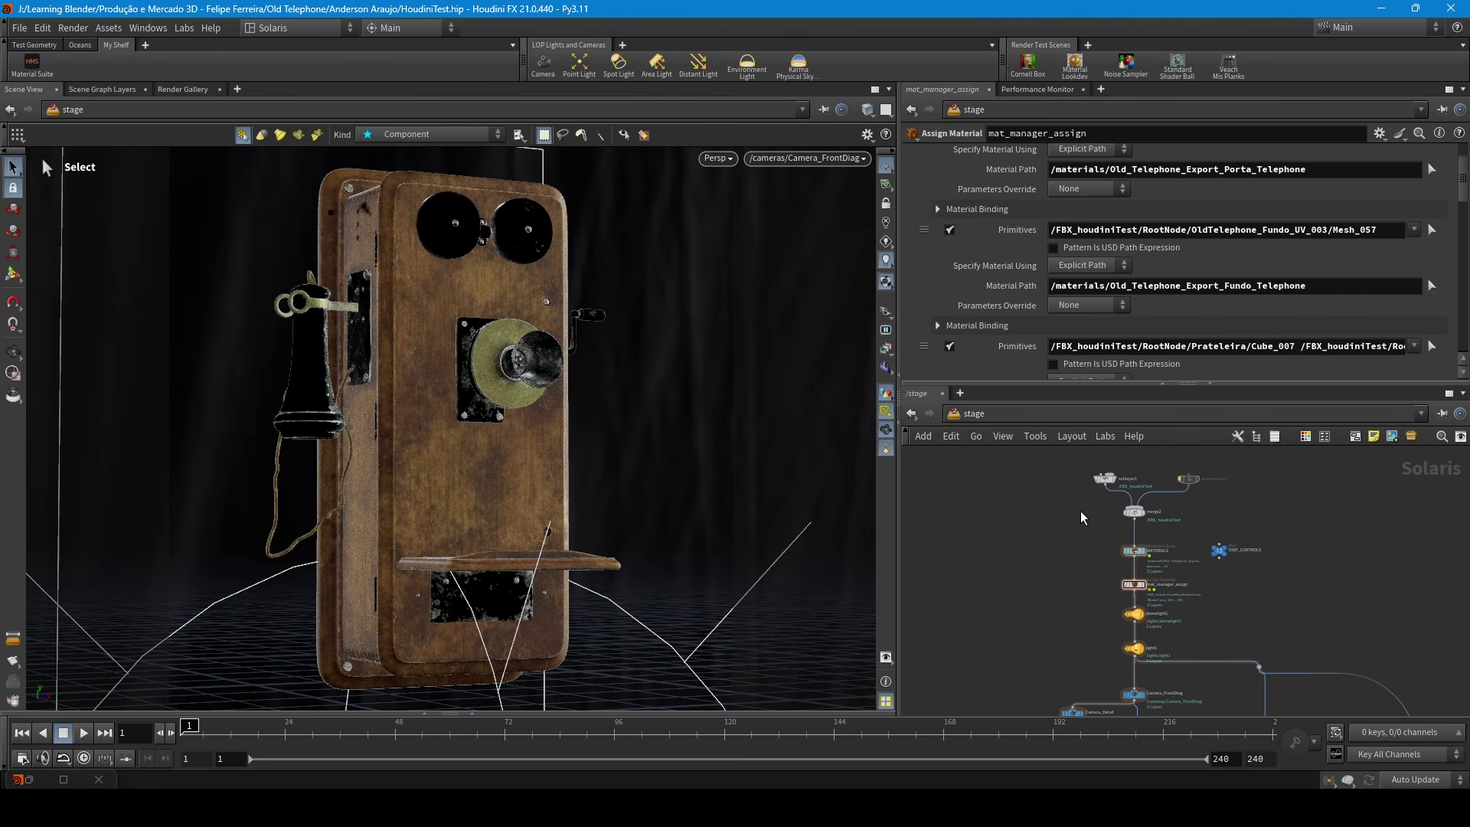
scroll(1082, 518, up, 3)
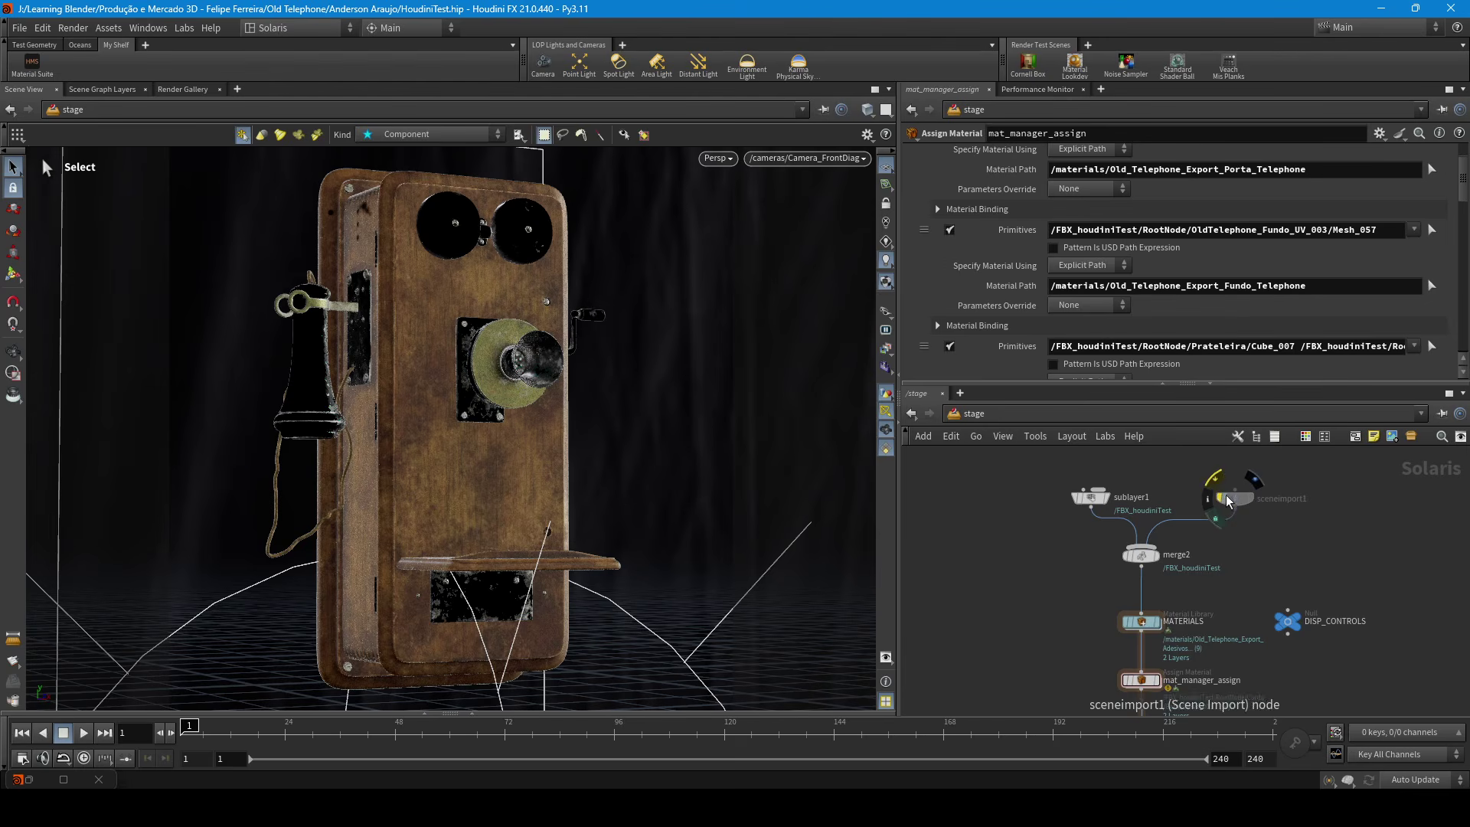
click(1220, 497)
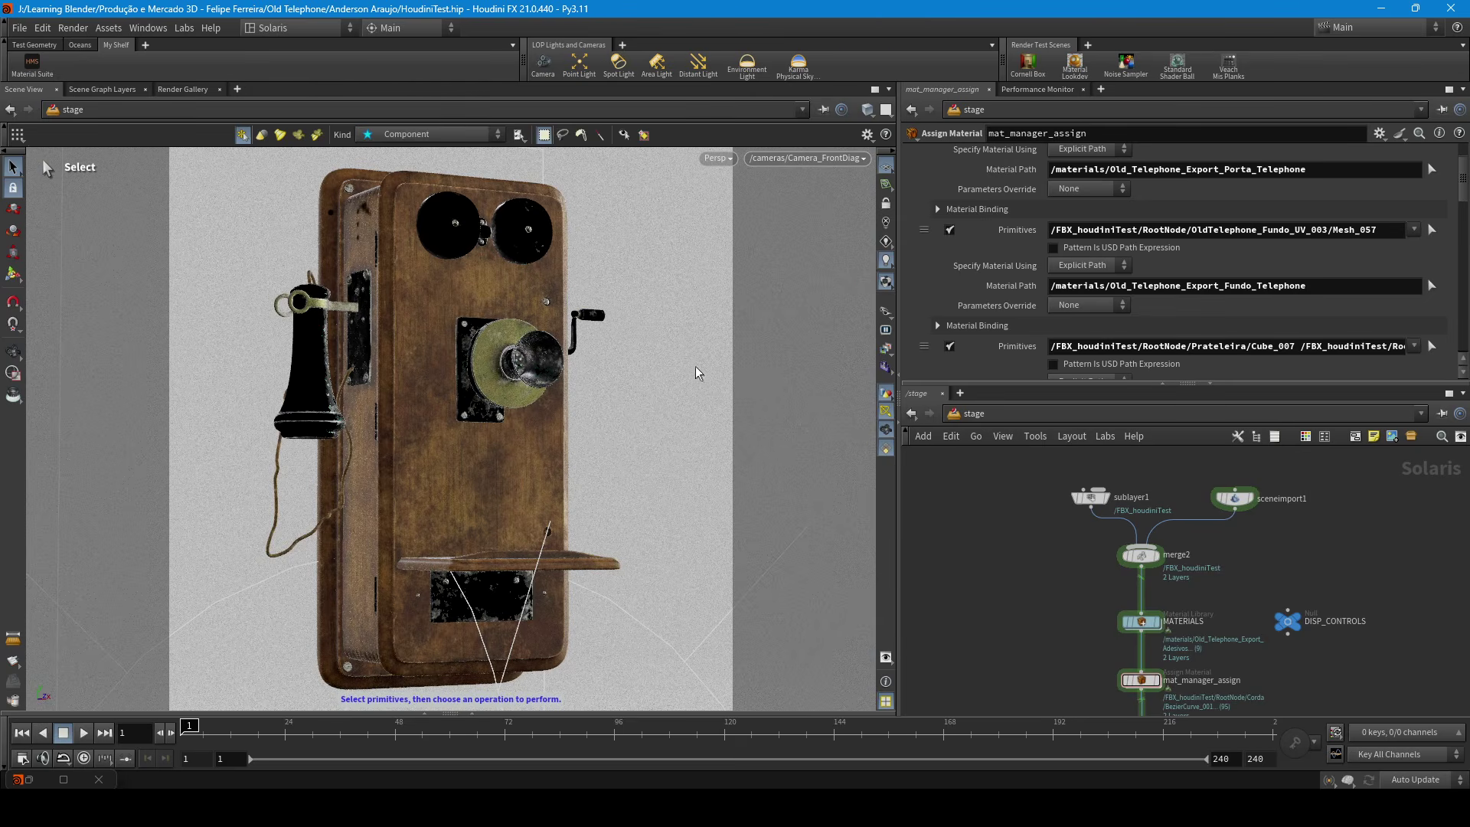
mouse_move(1105, 528)
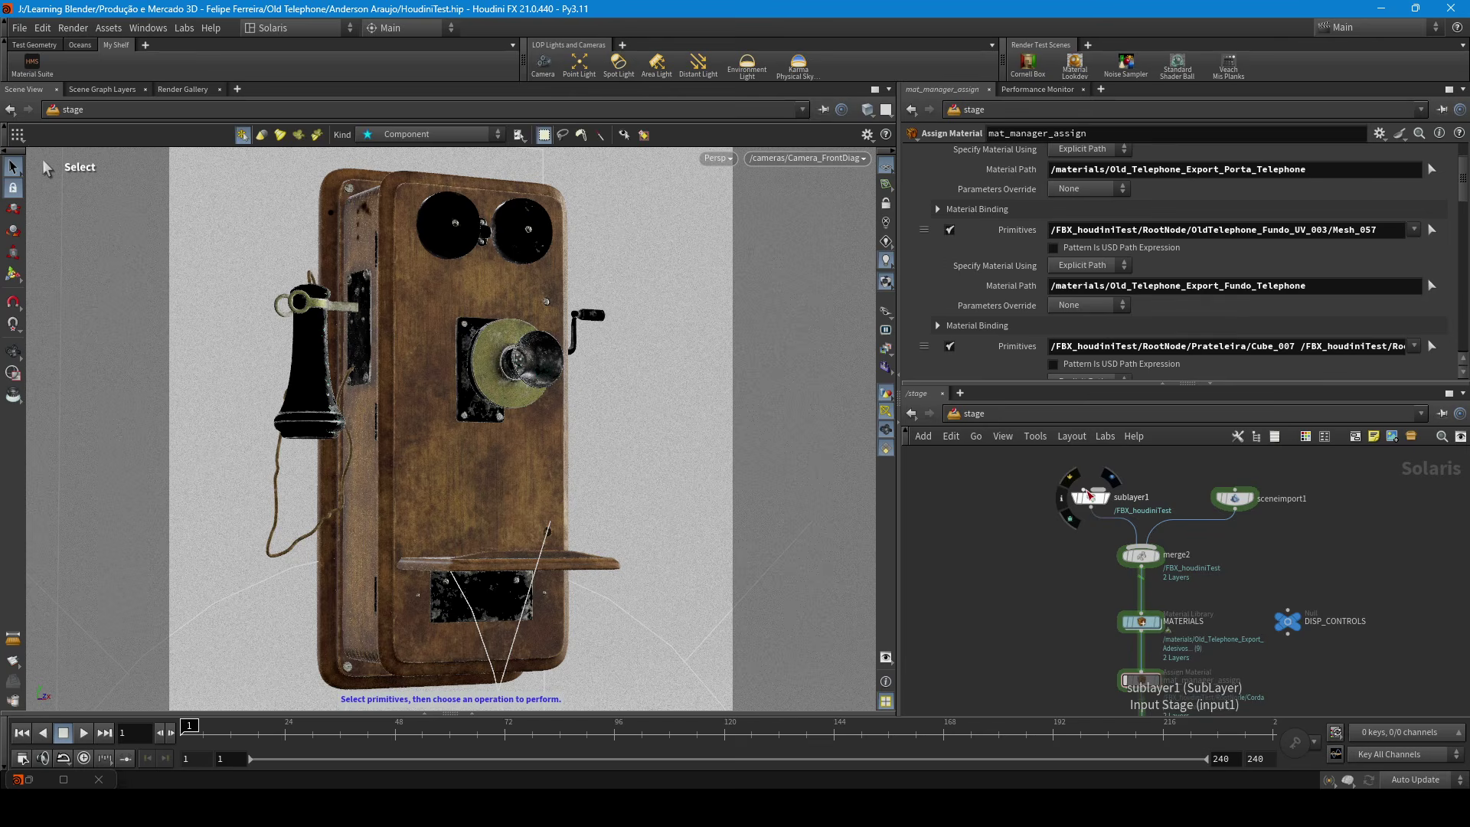
middle_drag(1087, 614, 1089, 601)
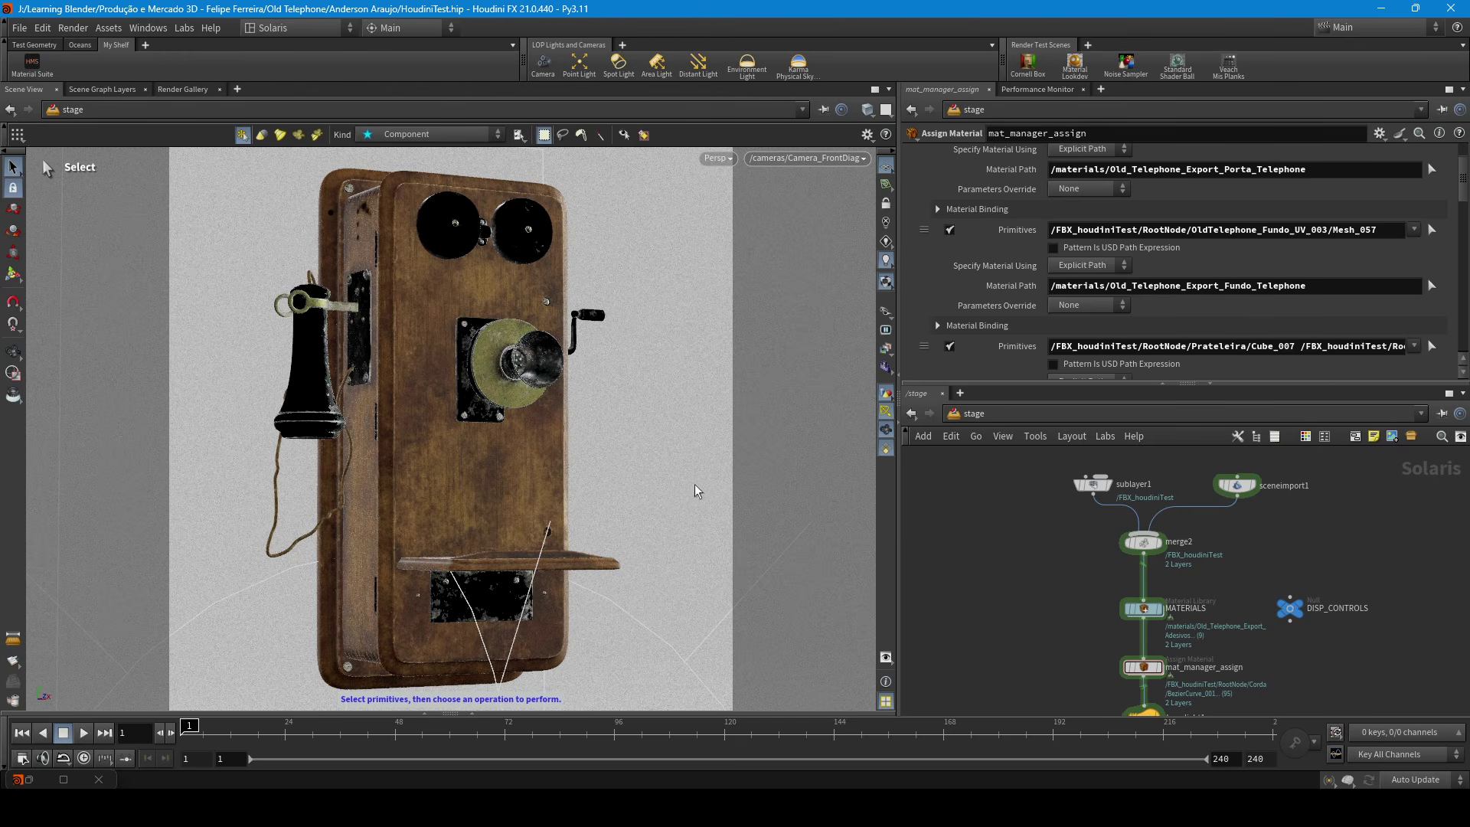
Step: Review the telephone's Karma materials in the Material Manager of the Material Suite, then minimize the suite
click(30, 779)
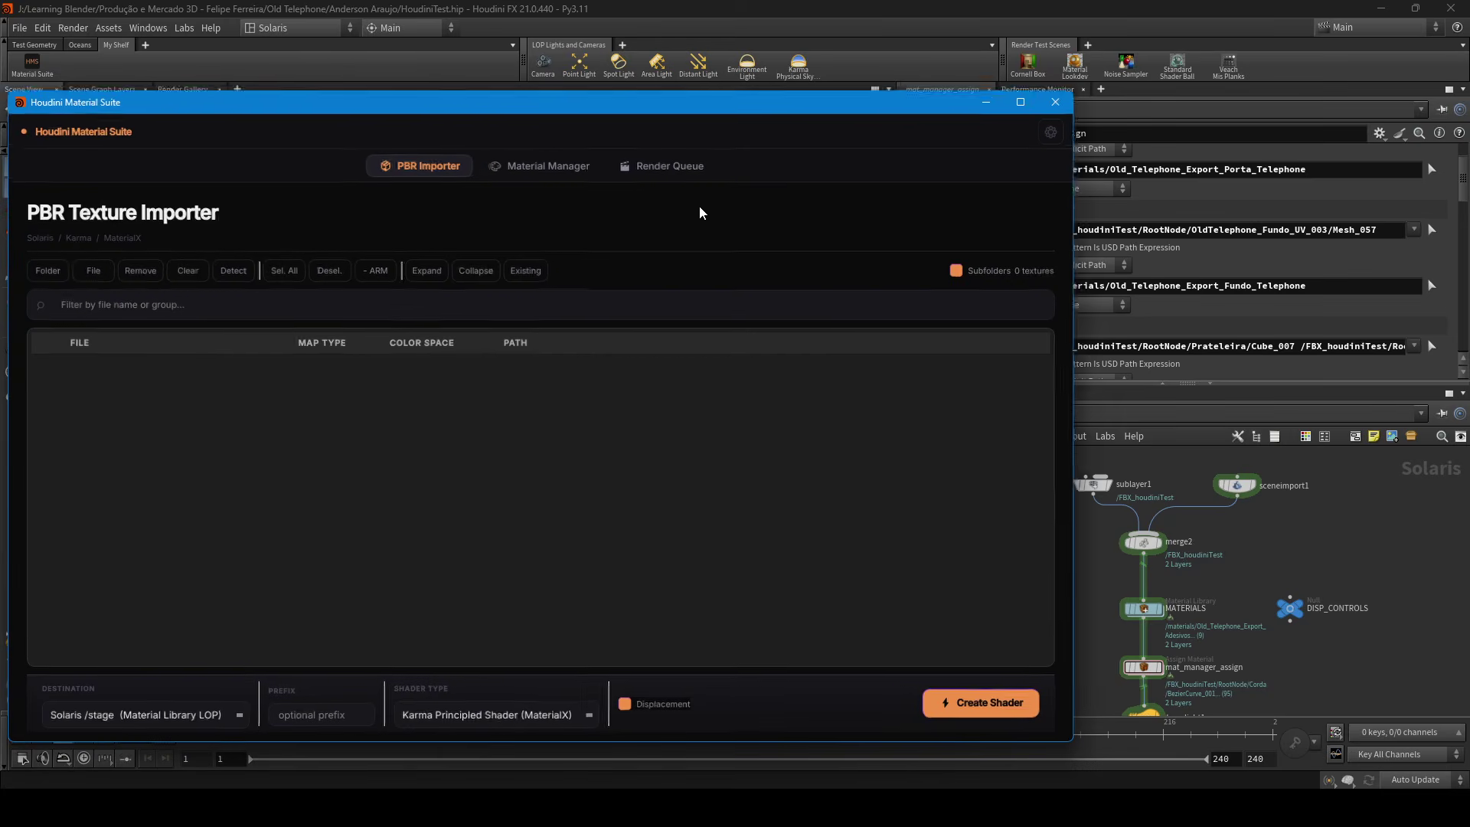
click(529, 163)
drag(447, 106, 861, 82)
scroll(582, 344, down, 2)
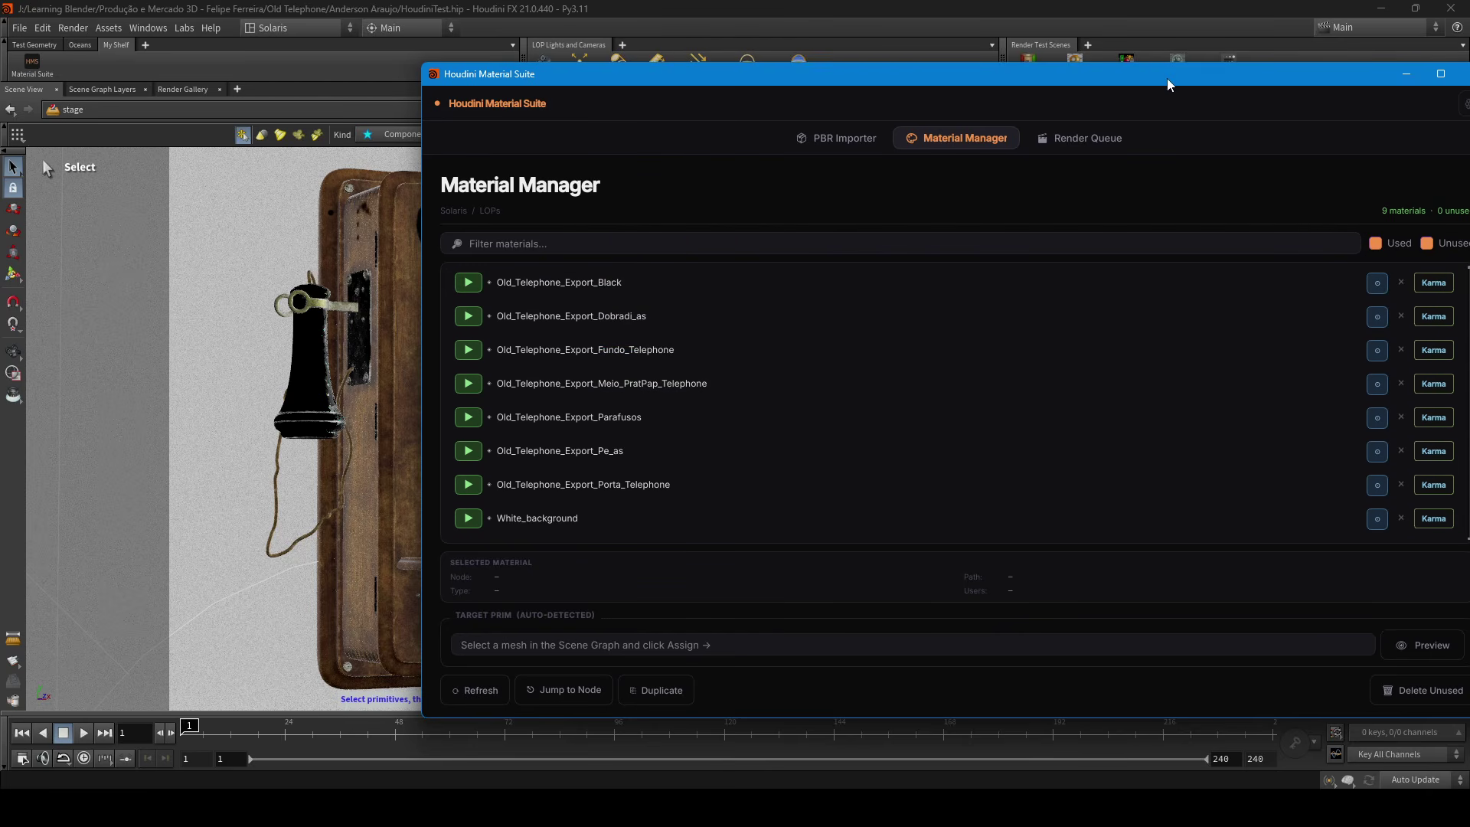
drag(1167, 78, 981, 94)
click(1220, 92)
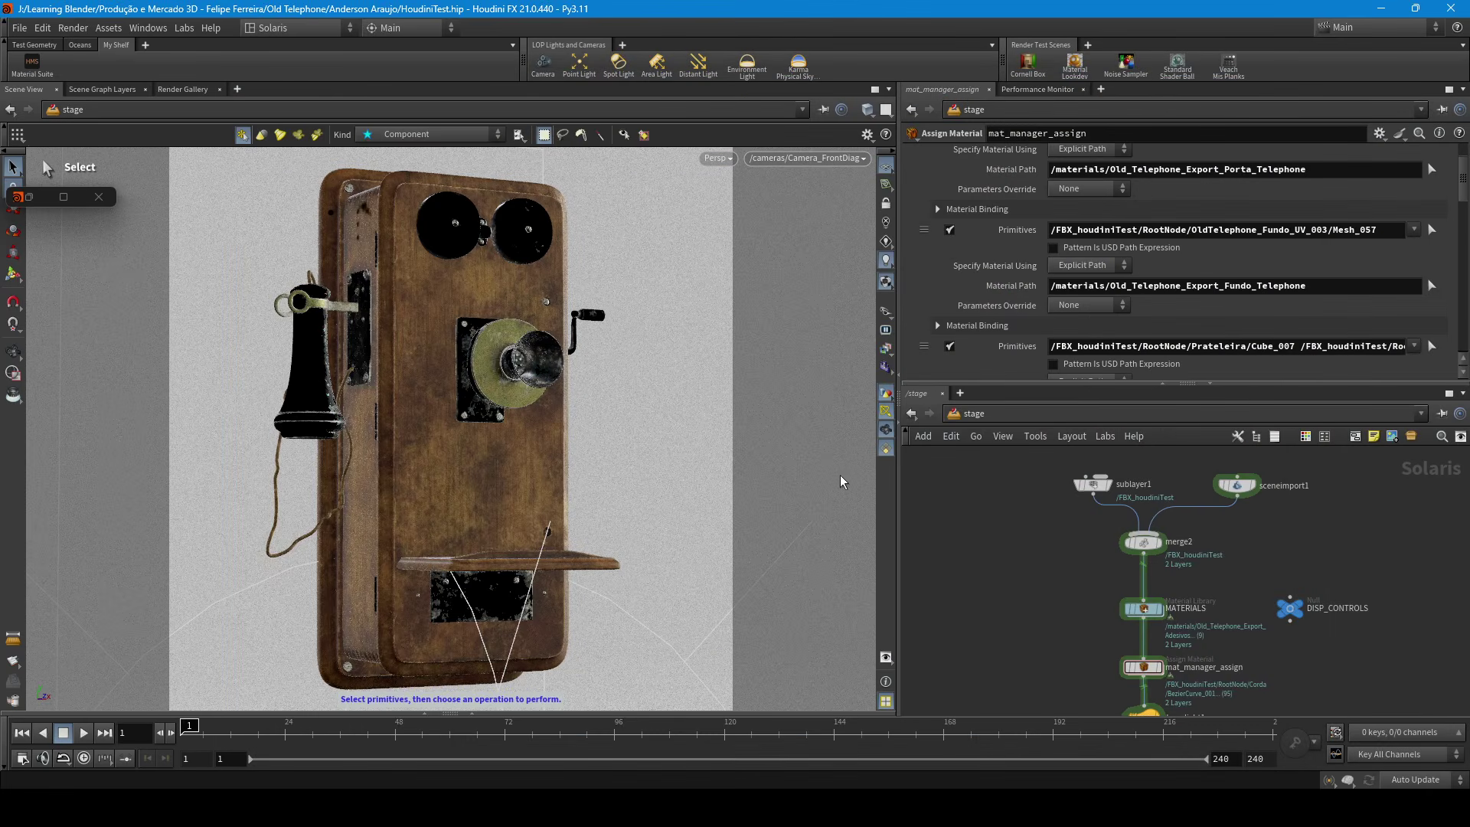
Step: Display the output of the sublayer1 node to view the whole imported telephone
click(1108, 489)
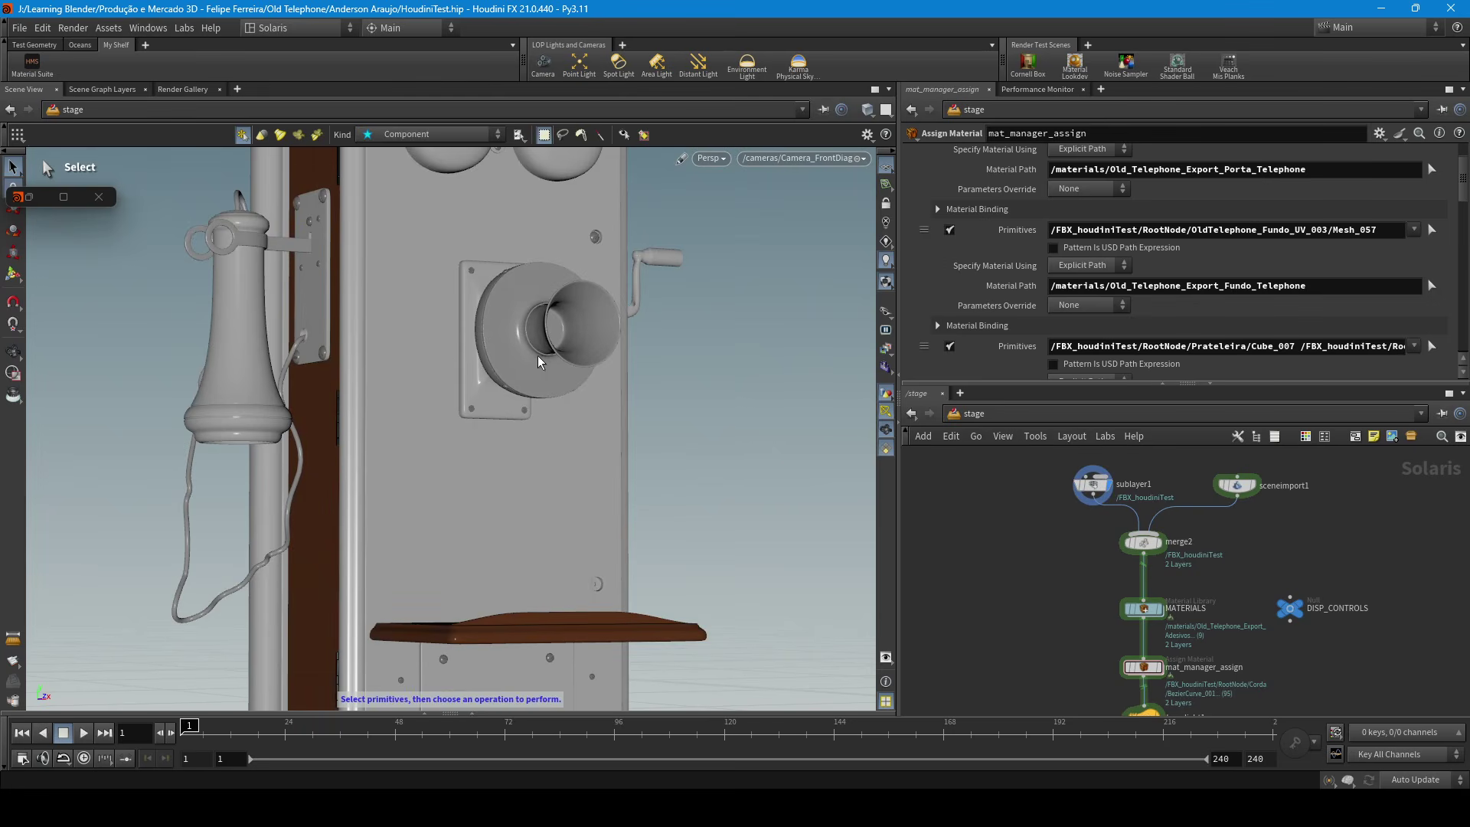
key(alt)
alt+right_drag(532, 352, 462, 364)
alt+drag(462, 364, 509, 397)
Step: Restore the Material Suite and compare the Old_Telephone_Export Karma materials with the imported USD Preview materials in the Material Manager
click(29, 197)
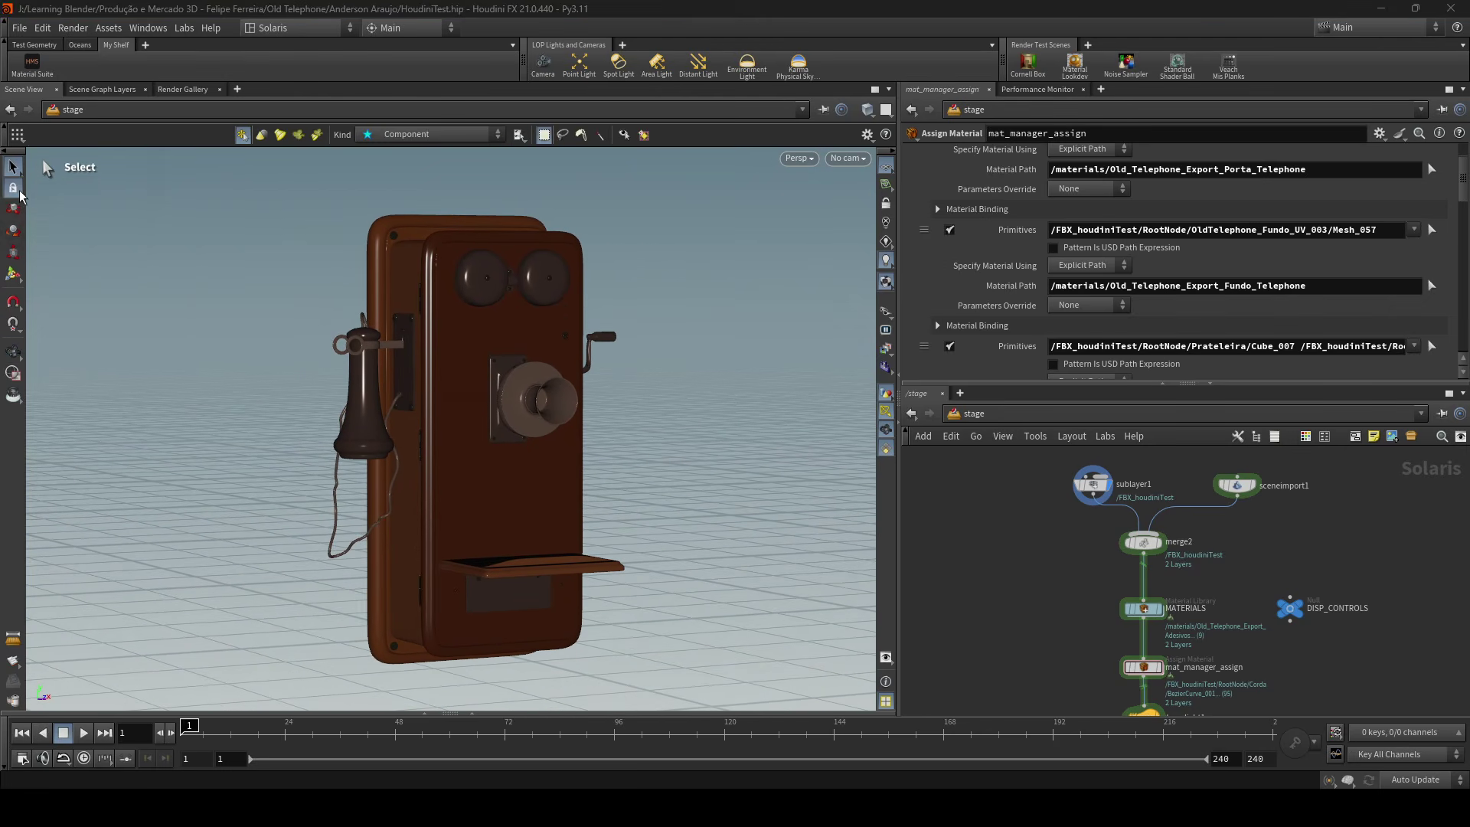
drag(742, 97, 925, 81)
scroll(922, 306, down, 2)
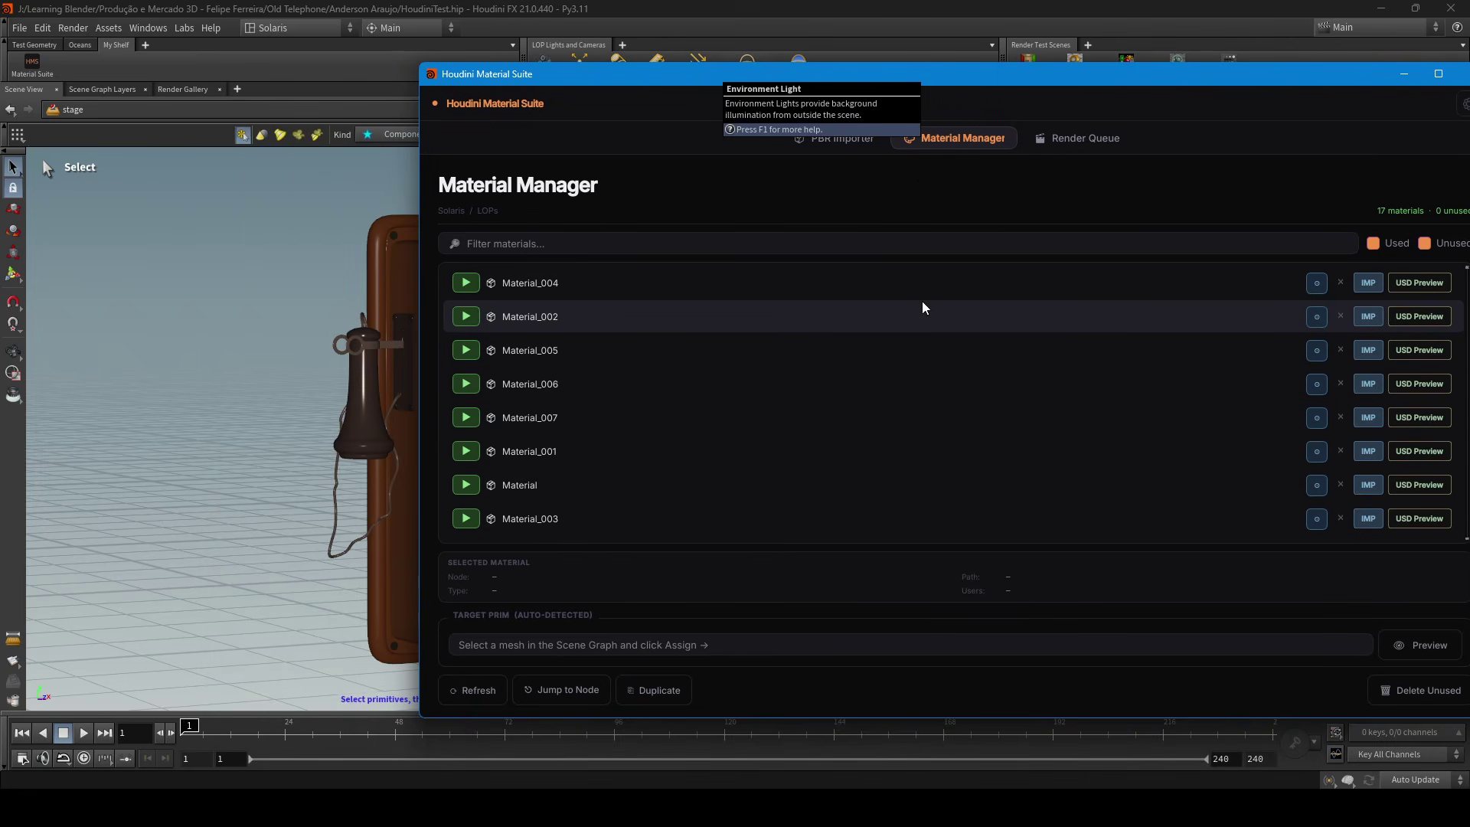
scroll(532, 285, down, 3)
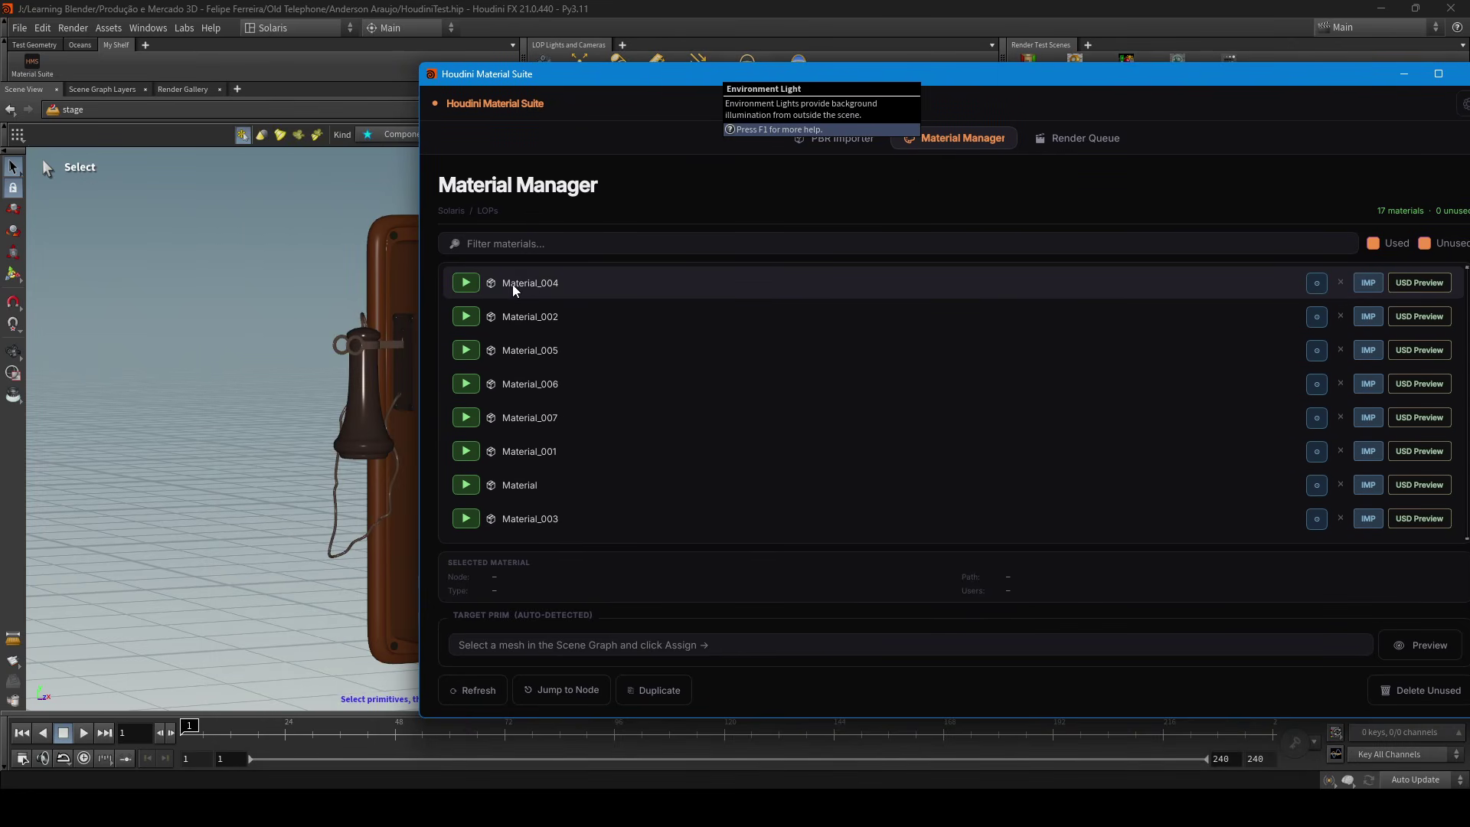
drag(705, 87, 930, 89)
scroll(768, 351, up, 3)
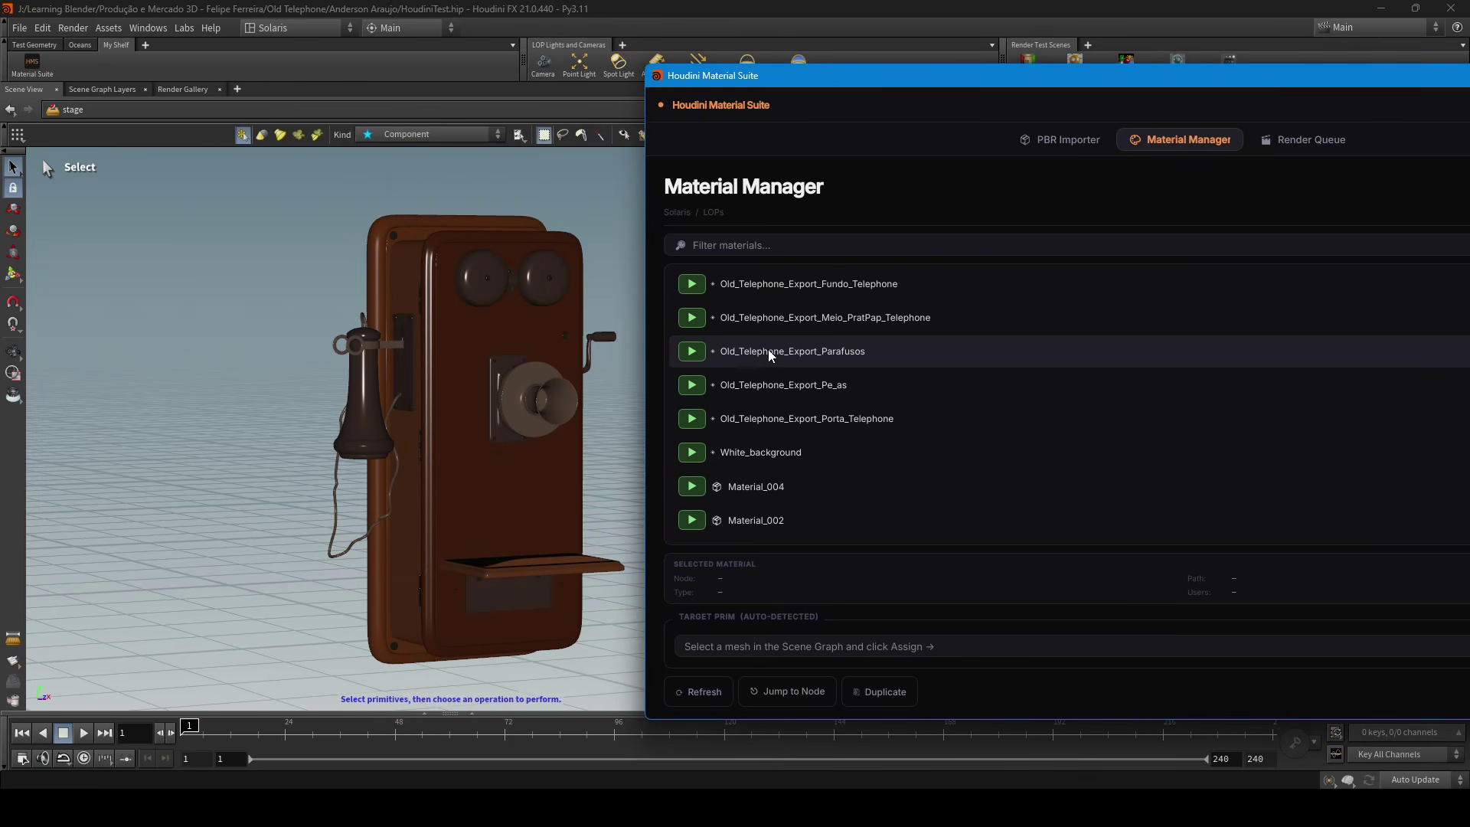
scroll(845, 374, down, 3)
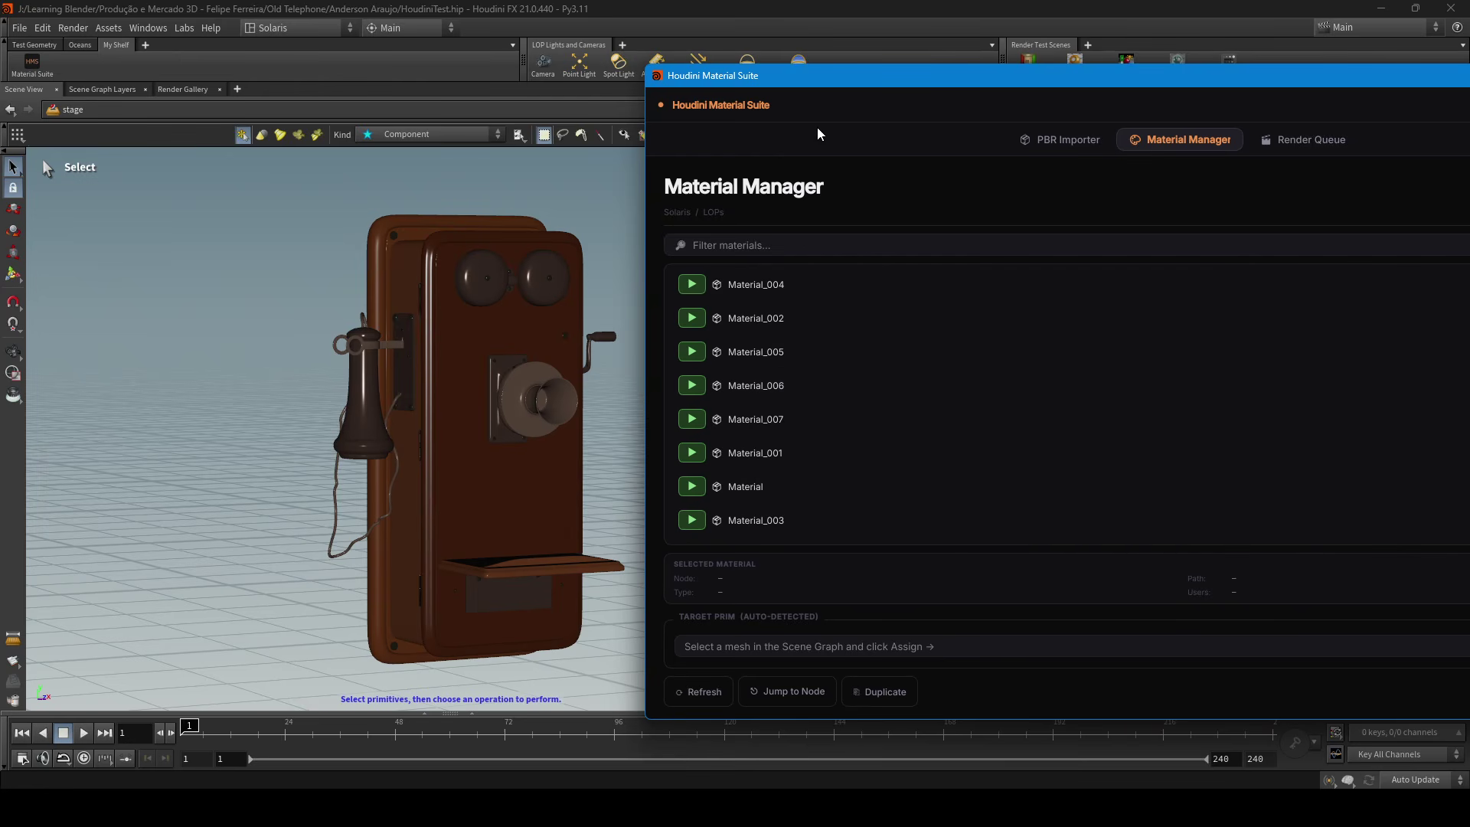
Step: With telephone and material list side by side, select the meshes using Material_004, Material_002, Material_005, Material_006, Material_007, Material_001 and Material in turn
alt+middle_drag(512, 302, 337, 295)
drag(1047, 83, 824, 66)
click(348, 343)
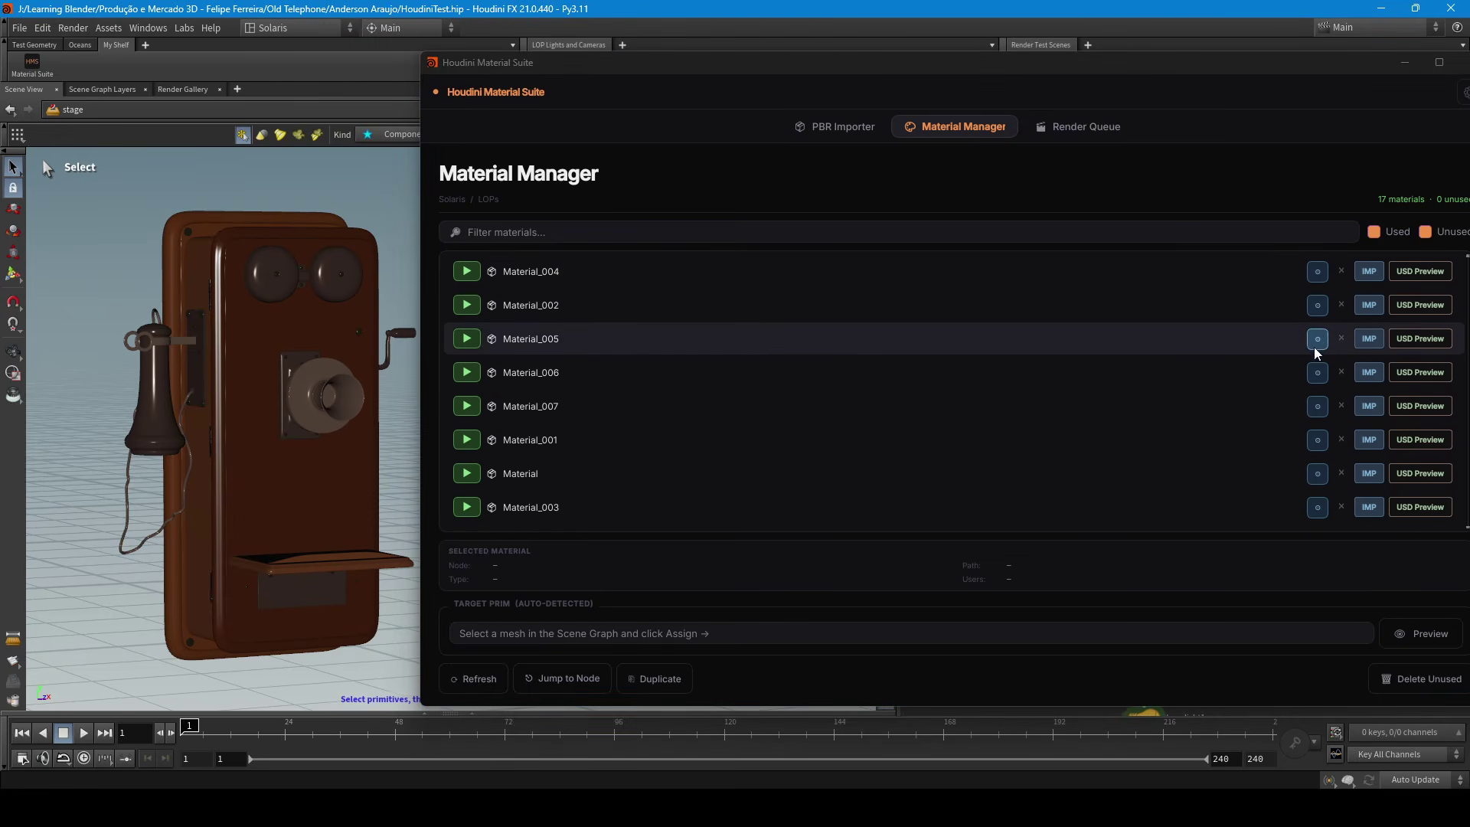
click(1318, 274)
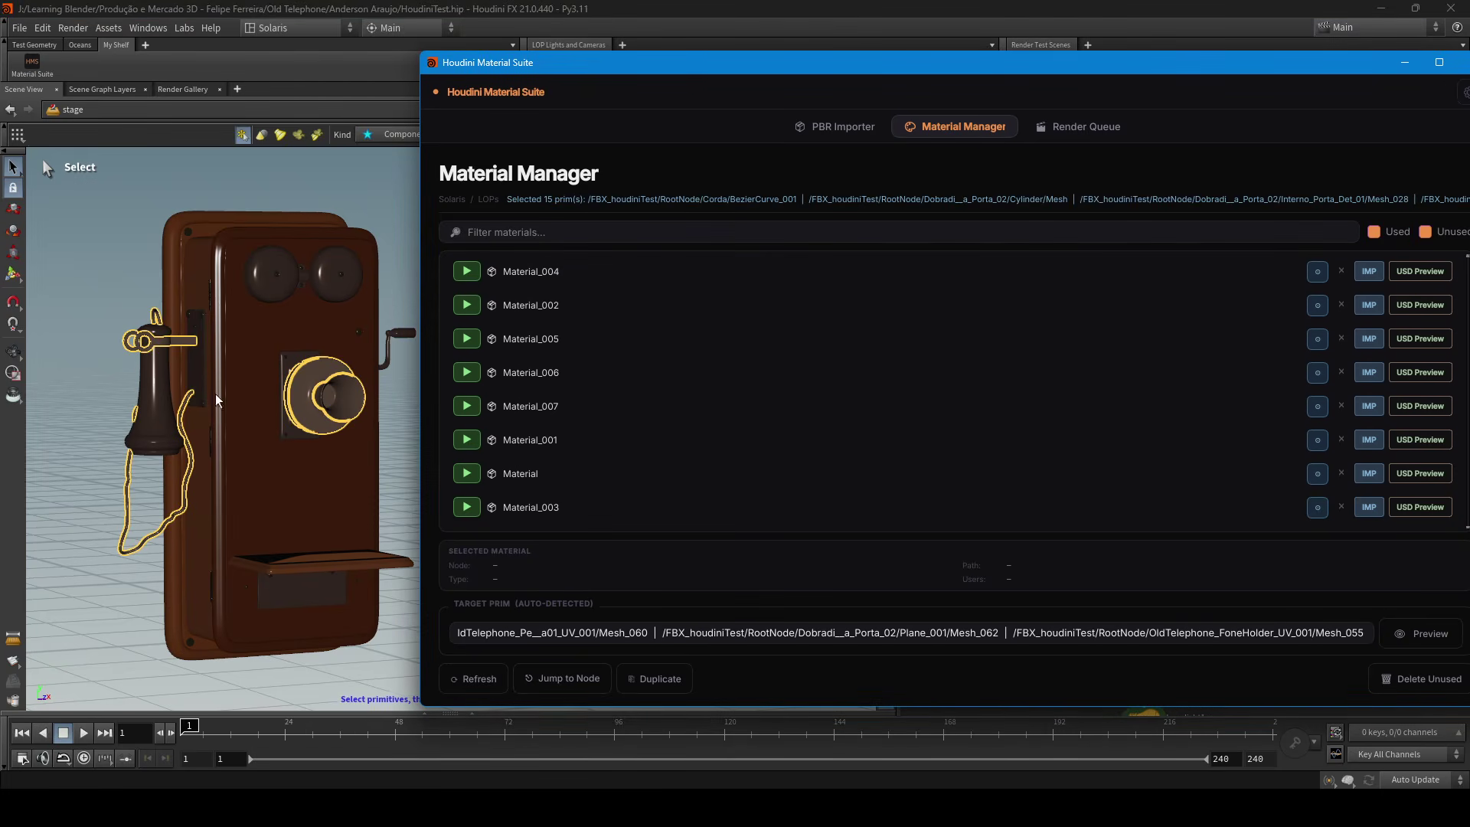
click(1316, 306)
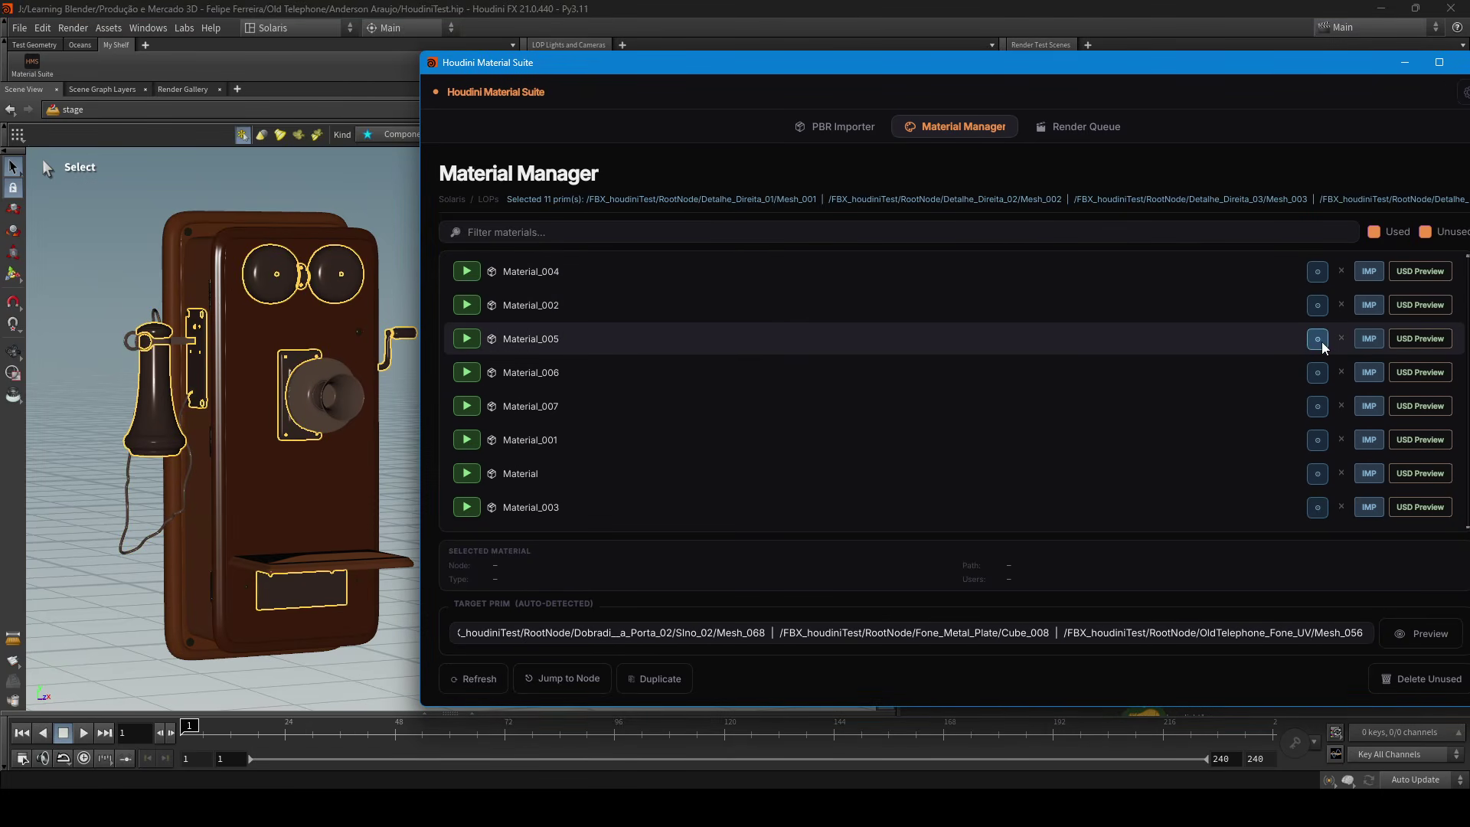
click(1317, 338)
click(1323, 372)
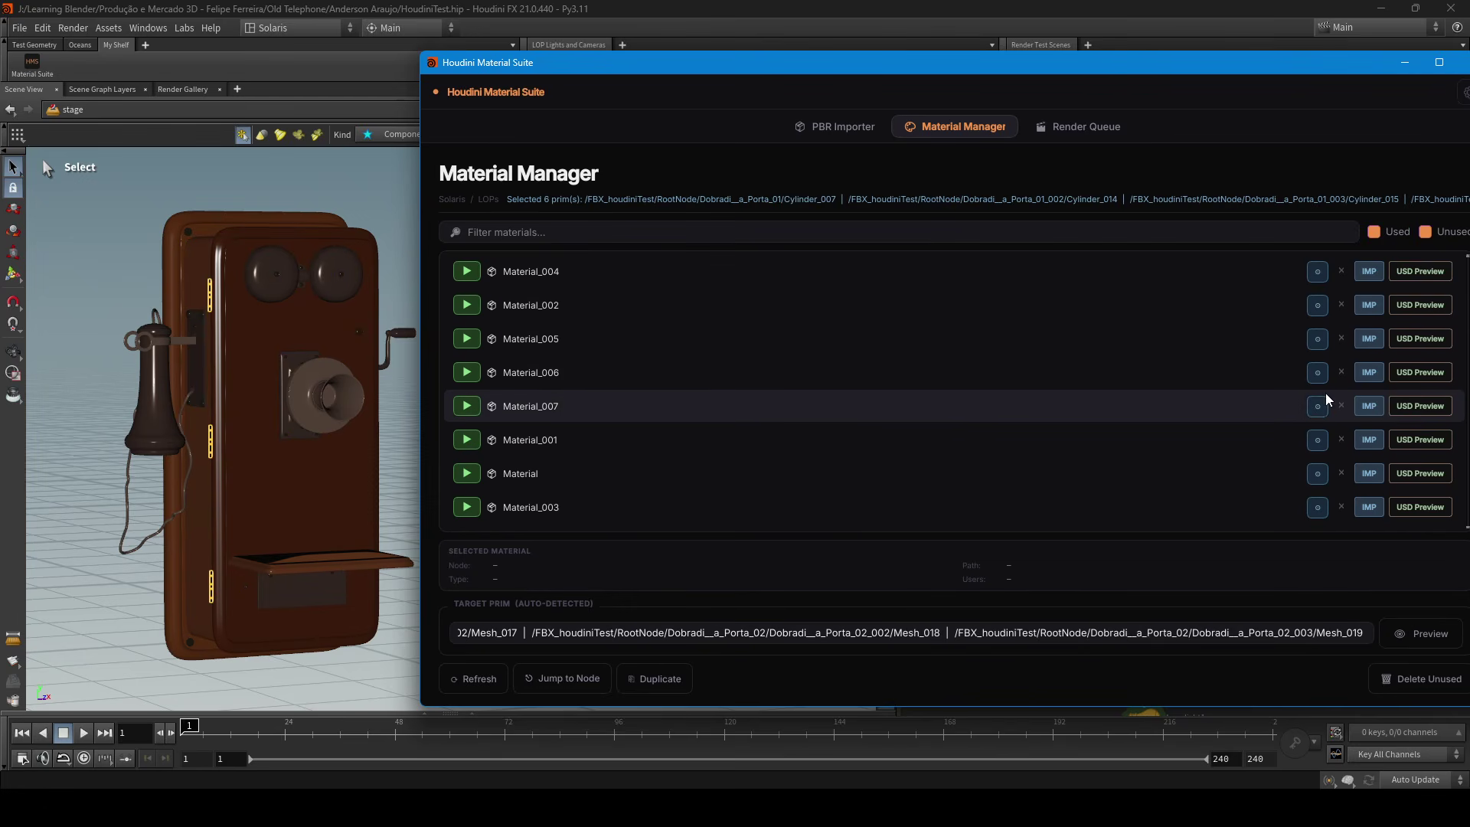
click(1319, 417)
click(1317, 442)
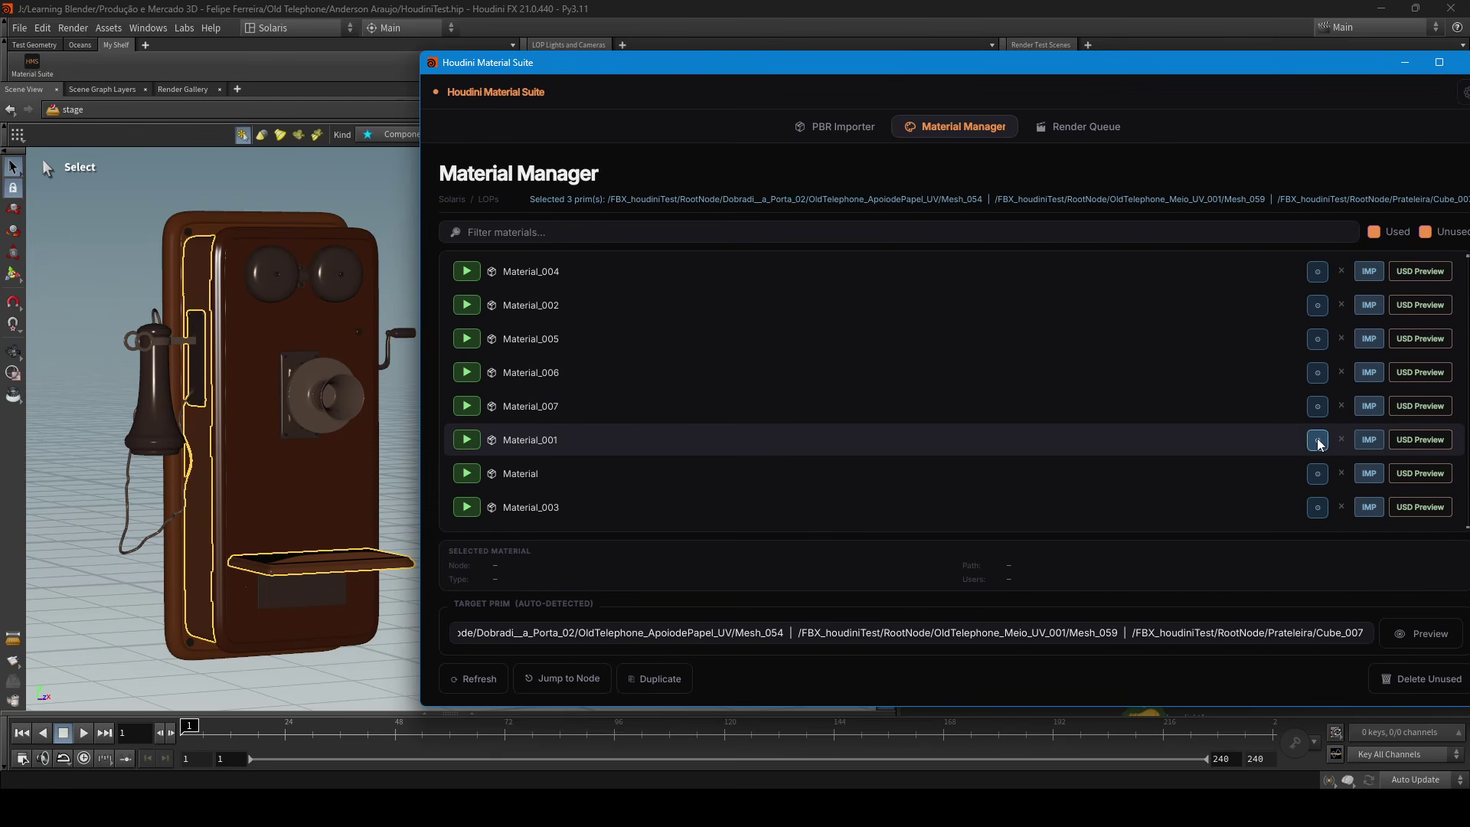
click(1317, 473)
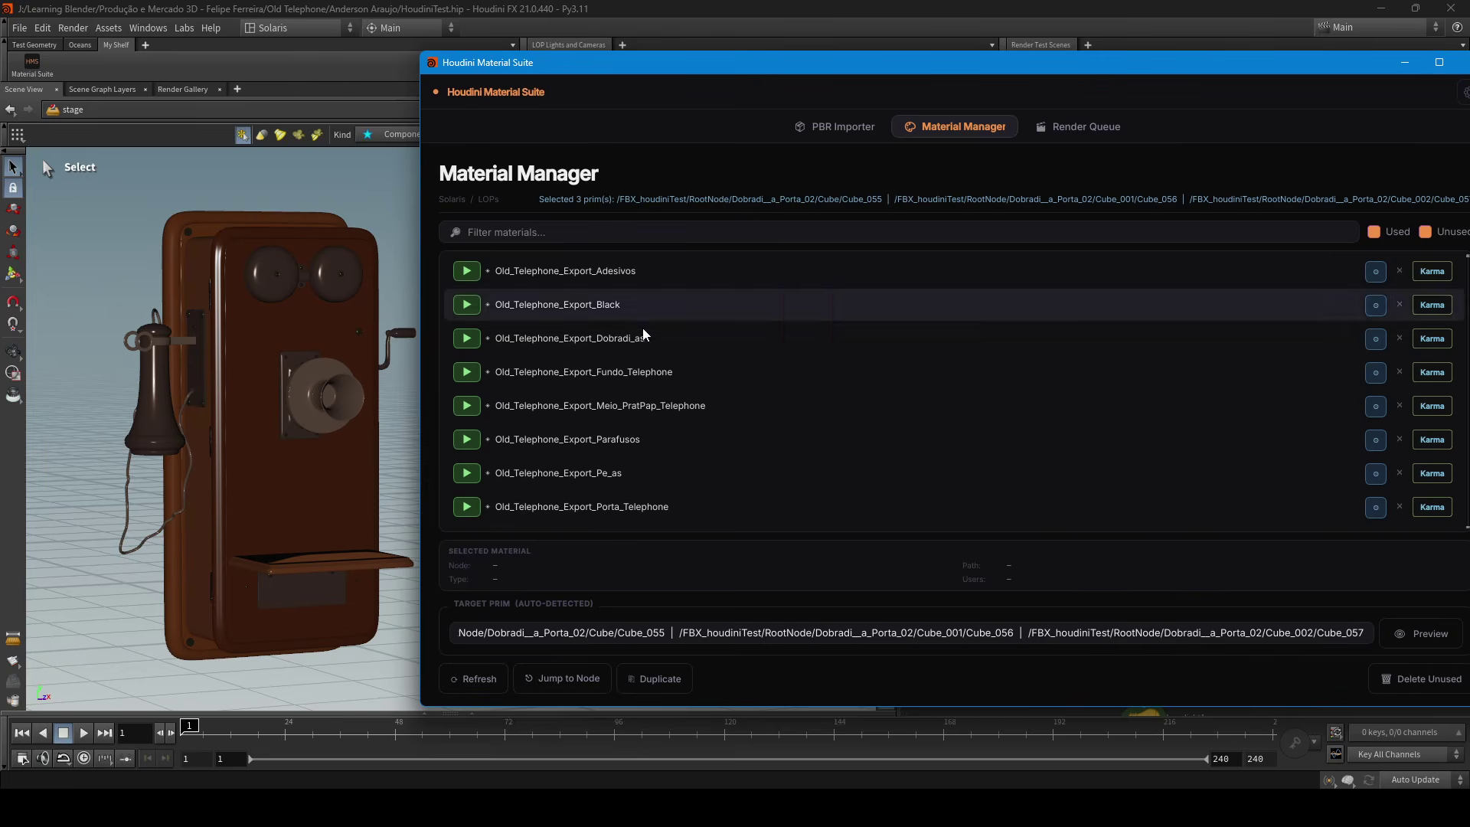
Step: Select the telephone meshes that use Material_002 and minimize the Material Suite
scroll(1072, 486, down, 5)
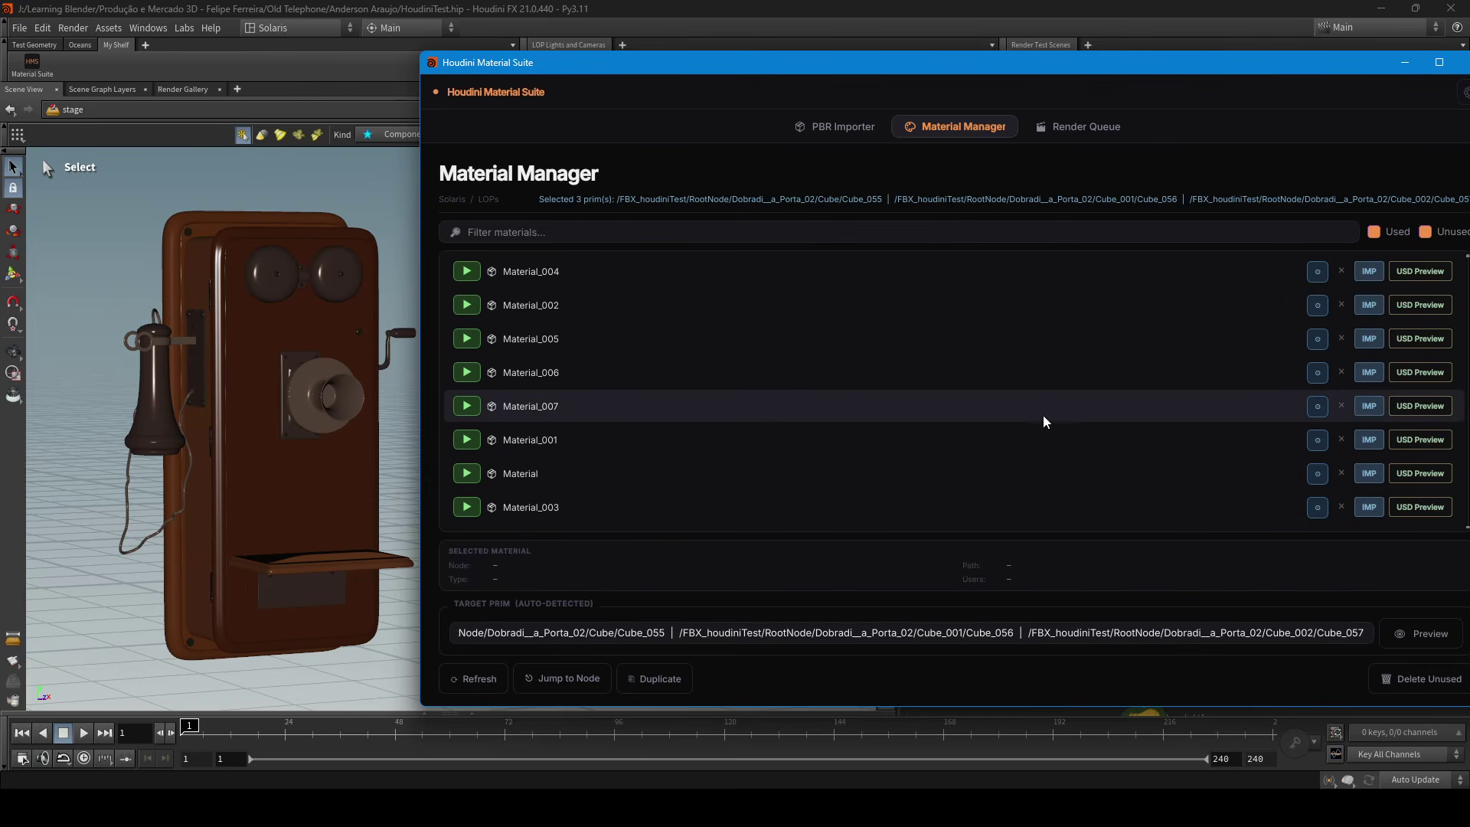
click(1323, 306)
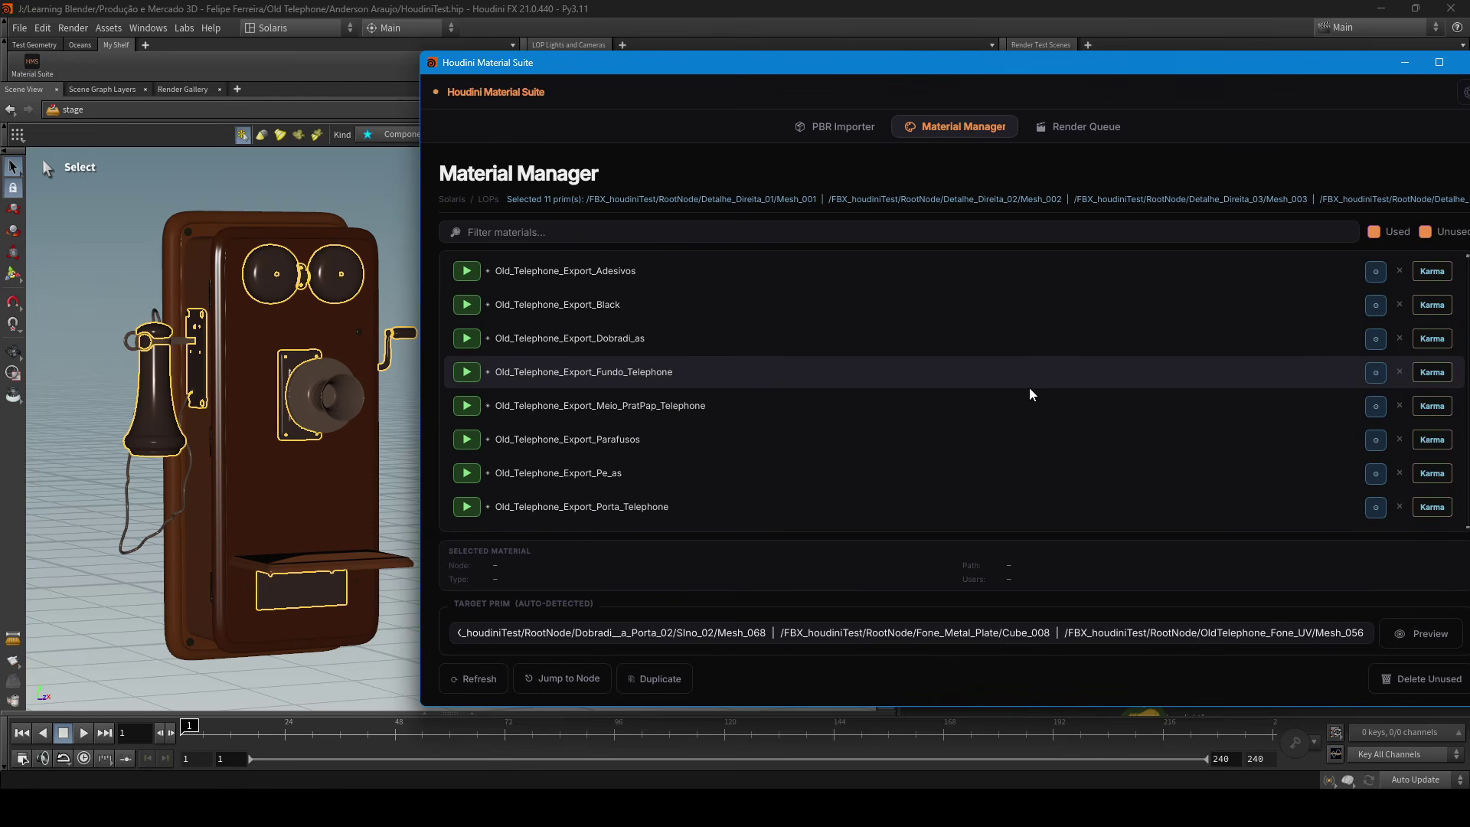
click(1405, 63)
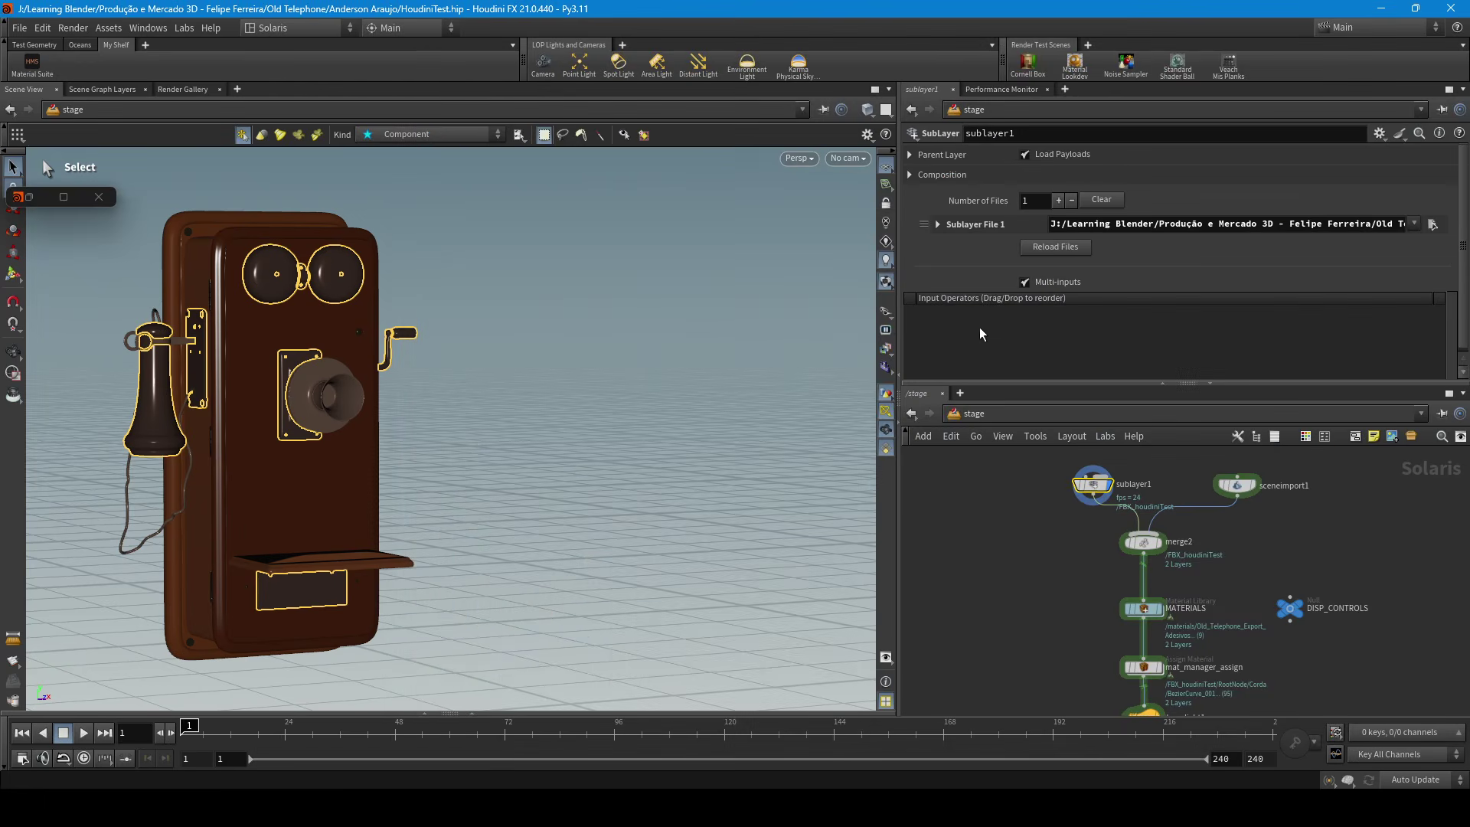
Step: Display the output of the Karma Cryptomatte node at the end of the main branch, just before the USD render ROP
scroll(1097, 536, up, 2)
middle_drag(1051, 605, 1060, 511)
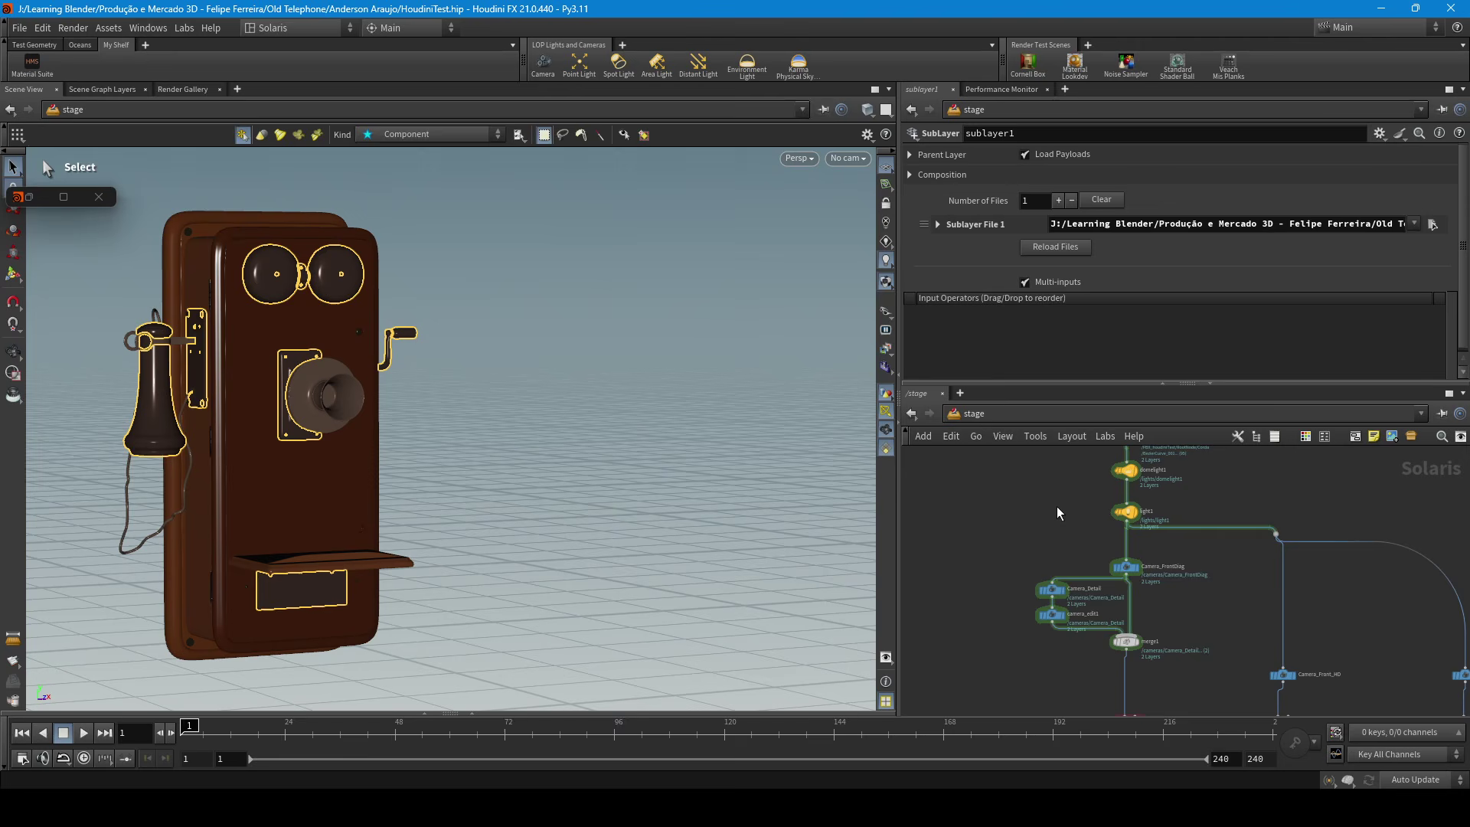
scroll(1045, 542, up, 2)
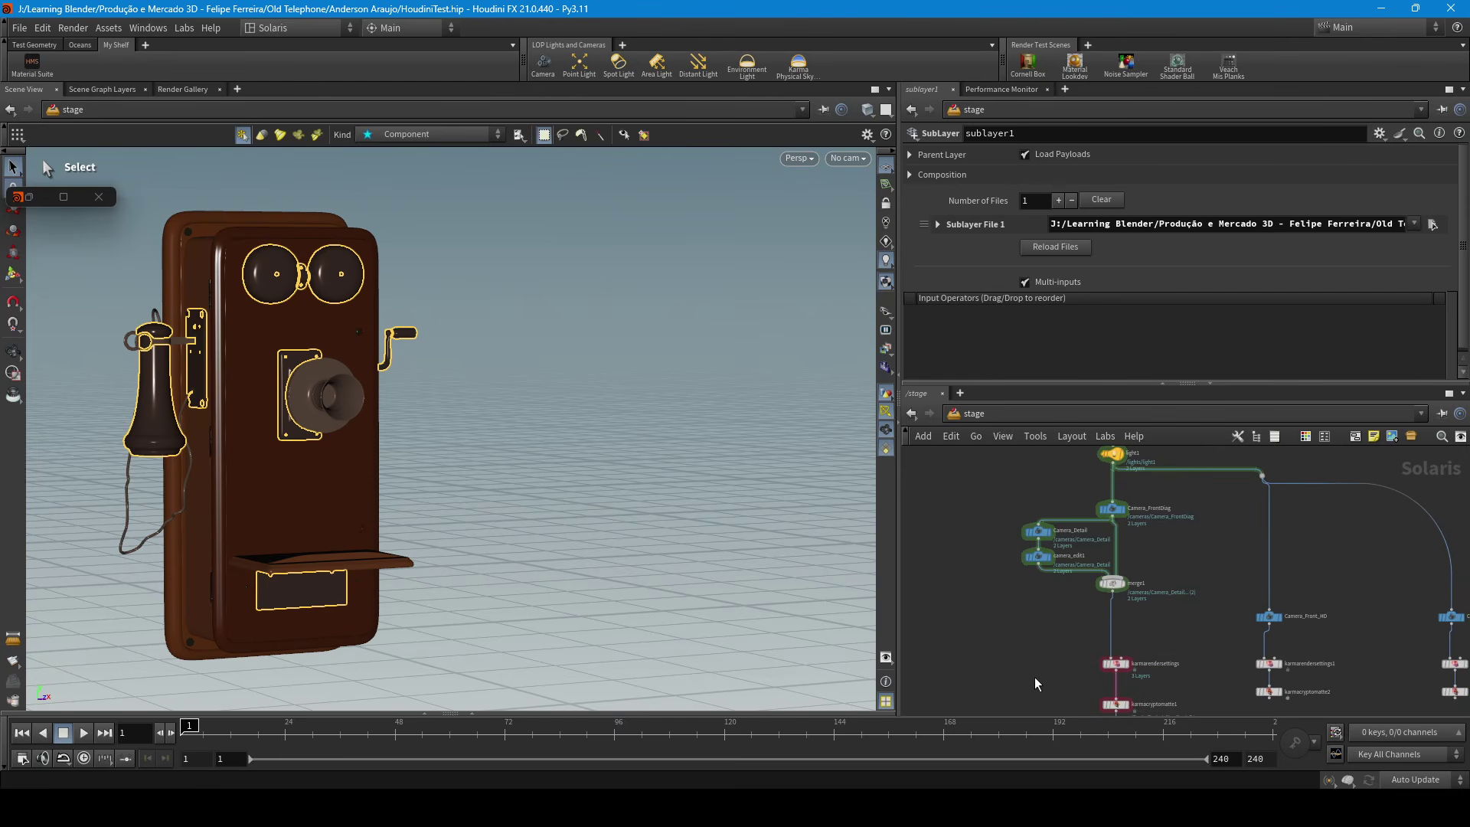
middle_drag(1102, 567, 1065, 469)
click(1091, 610)
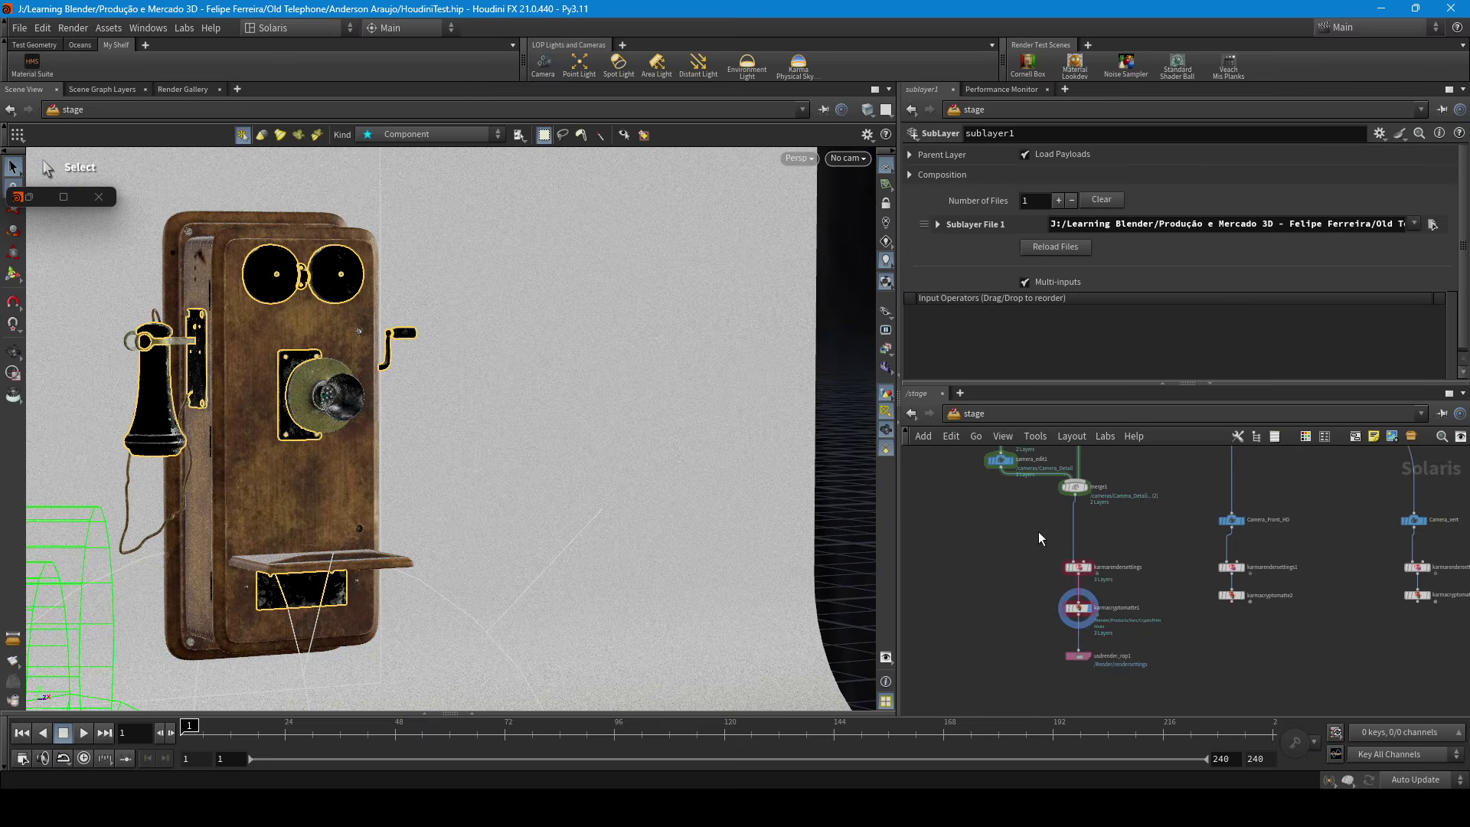
Step: Inspect the camera branches in the network, and view the scene through Camera_Detail and then Camera_FrontDiag
middle_drag(1040, 535, 1020, 605)
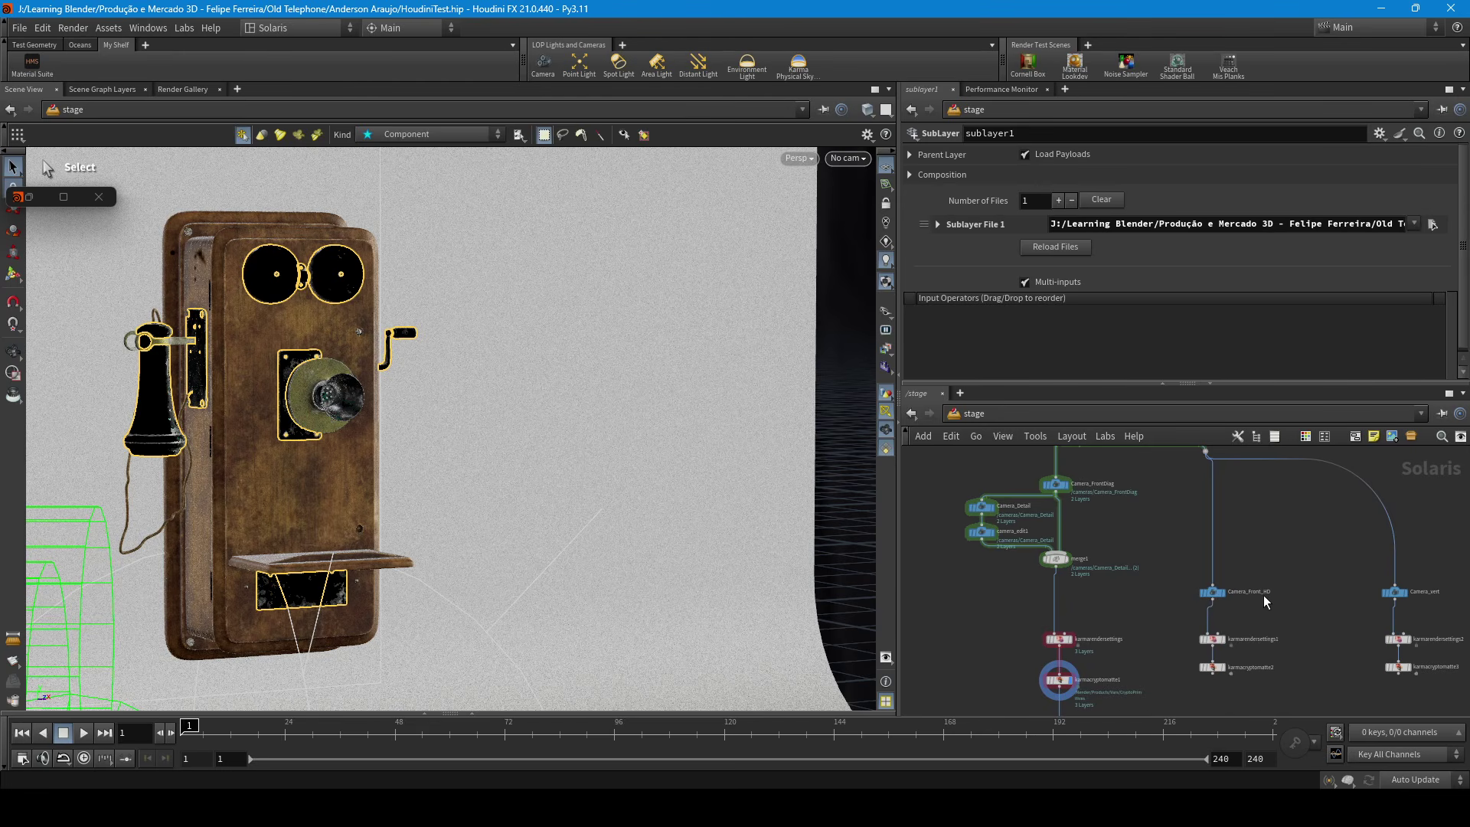
middle_drag(1263, 595, 1200, 585)
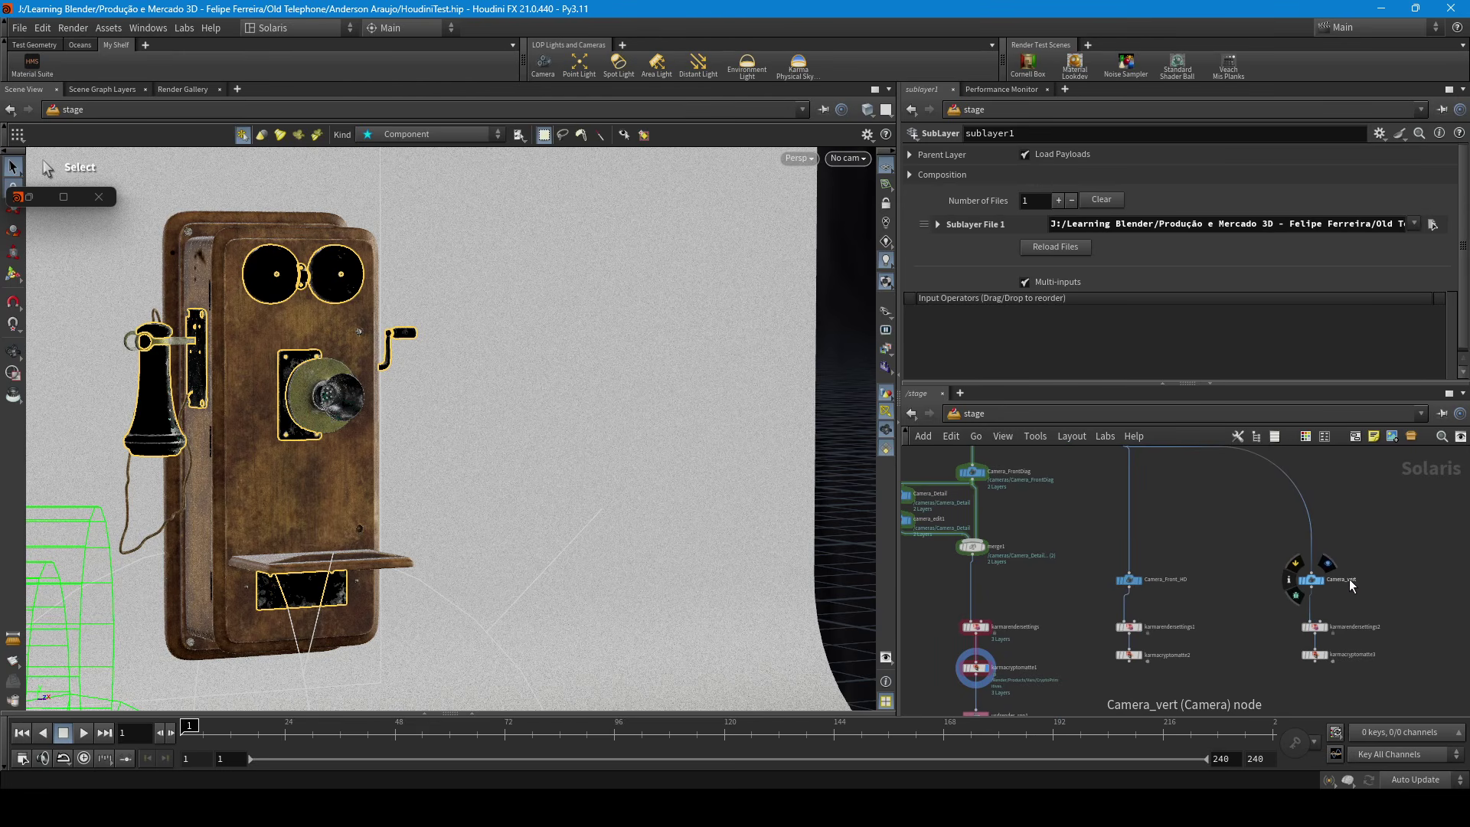
middle_drag(1109, 694, 1124, 645)
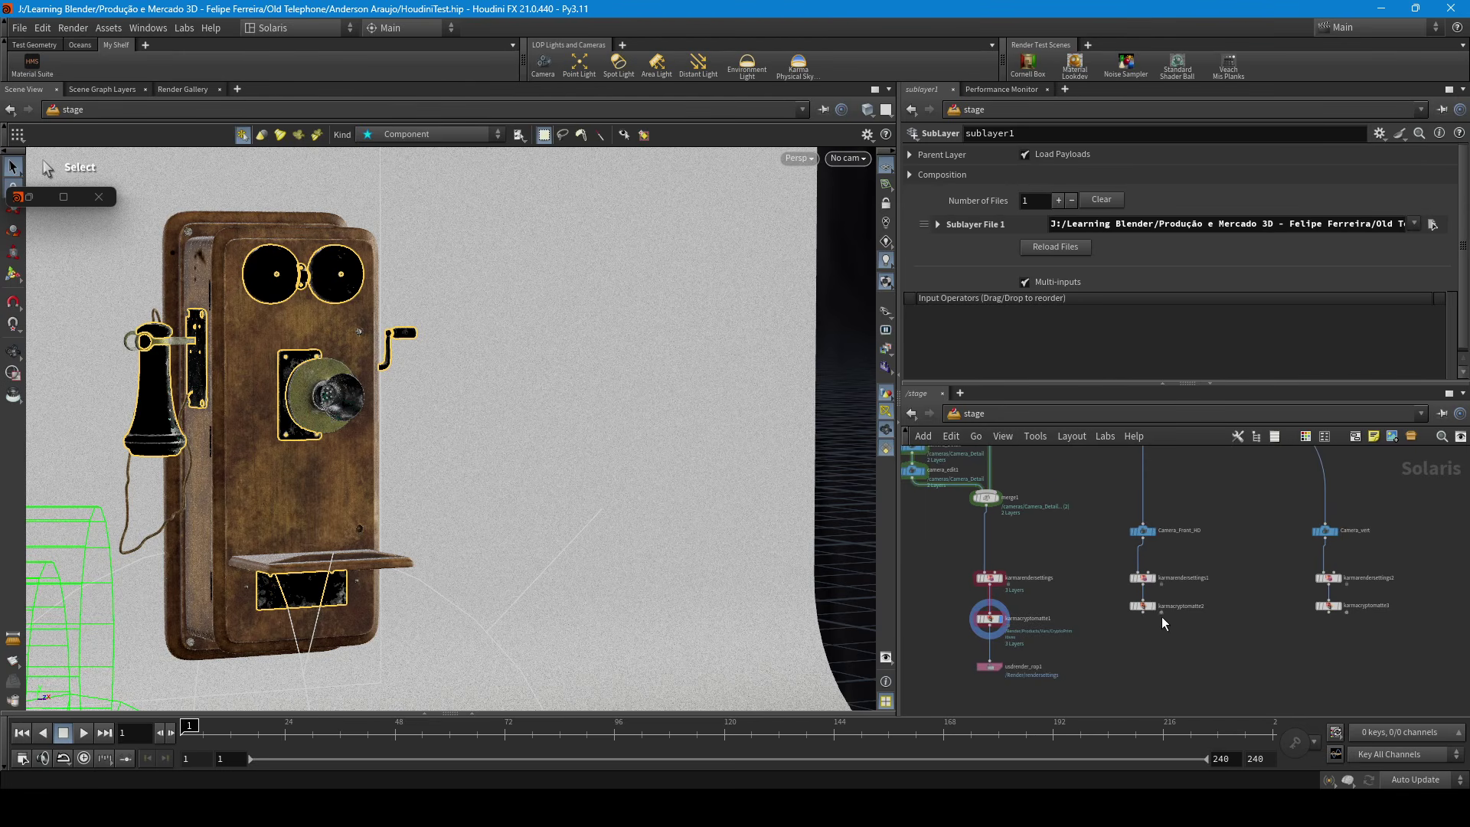
scroll(1105, 641, down, 2)
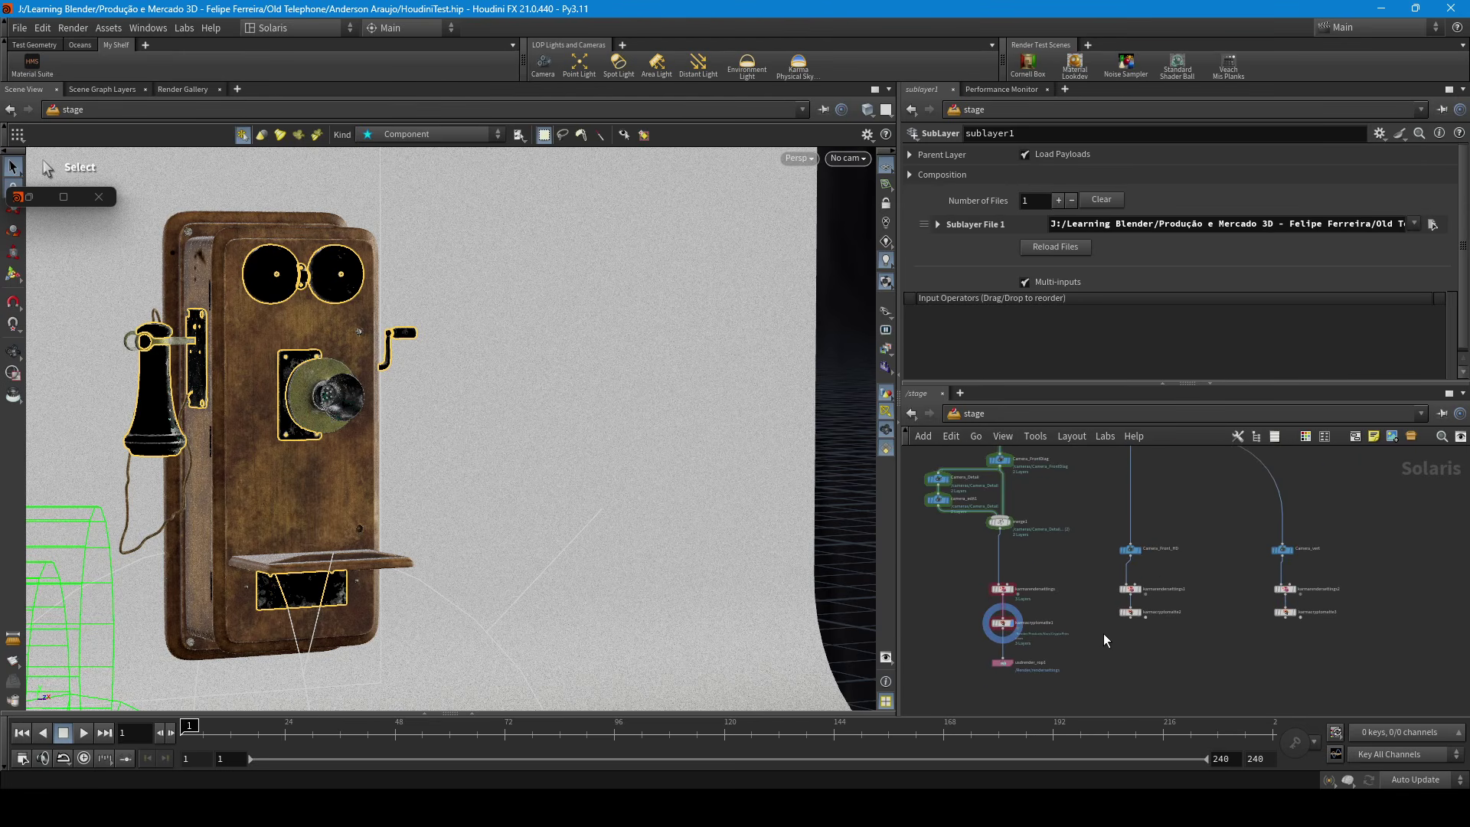
click(848, 158)
click(868, 191)
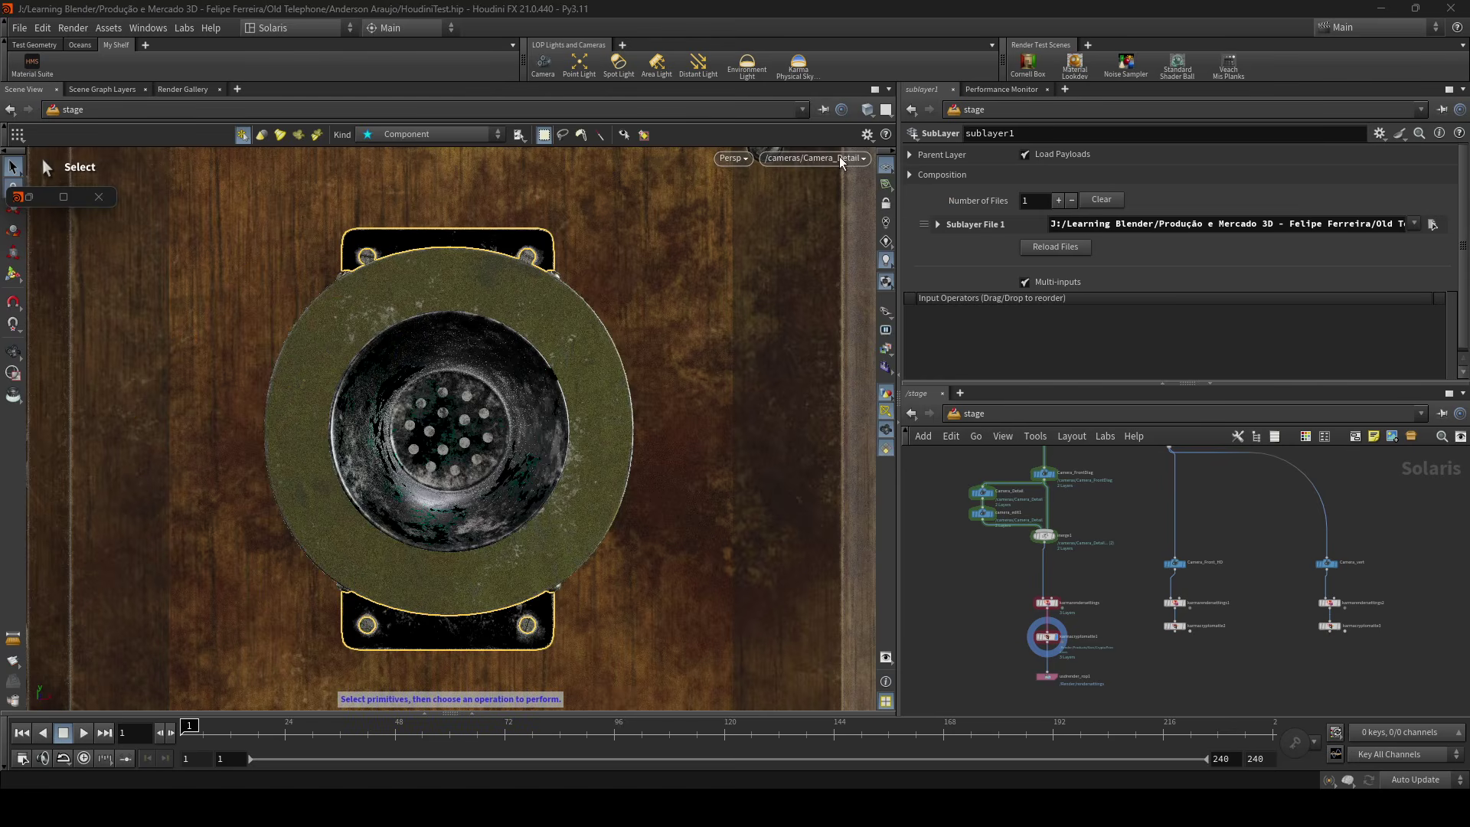
click(842, 159)
click(846, 205)
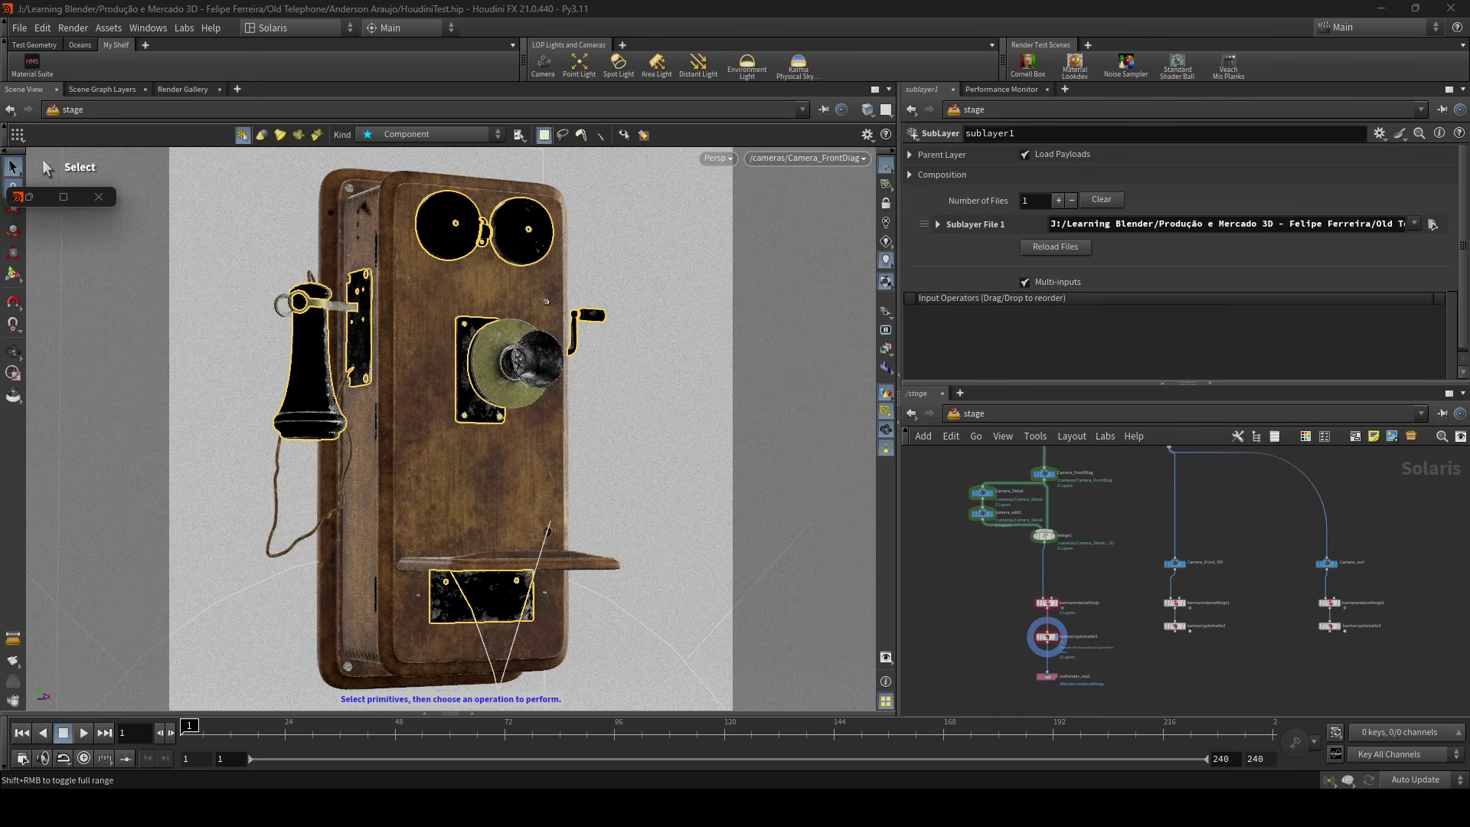
Step: Restore the Material Suite, switch to its Render Queue, and move the window so all render settings fit on screen
click(34, 199)
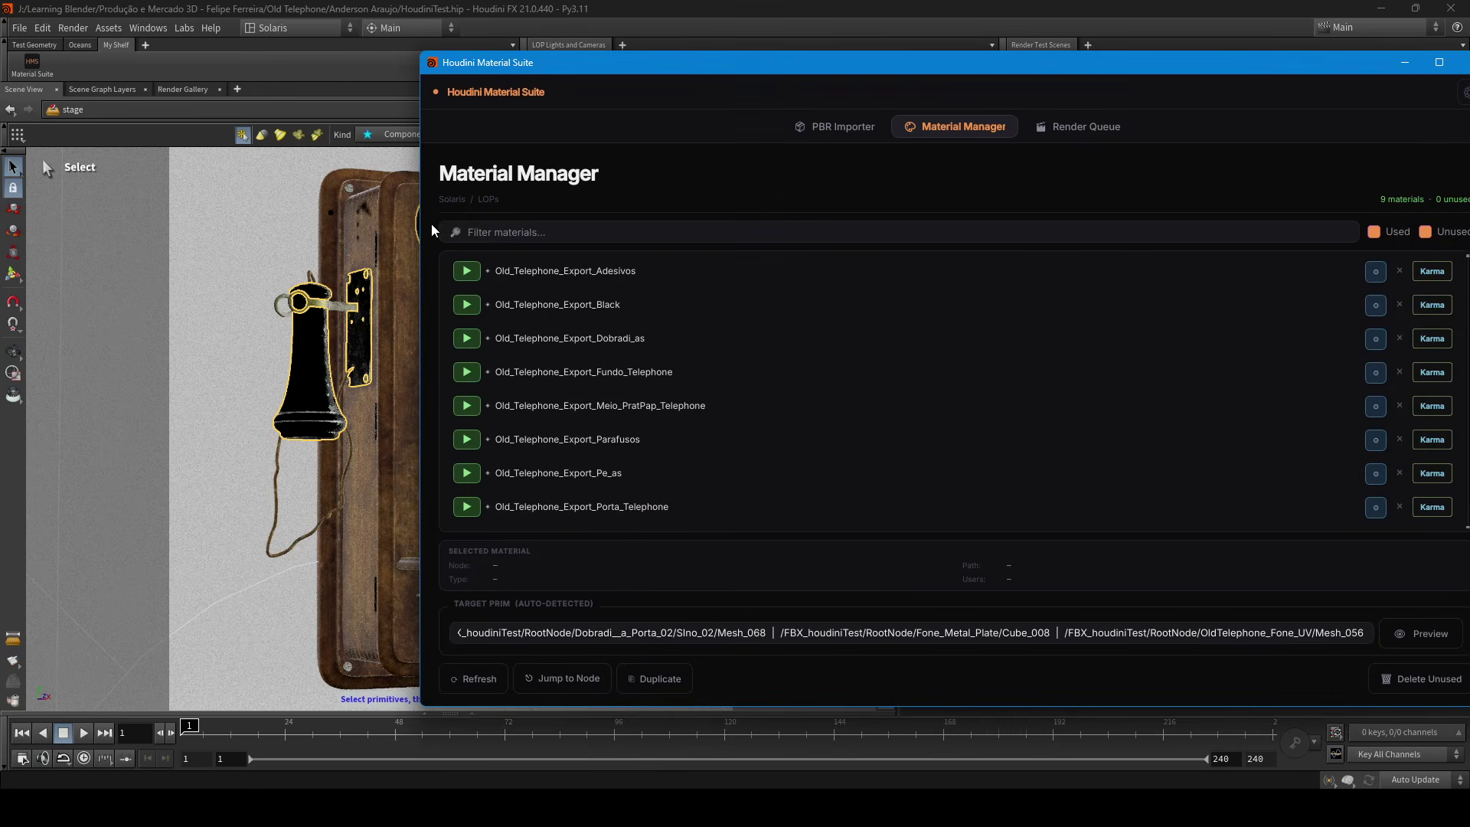
click(1100, 134)
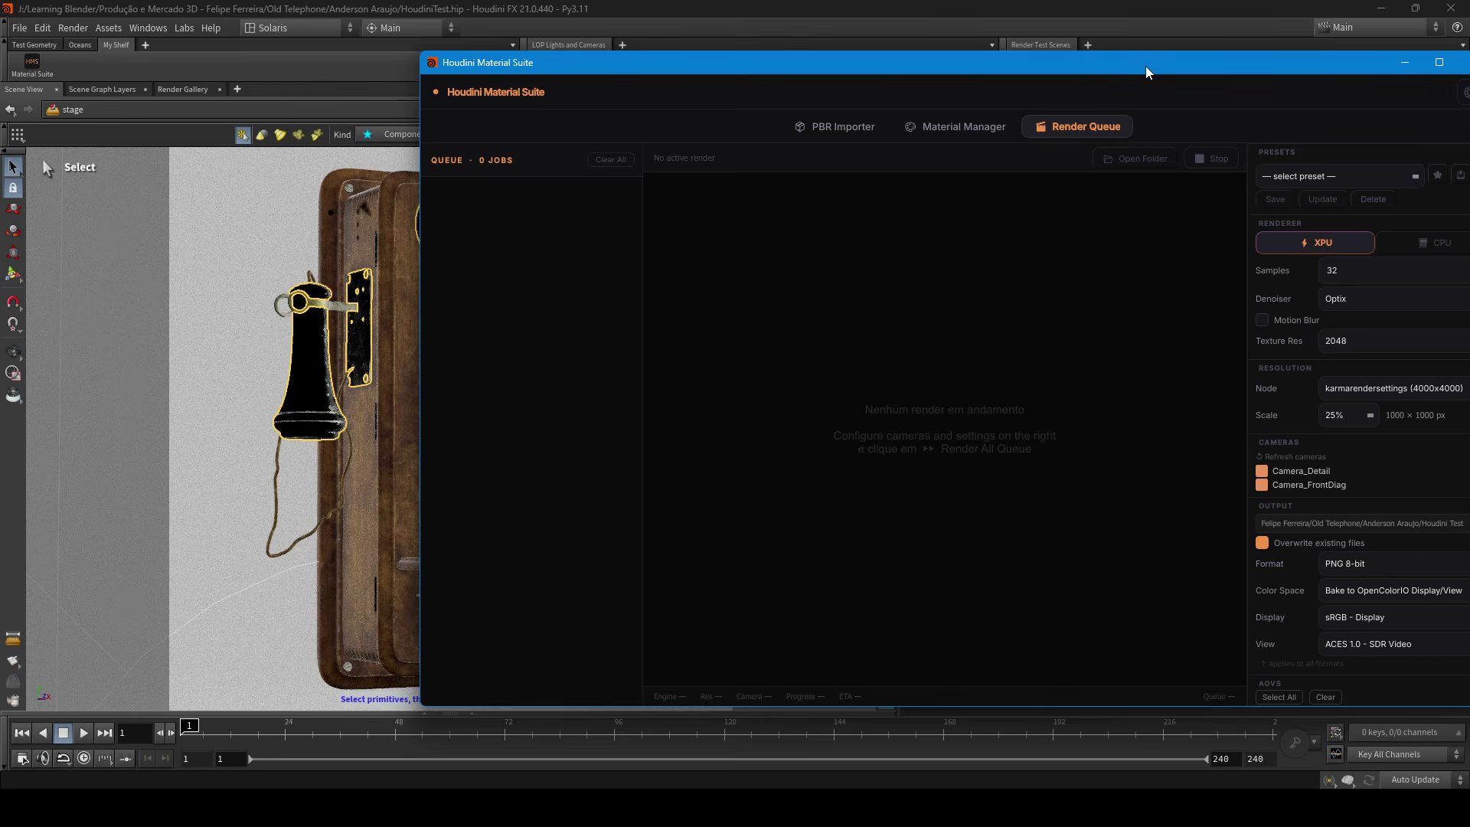
drag(1148, 73, 885, 74)
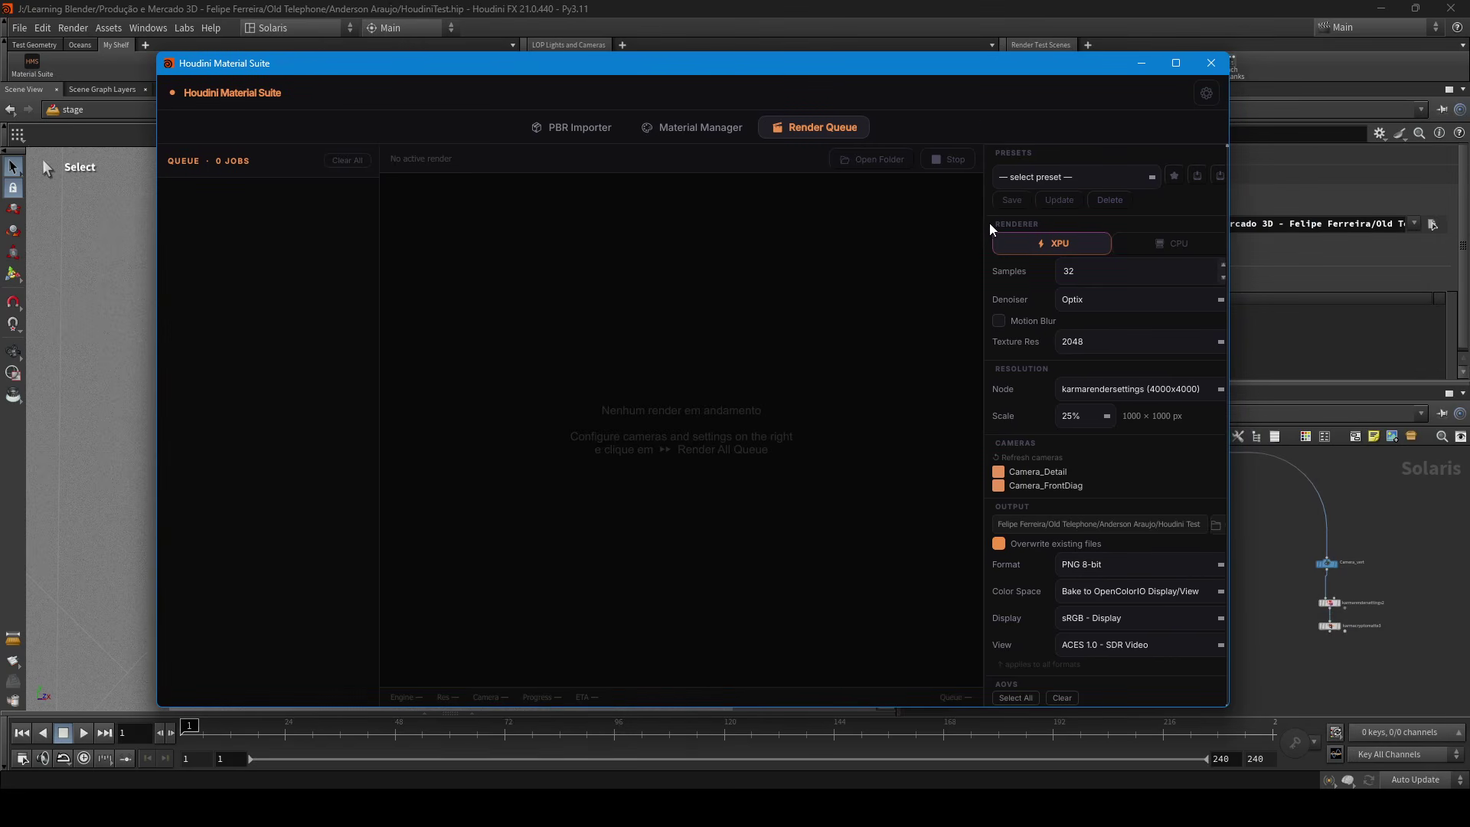
Step: Widen the render settings area and the job queue area of the Render Queue
drag(986, 230, 935, 236)
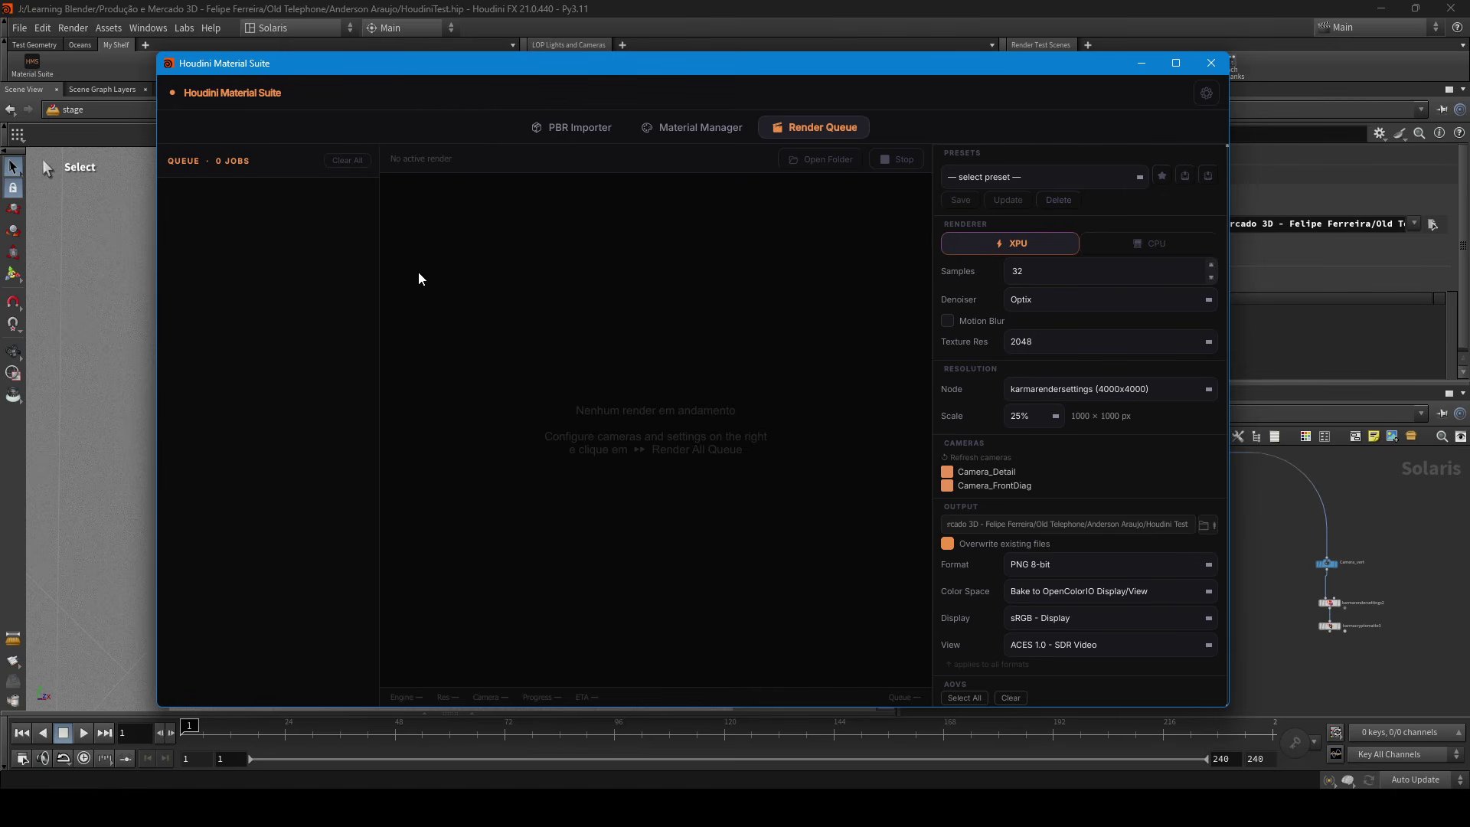
drag(379, 267, 434, 267)
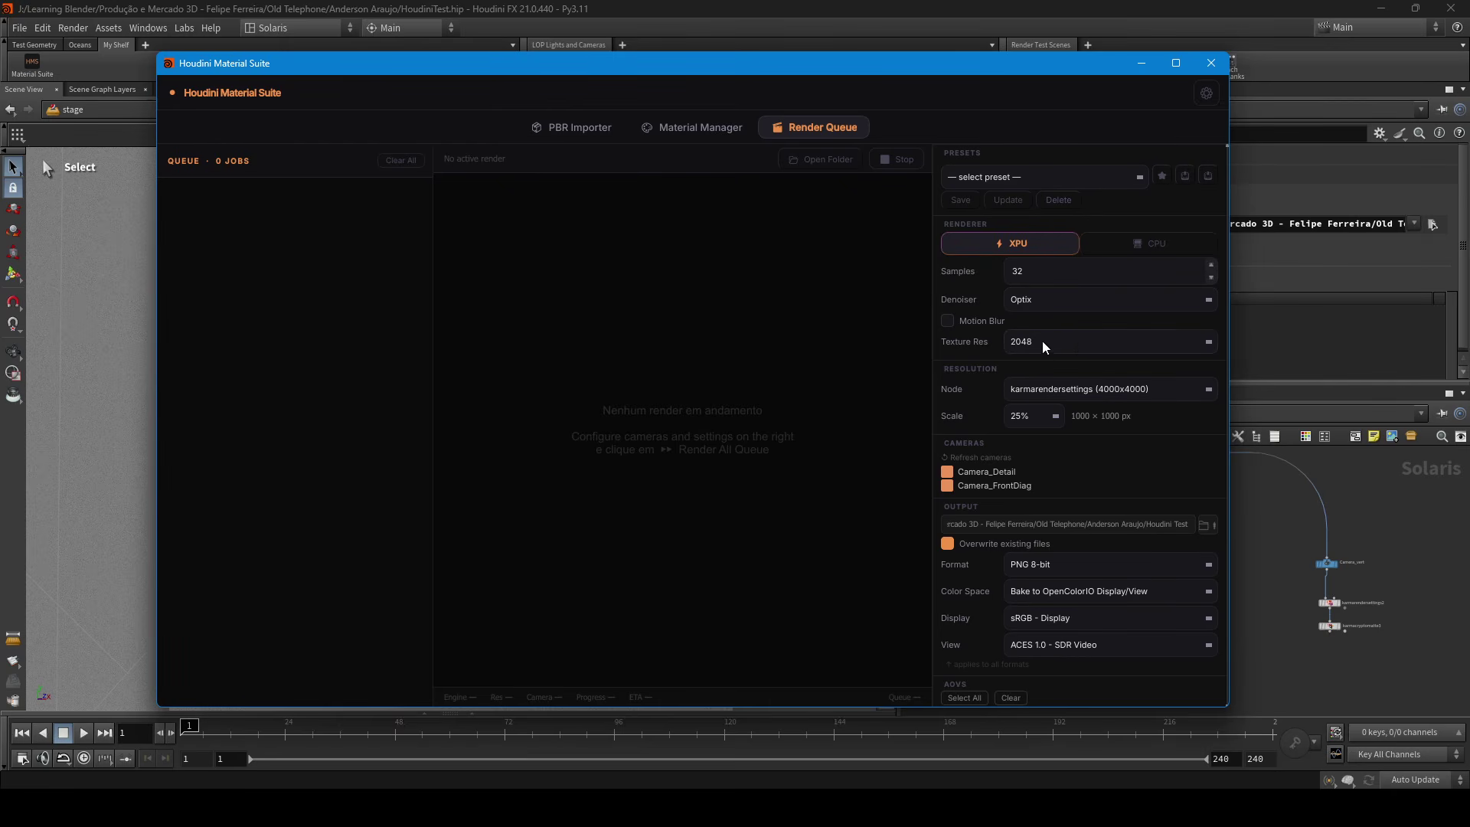
Step: Switch the renderer to CPU for comparison and return it to XPU
click(1145, 245)
click(1025, 247)
click(1151, 243)
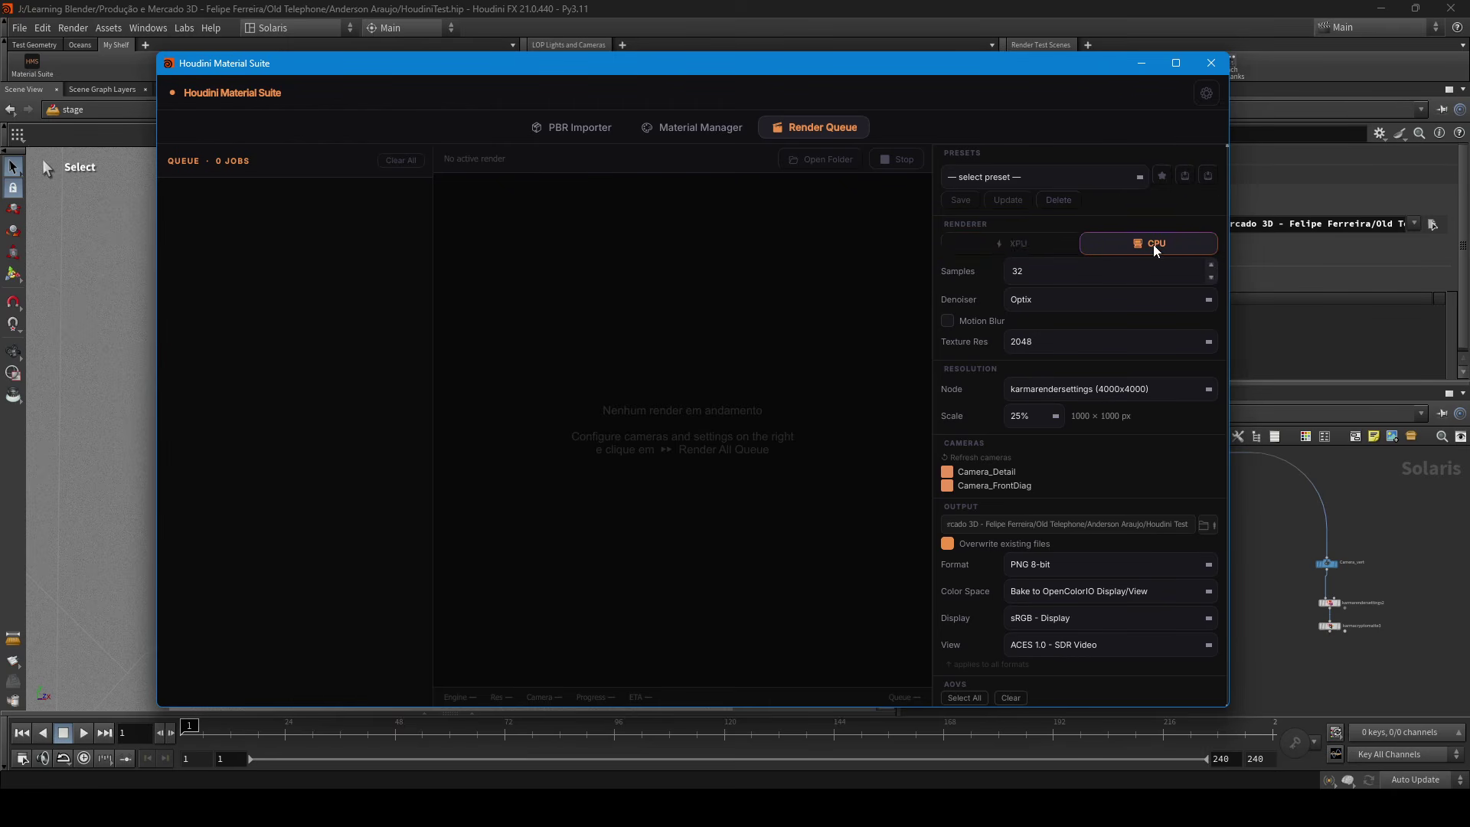
click(1057, 244)
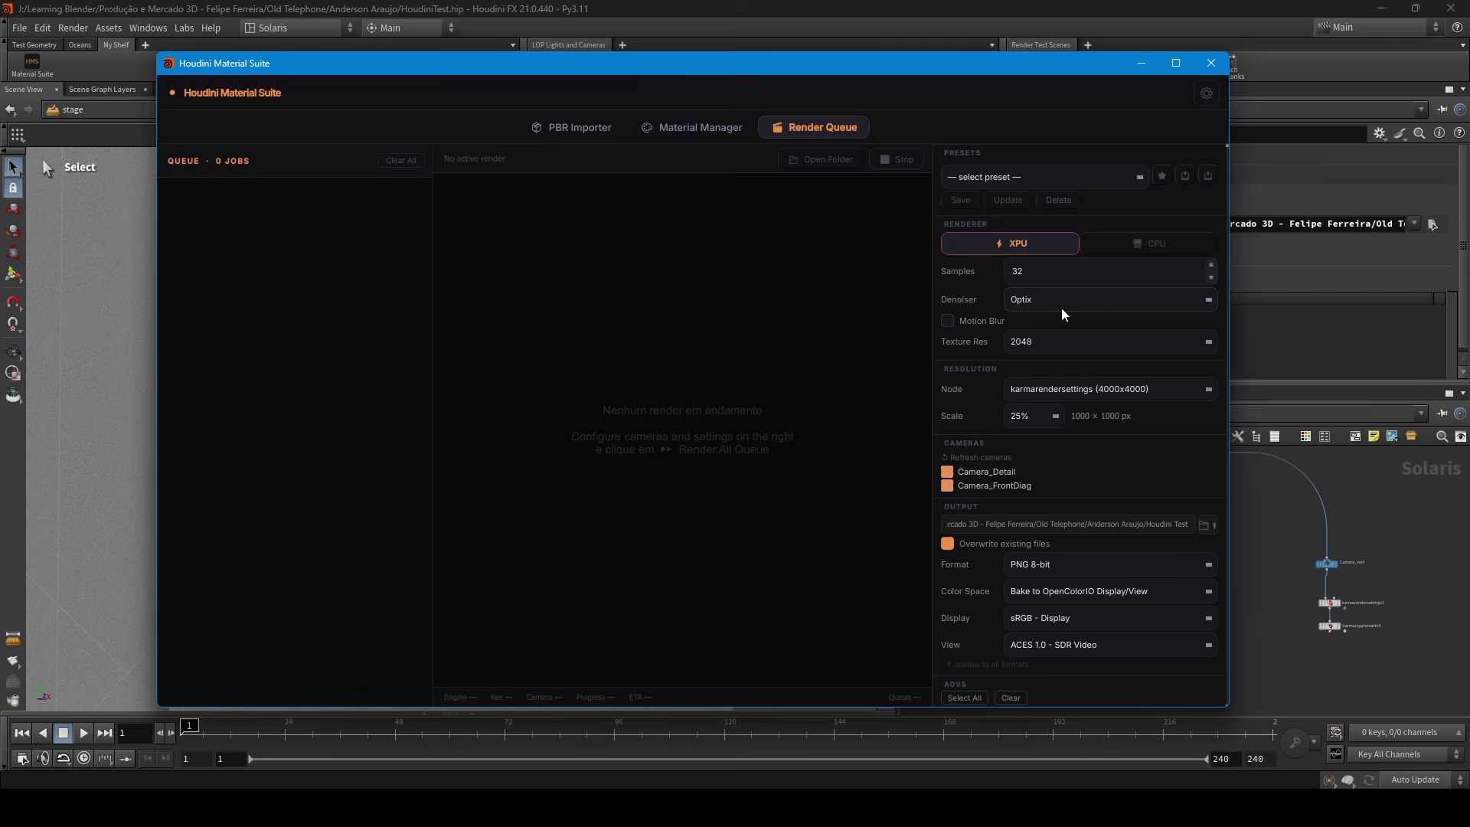
Step: Review the render settings and the Karma render settings nodes offered as resolution source
scroll(986, 407, down, 5)
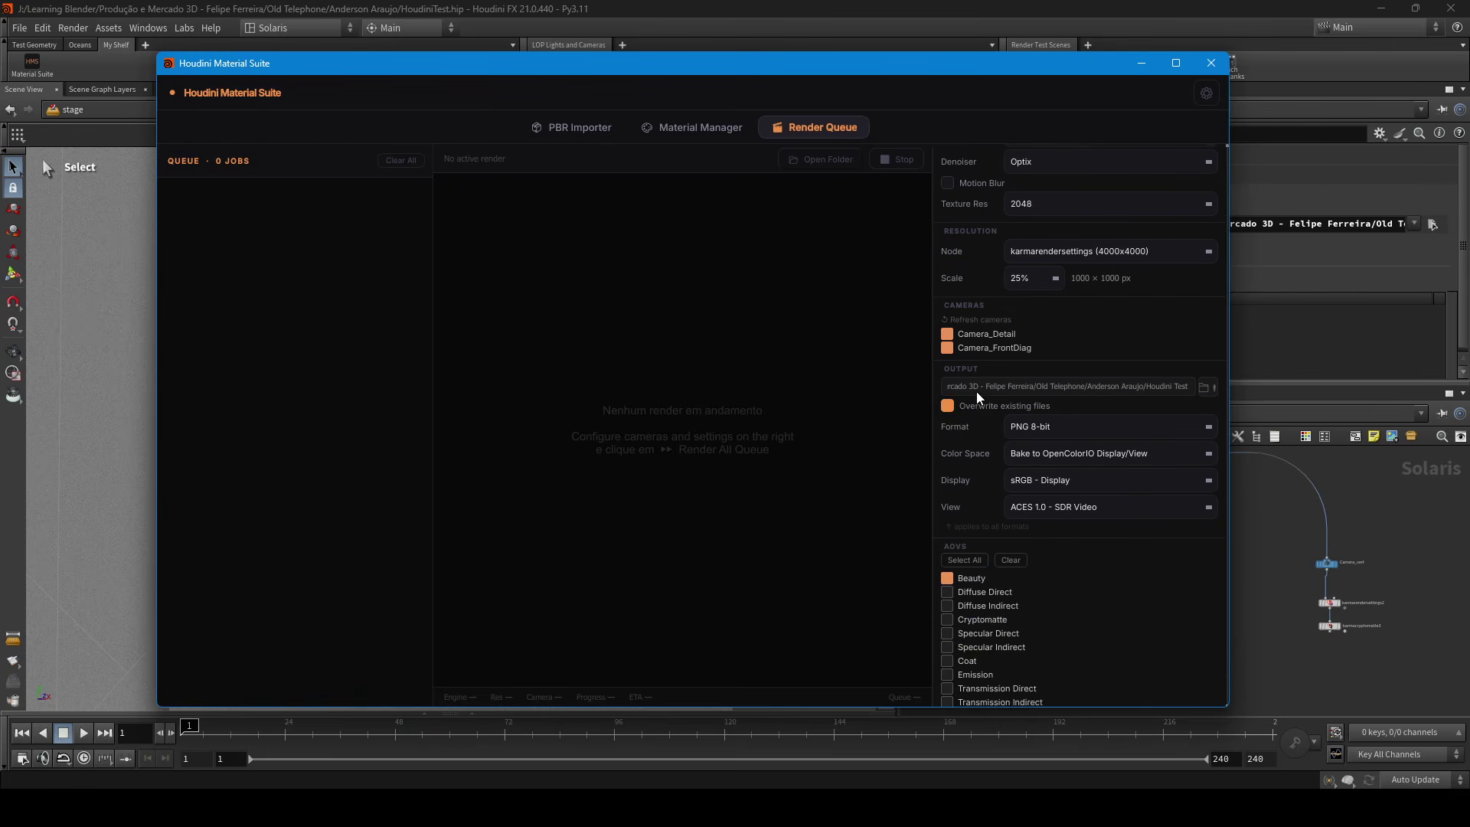
scroll(985, 492, up, 3)
scroll(985, 492, up, 2)
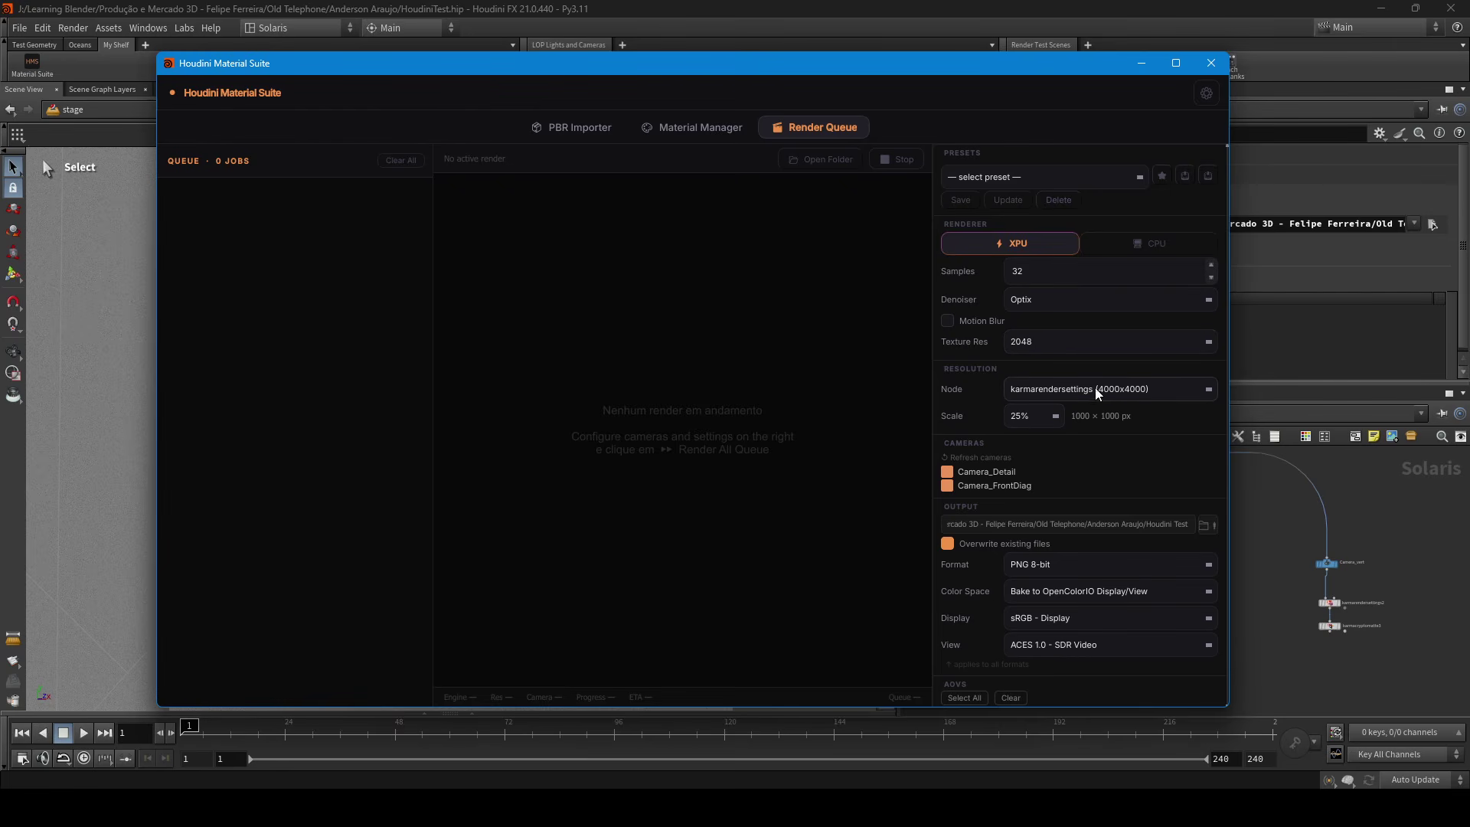
click(1050, 390)
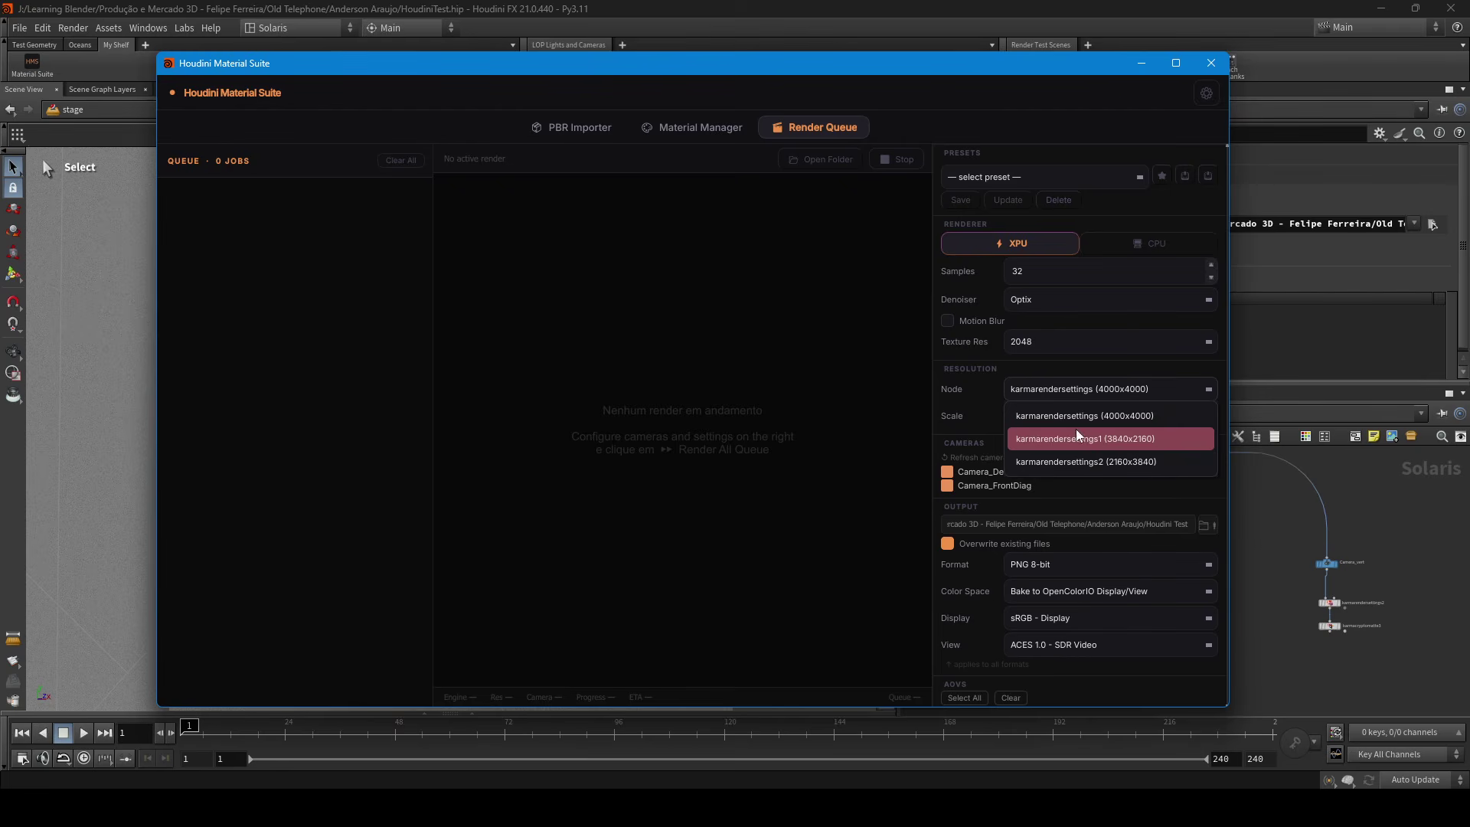
click(1110, 390)
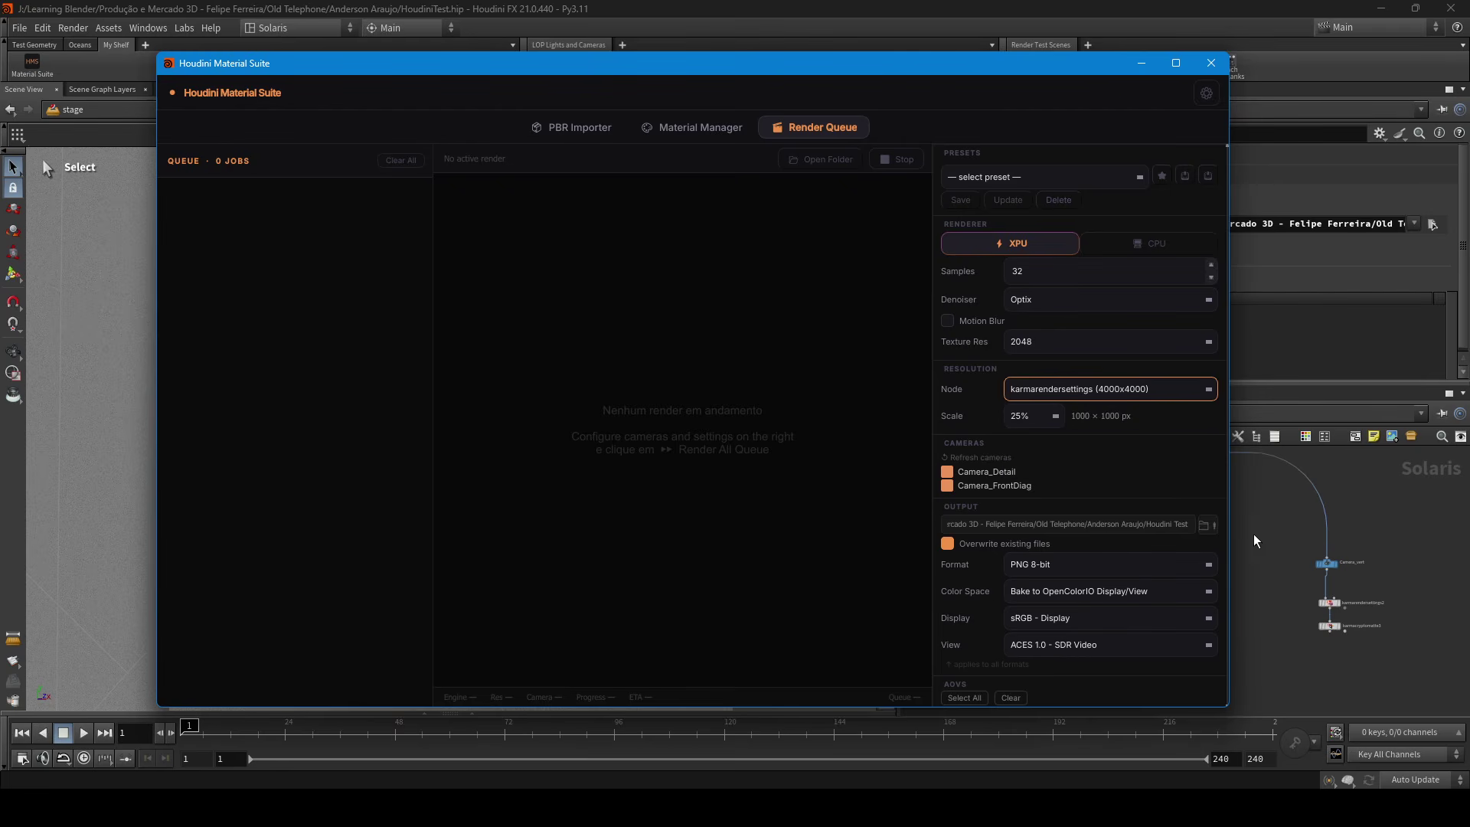
click(1079, 392)
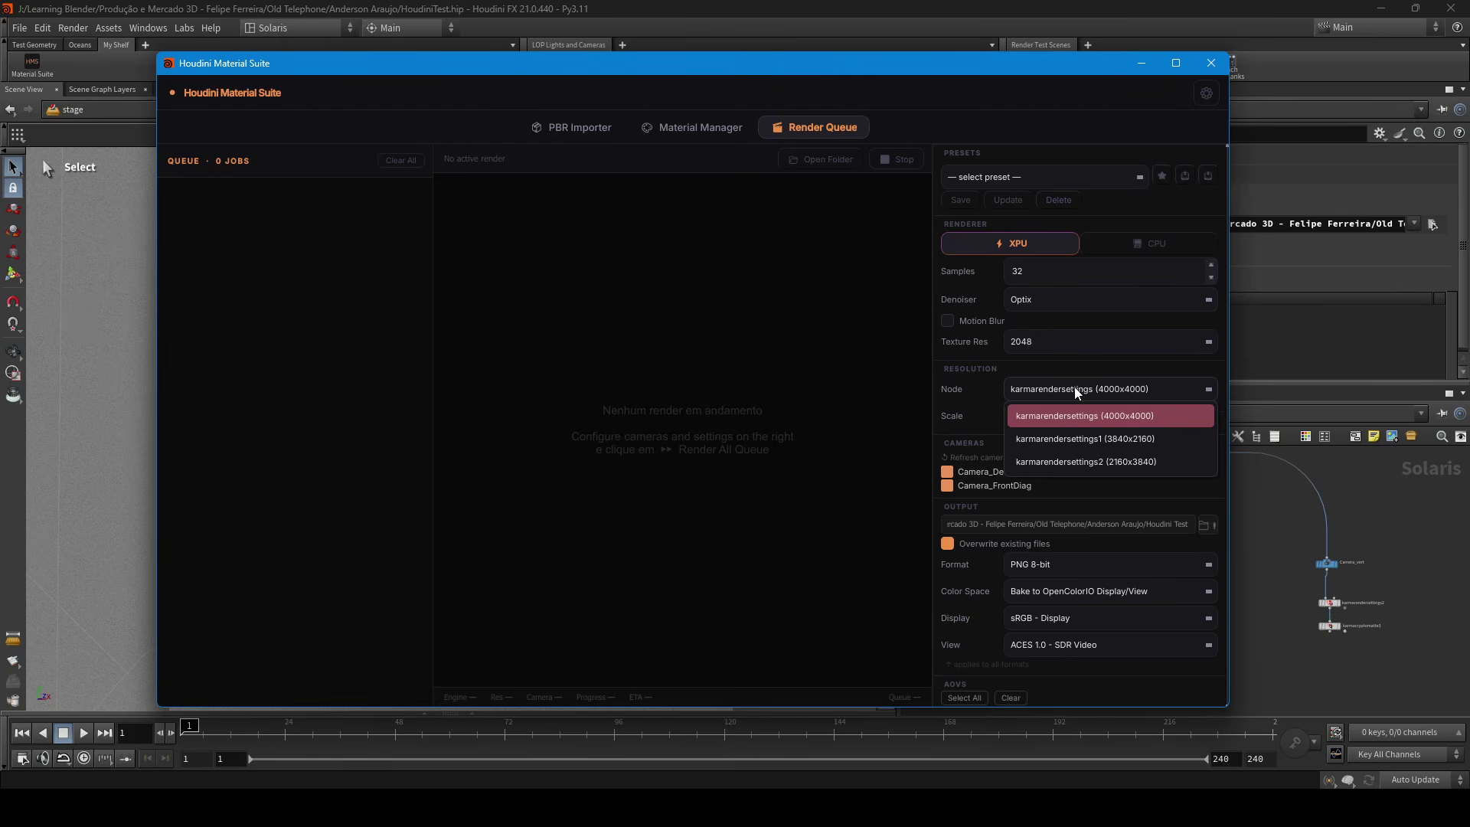
click(1075, 393)
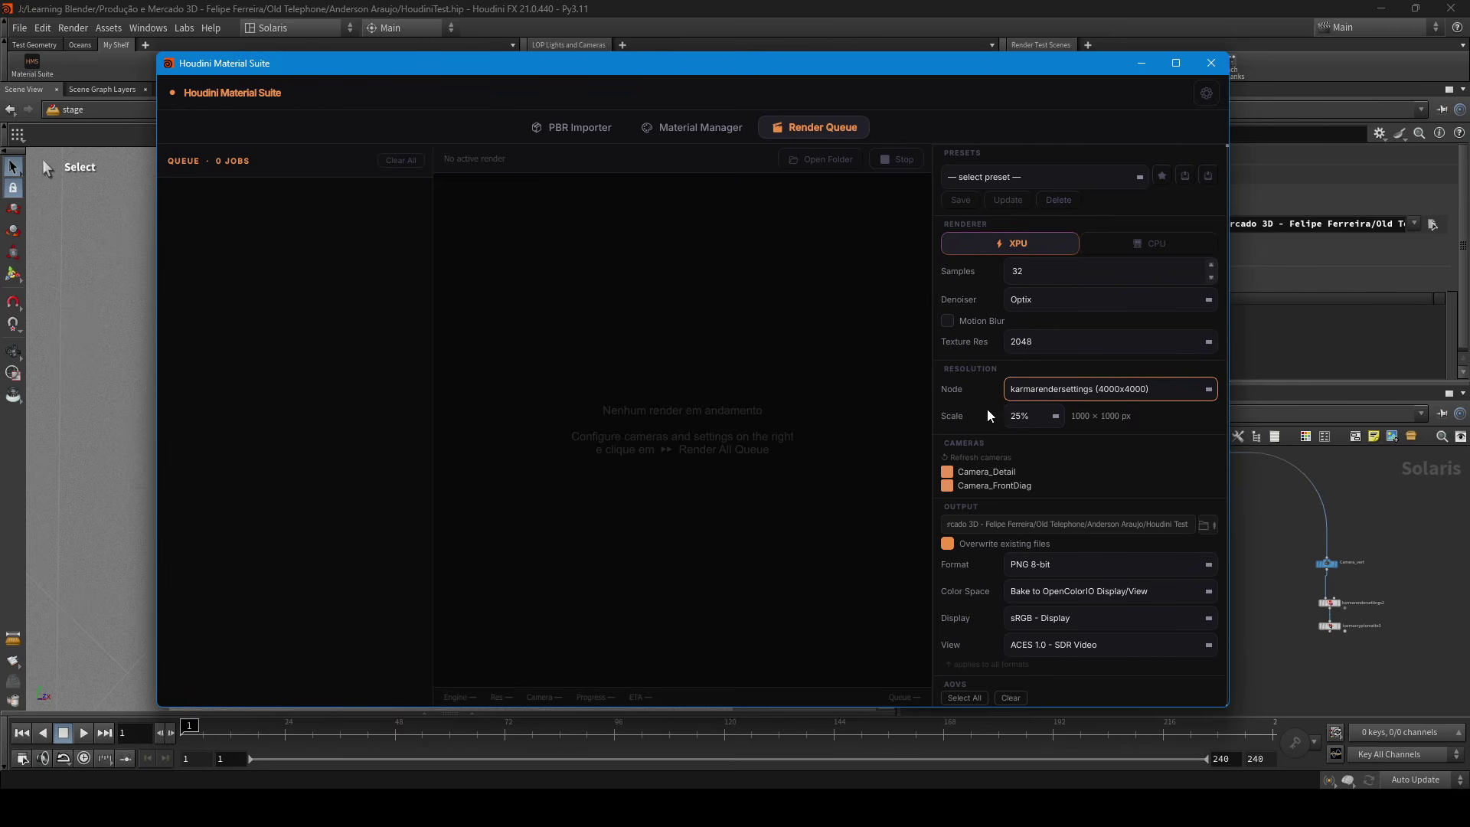
scroll(980, 413, down, 2)
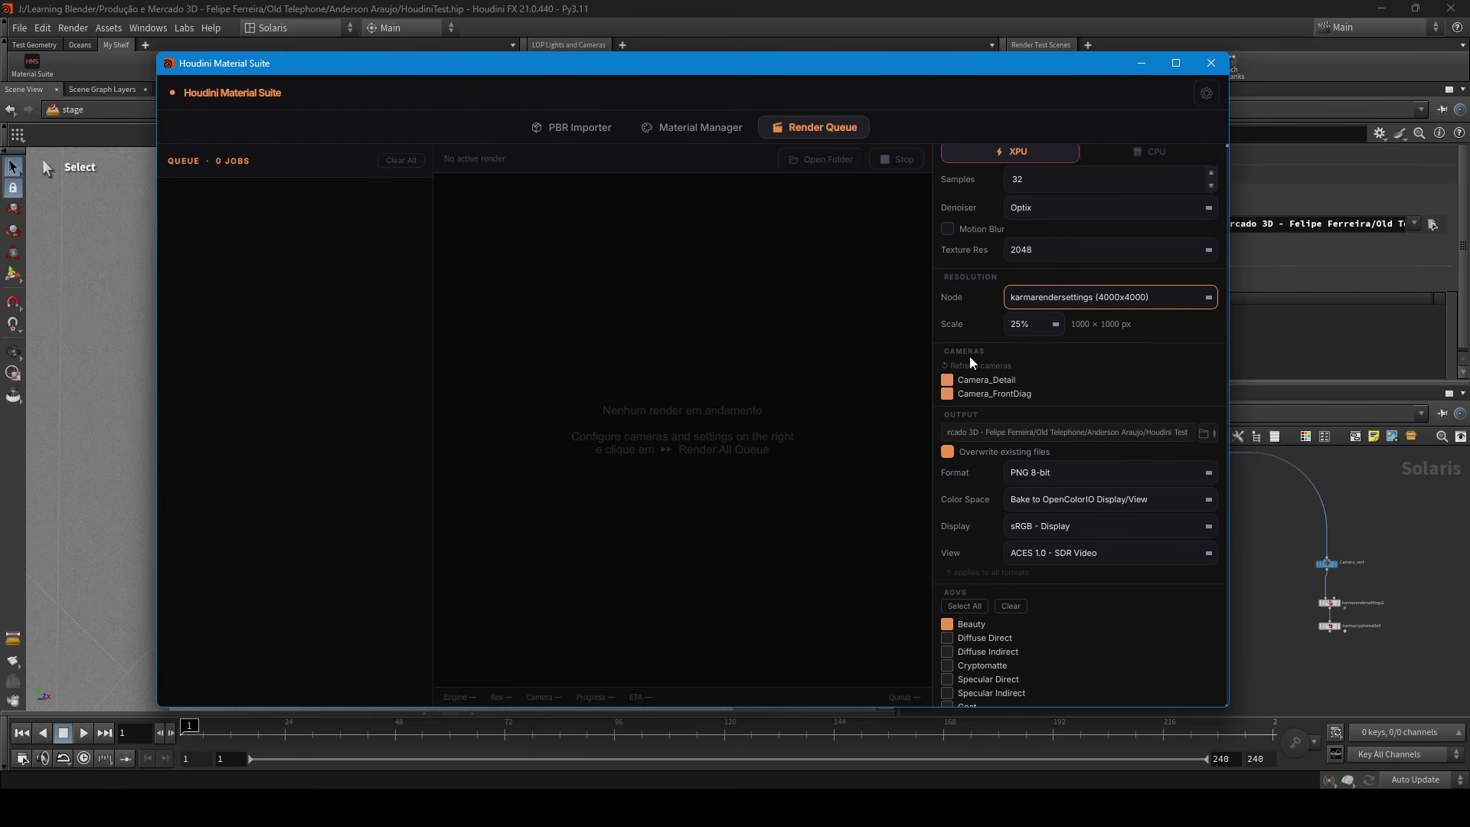
Step: Move the Material Suite window aside to uncover the camera branches, and exclude Camera_Detail from the render
drag(945, 63, 813, 62)
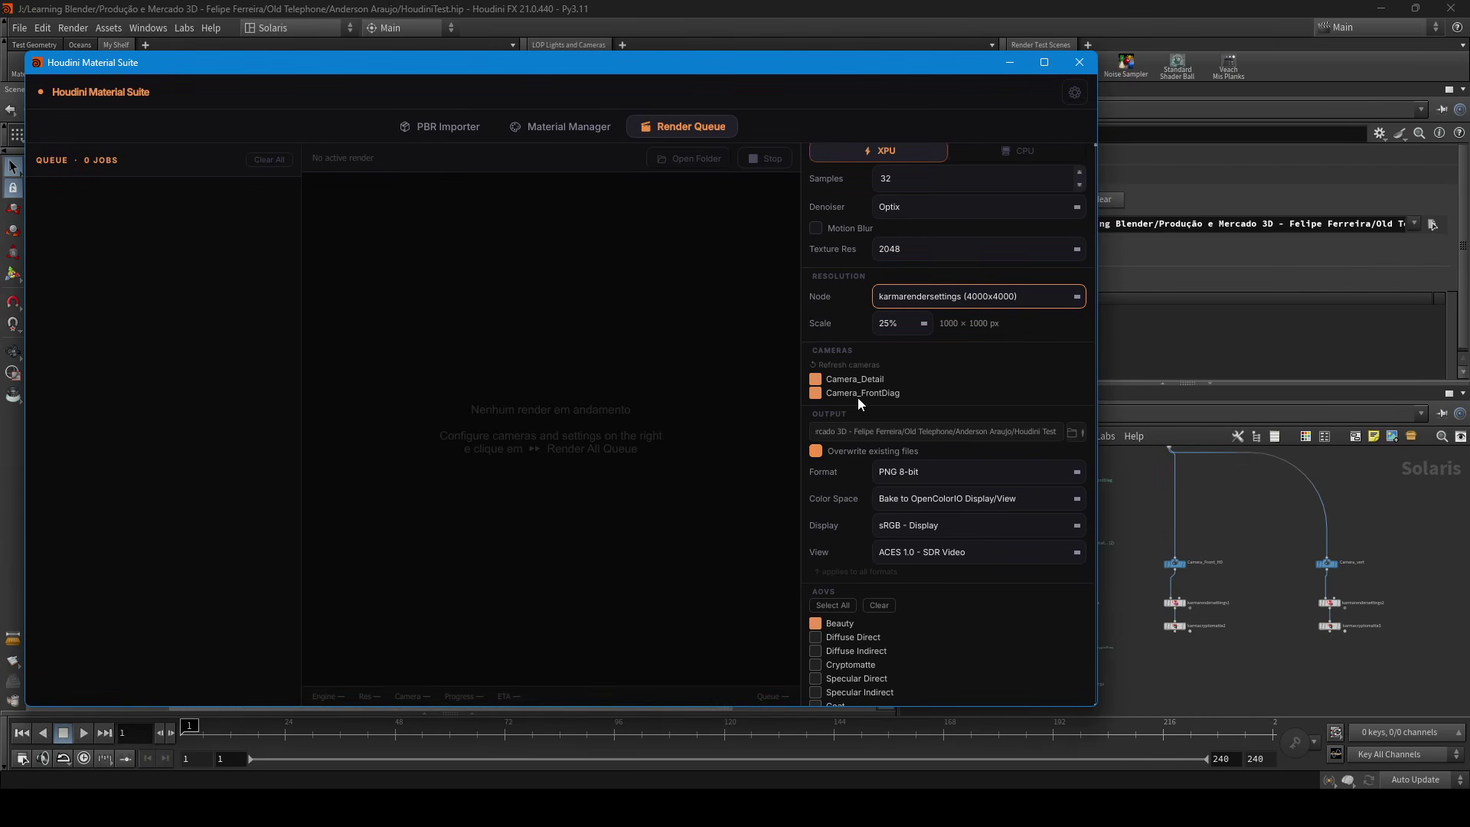
click(931, 299)
drag(828, 61, 846, 56)
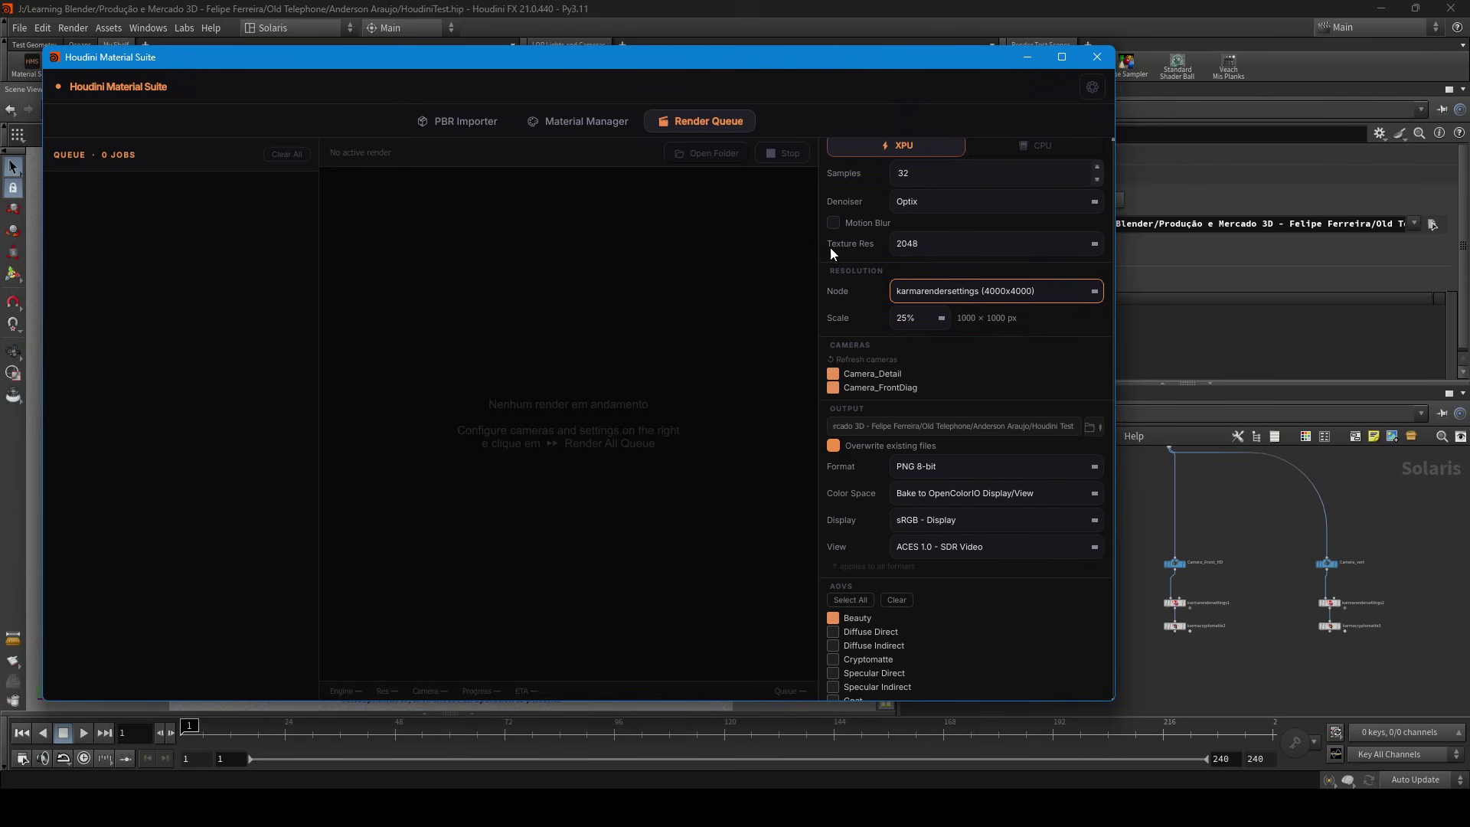
click(834, 374)
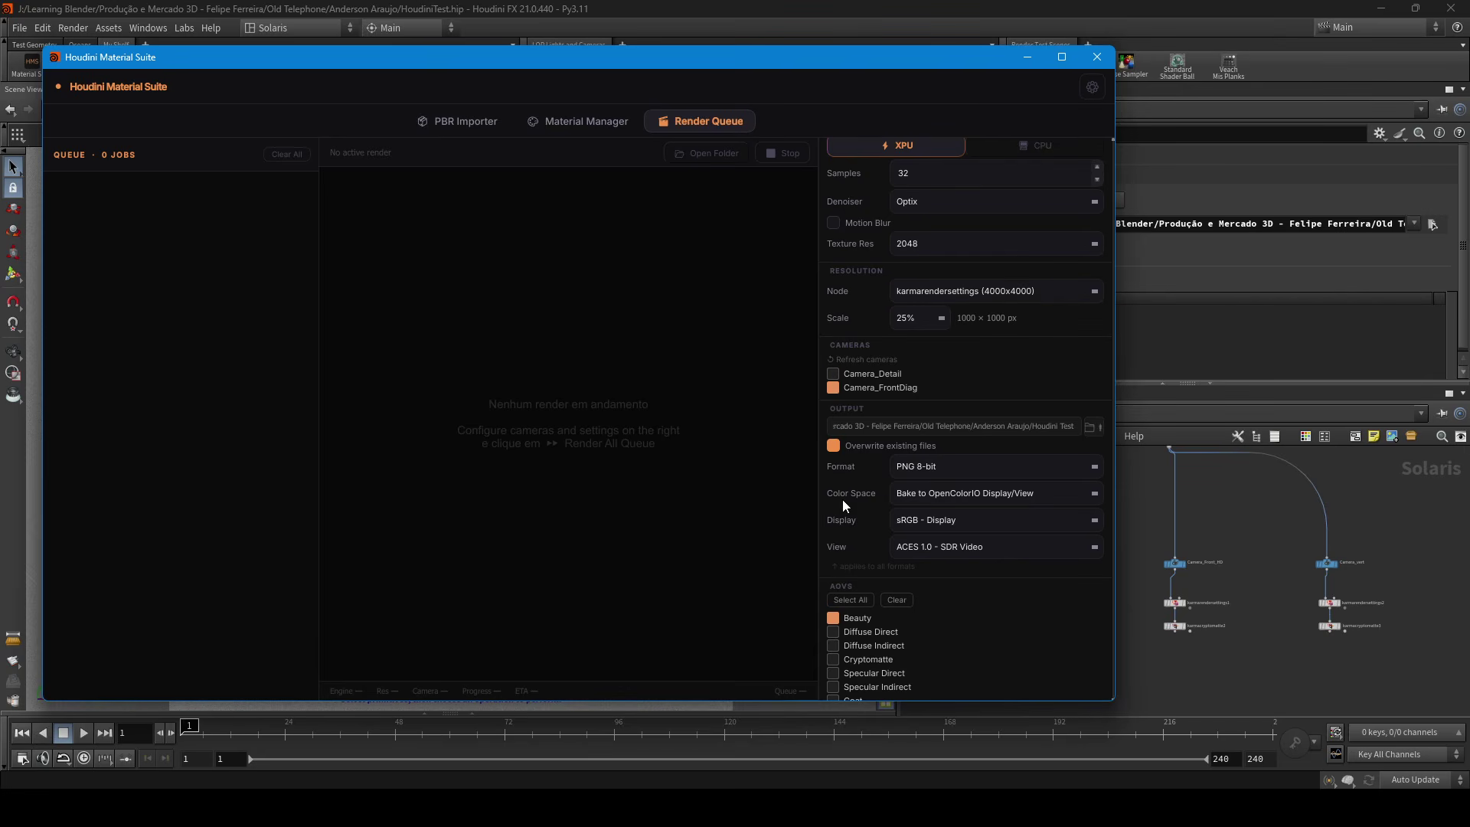
Step: Try the EXR 16-bit output format and set the format back to PNG 8-bit
scroll(862, 476, down, 3)
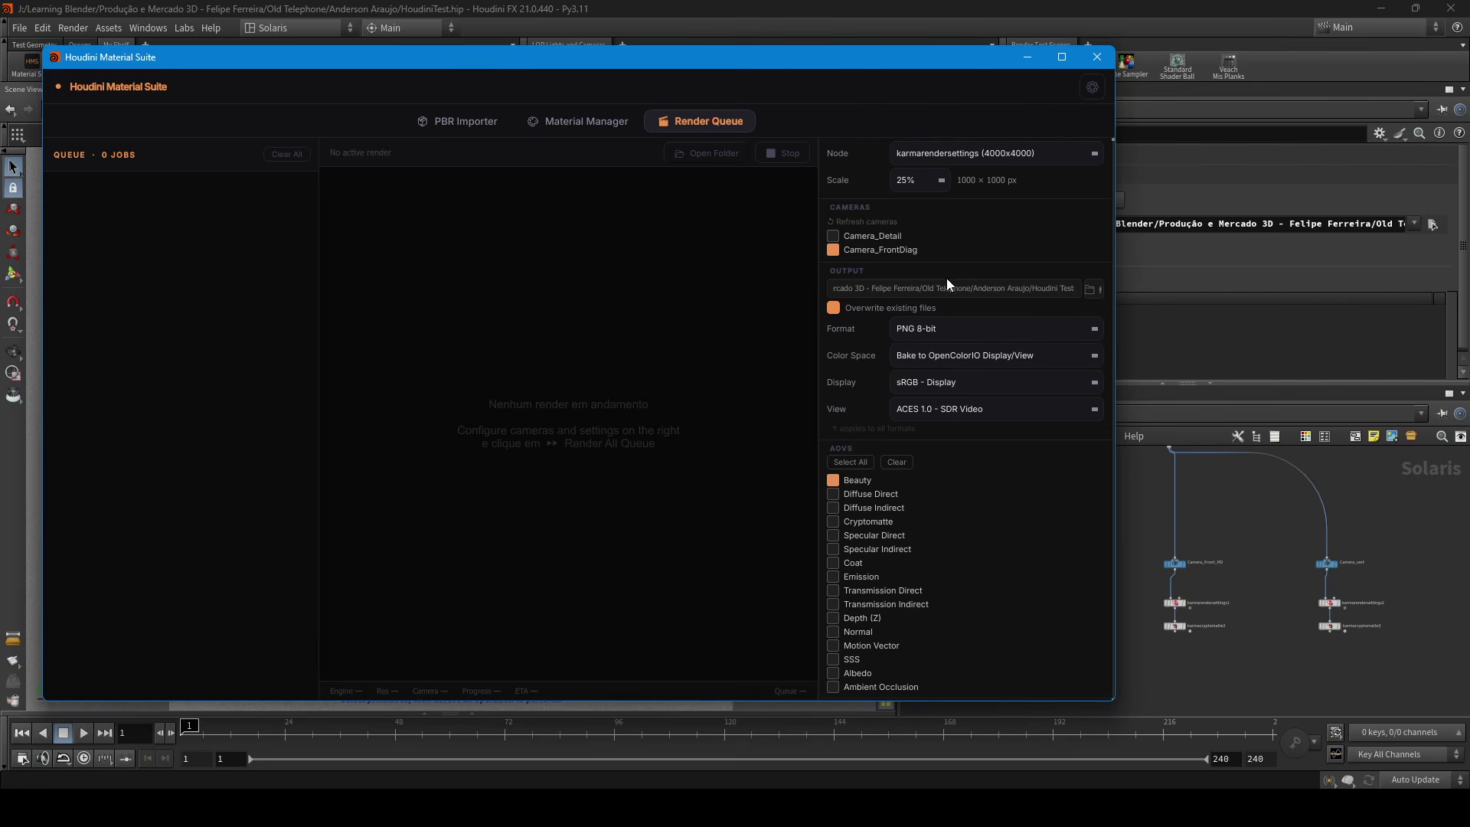
click(921, 328)
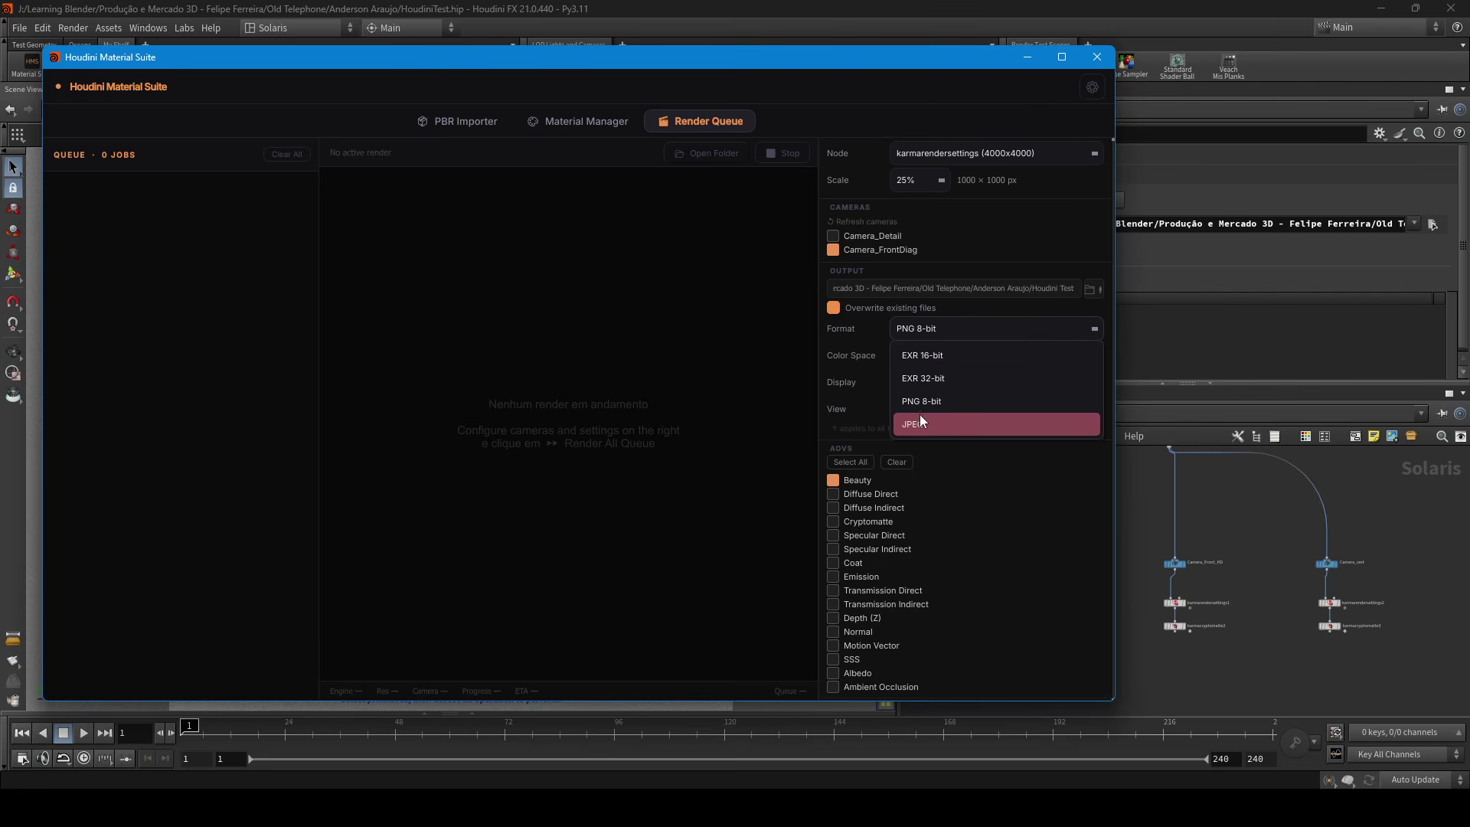
click(920, 357)
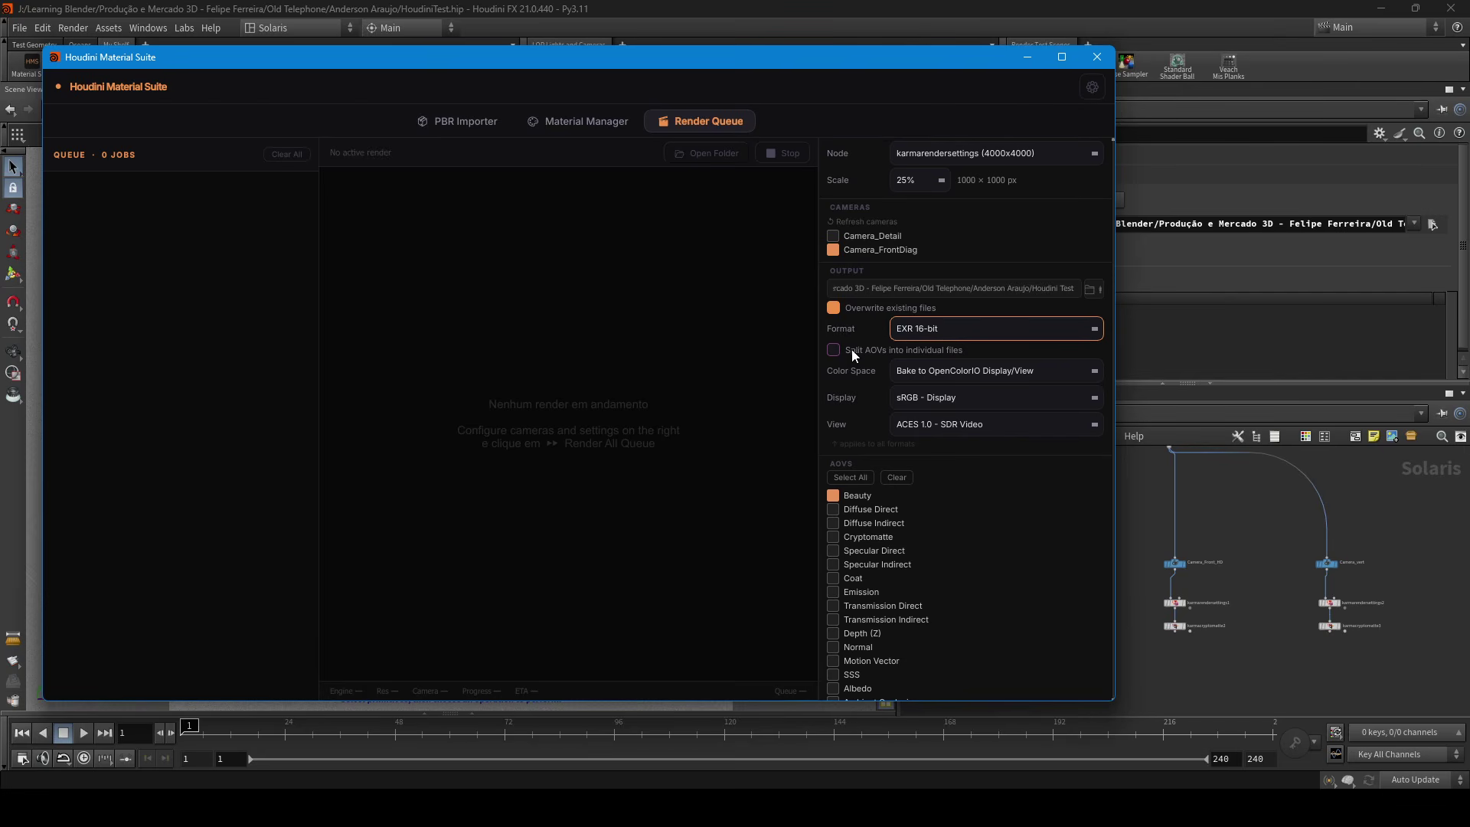
click(922, 328)
click(920, 421)
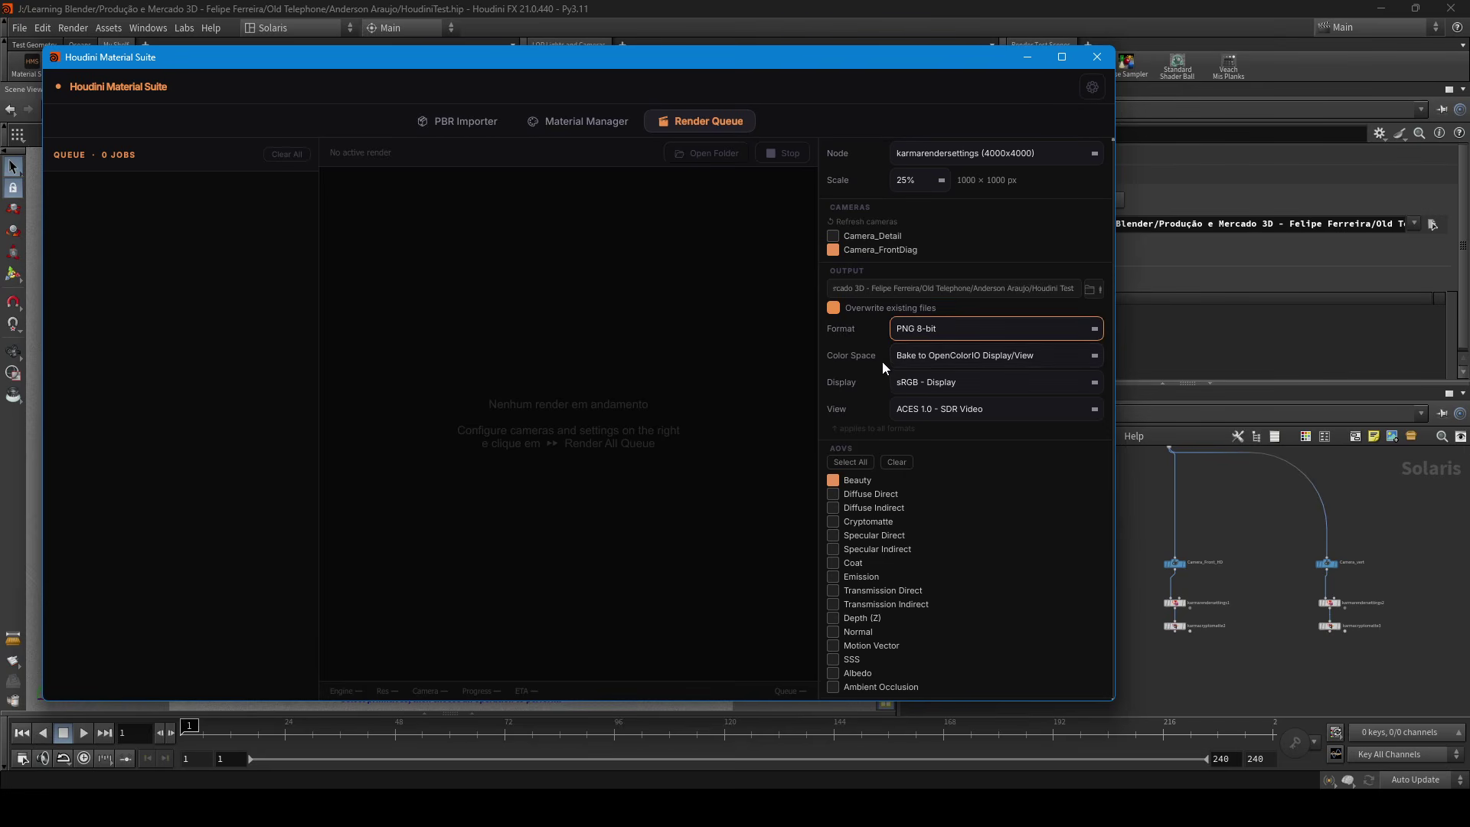
Step: Select all AOVs at once and clear the selection again
scroll(872, 374, down, 2)
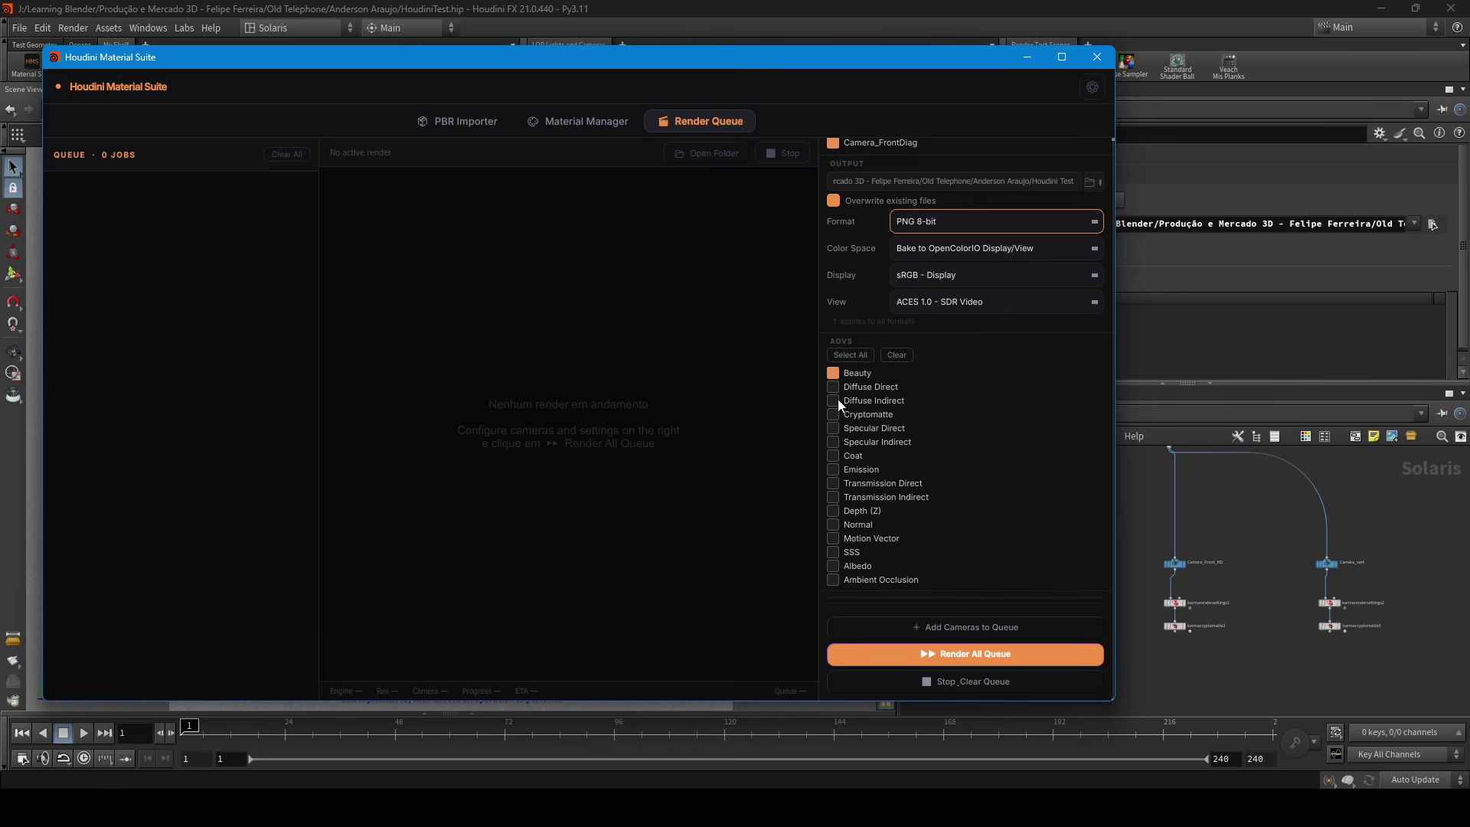
click(848, 356)
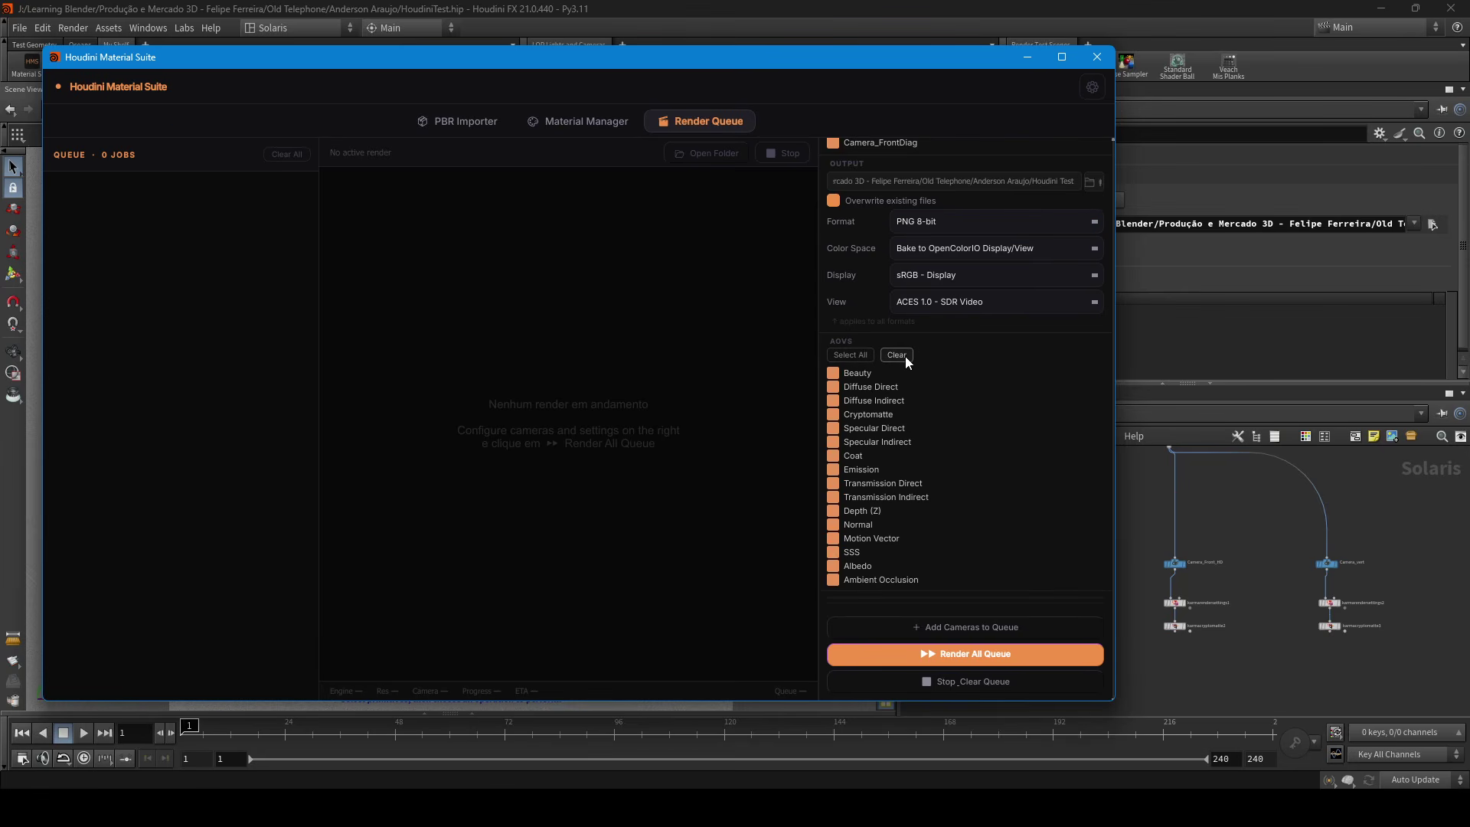
click(902, 355)
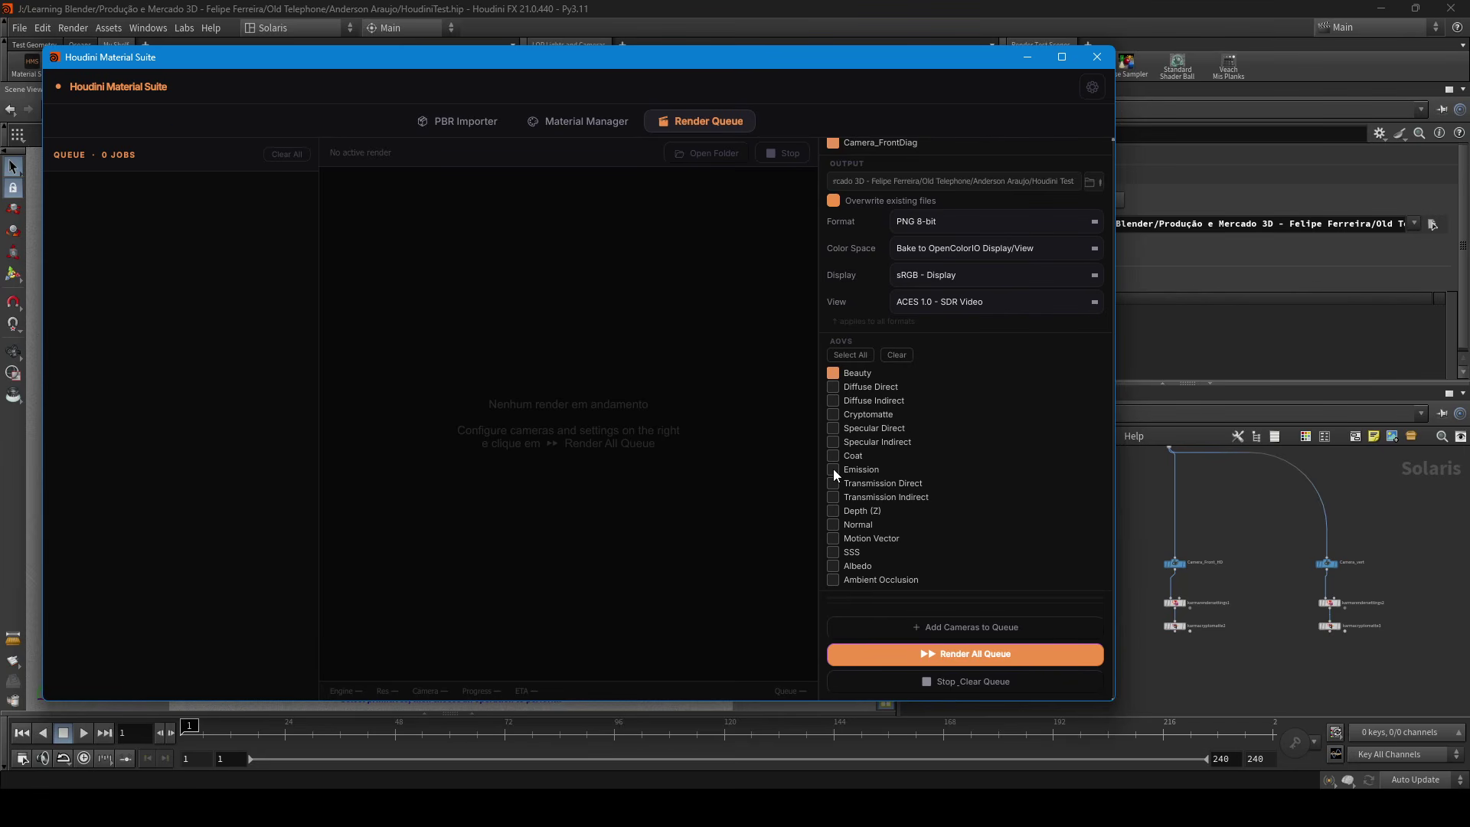
Step: Enable the Beauty, Cryptomatte, Depth (Z) and Ambient Occlusion AOVs, and add Camera_FrontDiag to the queue
drag(833, 468, 829, 390)
click(833, 373)
drag(833, 385, 833, 469)
click(832, 373)
click(968, 628)
Step: Use karmarendersettings1 (3840x2160) as the resolution node and add Camera_Front_HD to the queue
scroll(885, 304, up, 5)
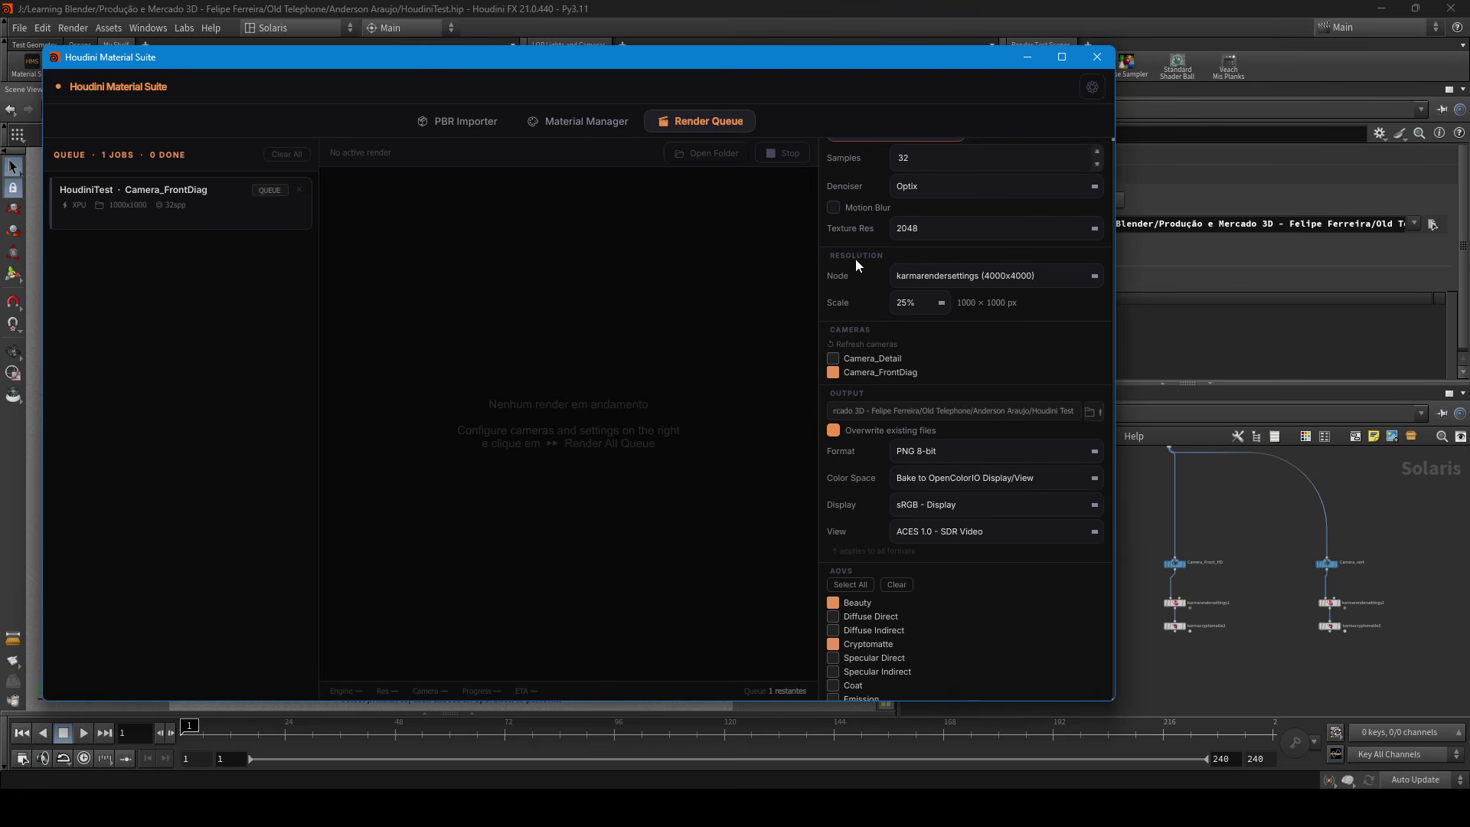
click(958, 274)
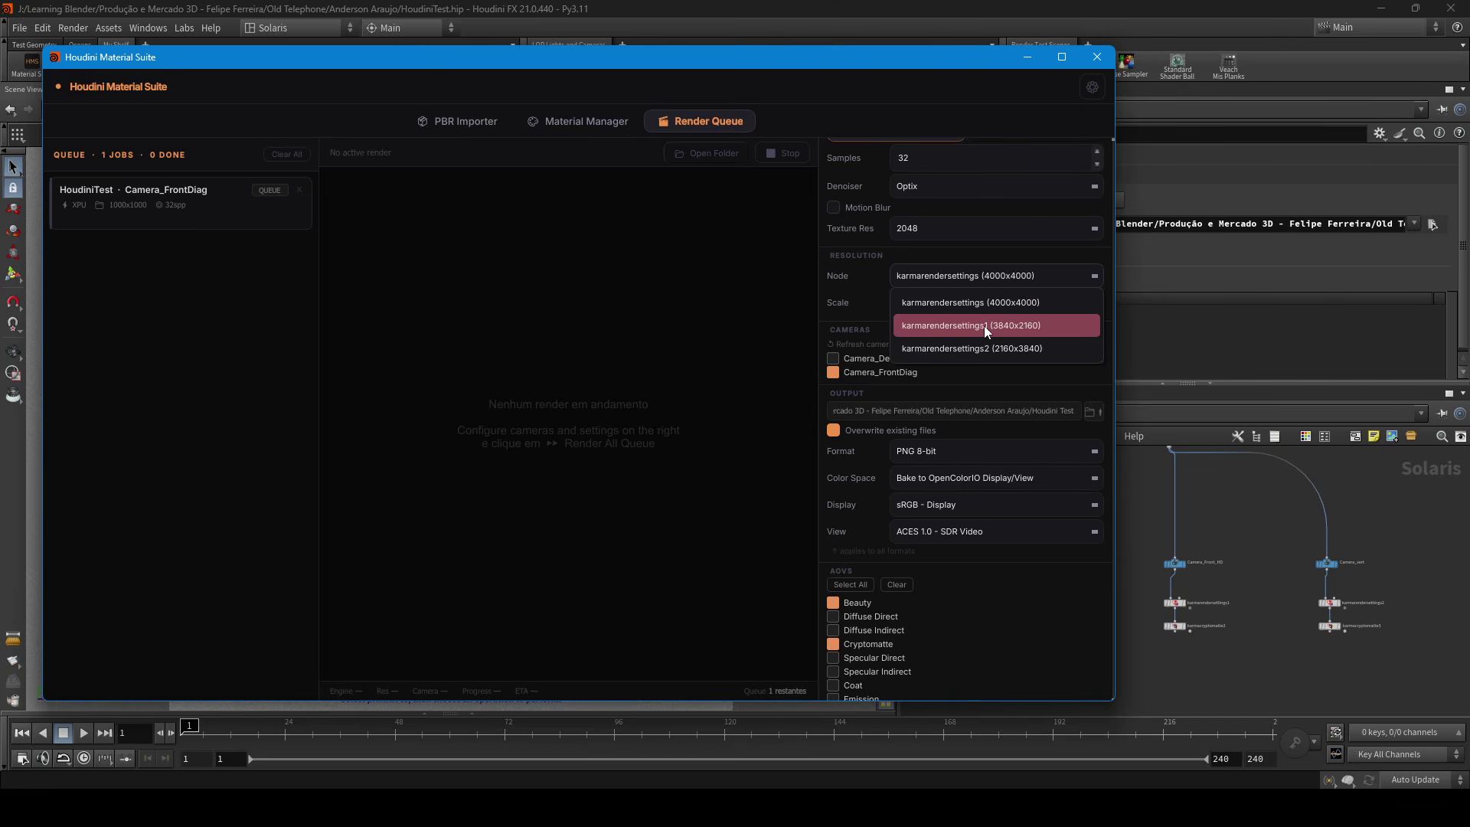
click(954, 328)
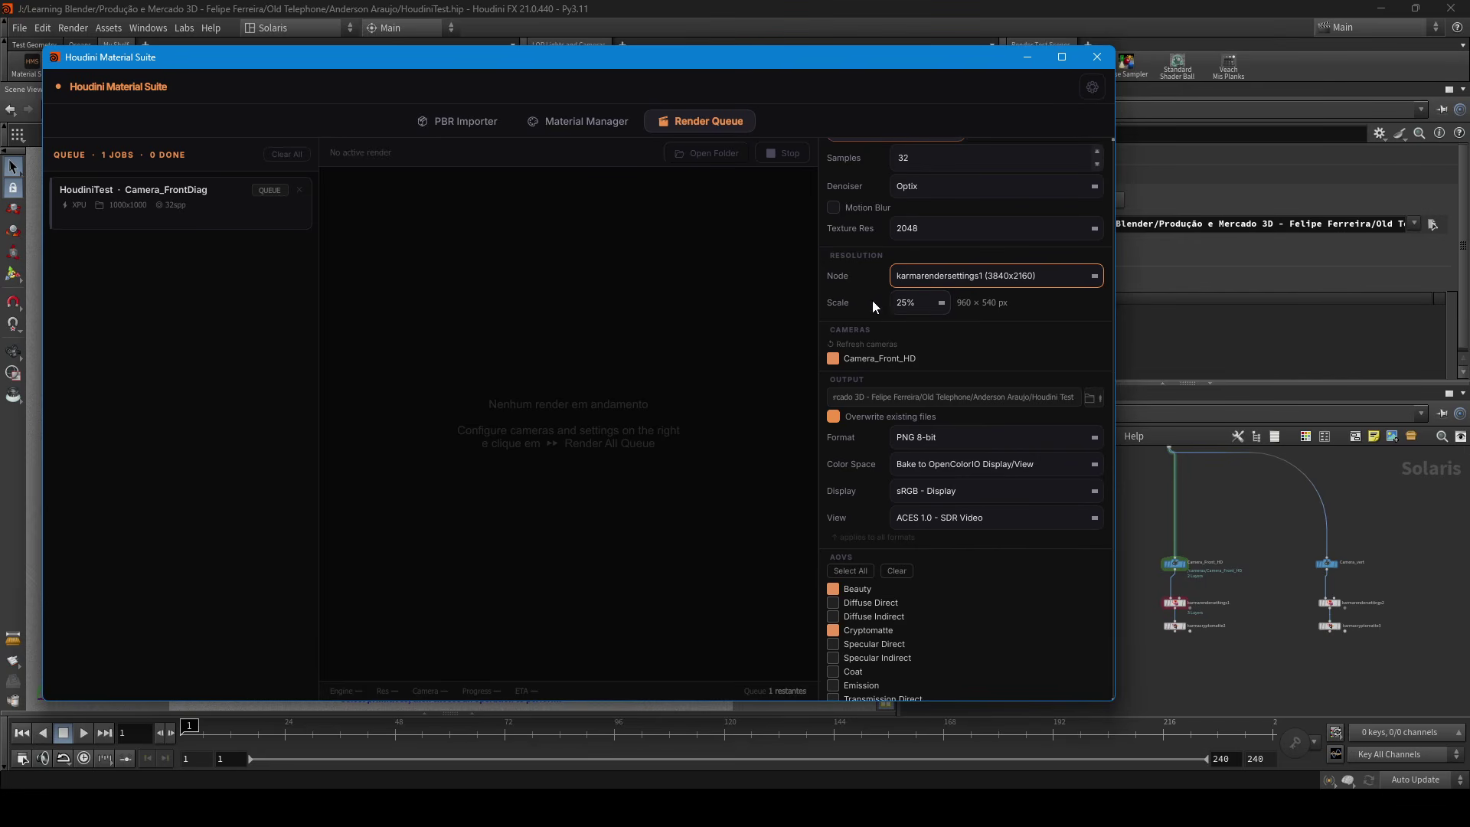
scroll(865, 361, down, 5)
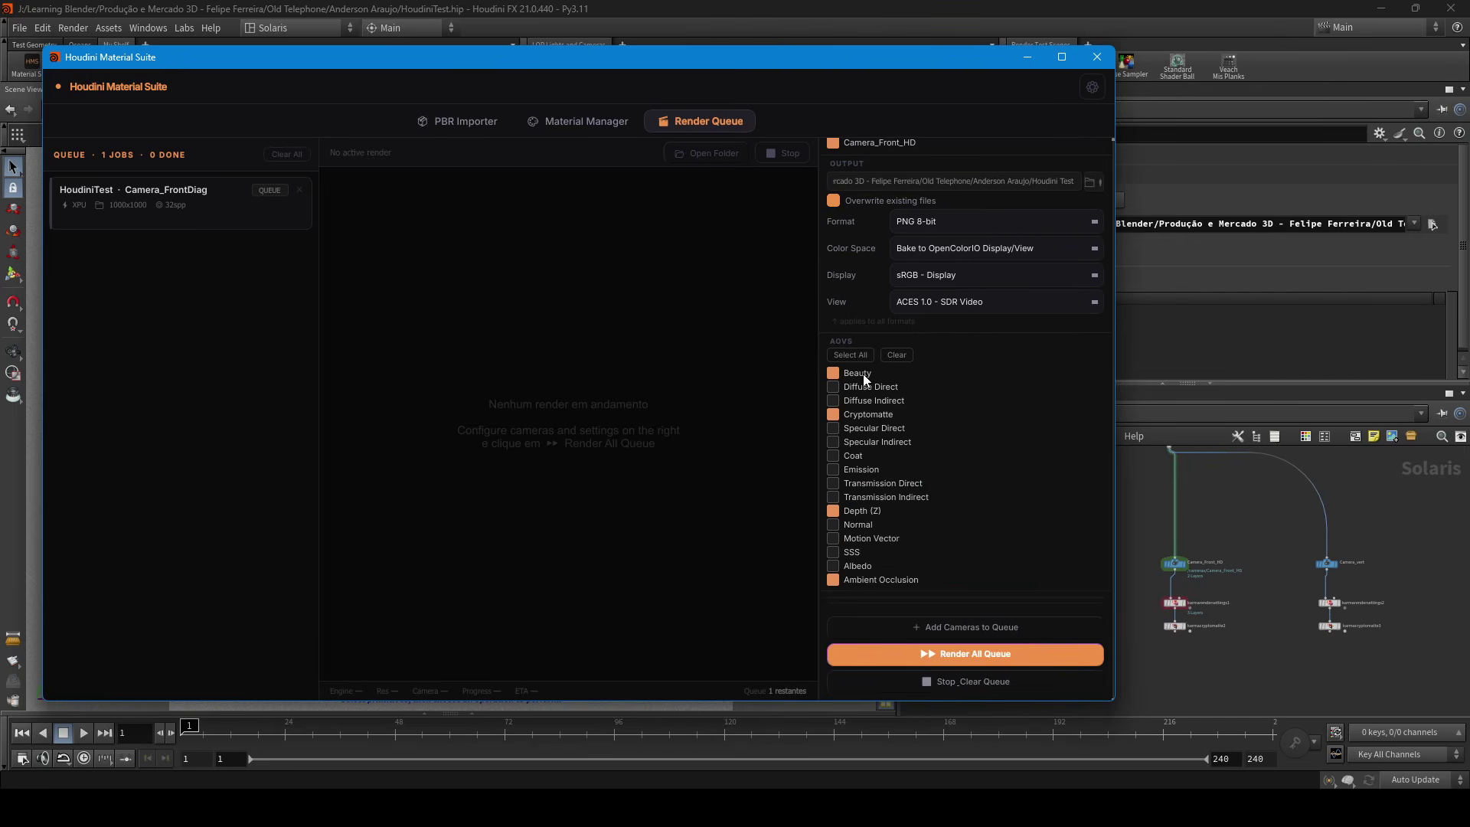
click(965, 627)
Step: Use karmarendersettings2 (2160x3840) as the resolution node and add Camera_vert to the queue
click(964, 335)
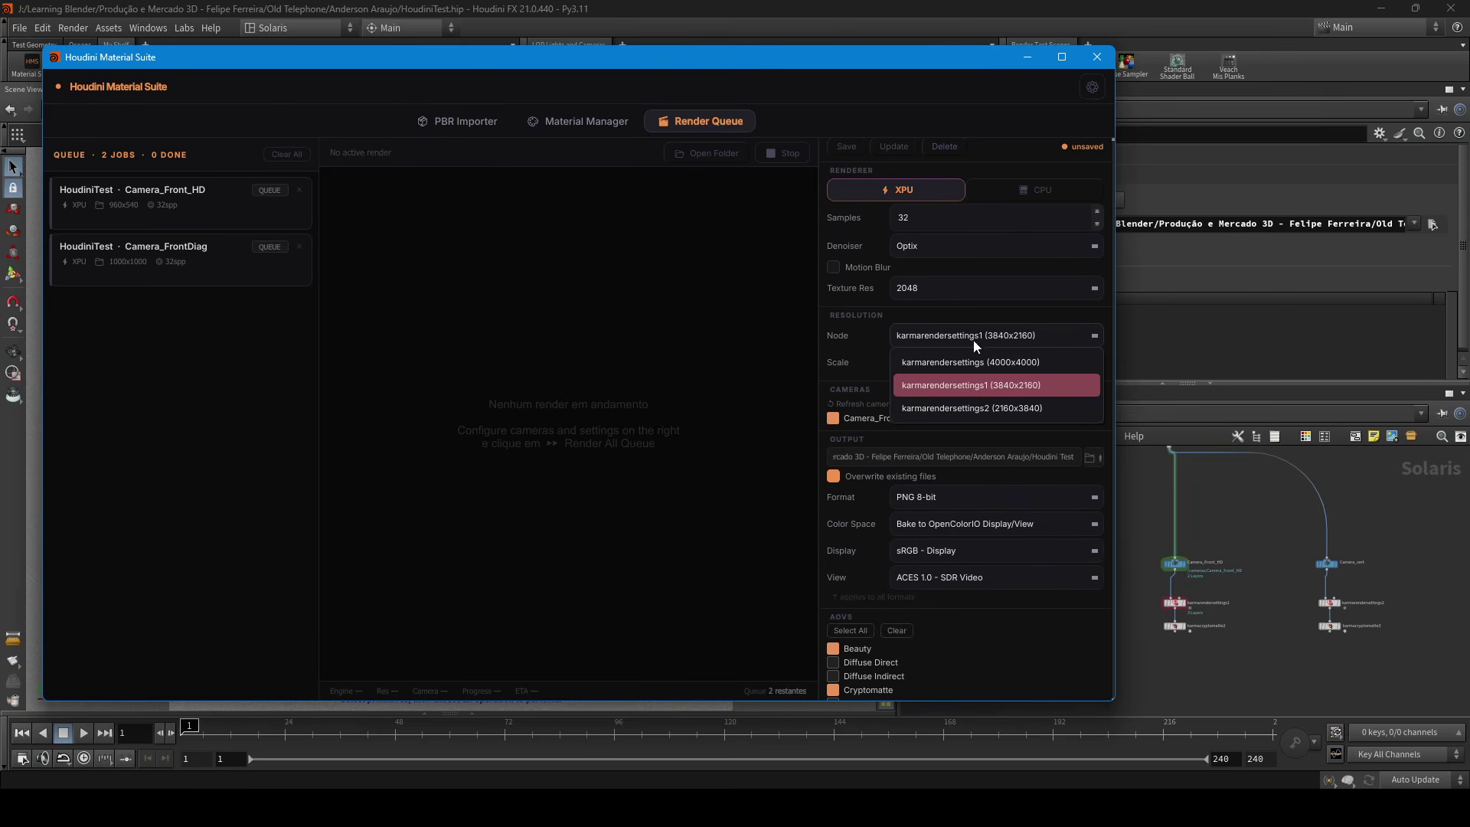
click(968, 389)
scroll(857, 410, down, 6)
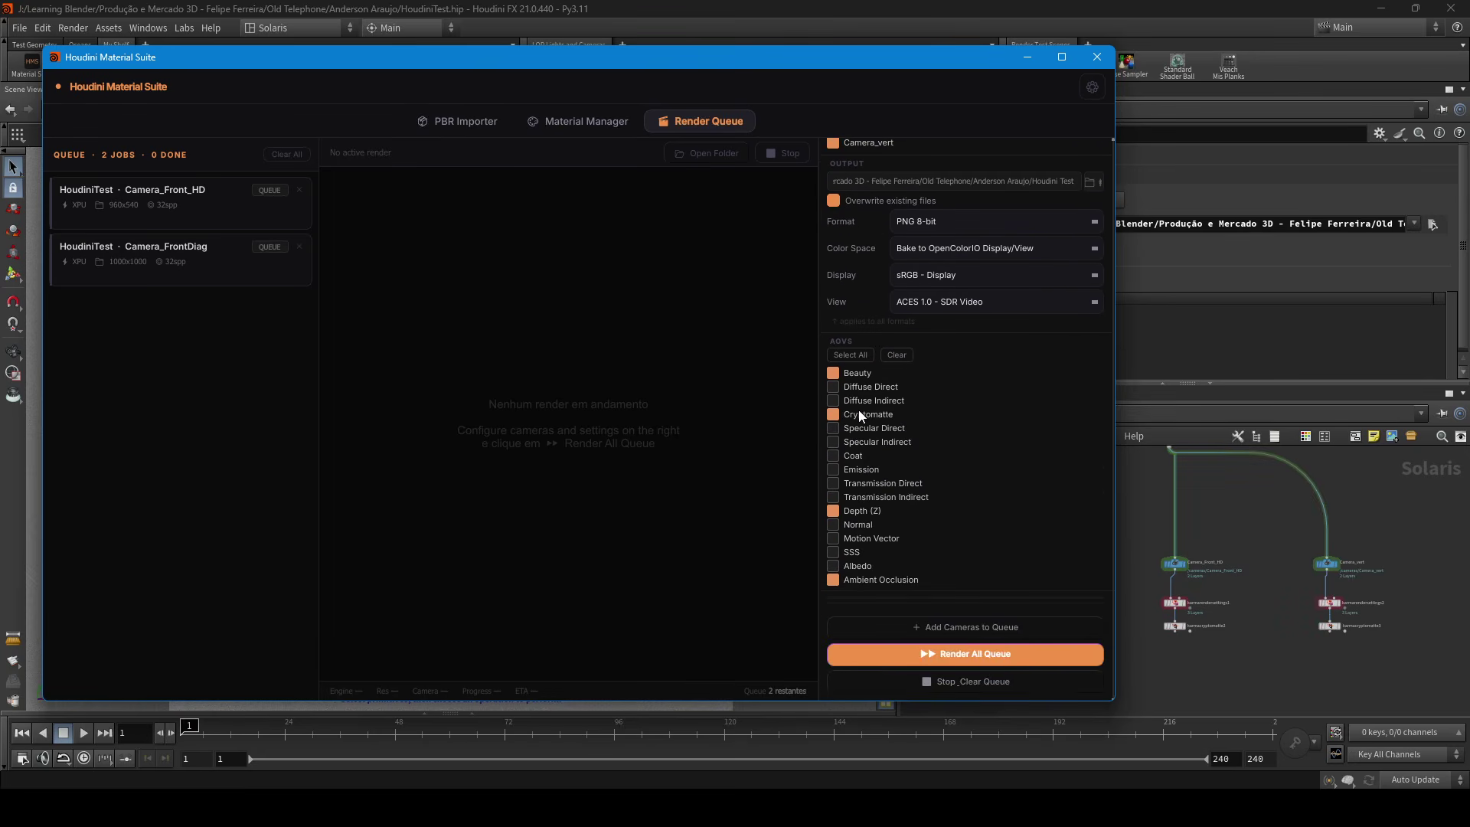
click(953, 629)
Step: Start rendering all queued camera jobs
scroll(882, 488, up, 6)
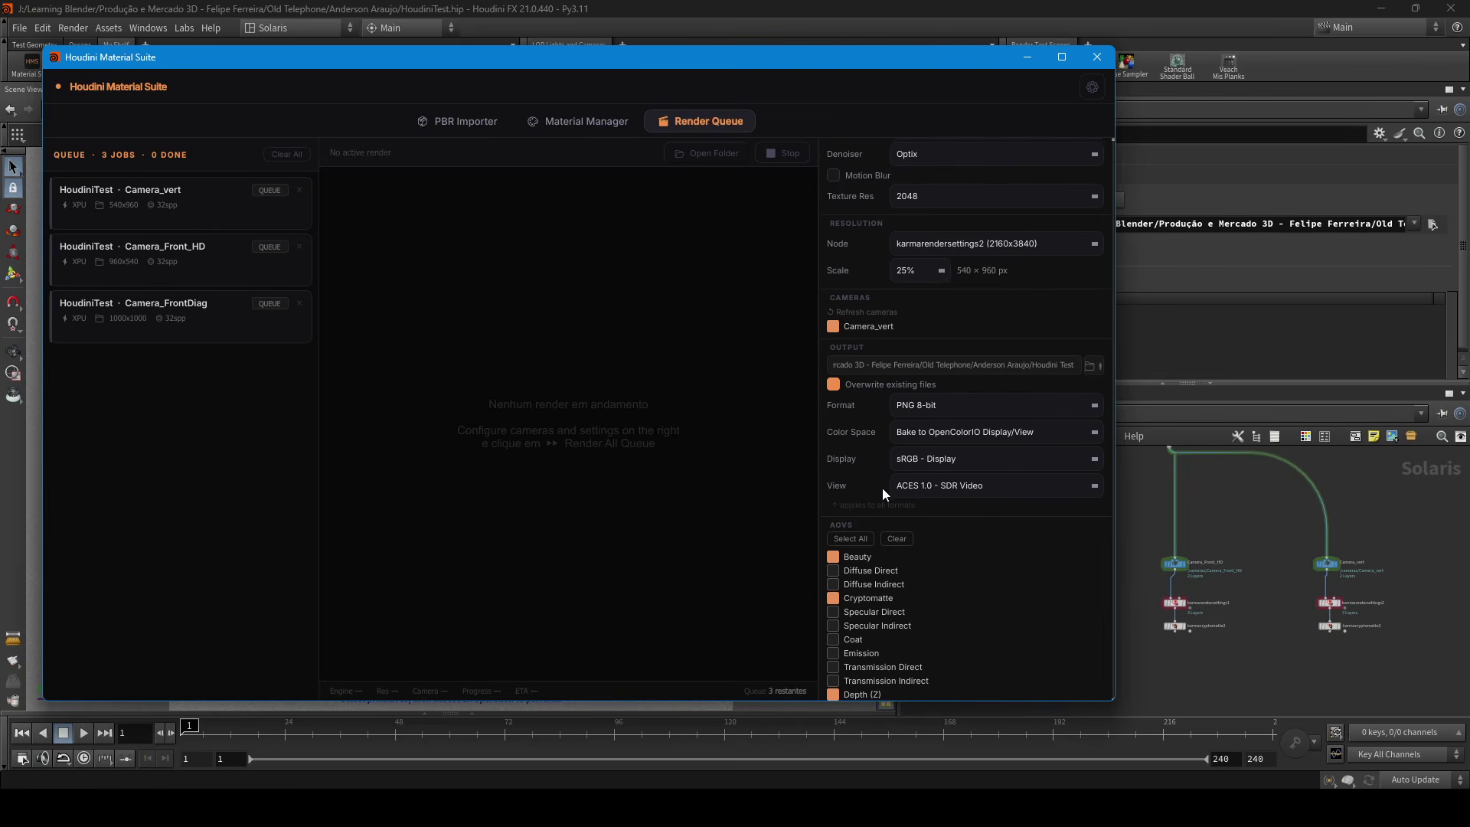
scroll(878, 558, down, 7)
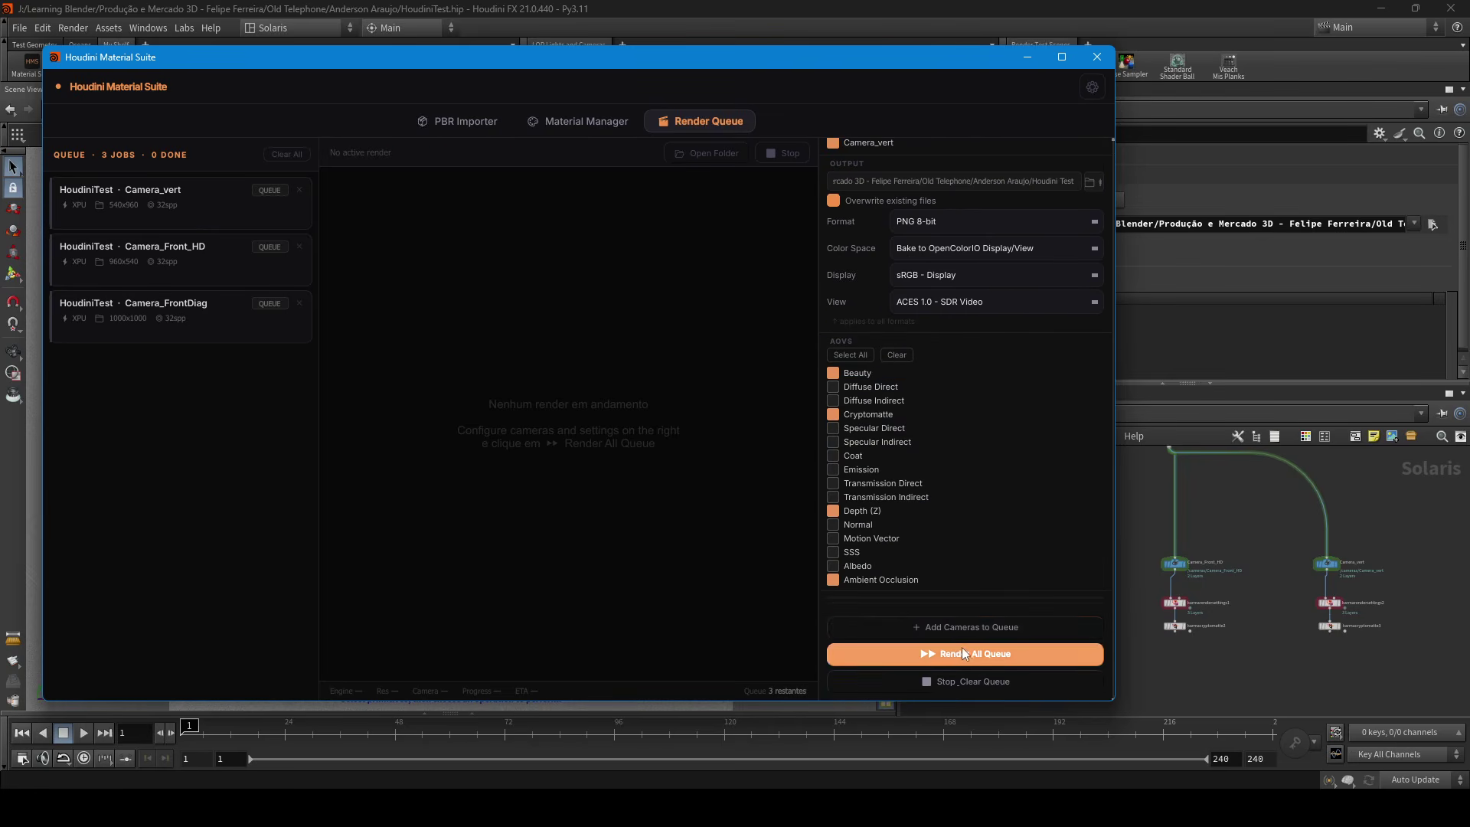
click(961, 653)
scroll(872, 495, up, 7)
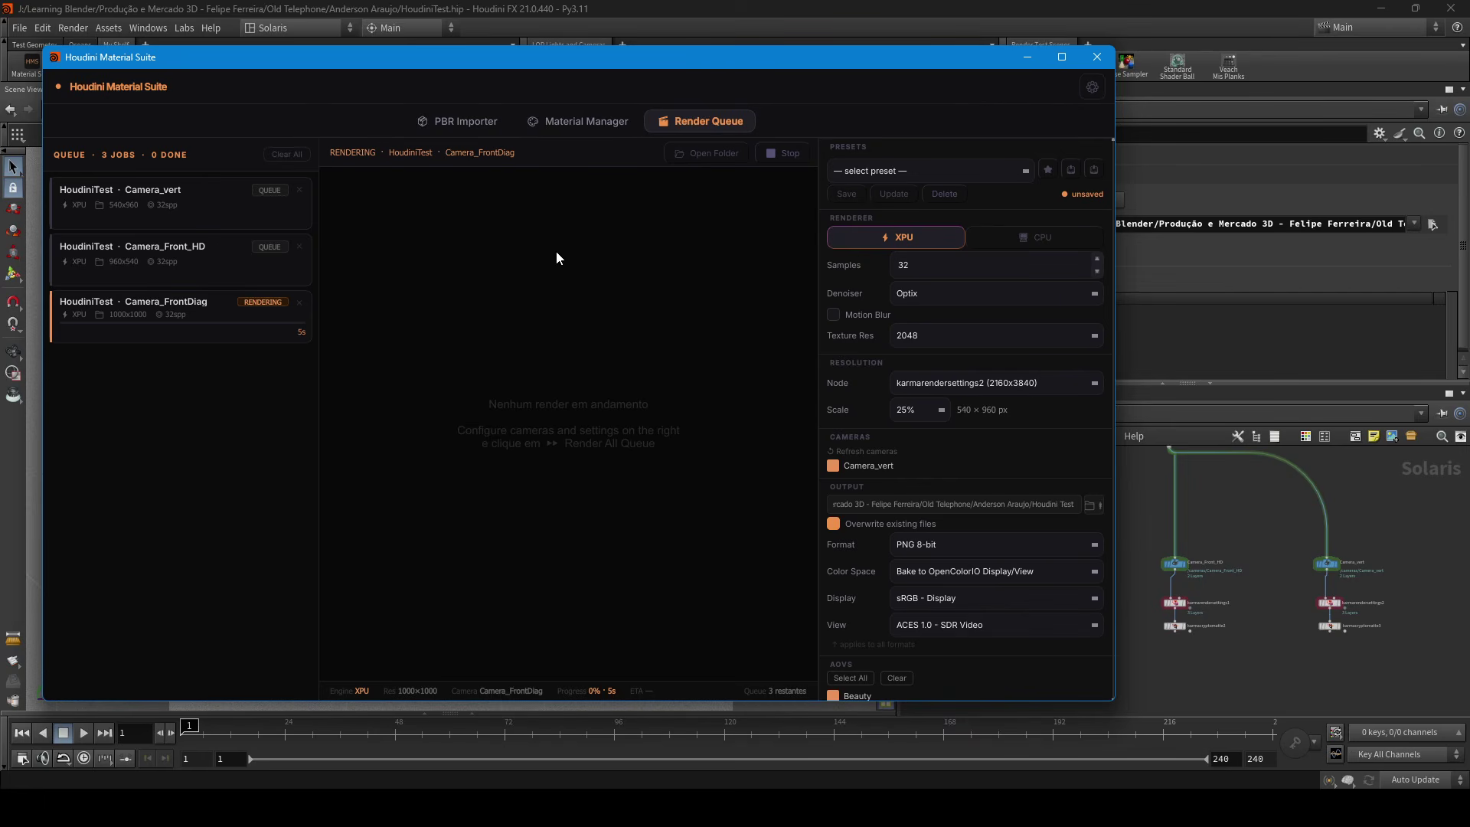
drag(714, 56, 725, 58)
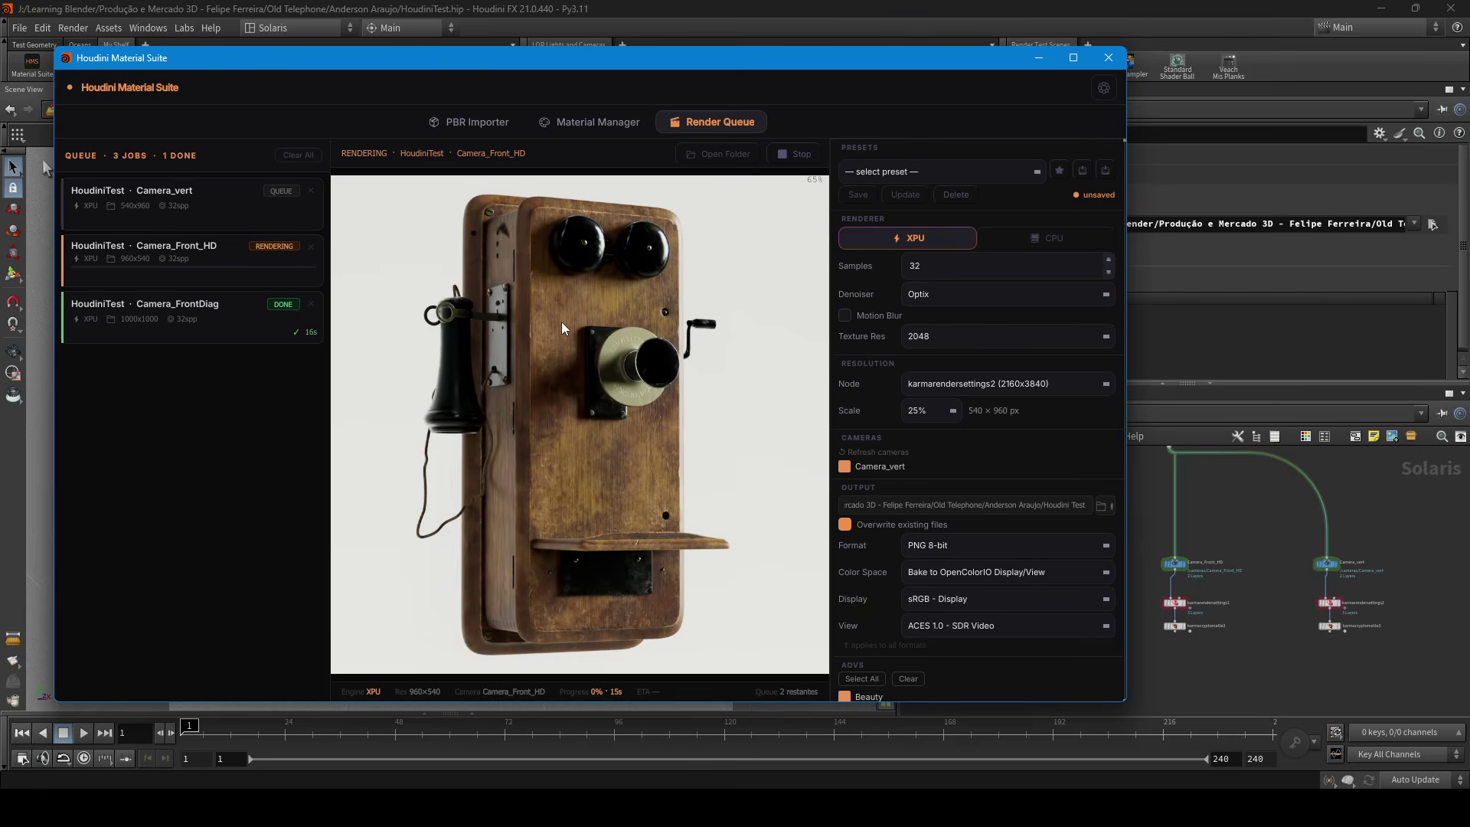
Step: Zoom and pan around the telephone in the render preview to examine its material detail
scroll(556, 320, up, 5)
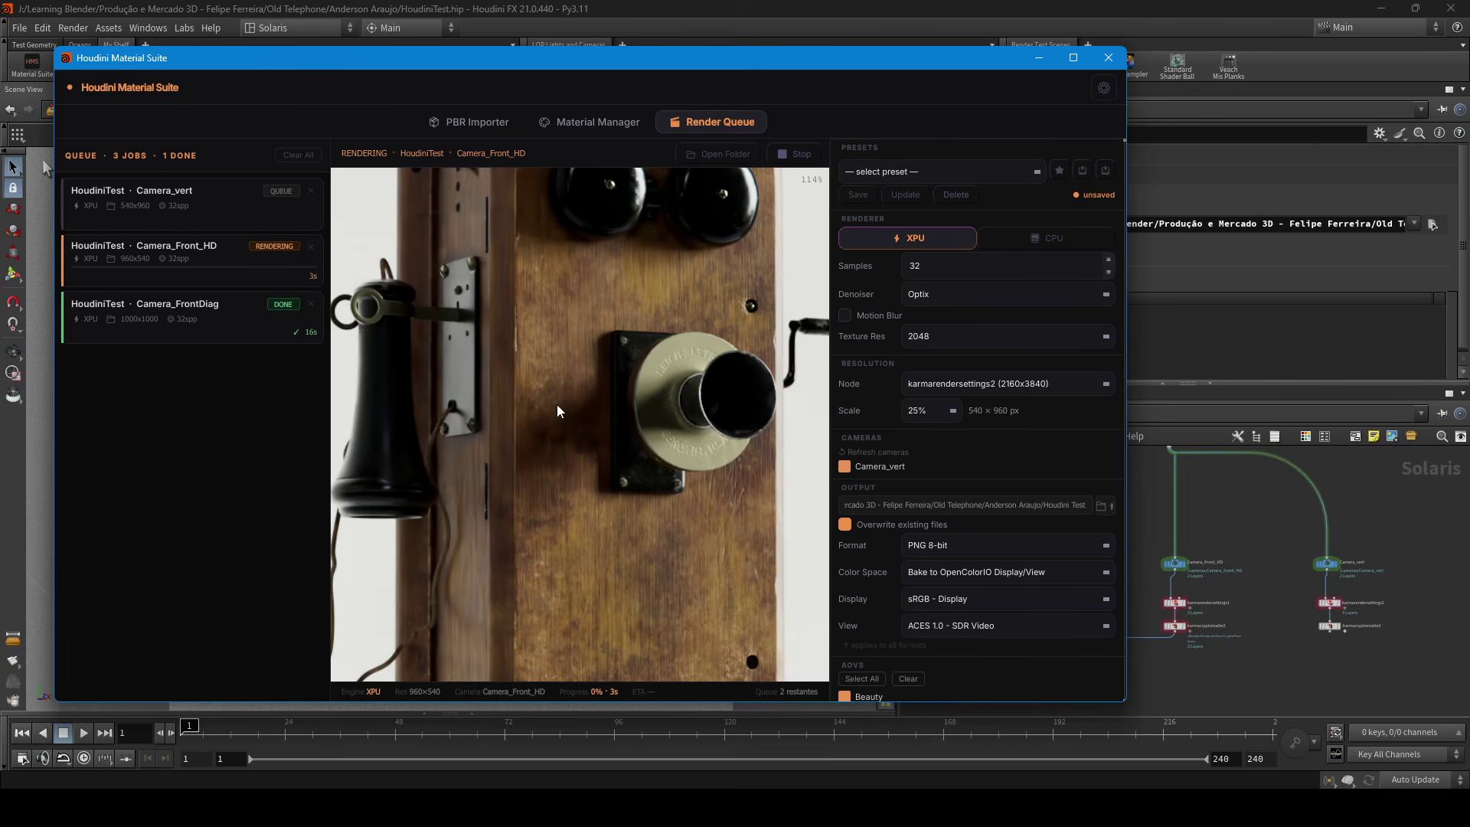
scroll(561, 398, down, 1)
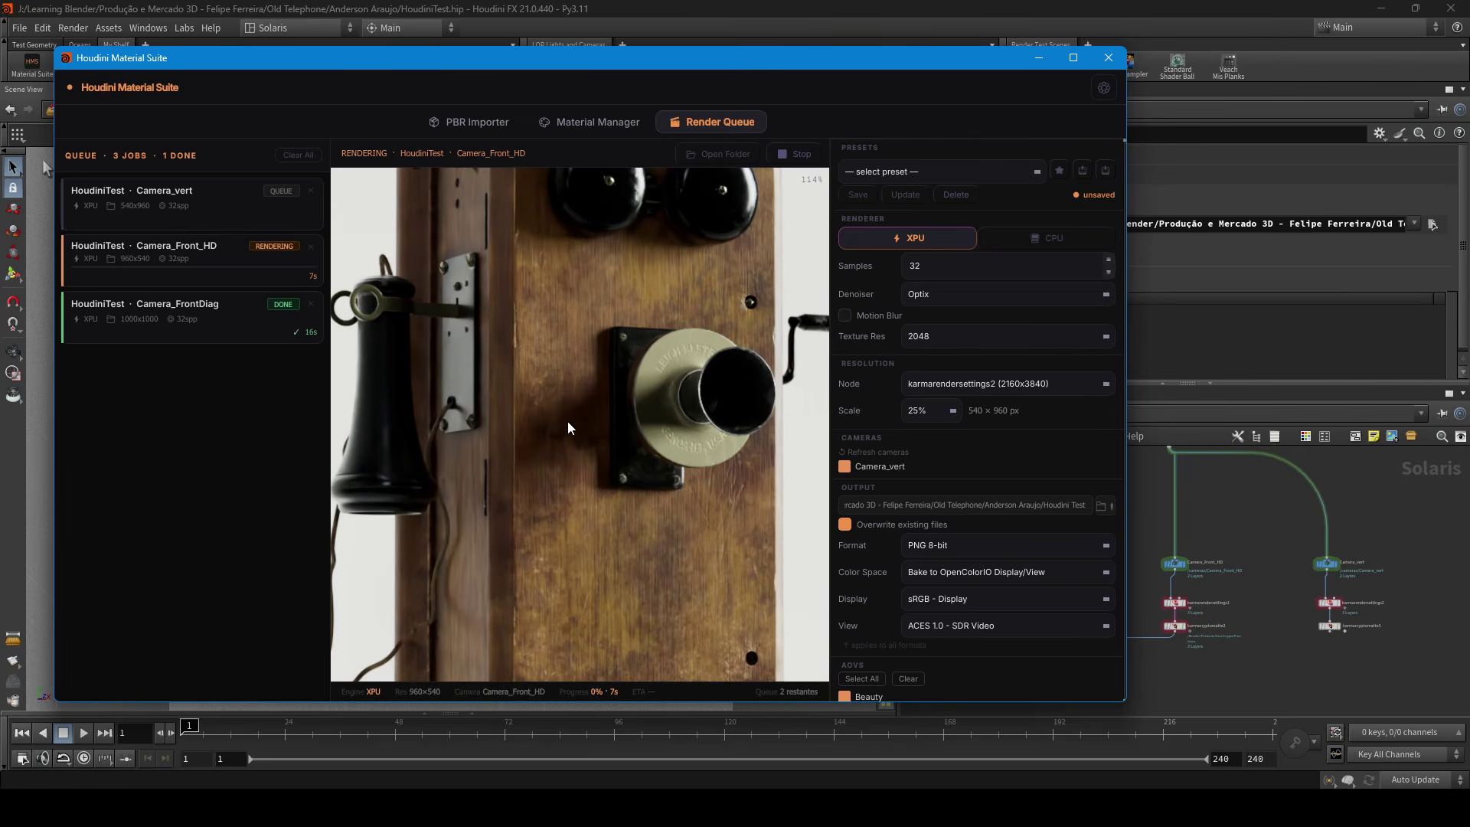
scroll(568, 421, down, 1)
drag(556, 465, 549, 420)
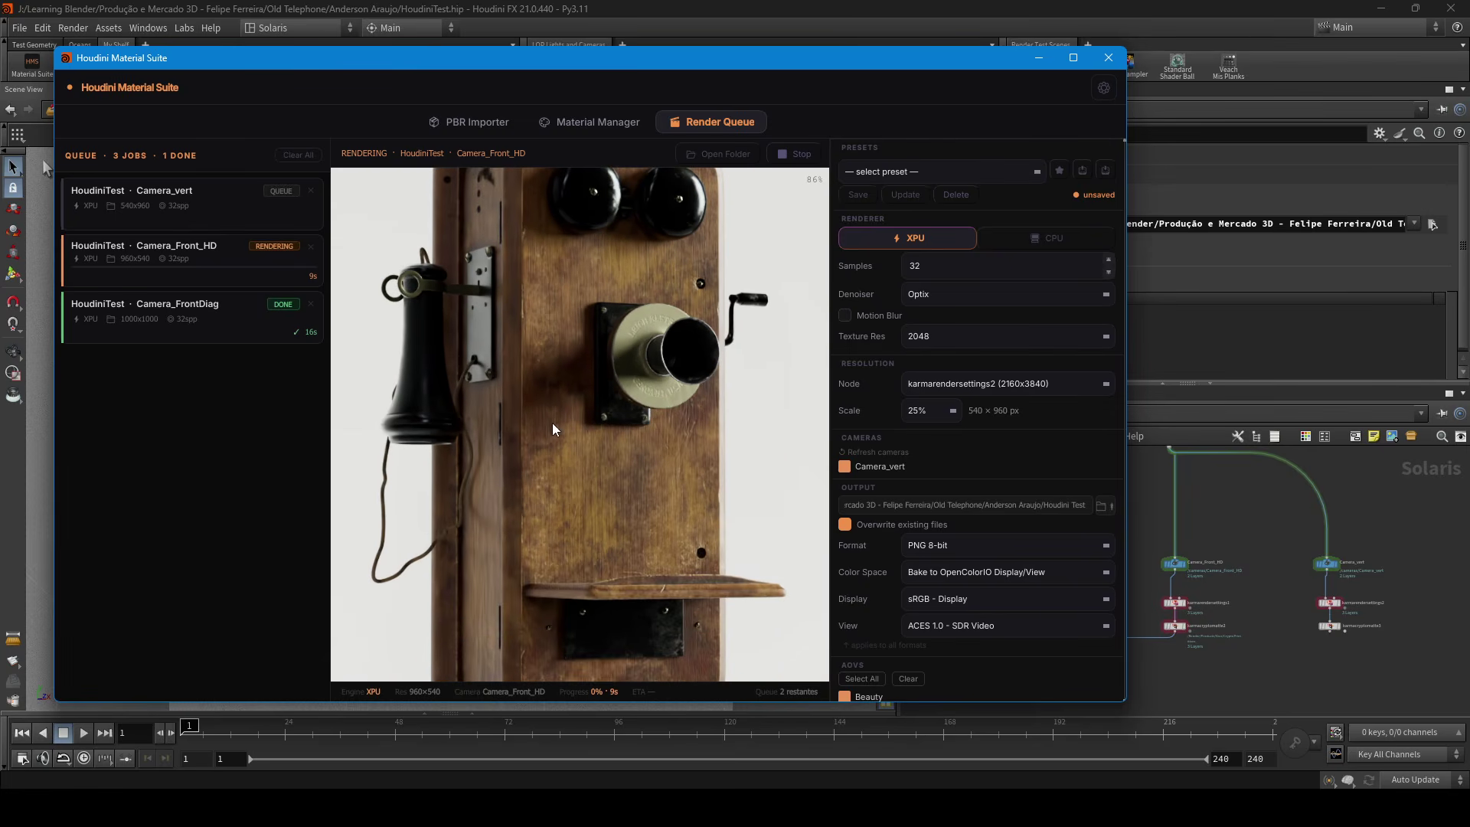
scroll(538, 382, down, 2)
scroll(520, 407, up, 3)
scroll(519, 410, up, 1)
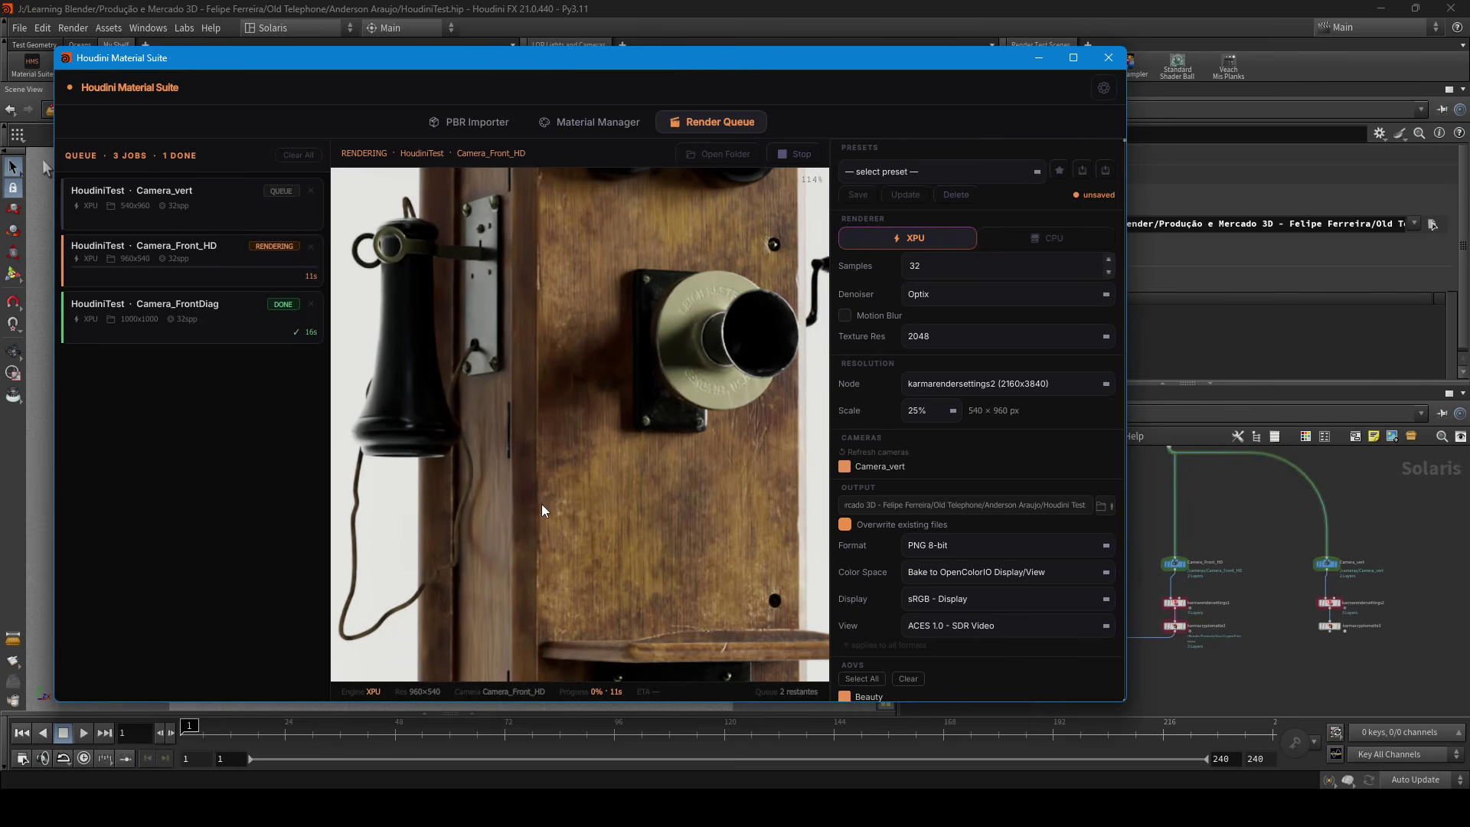
Step: View the rendered images of the Camera_FrontDiag, Camera_Front_HD and Camera_vert jobs in turn
drag(528, 540, 543, 432)
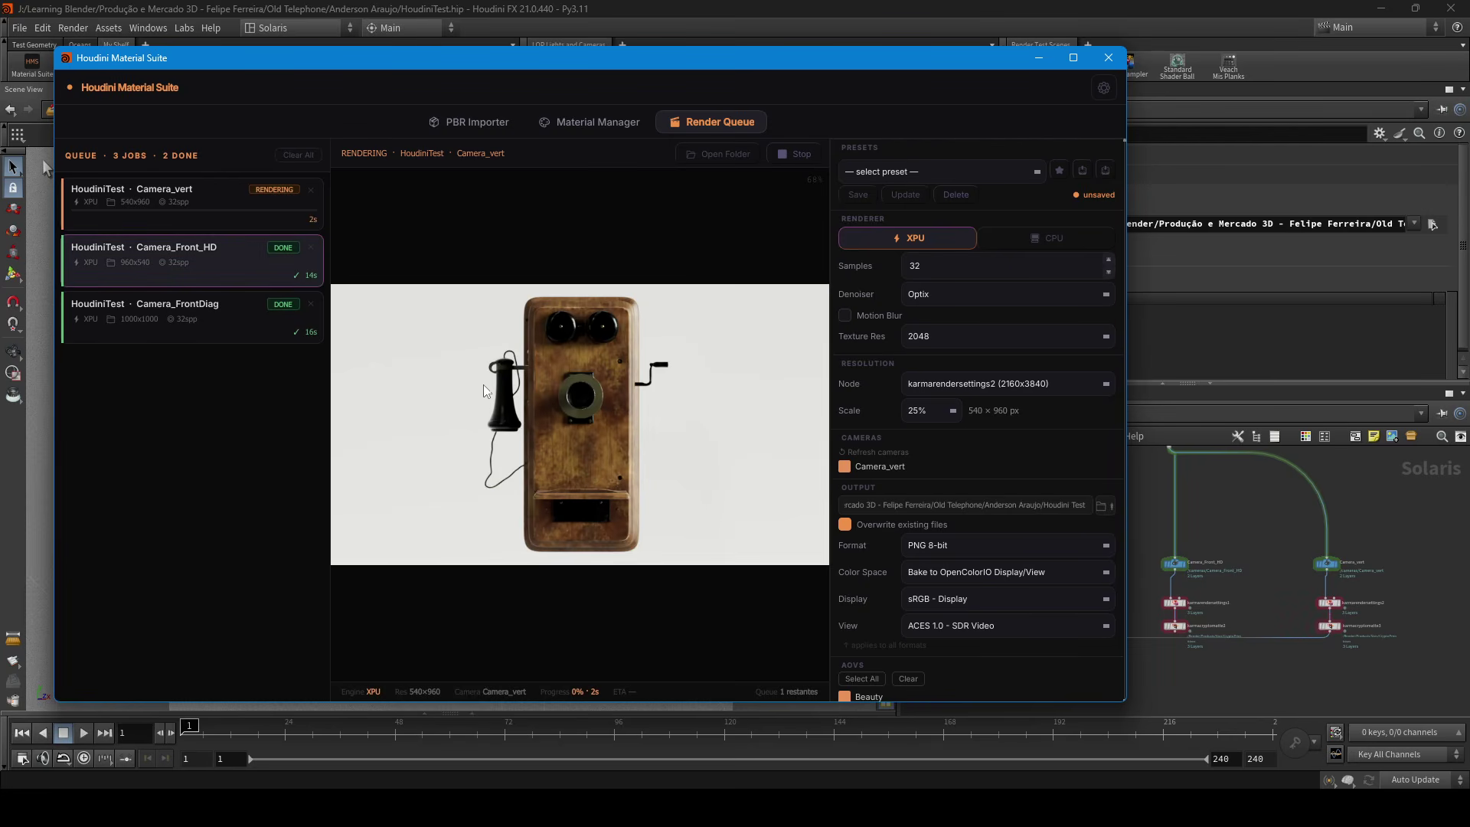
click(234, 315)
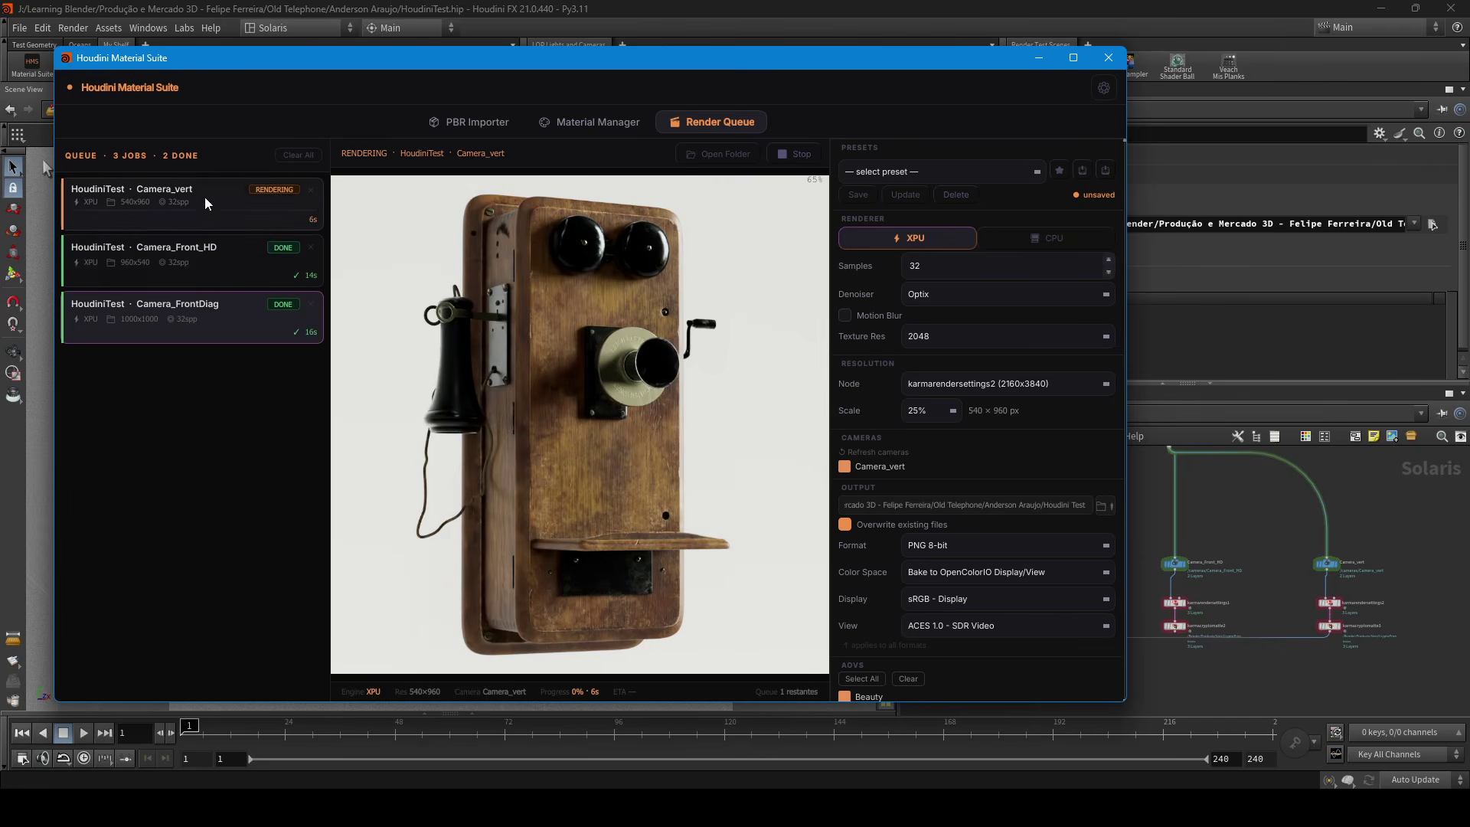
click(228, 277)
click(224, 336)
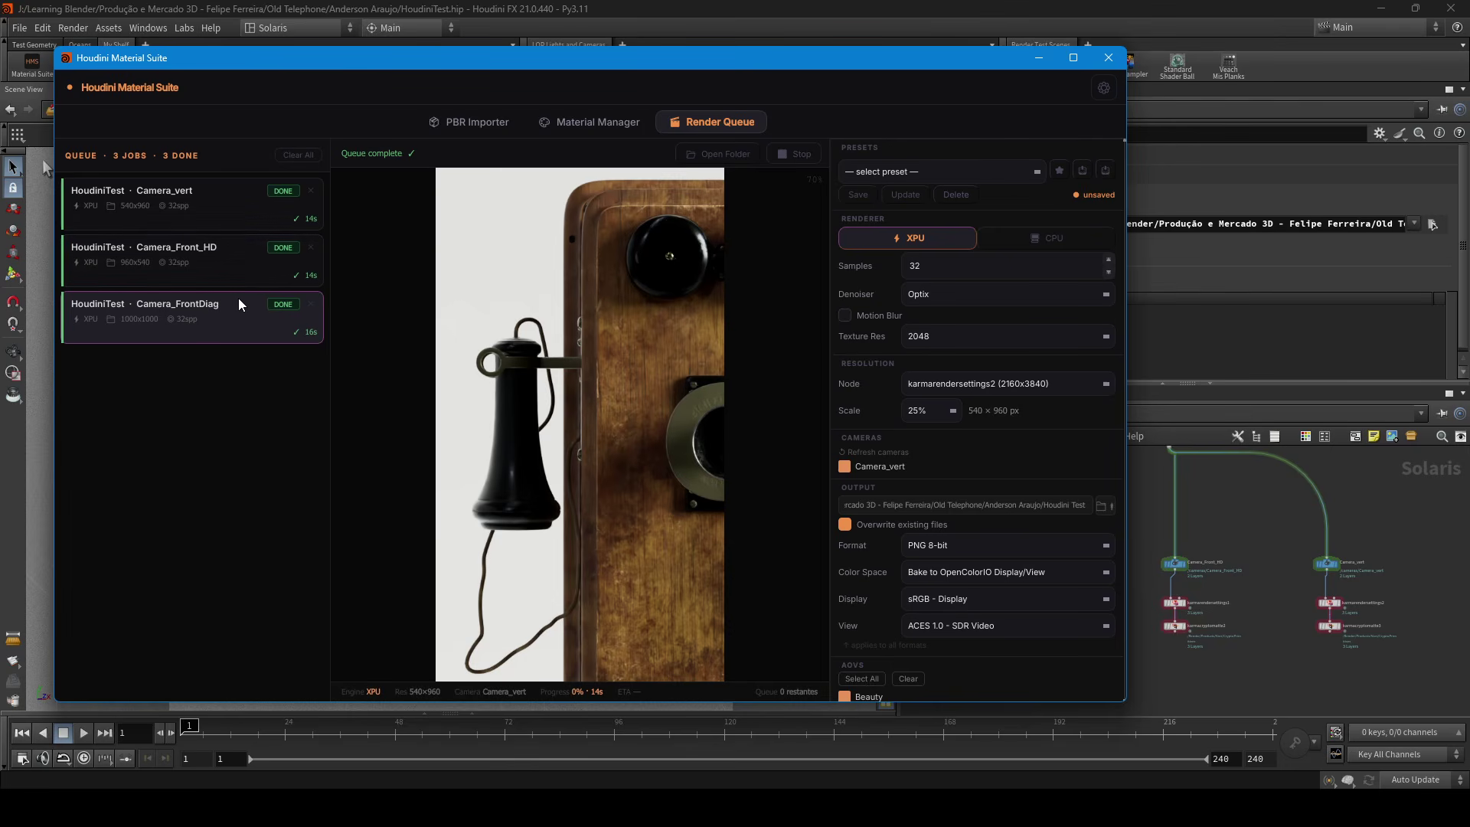
click(238, 263)
click(237, 205)
Step: Compare the Camera_FrontDiag render with the Camera_Front_HD render using the split divider
click(236, 318)
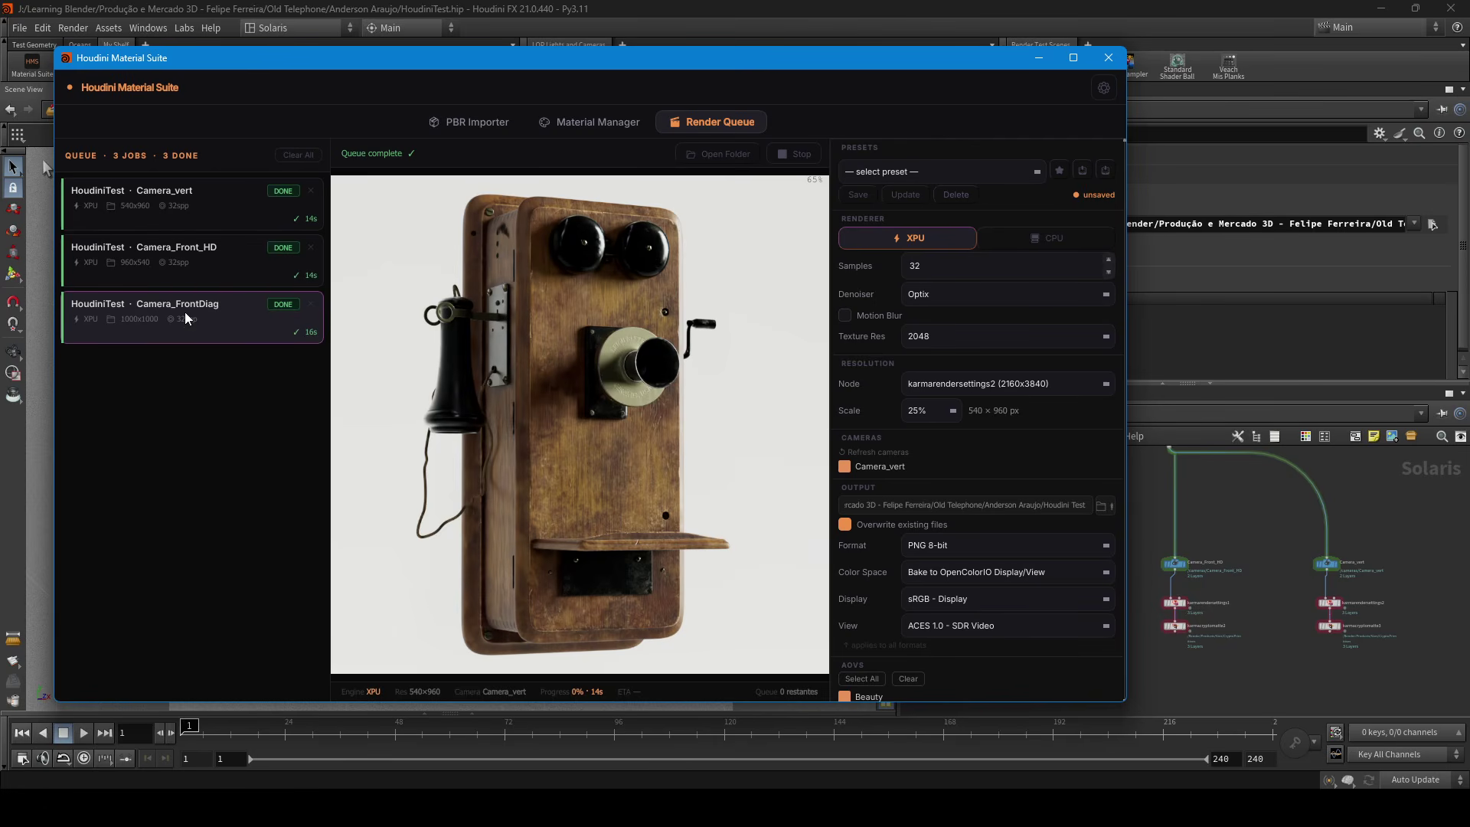
ctrl+click(230, 271)
mouse_move(579, 422)
mouse_down()
mouse_move(338, 427)
mouse_move(767, 424)
mouse_move(595, 431)
mouse_up()
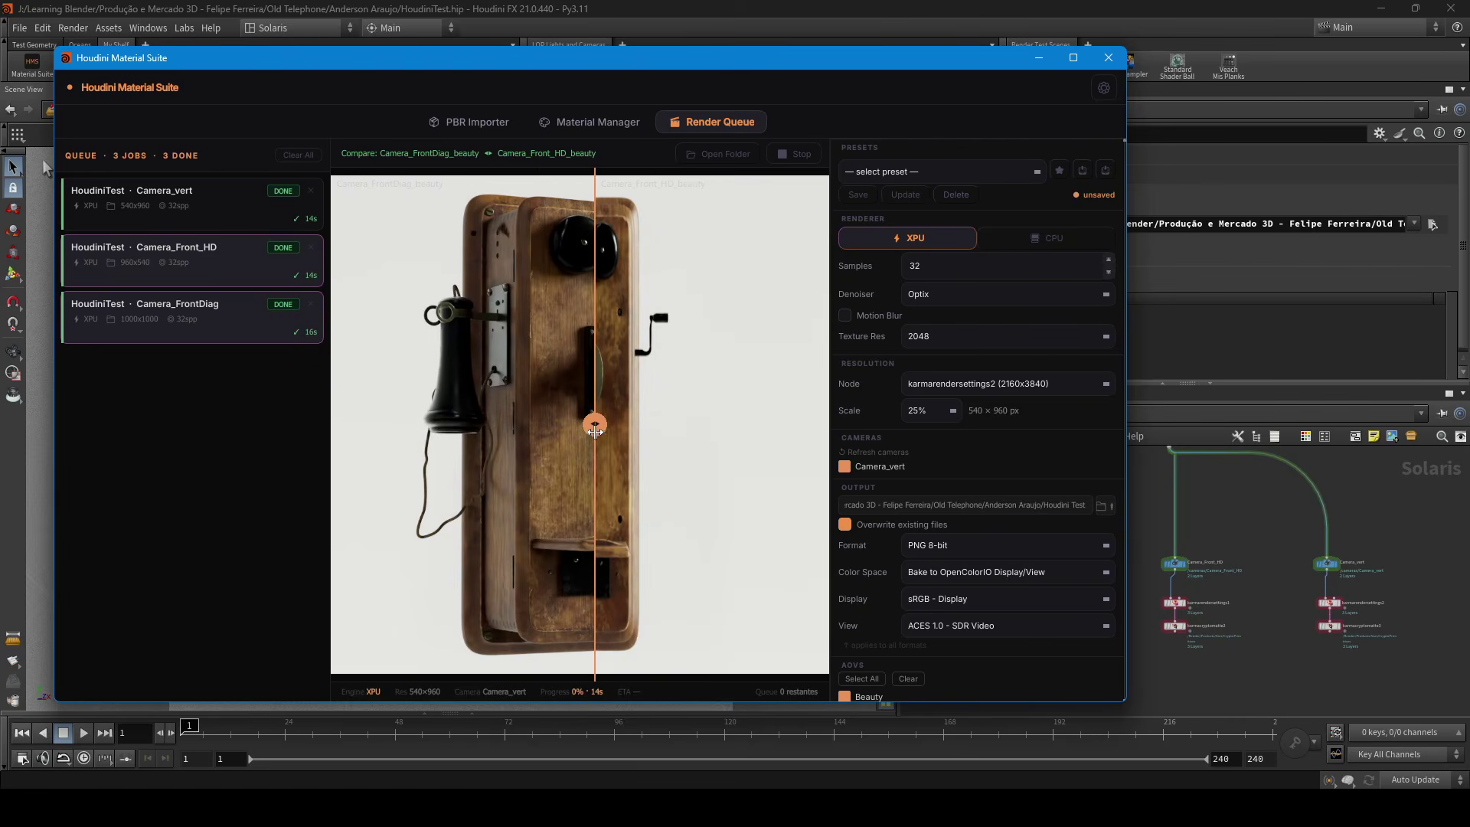
Step: Switch between the finished renders and set up a split comparison of Camera_FrontDiag and Camera_vert
click(221, 319)
click(245, 264)
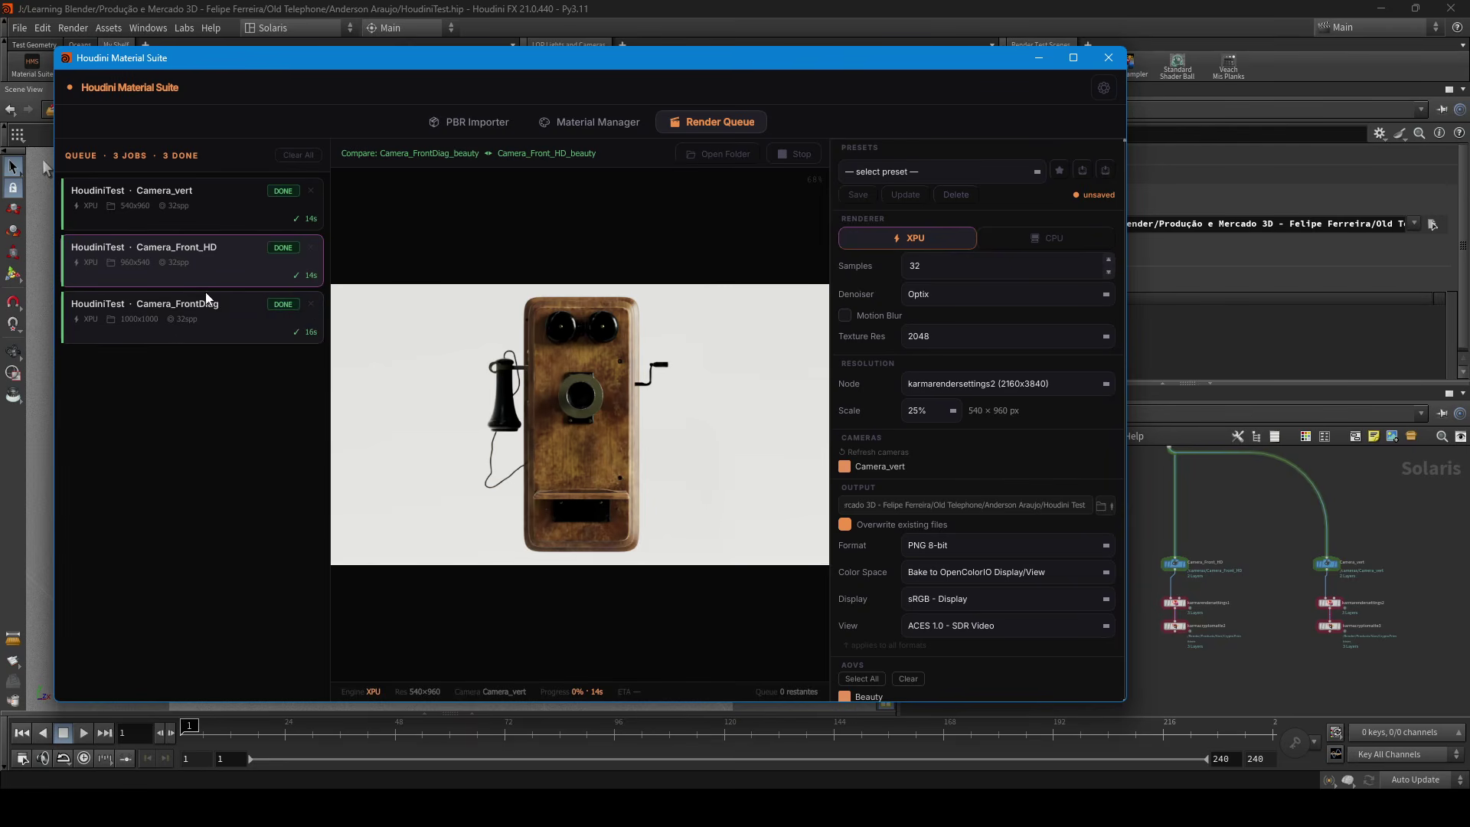
click(208, 216)
click(179, 306)
click(202, 208)
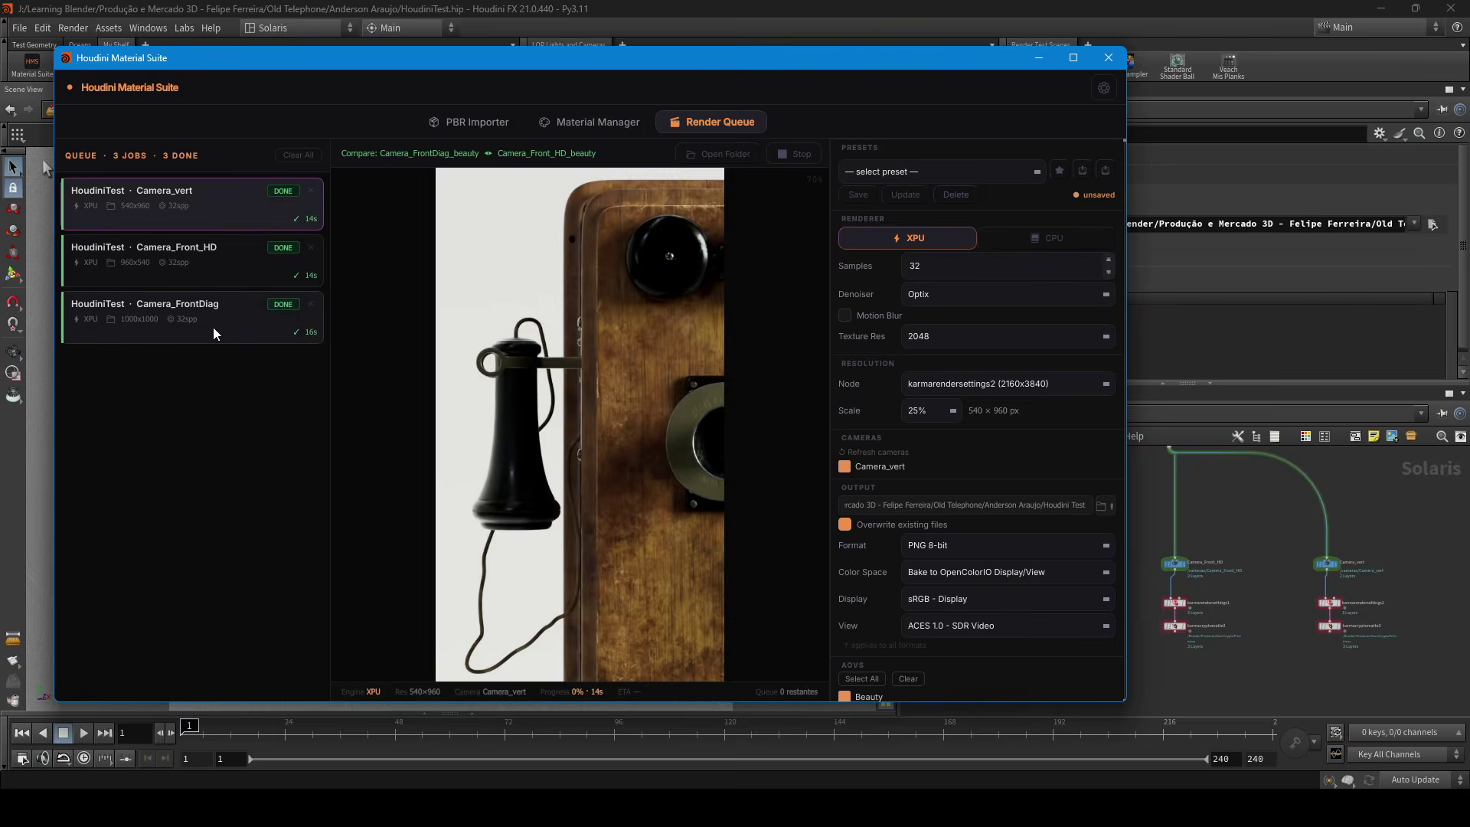
click(213, 327)
click(222, 210)
click(220, 316)
ctrl+click(219, 205)
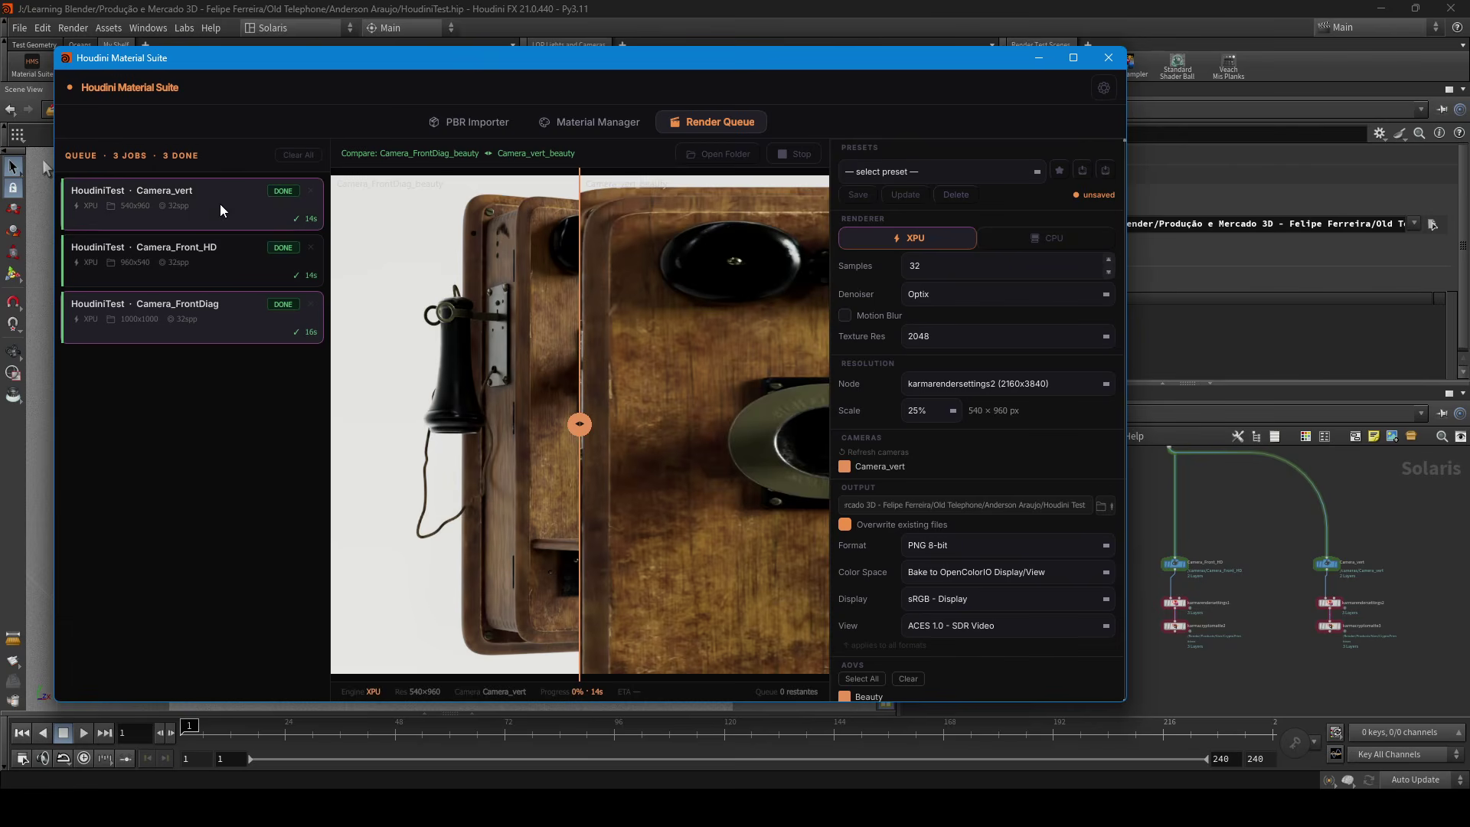
Step: Inspect the Camera_FrontDiag render up close on its own and review the available denoiser options
click(234, 300)
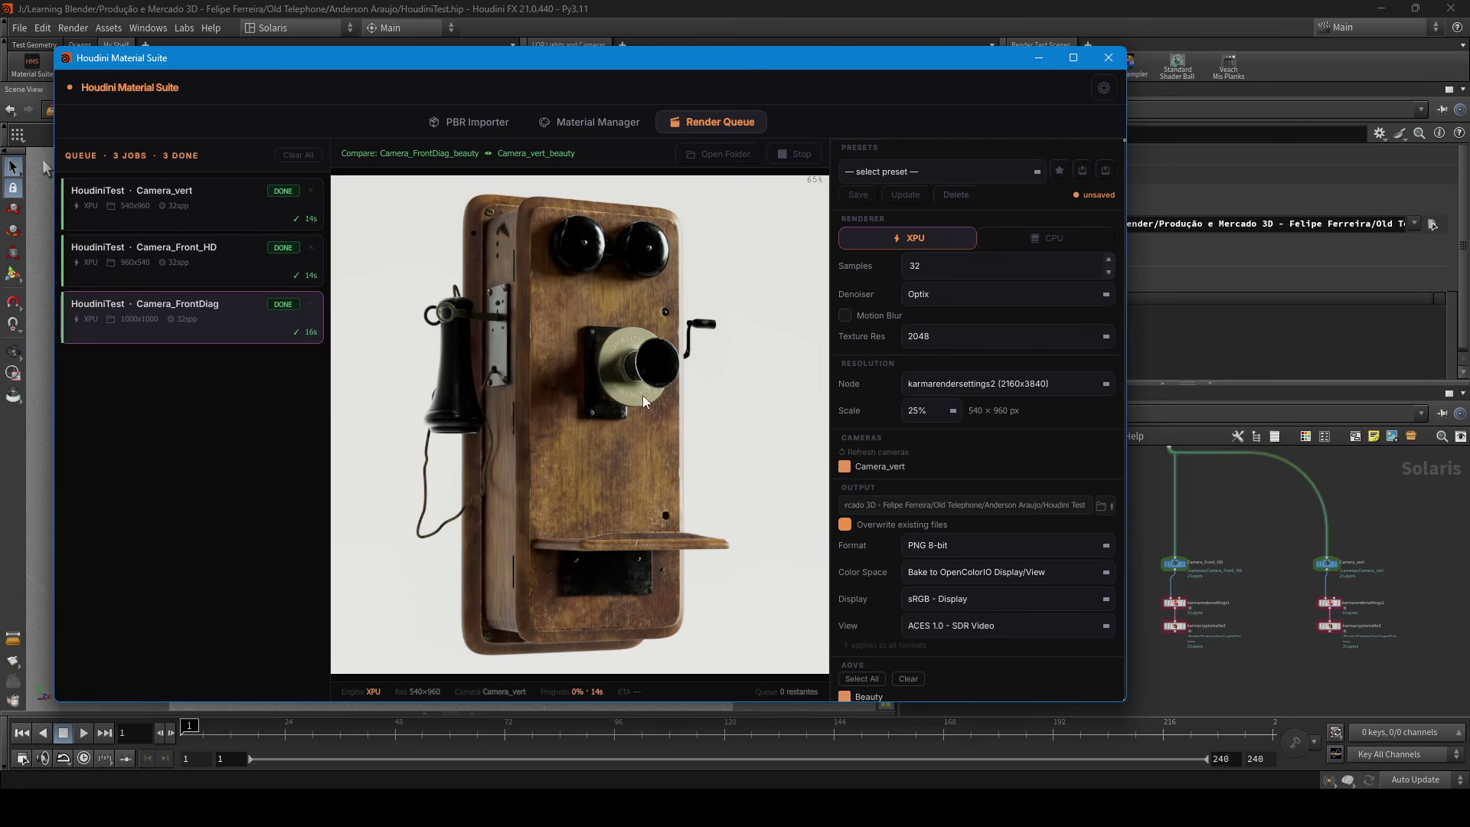
scroll(525, 251, up, 5)
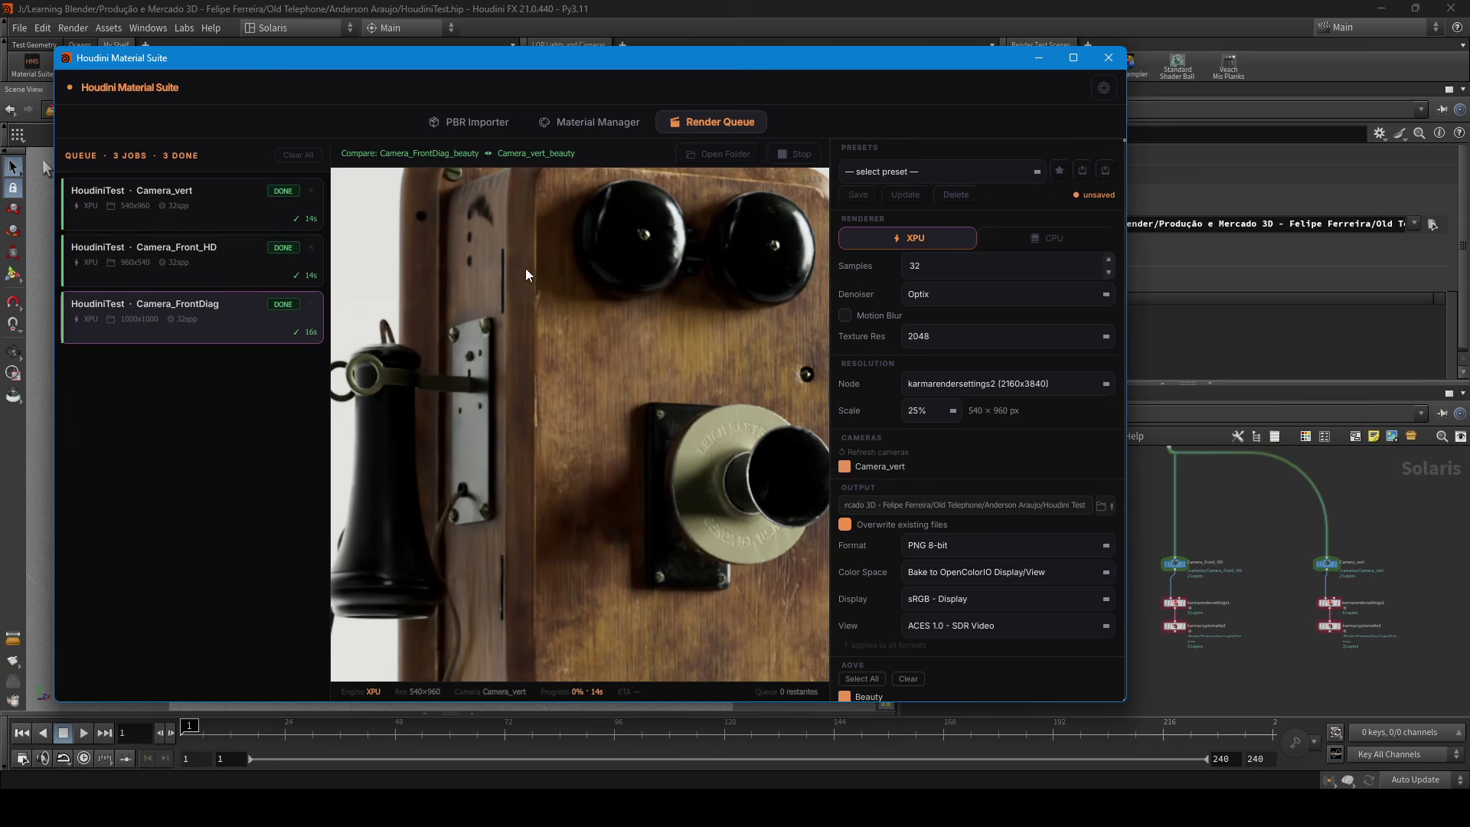
click(929, 292)
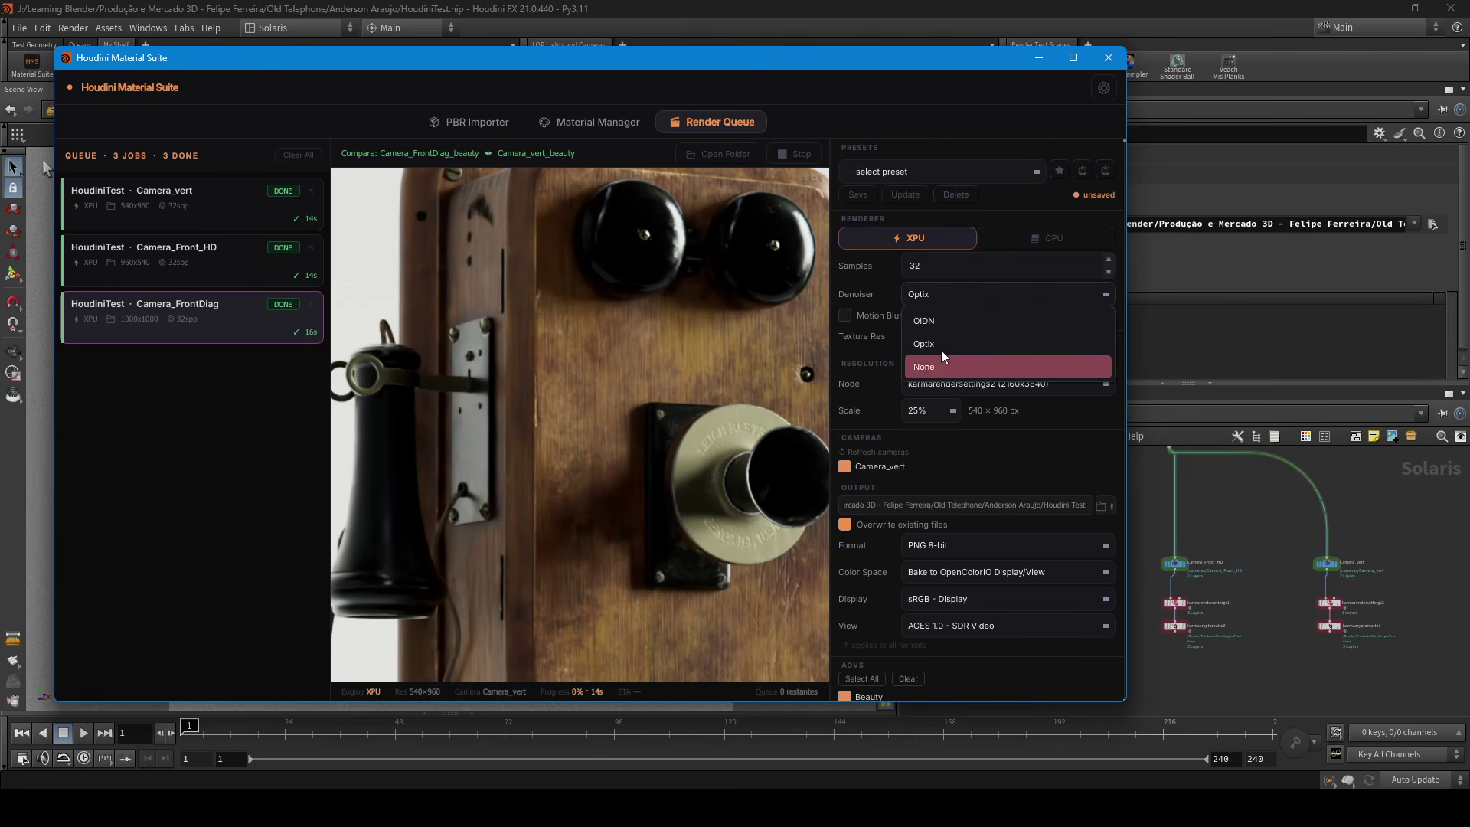
click(928, 293)
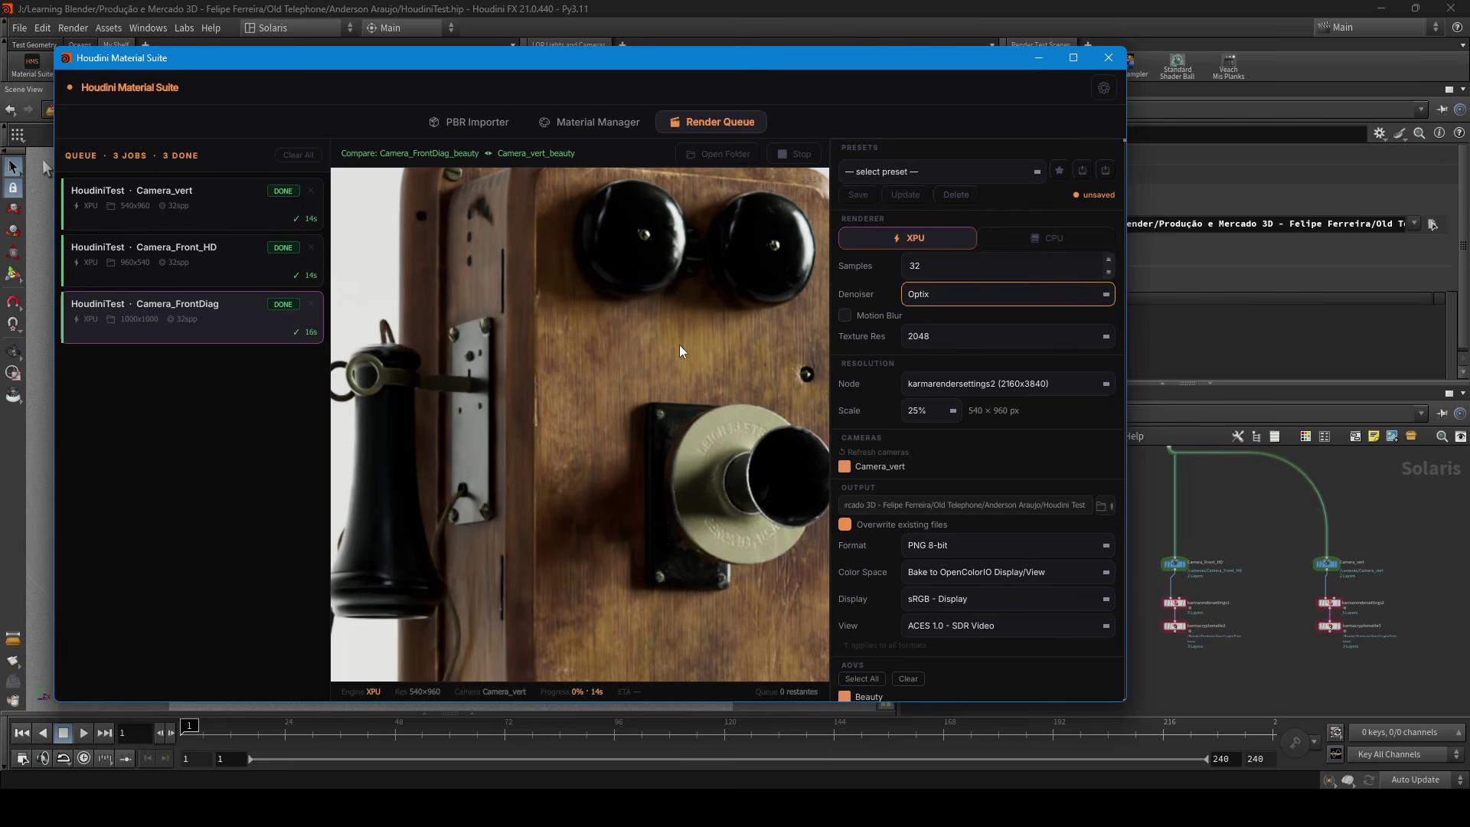
scroll(640, 397, down, 2)
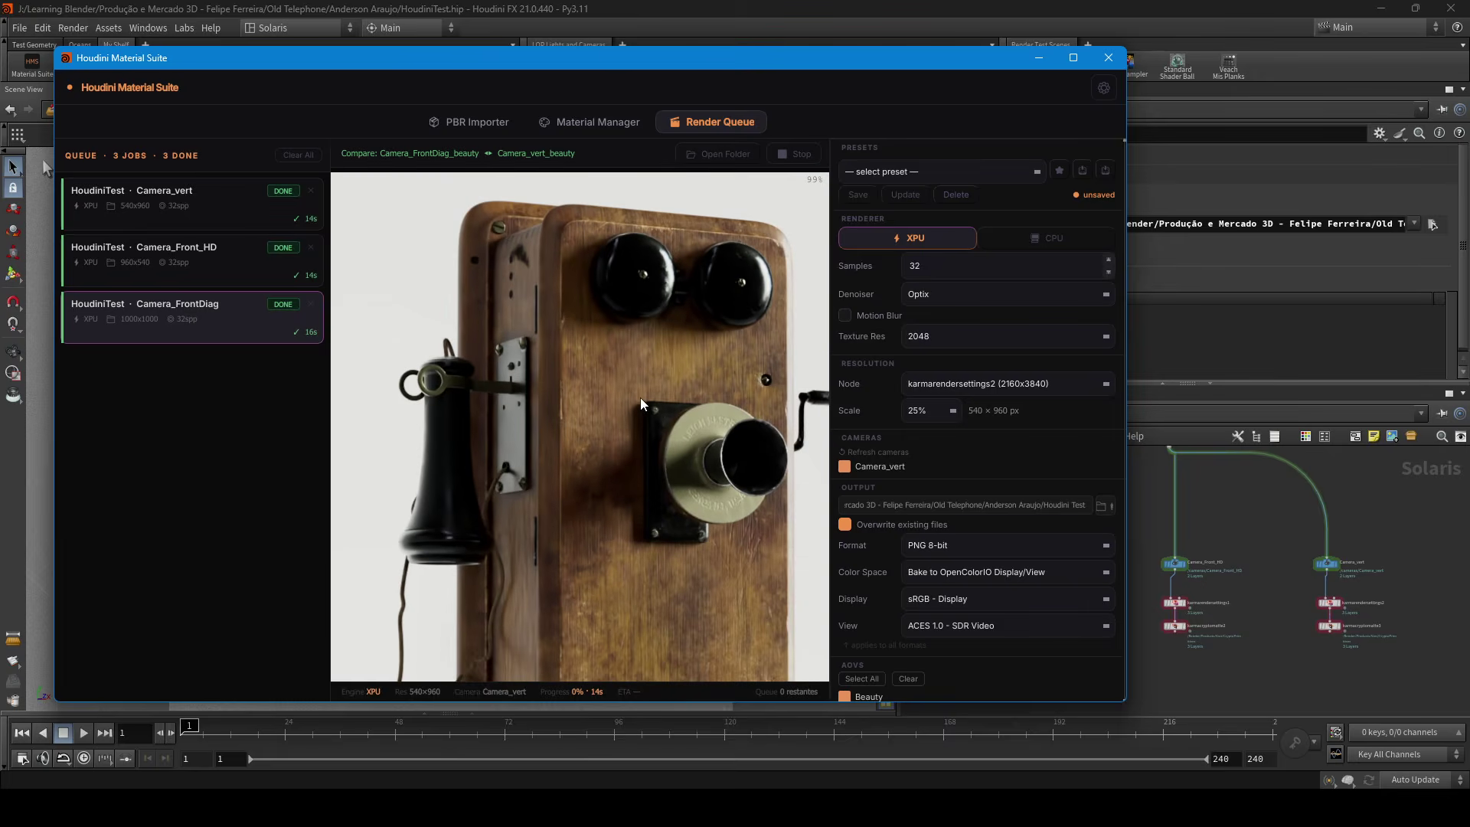
scroll(640, 426, down, 3)
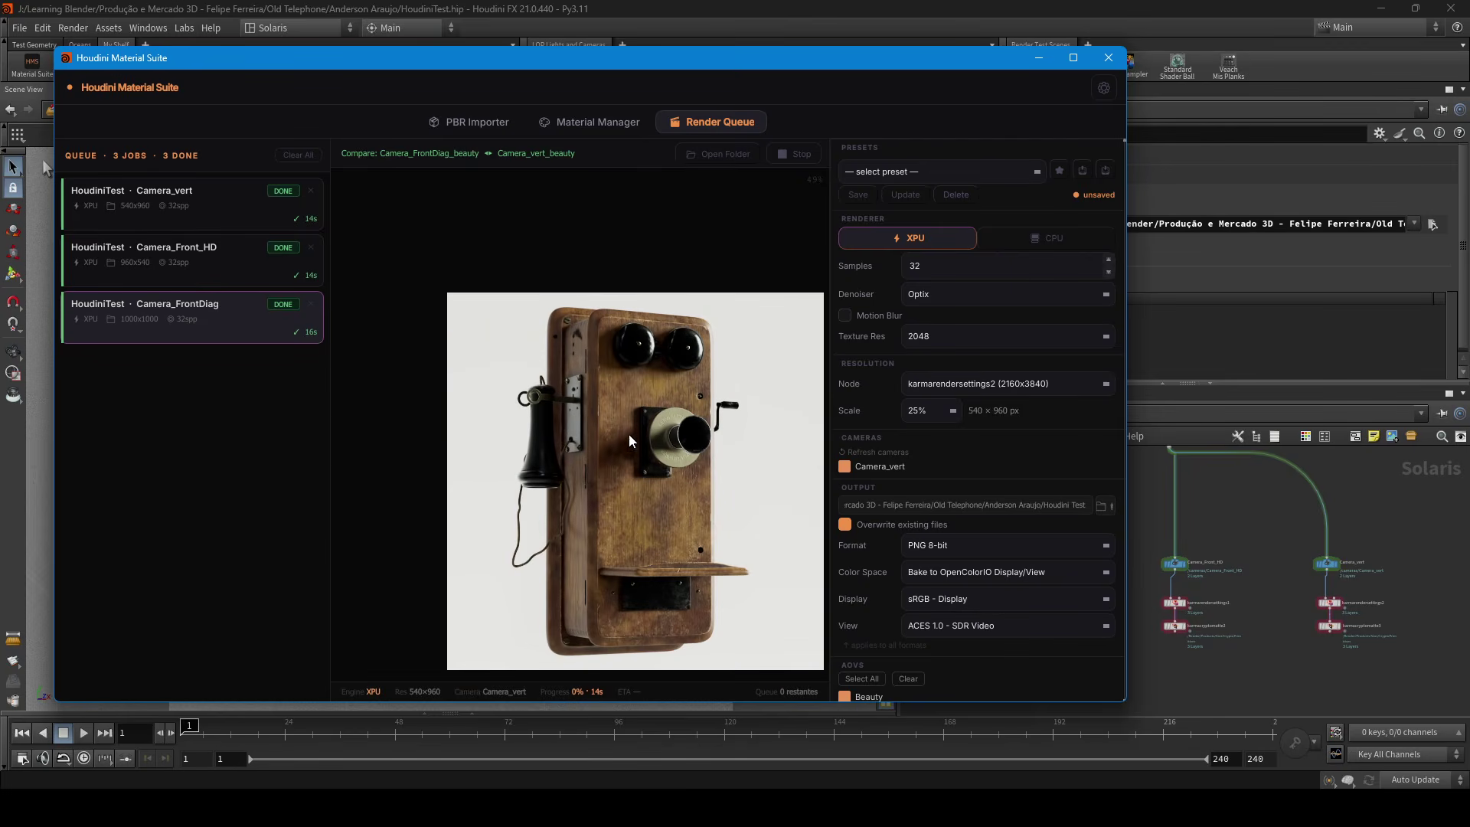
scroll(629, 436, up, 2)
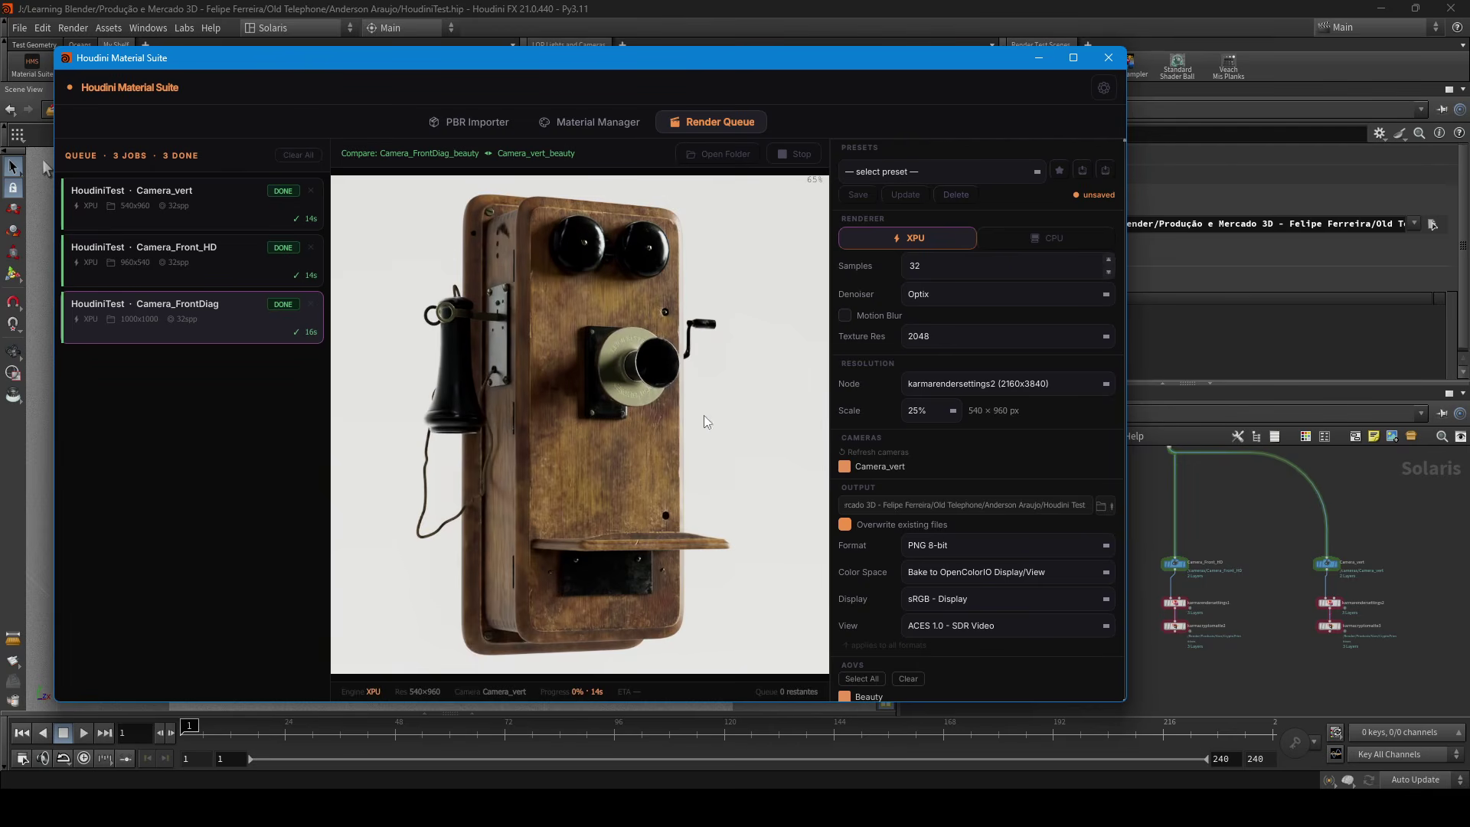
Step: Open the Houdini Test output folder and check the saved render passes in the Camera_Front_HD, Camera_FrontDiag and Camera_vert subfolders
scroll(877, 398, down, 5)
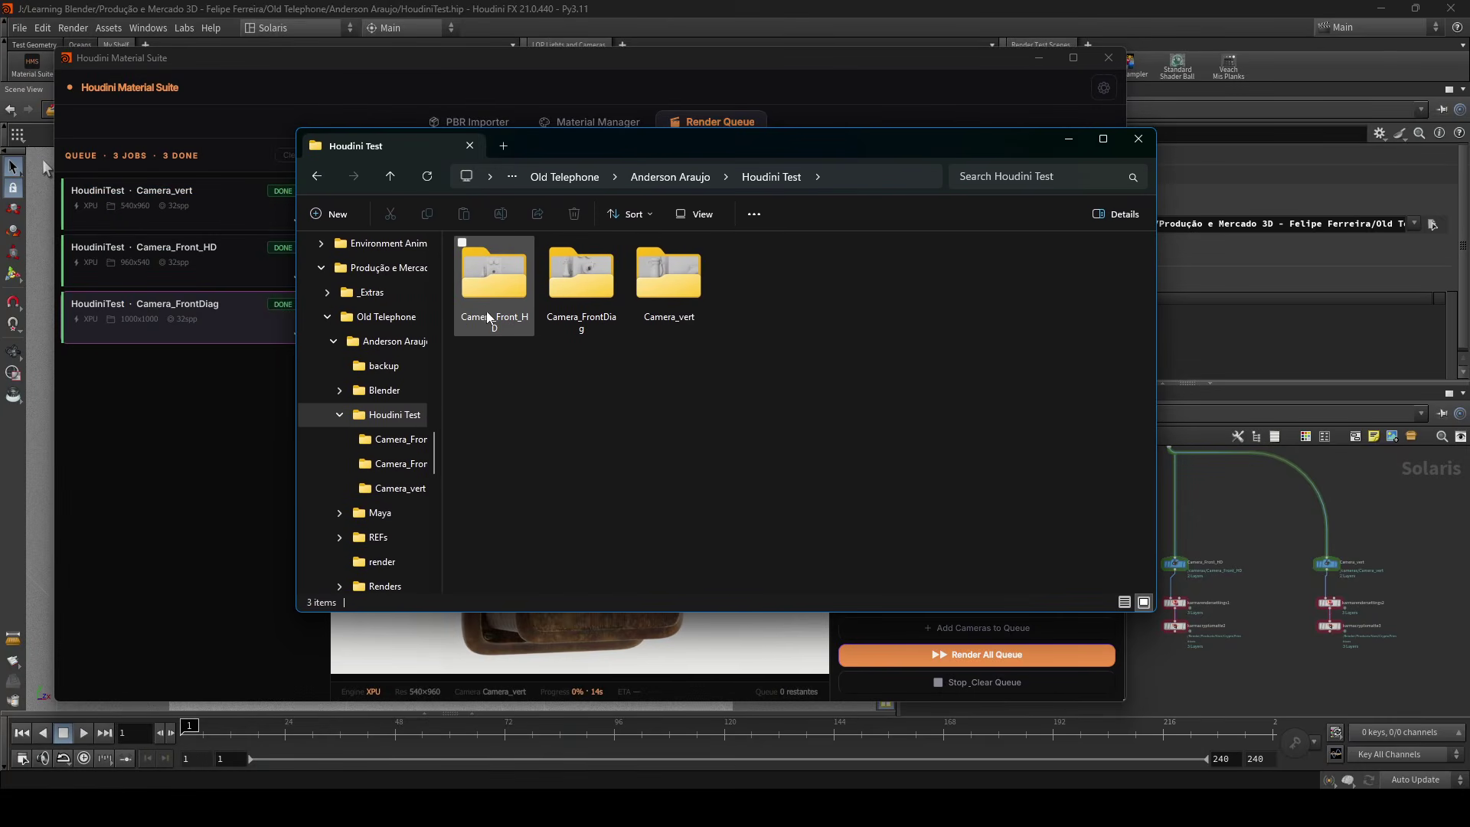
click(490, 305)
double_click(519, 308)
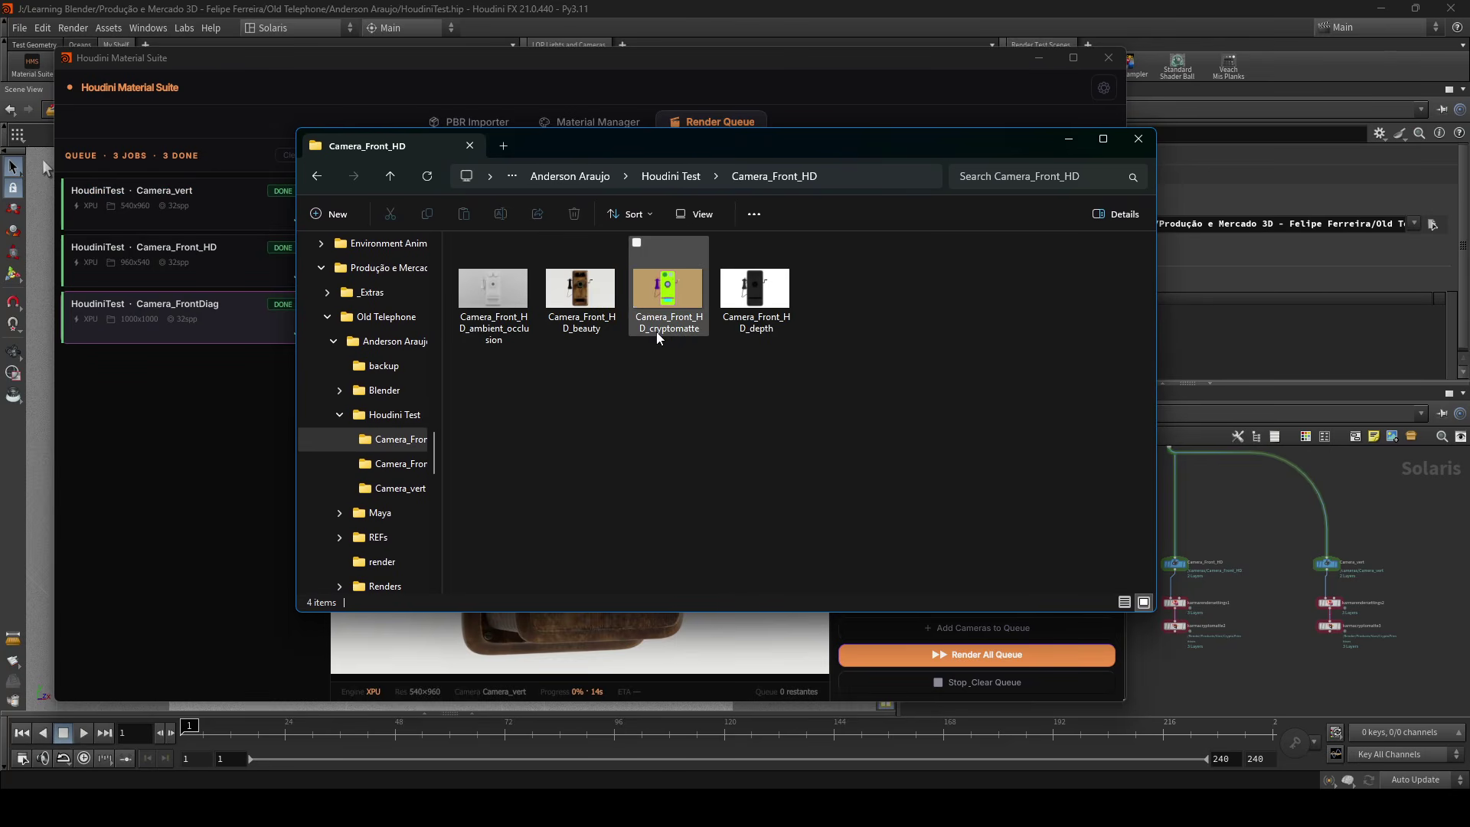
key(alt+Left)
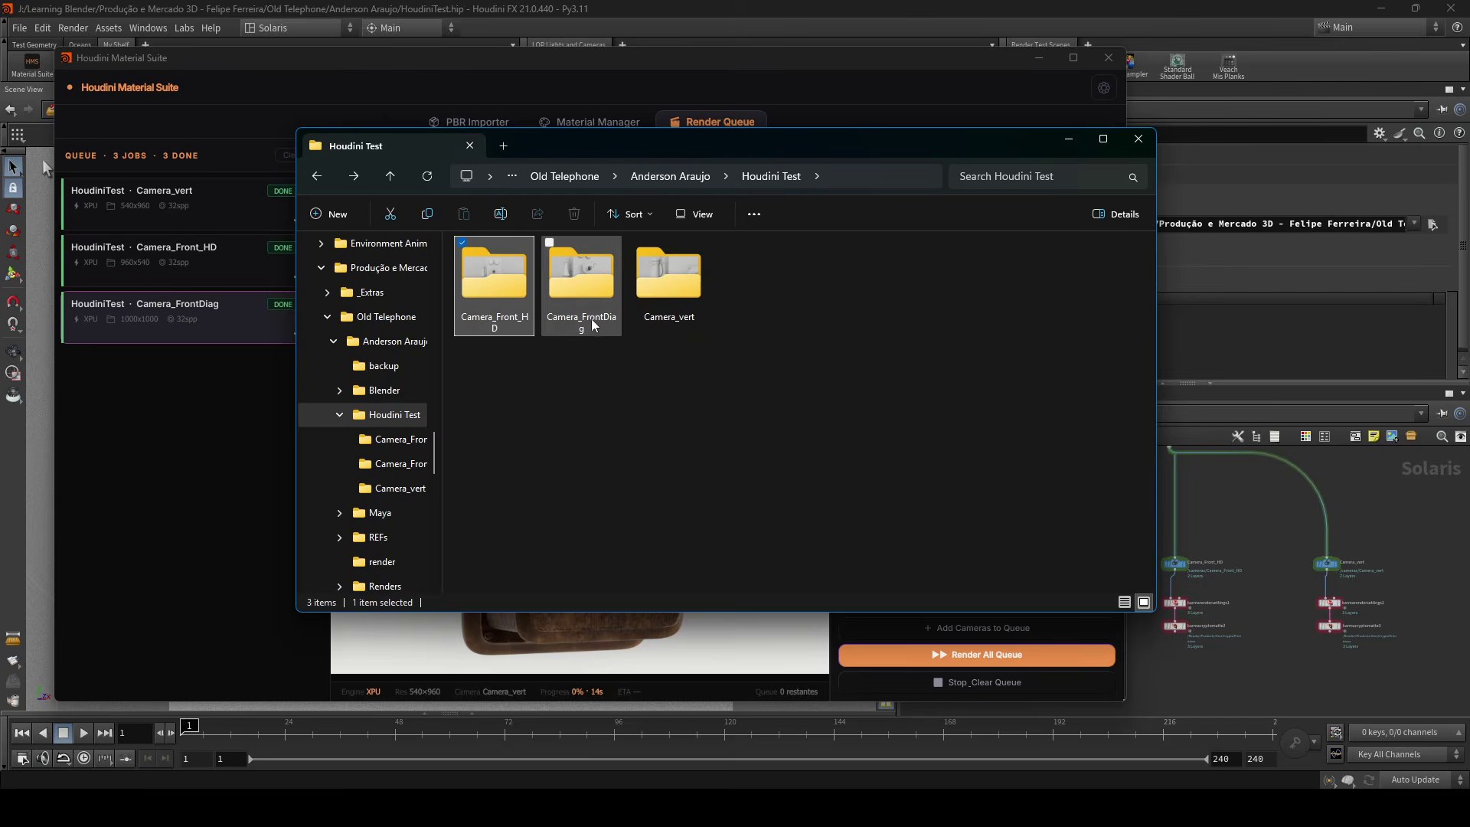
double_click(597, 315)
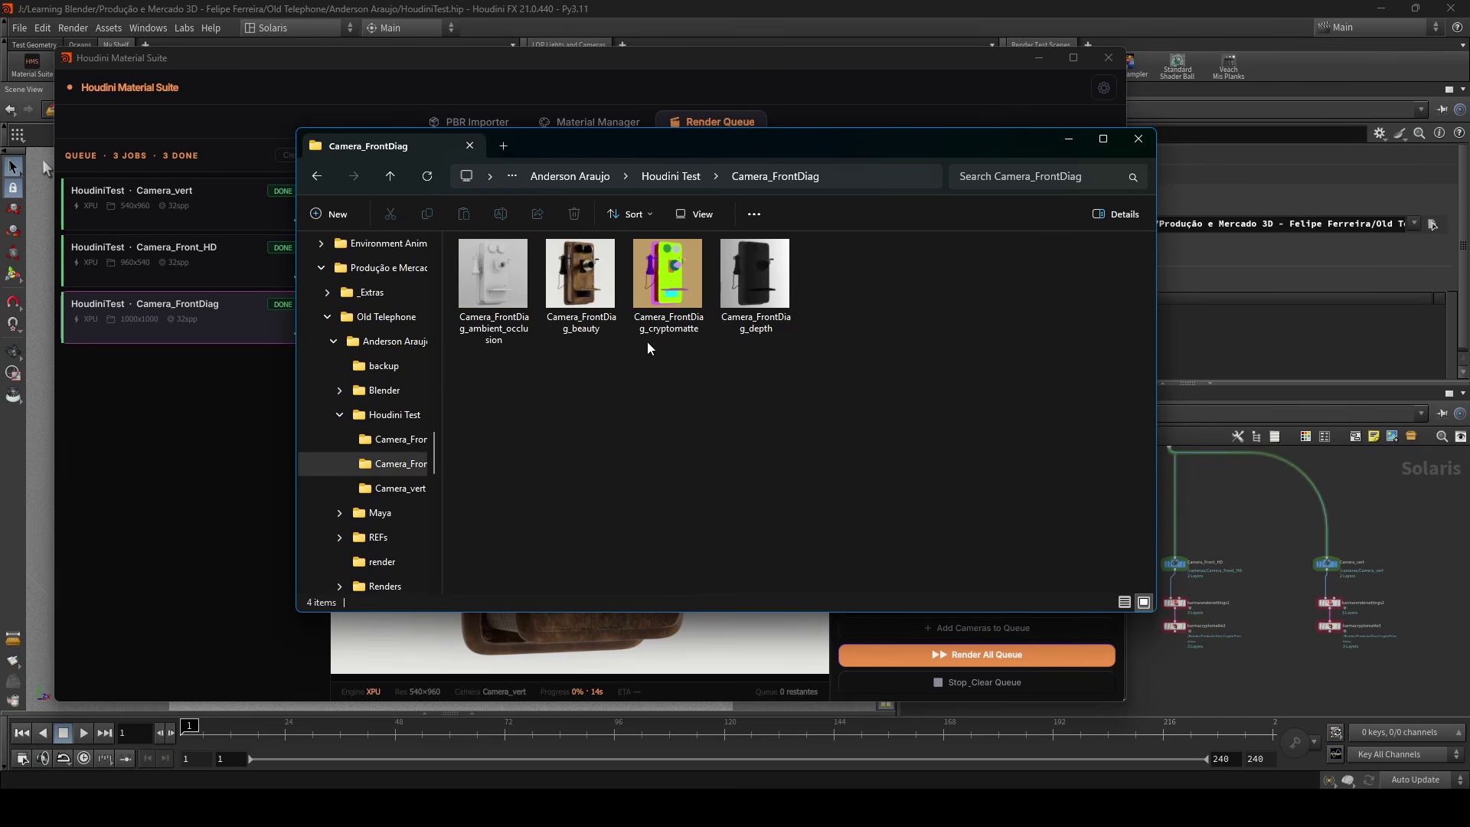
key(alt+Left)
click(689, 295)
double_click(689, 292)
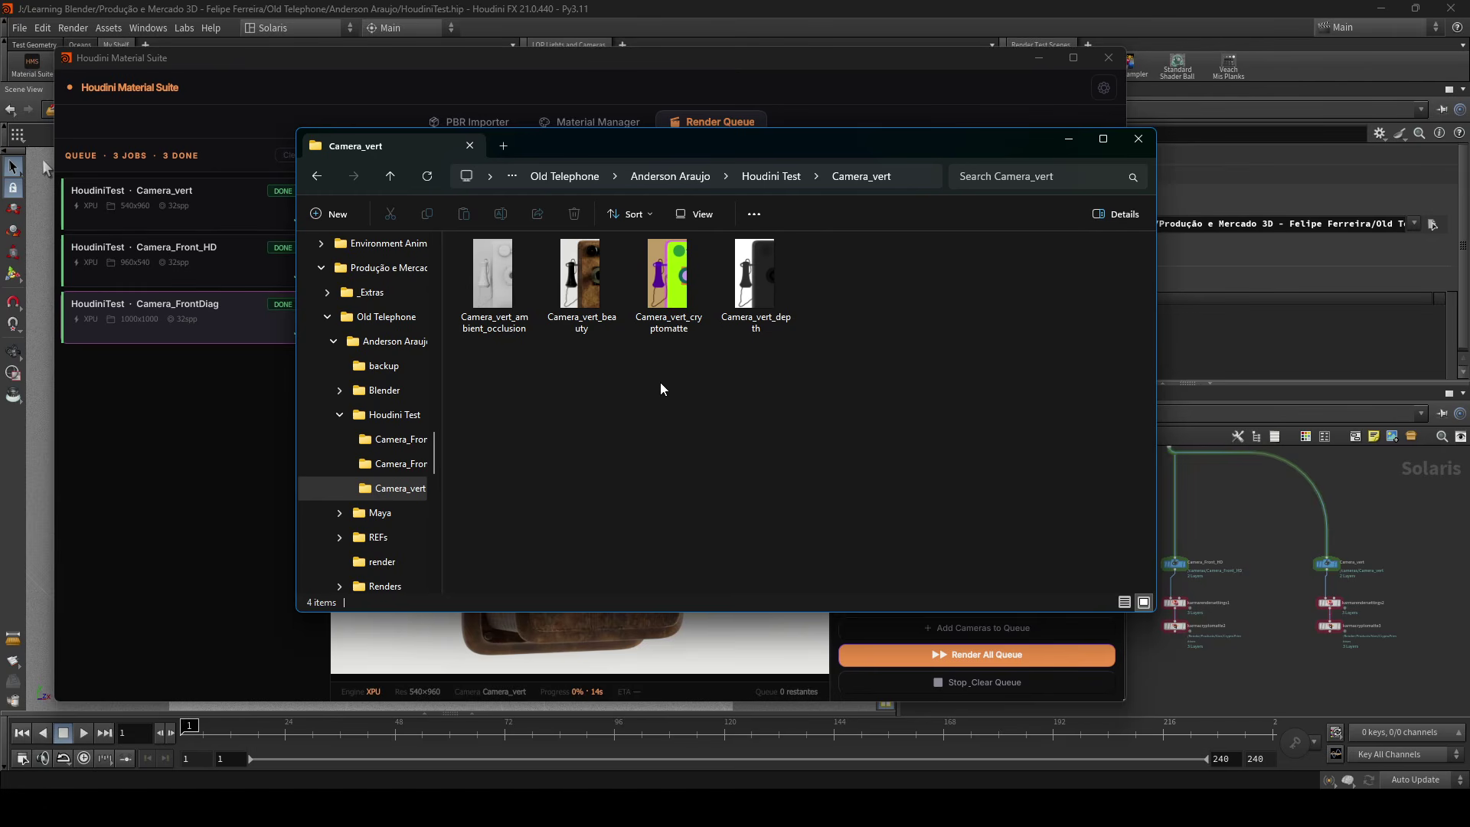
key(alt+Left)
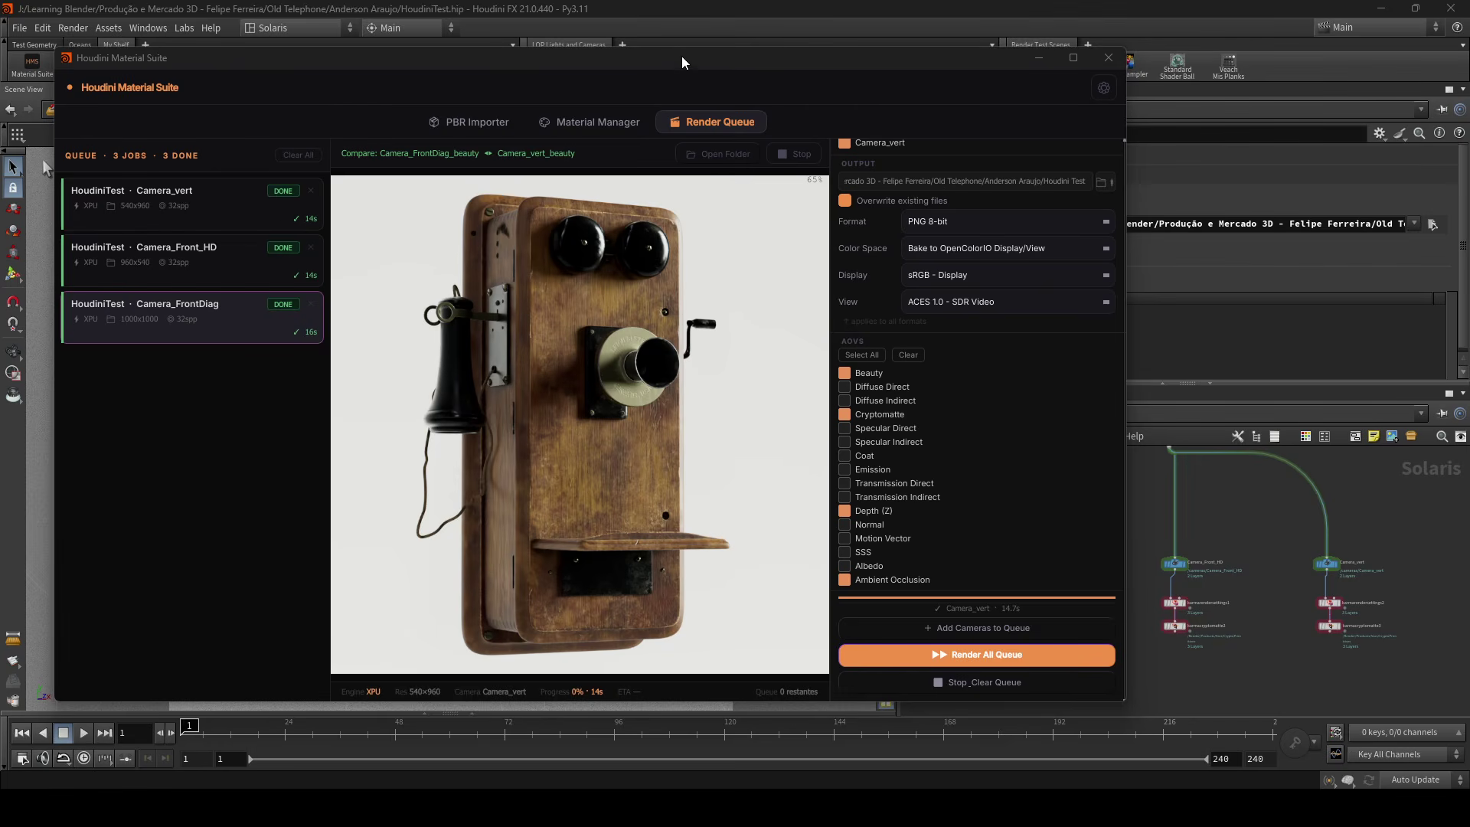
Step: Reposition the Houdini Material Suite window and review the render settings, output options and AOV list
drag(681, 57, 716, 58)
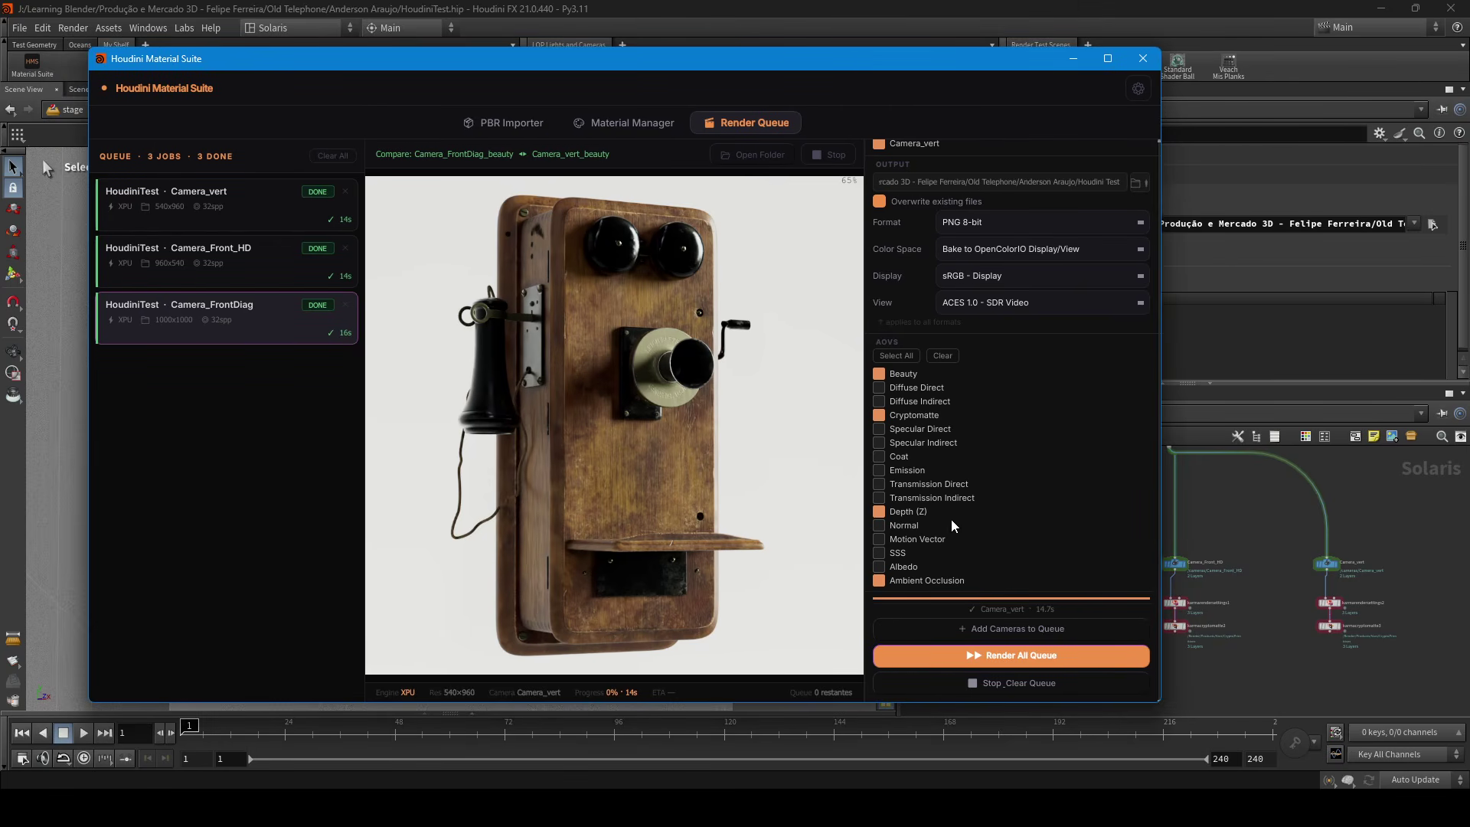
scroll(920, 540, up, 5)
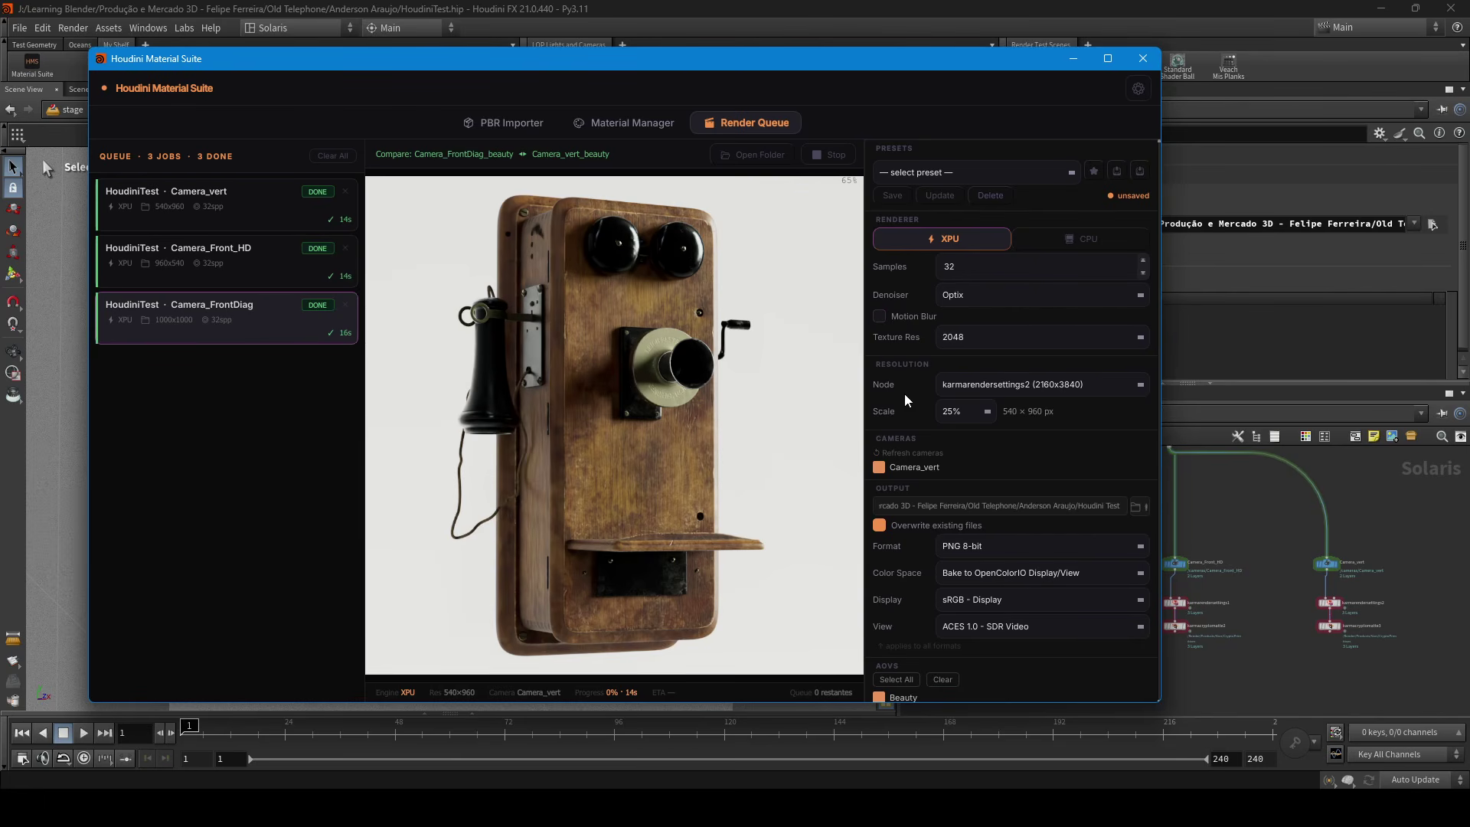
scroll(905, 391, down, 5)
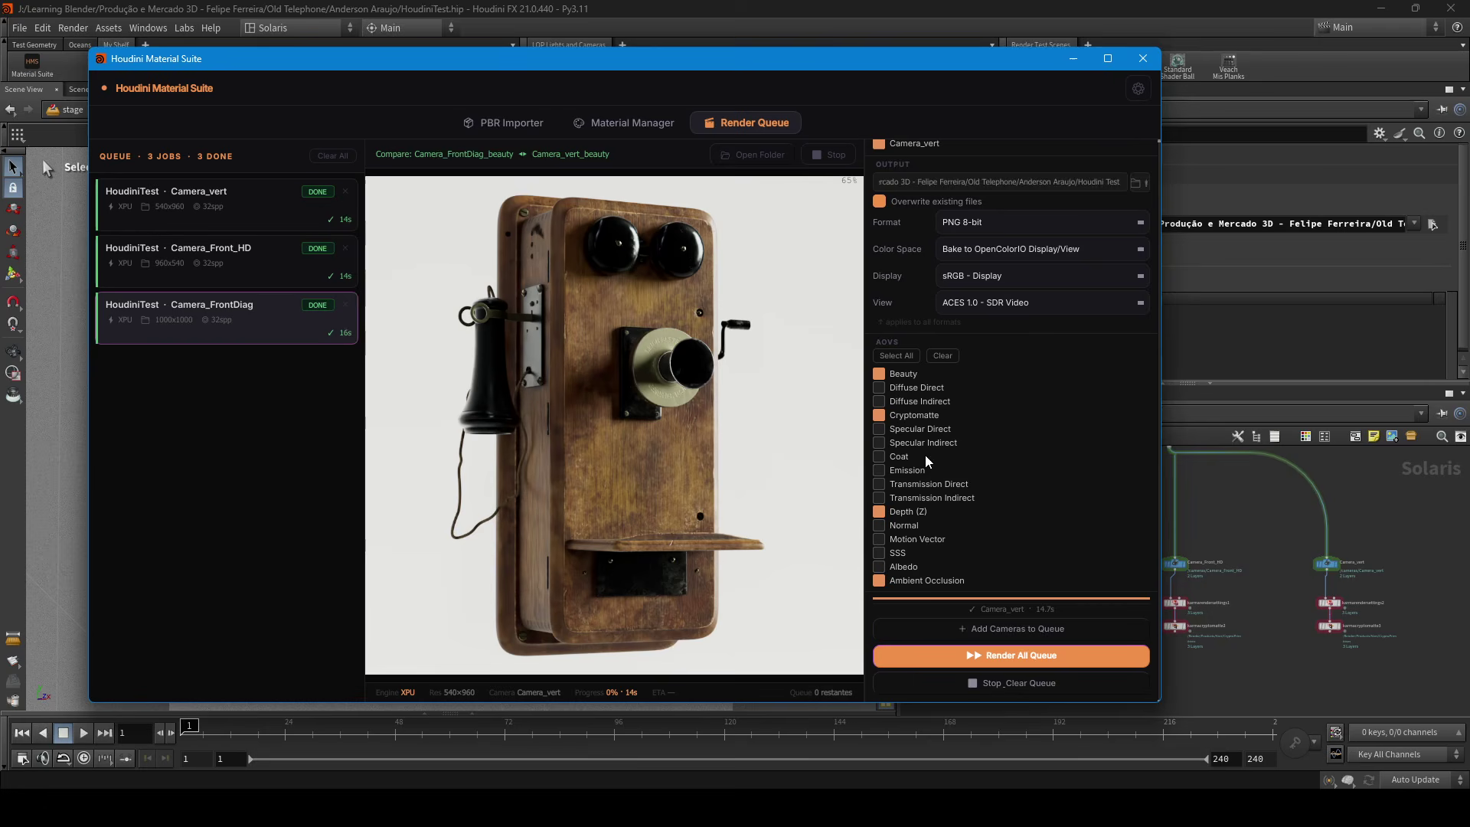
scroll(915, 440, up, 4)
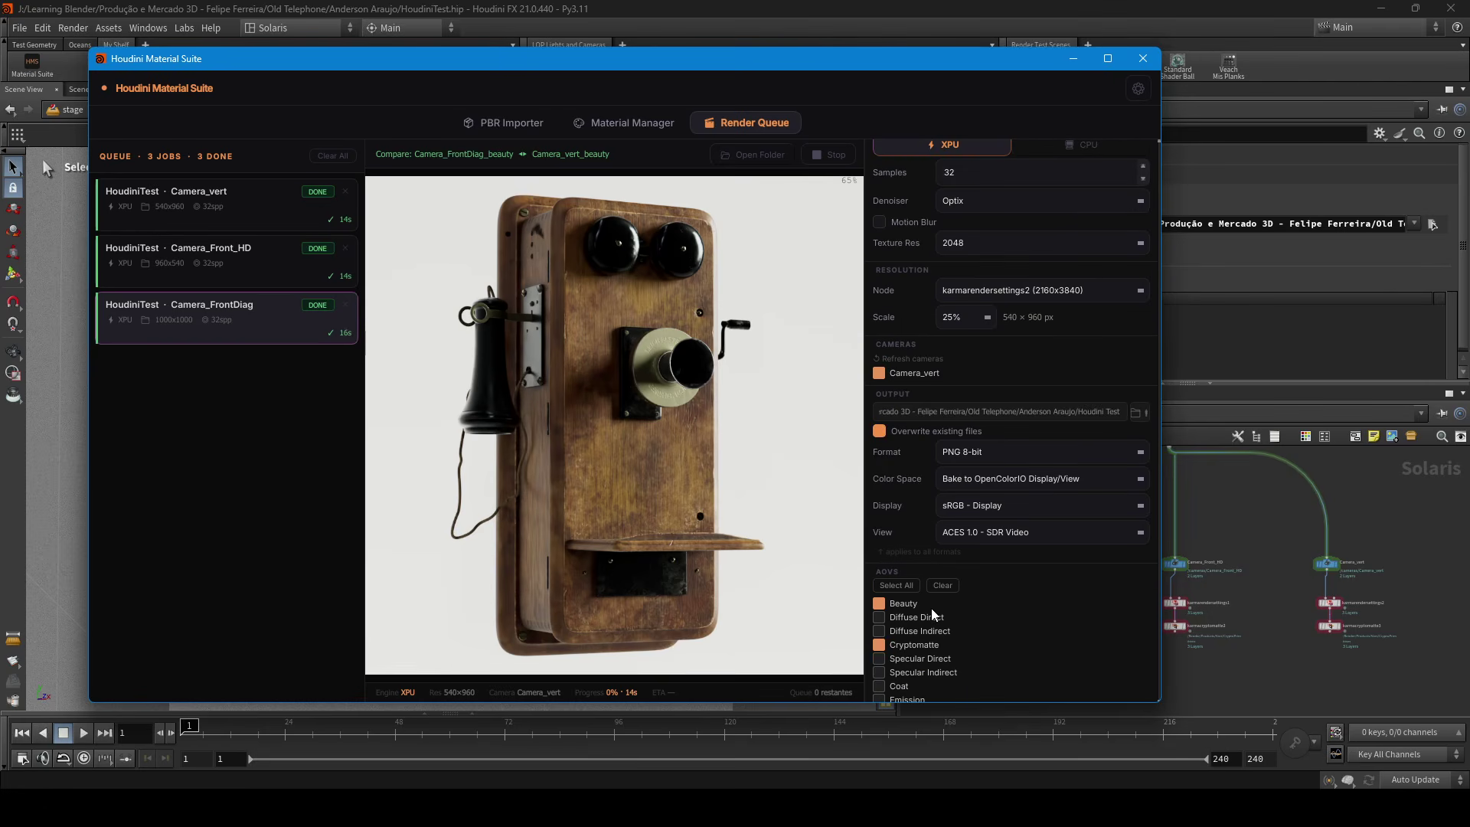